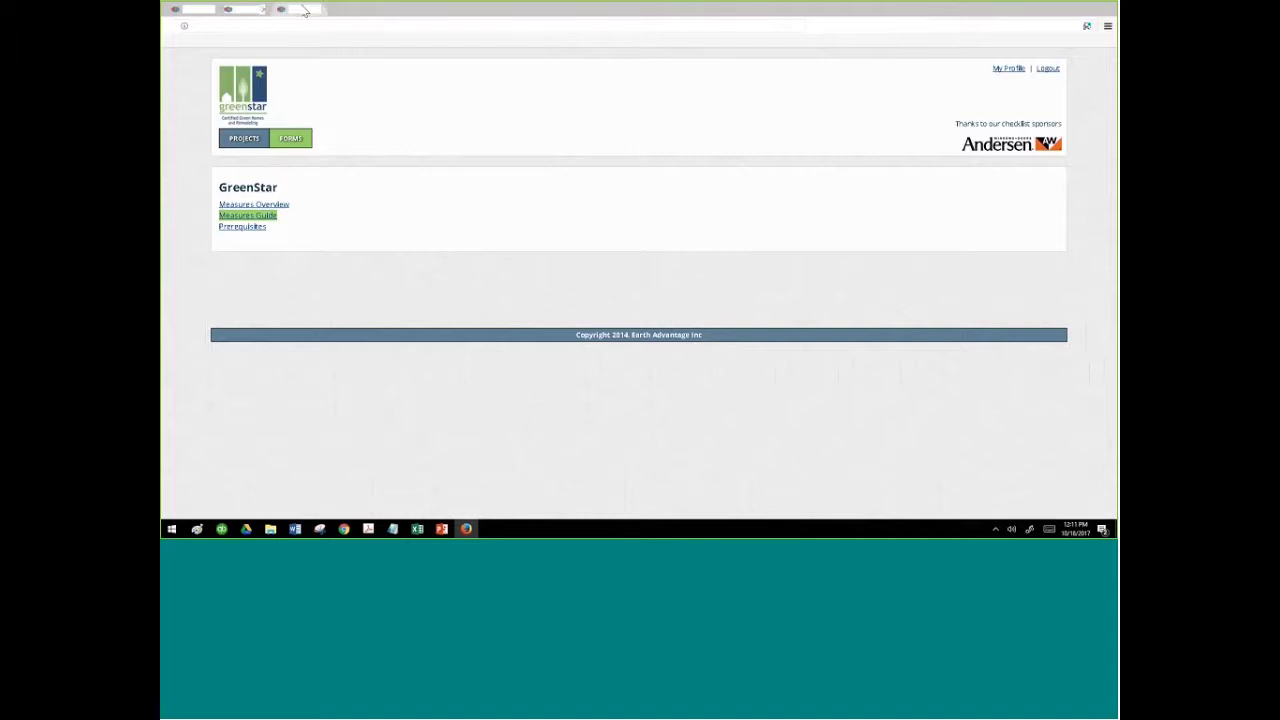
Open the Measures Guide document and read the radon testing measure's description, exceptions and benefit
{"action": "left_click", "coordinate": [302, 9]}
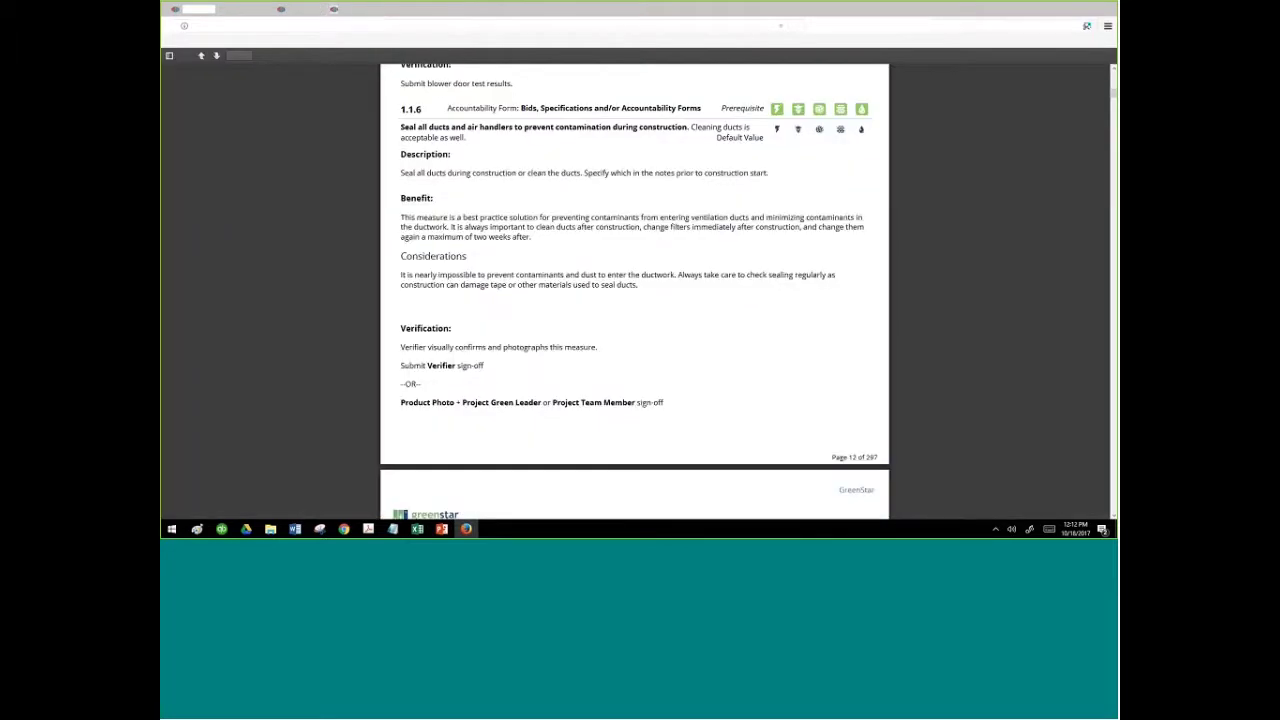
{"action": "left_click_drag", "start_coordinate": [1113, 82], "coordinate": [1113, 95]}
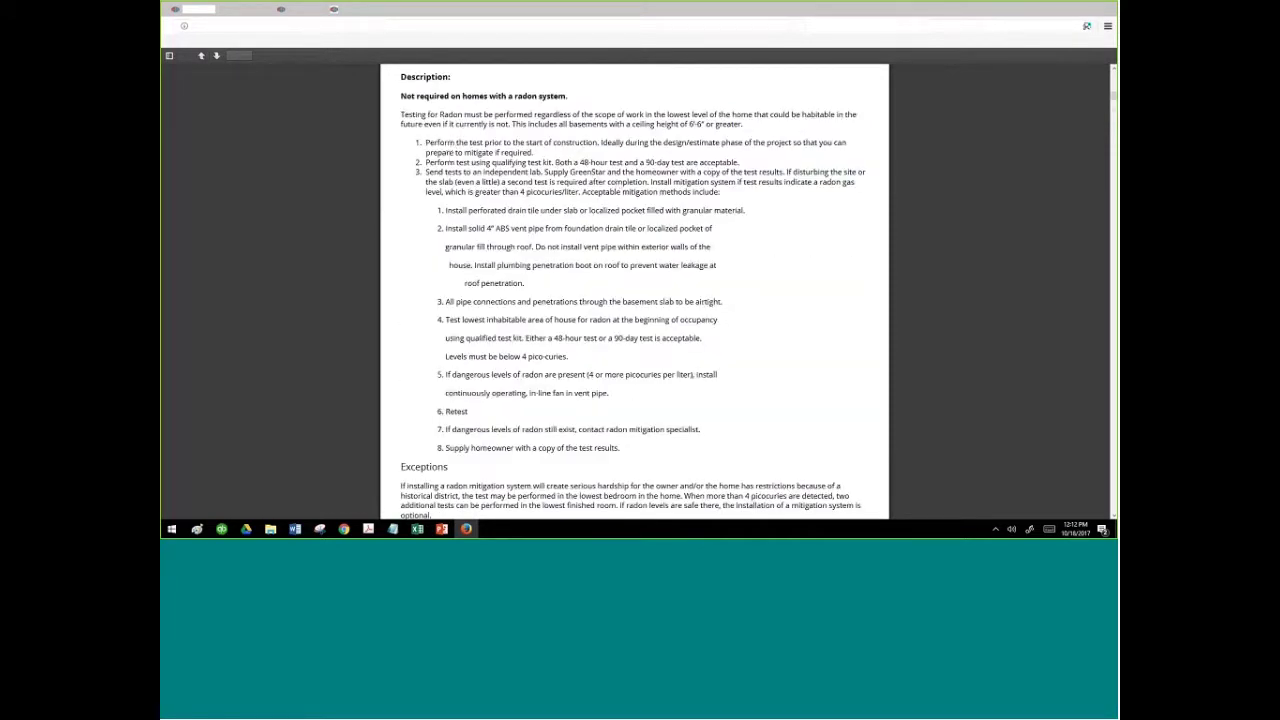
{"action": "left_click", "coordinate": [1113, 514]}
{"action": "scroll", "coordinate": [1113, 516], "scroll_direction": "down", "scroll_amount": 3}
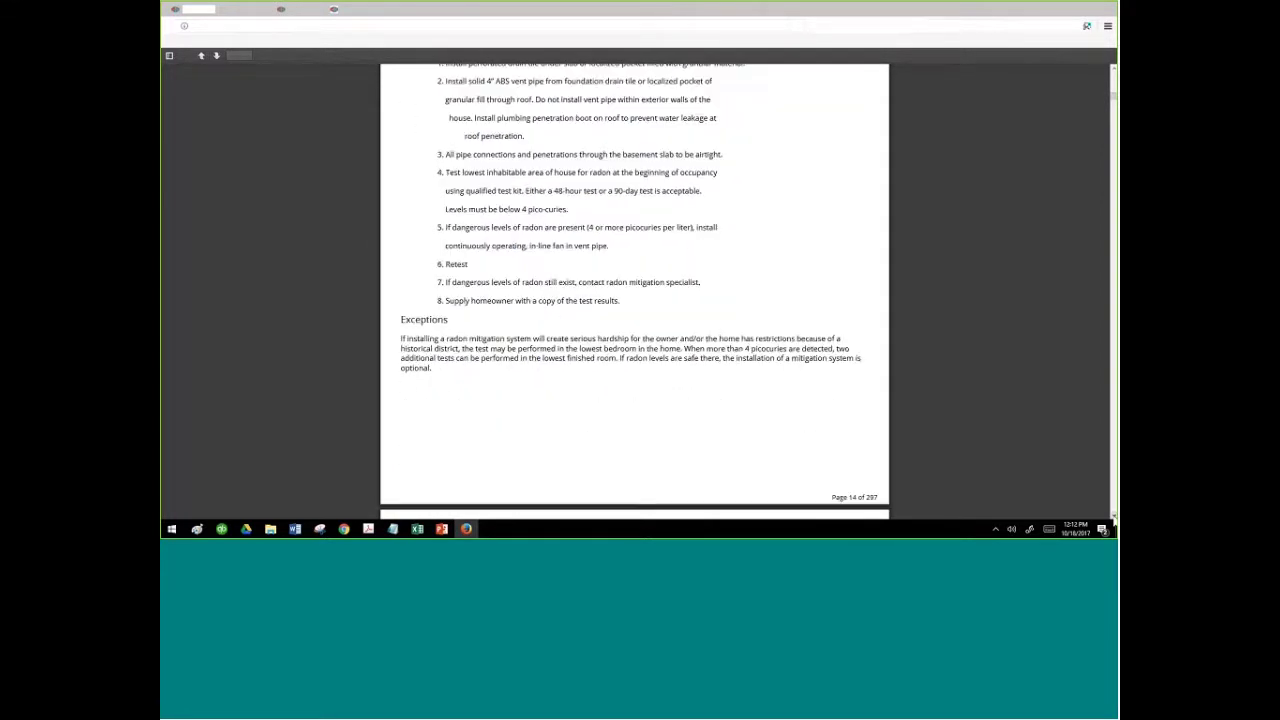
{"action": "scroll", "coordinate": [606, 374], "scroll_direction": "down", "scroll_amount": 3}
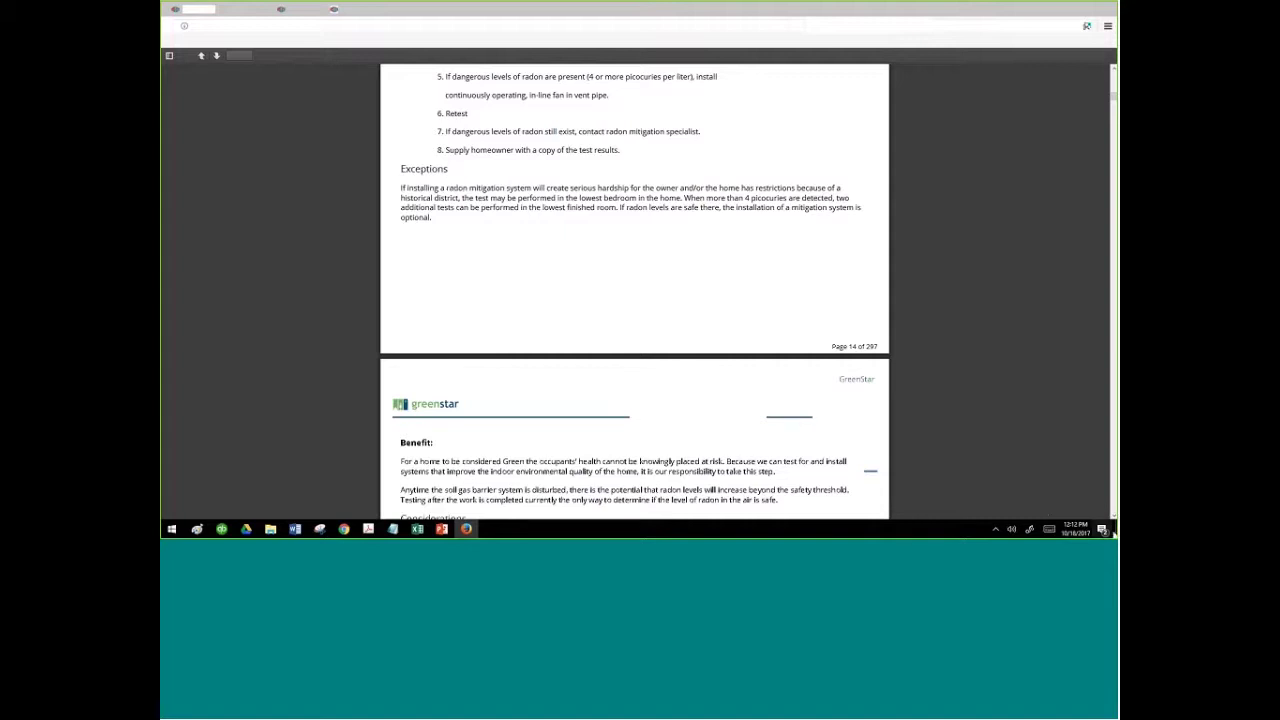
{"action": "scroll", "coordinate": [1113, 522], "scroll_direction": "down", "scroll_amount": 3}
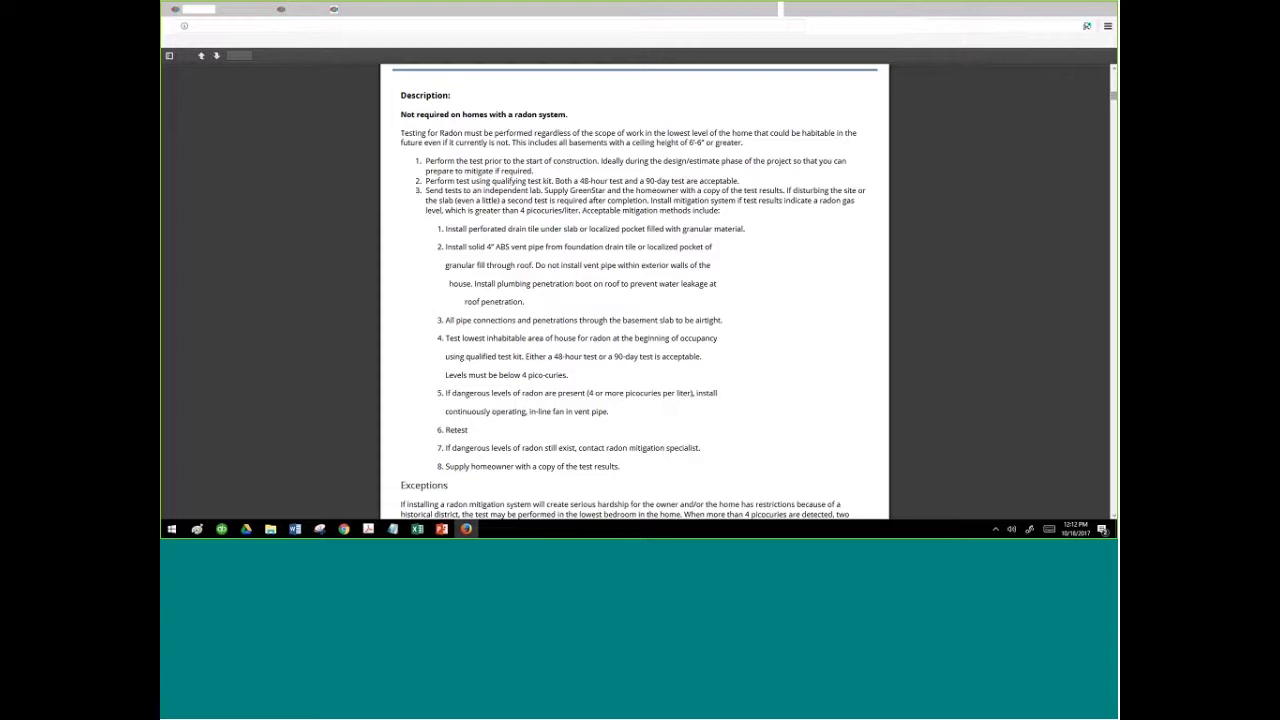
Revisit the GreenStar forms page, then close the open forms and measures documents to return to the Manage Projects page
{"action": "left_click", "coordinate": [253, 15]}
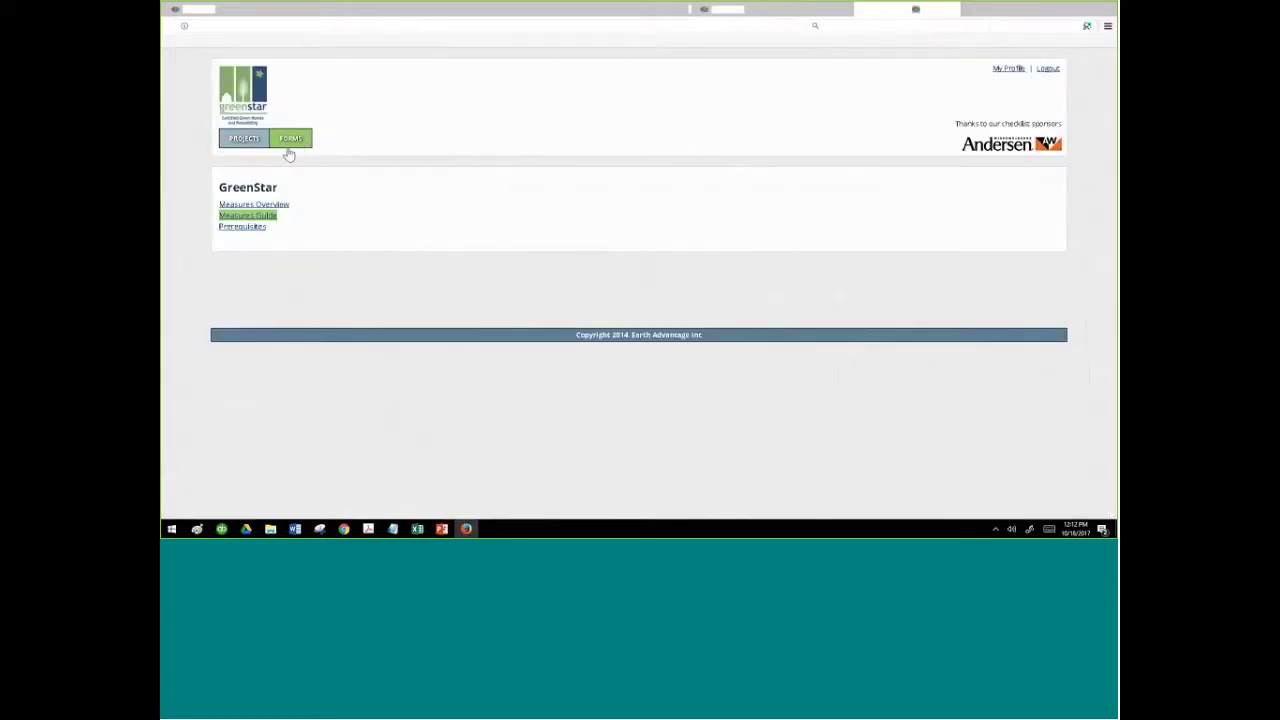
{"action": "left_click", "coordinate": [249, 216]}
{"action": "left_click", "coordinate": [303, 12]}
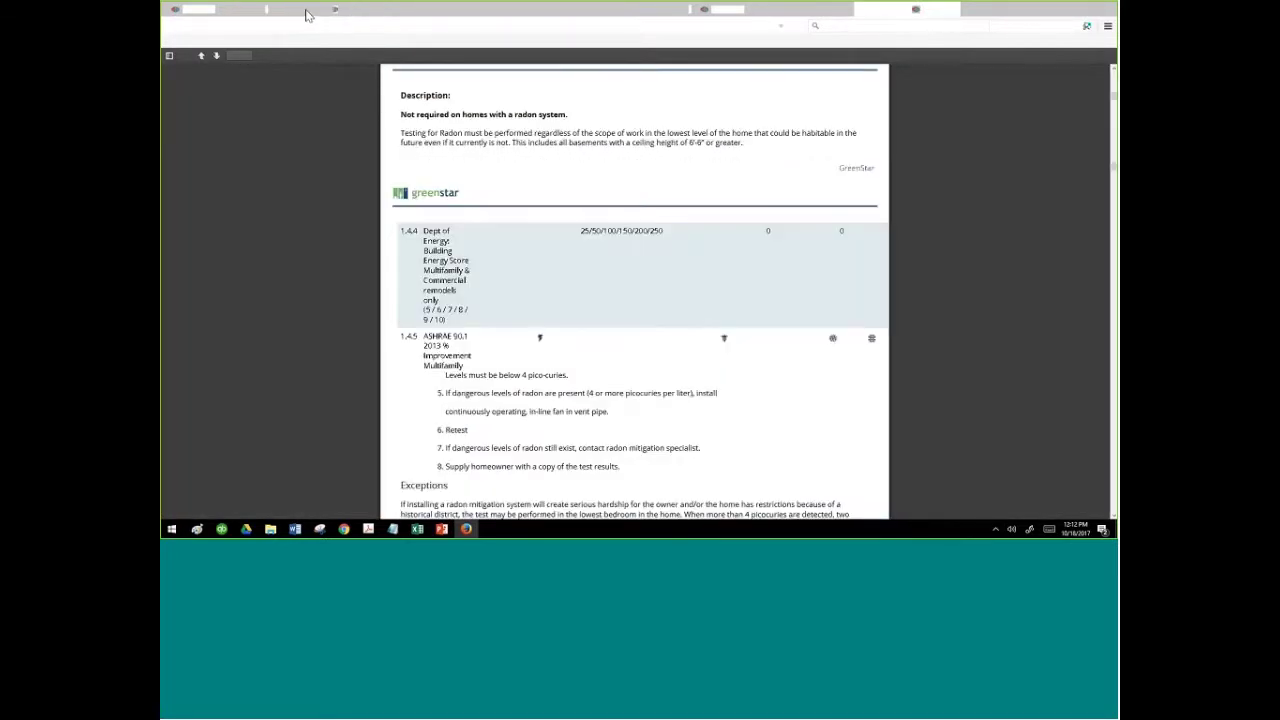
{"action": "left_click", "coordinate": [265, 11]}
{"action": "left_click", "coordinate": [265, 11]}
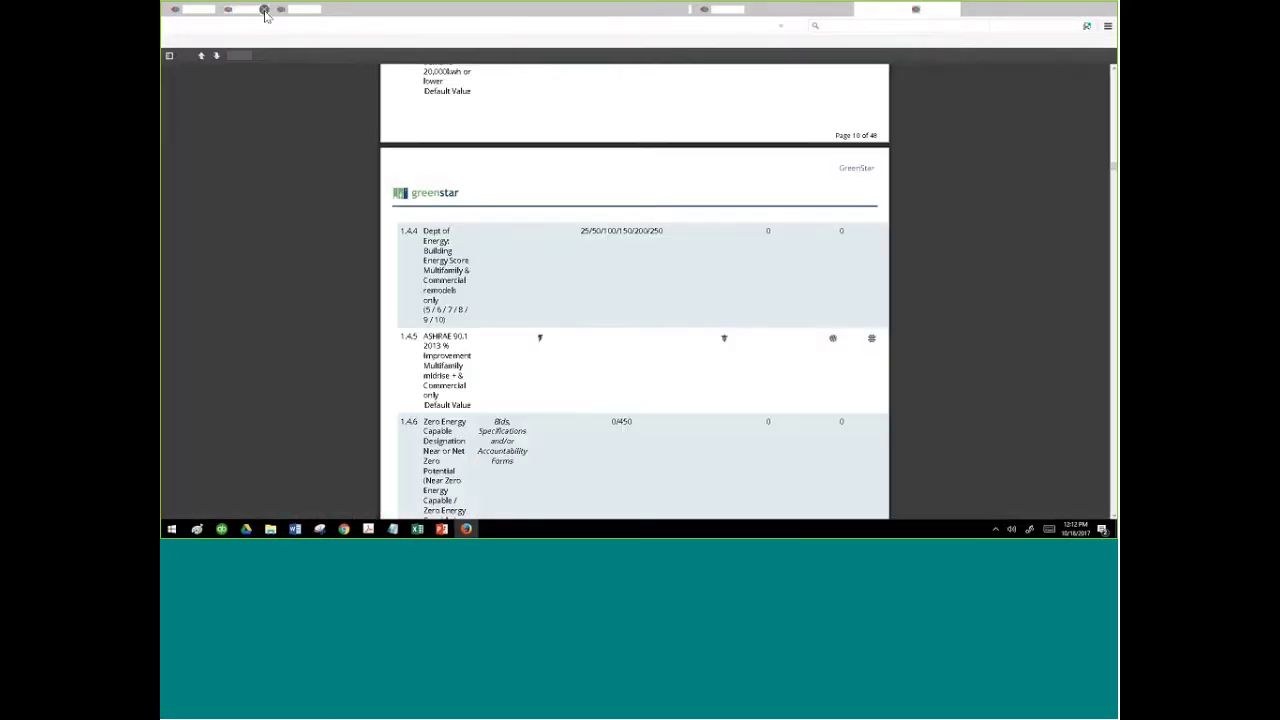
{"action": "left_click", "coordinate": [265, 11]}
{"action": "left_click", "coordinate": [265, 11]}
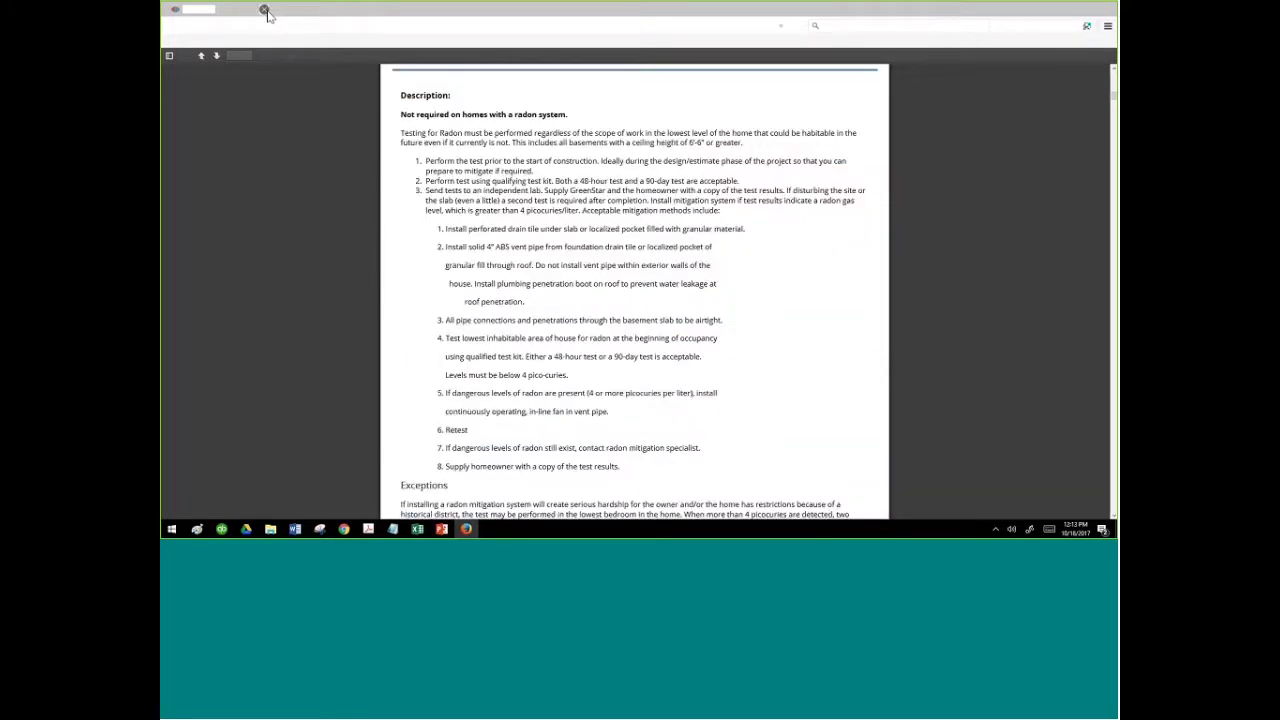
{"action": "left_click", "coordinate": [265, 11]}
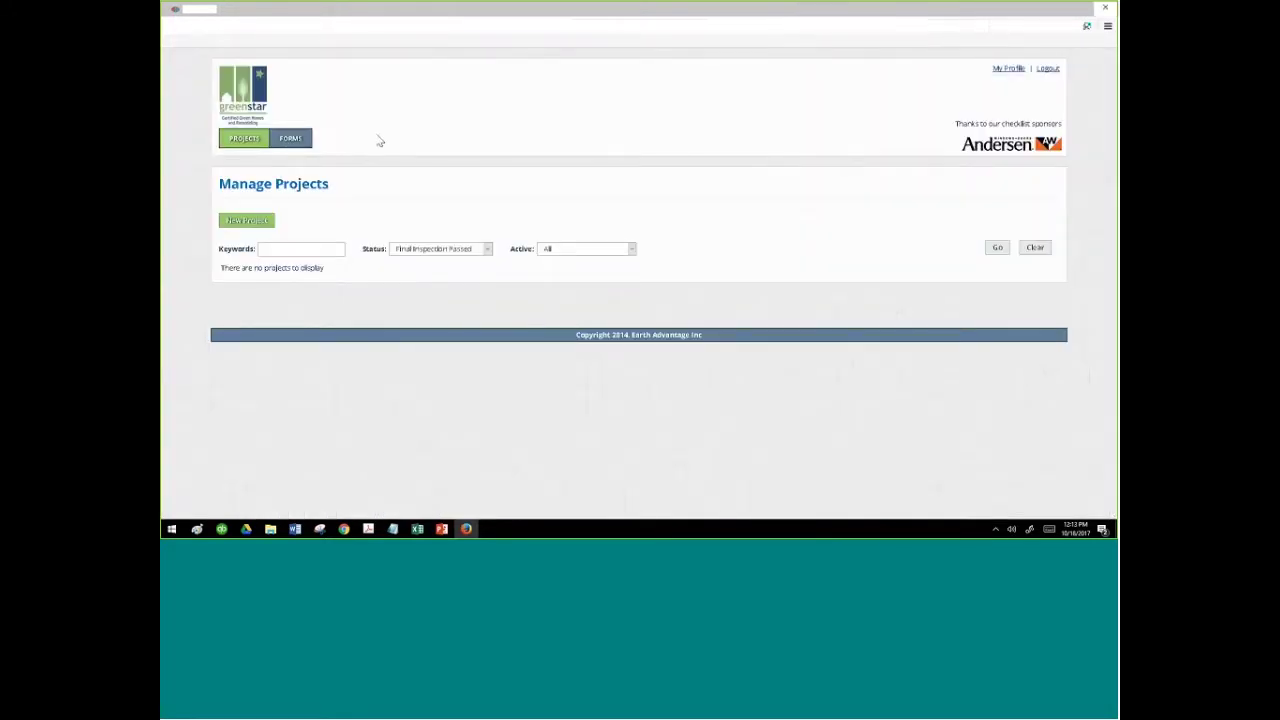
Filter the project list to all statuses and look through the listed projects
{"action": "left_click", "coordinate": [455, 252]}
{"action": "left_click", "coordinate": [428, 261]}
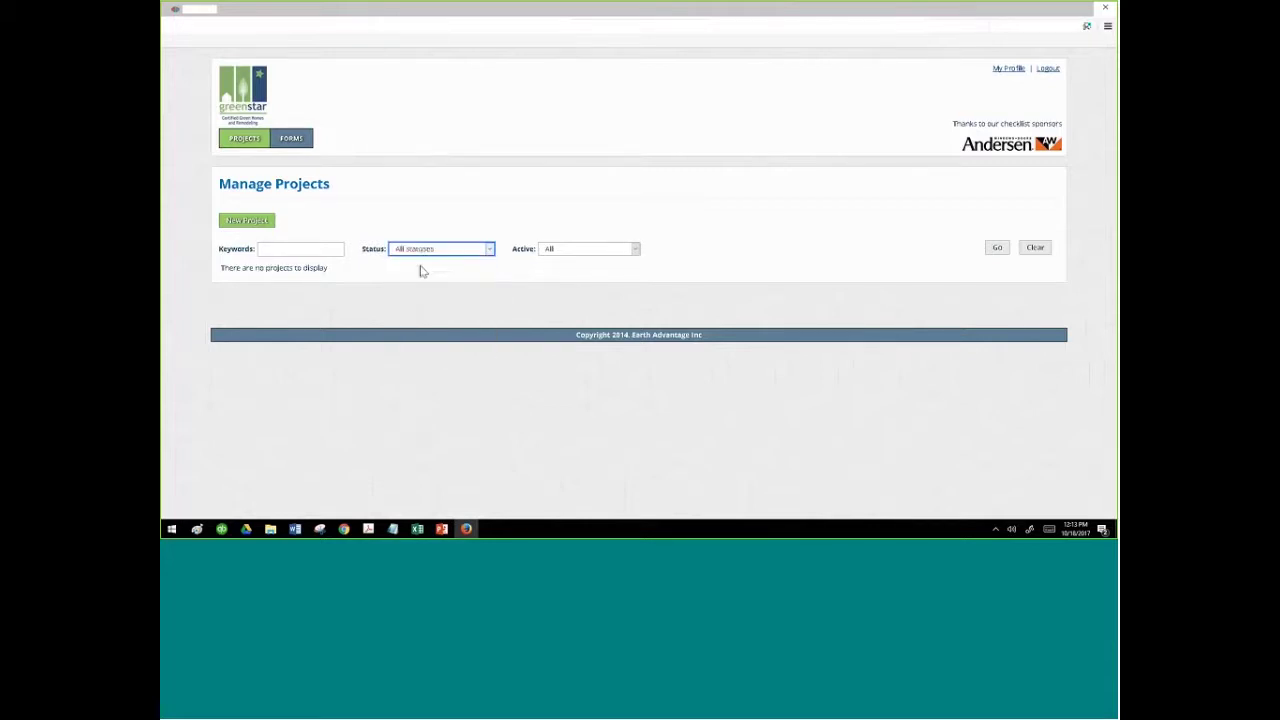
{"action": "left_click", "coordinate": [997, 248]}
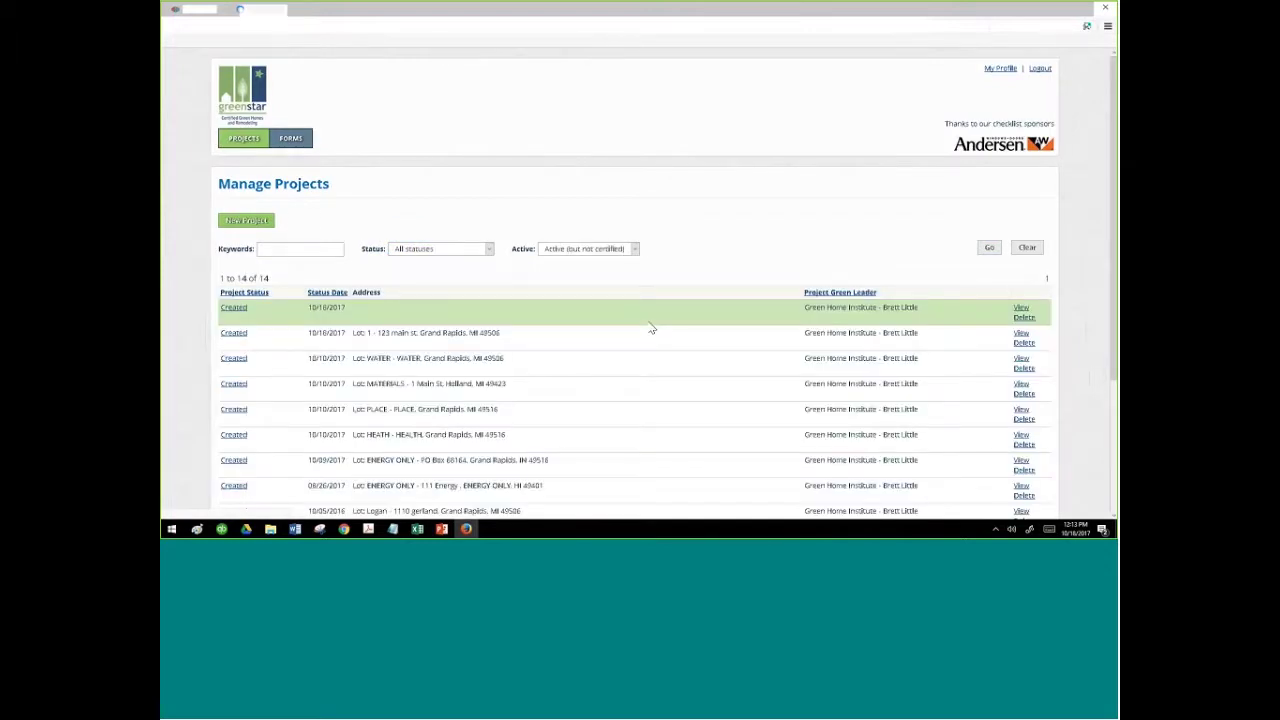
{"action": "left_click_drag", "start_coordinate": [1112, 158], "coordinate": [1112, 215]}
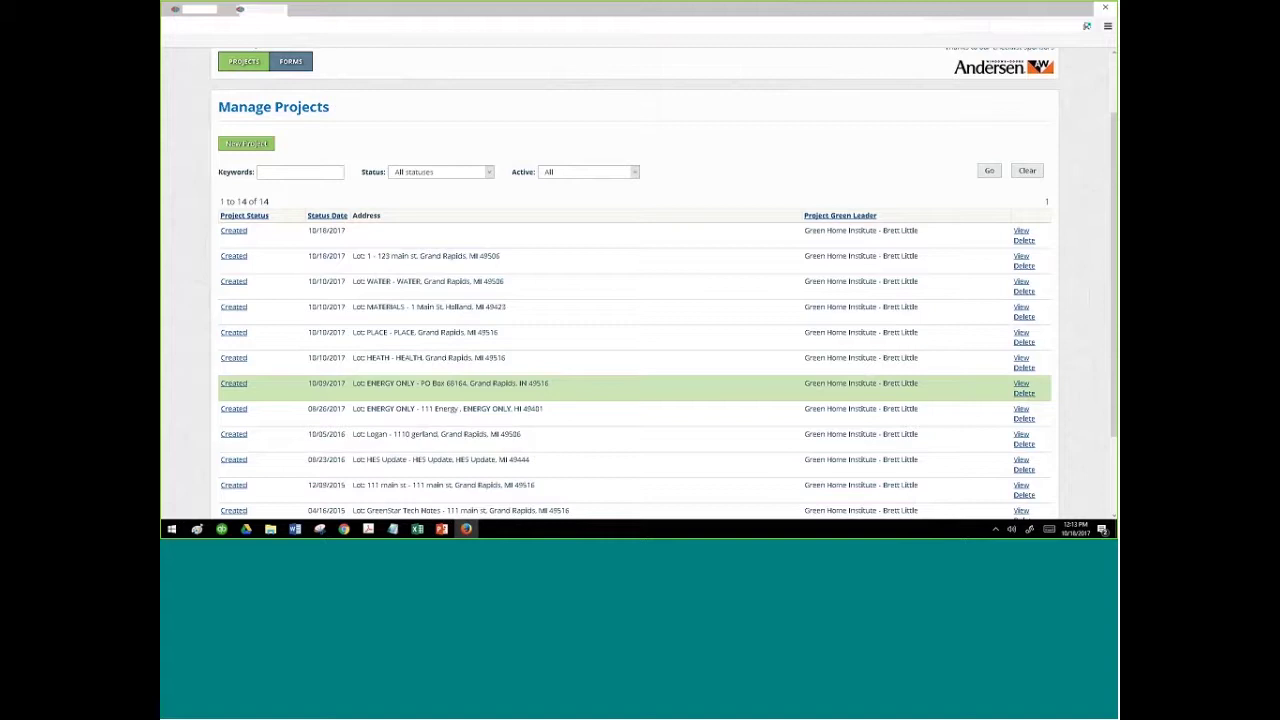
{"action": "left_click_drag", "start_coordinate": [1113, 275], "coordinate": [1116, 298]}
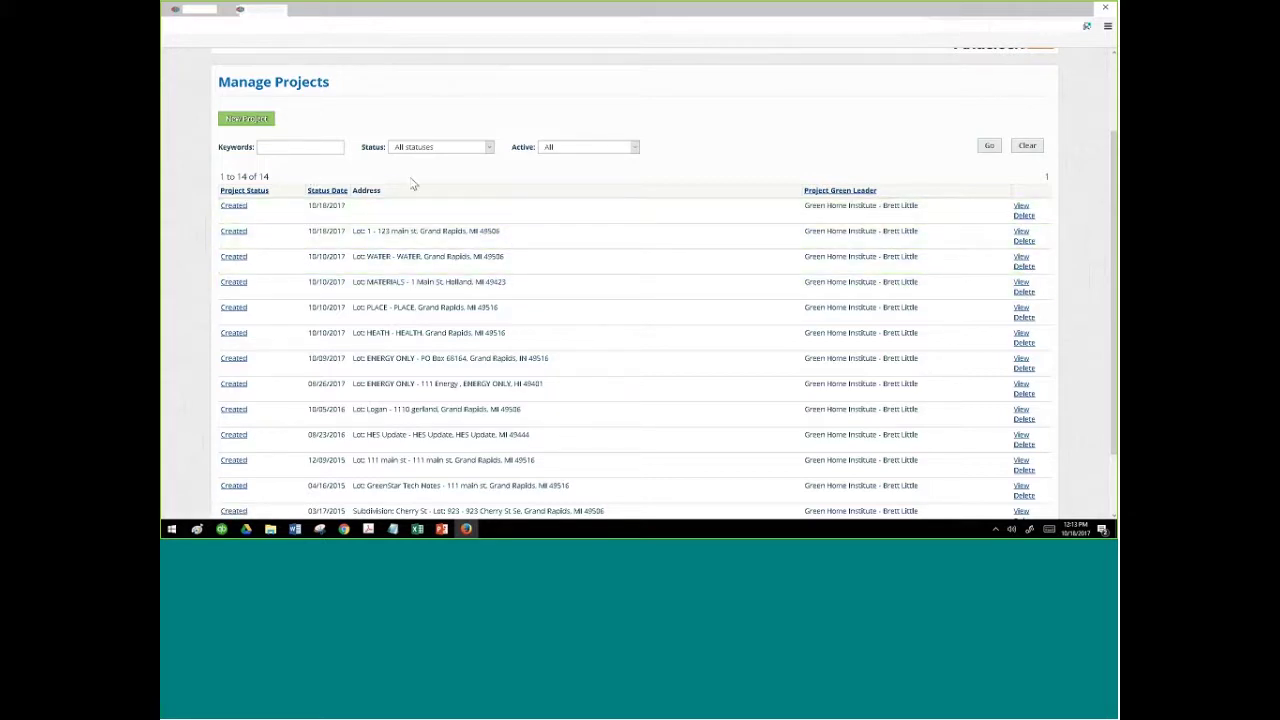
Examine the options available in the Status and Active project filters
{"action": "left_click", "coordinate": [440, 147]}
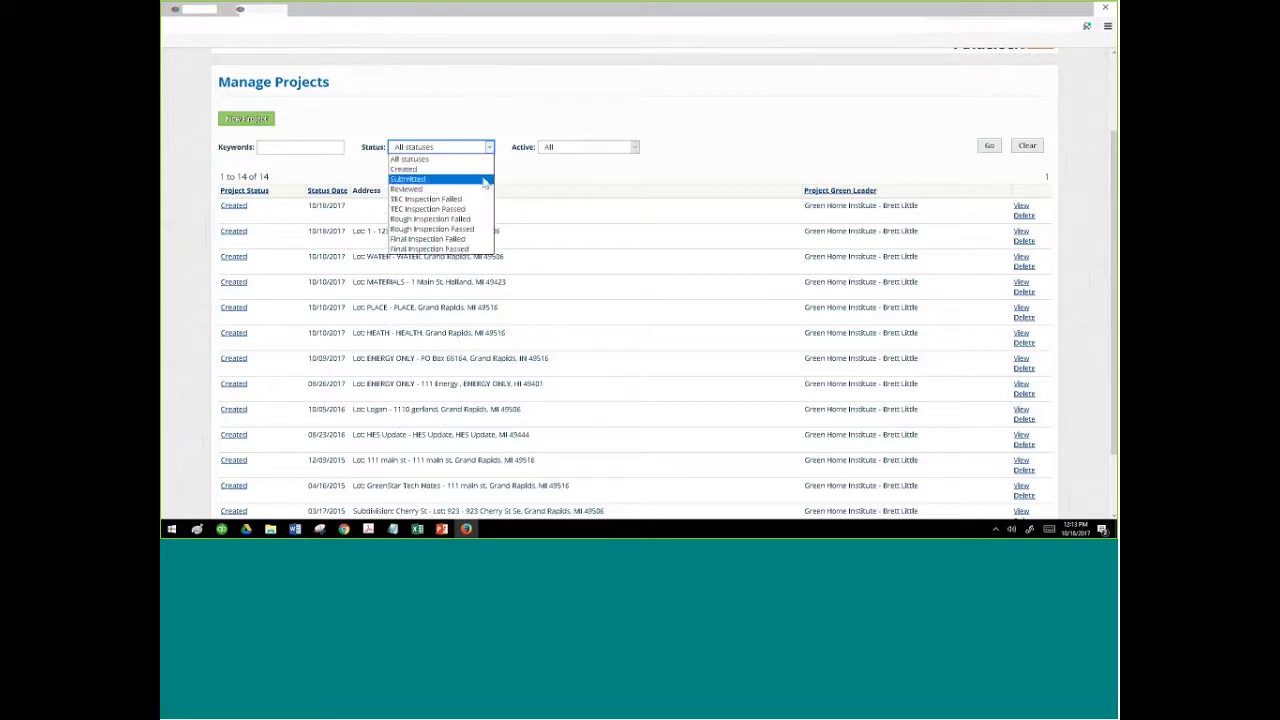
{"action": "left_click", "coordinate": [570, 164]}
{"action": "left_click", "coordinate": [580, 147]}
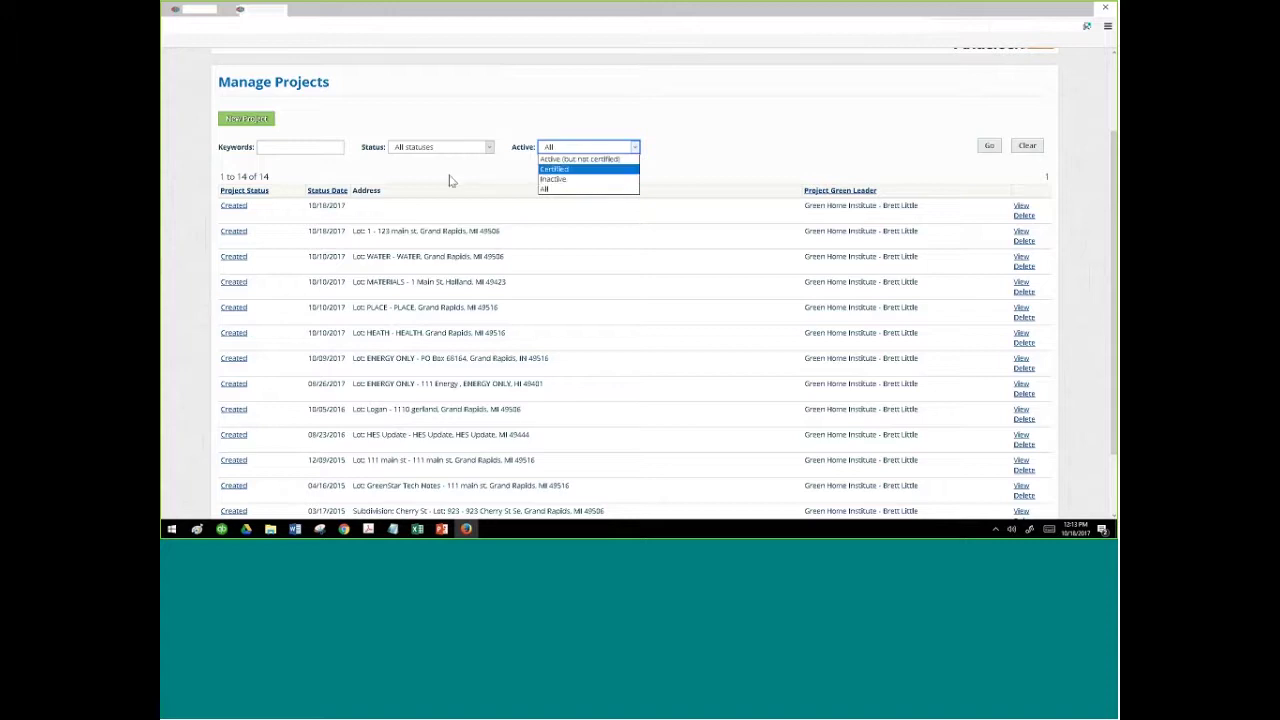
{"action": "left_click", "coordinate": [267, 26]}
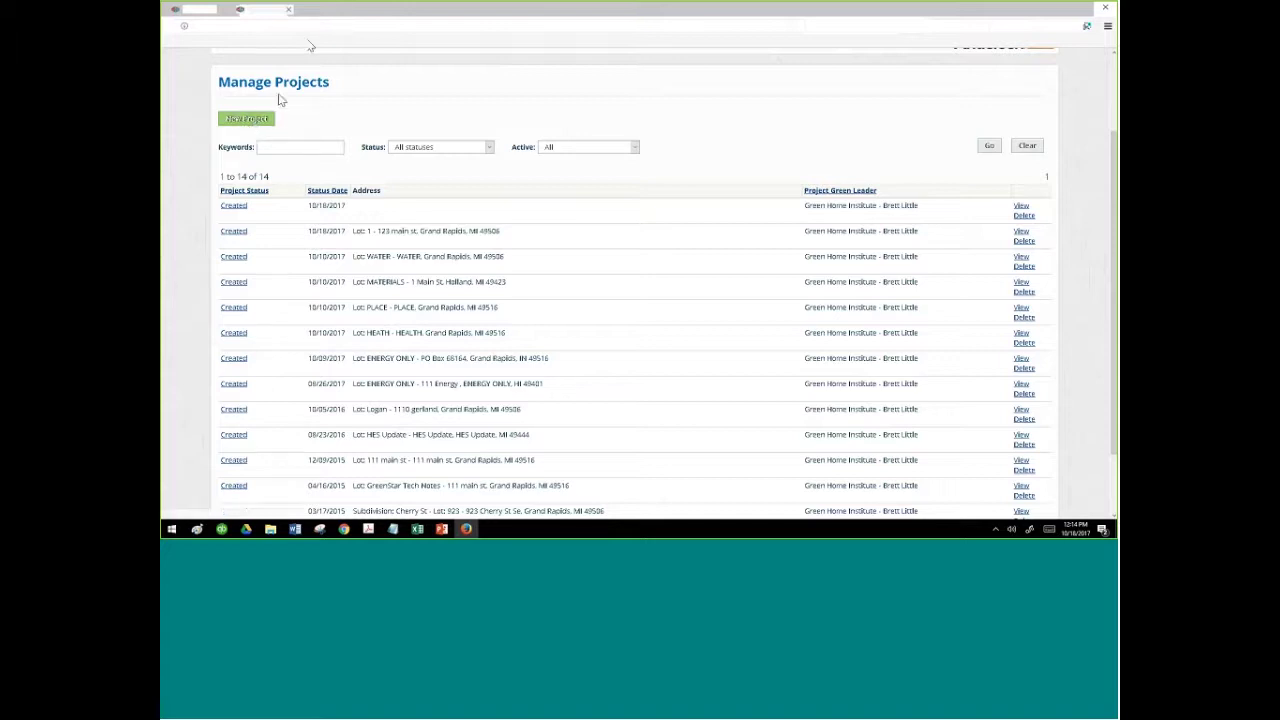
Go to the Create Project form and choose "admin, greenstar" as the Green Building Consultant
{"action": "left_click", "coordinate": [214, 15]}
{"action": "left_click", "coordinate": [225, 14]}
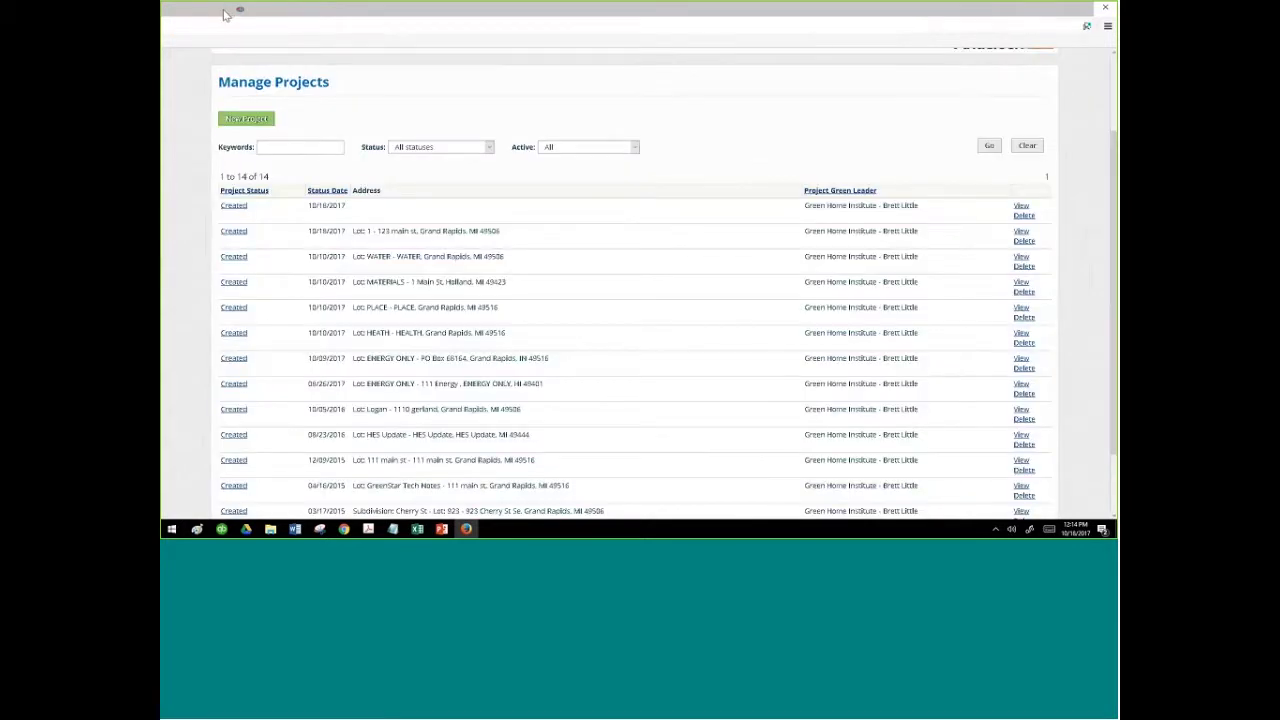
{"action": "left_click", "coordinate": [196, 17]}
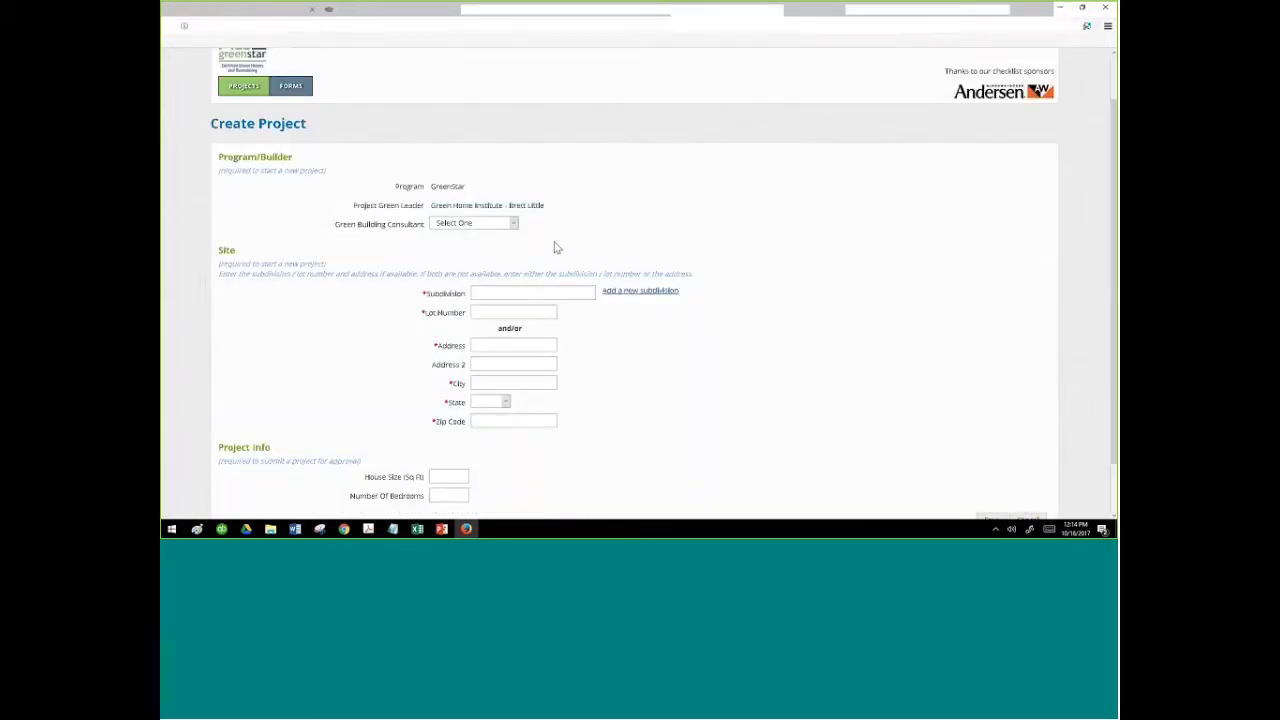
{"action": "left_click", "coordinate": [489, 228]}
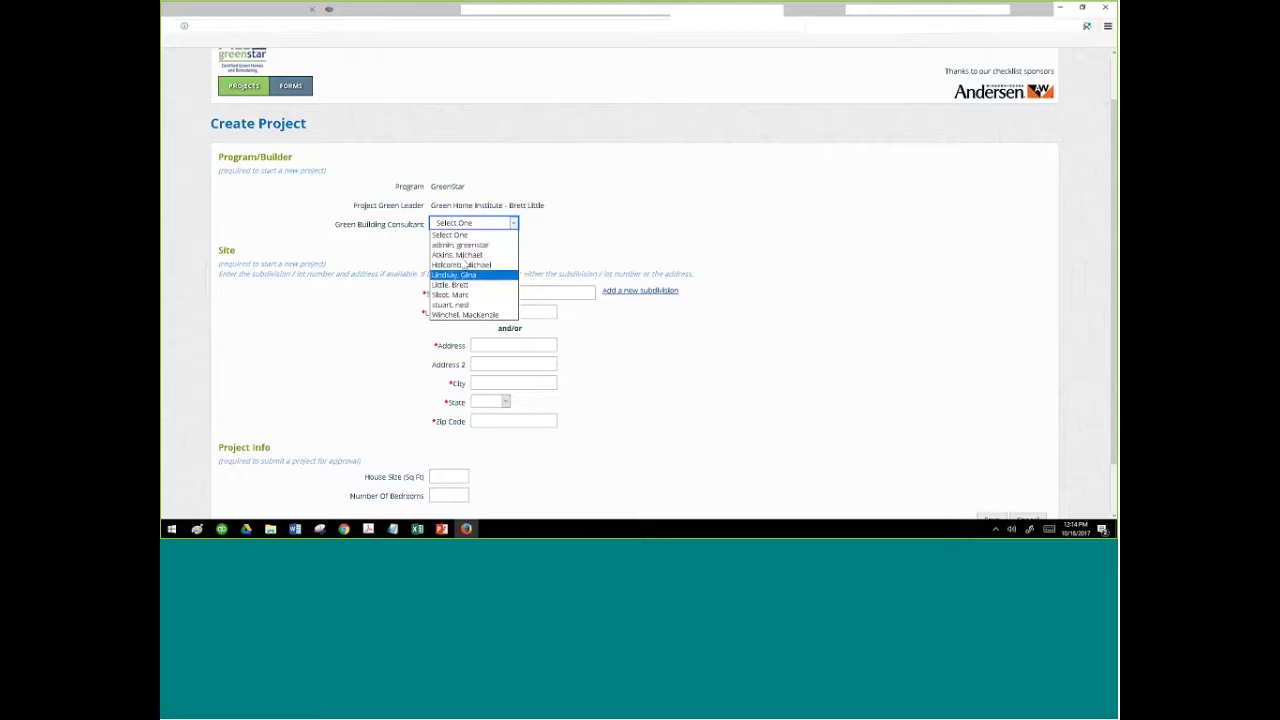
{"action": "left_click", "coordinate": [466, 245]}
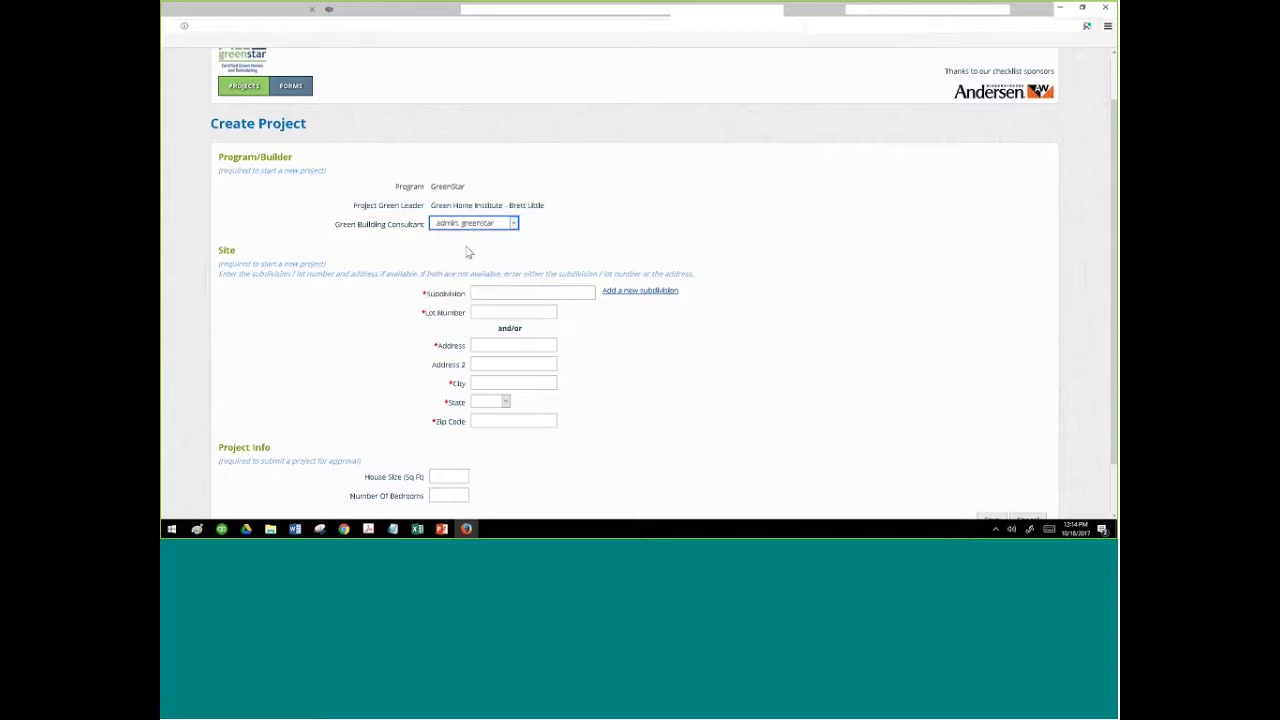
Fill in the project site's subdivision, lot number 123 and street address
{"action": "left_click", "coordinate": [511, 293]}
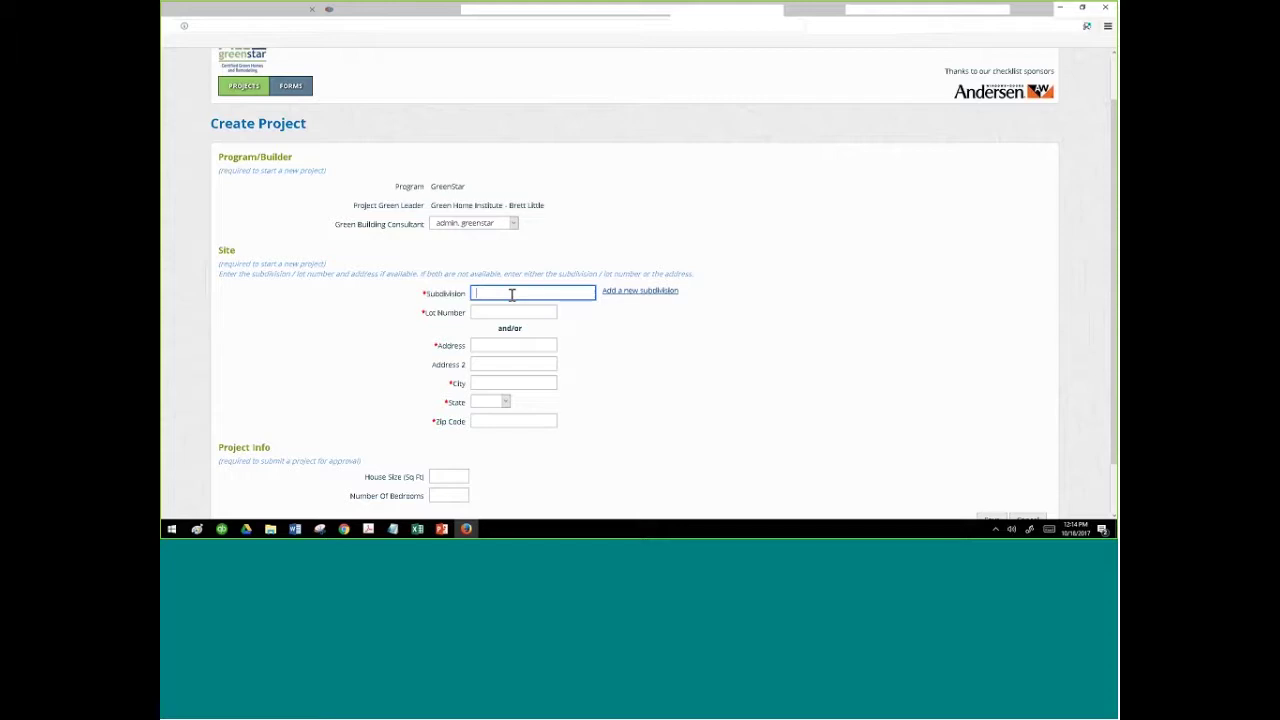
{"action": "left_click", "coordinate": [434, 294]}
{"action": "double_click", "coordinate": [434, 294]}
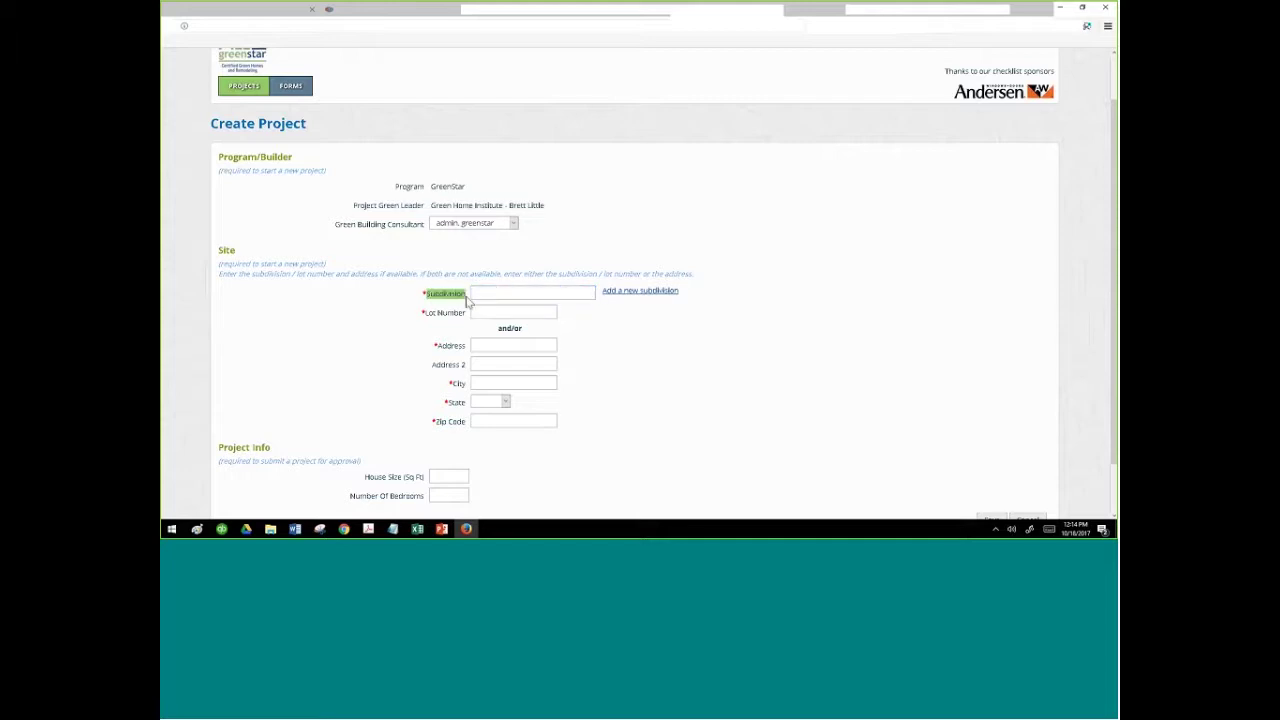
{"action": "left_click", "coordinate": [484, 294]}
{"action": "type", "text": "12"}
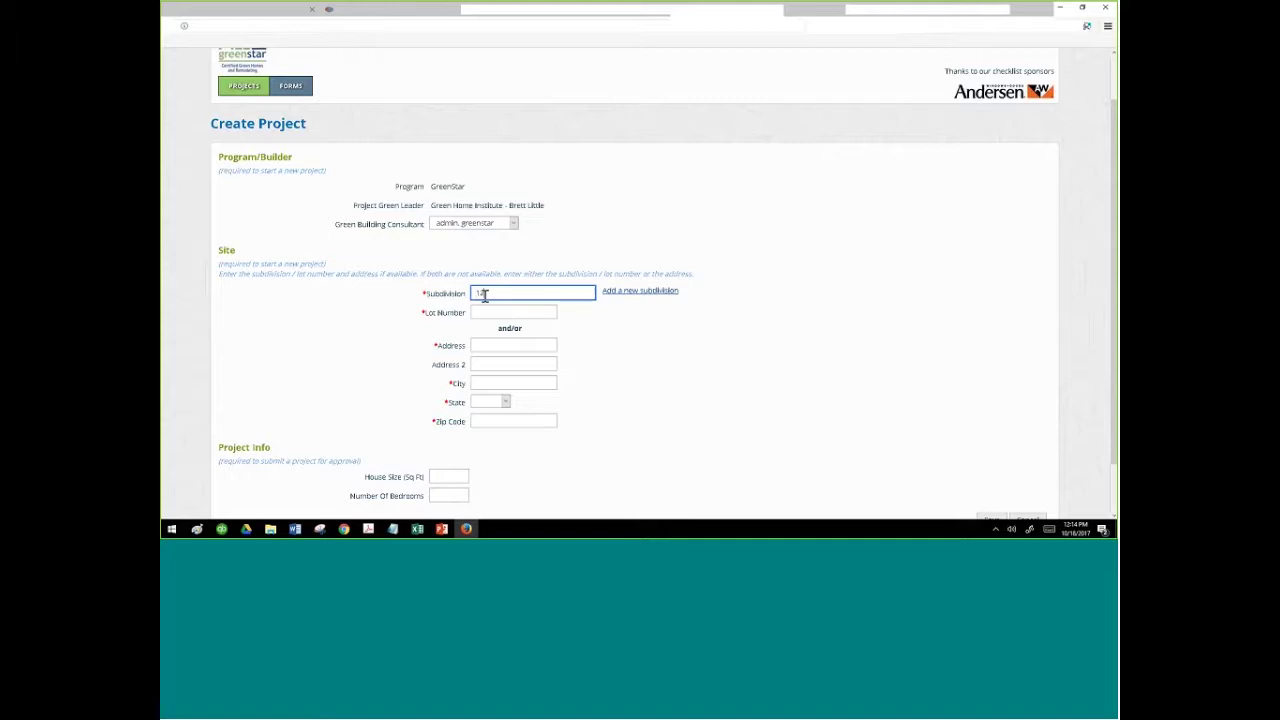
{"action": "type", "text": "3 main st"}
{"action": "left_click", "coordinate": [486, 312]}
{"action": "type", "text": "123"}
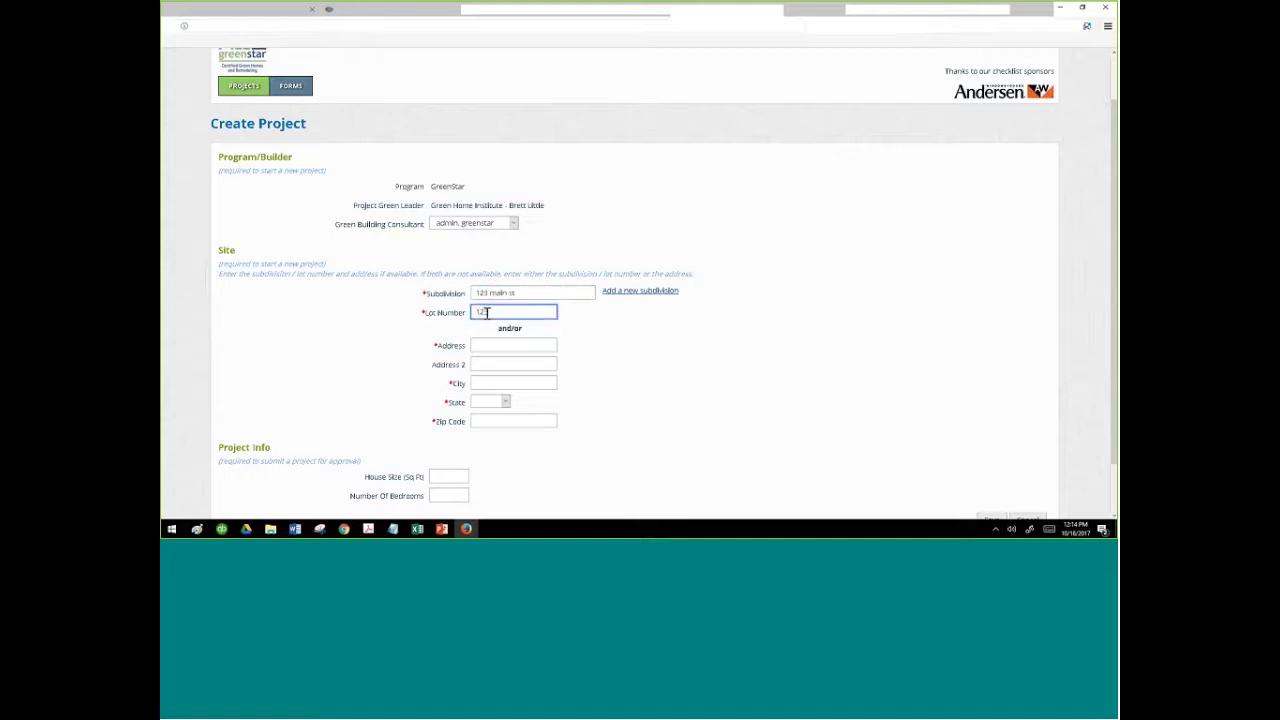
{"action": "left_click", "coordinate": [488, 345]}
{"action": "type", "text": "12"}
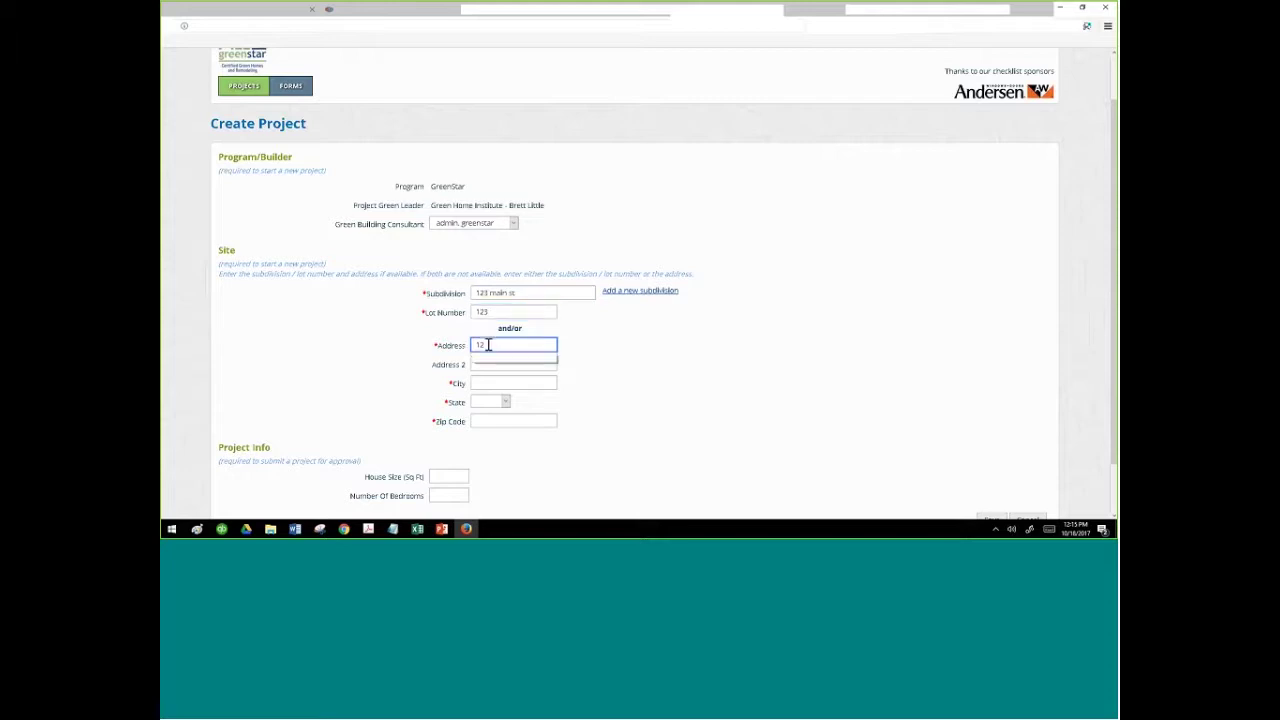
{"action": "type", "text": "3 main st"}
Review the required site fields and the Project Info fields for house size and number of bedrooms
{"action": "triple_click", "coordinate": [513, 292]}
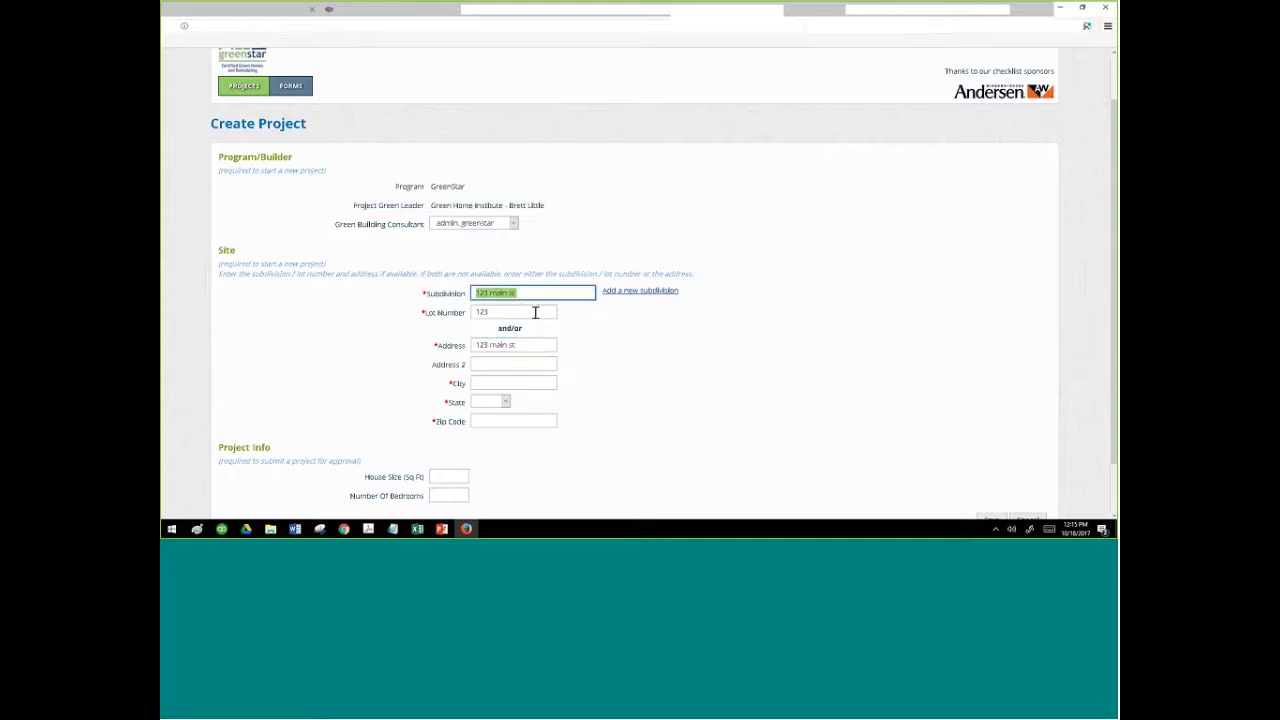
{"action": "left_click", "coordinate": [491, 383]}
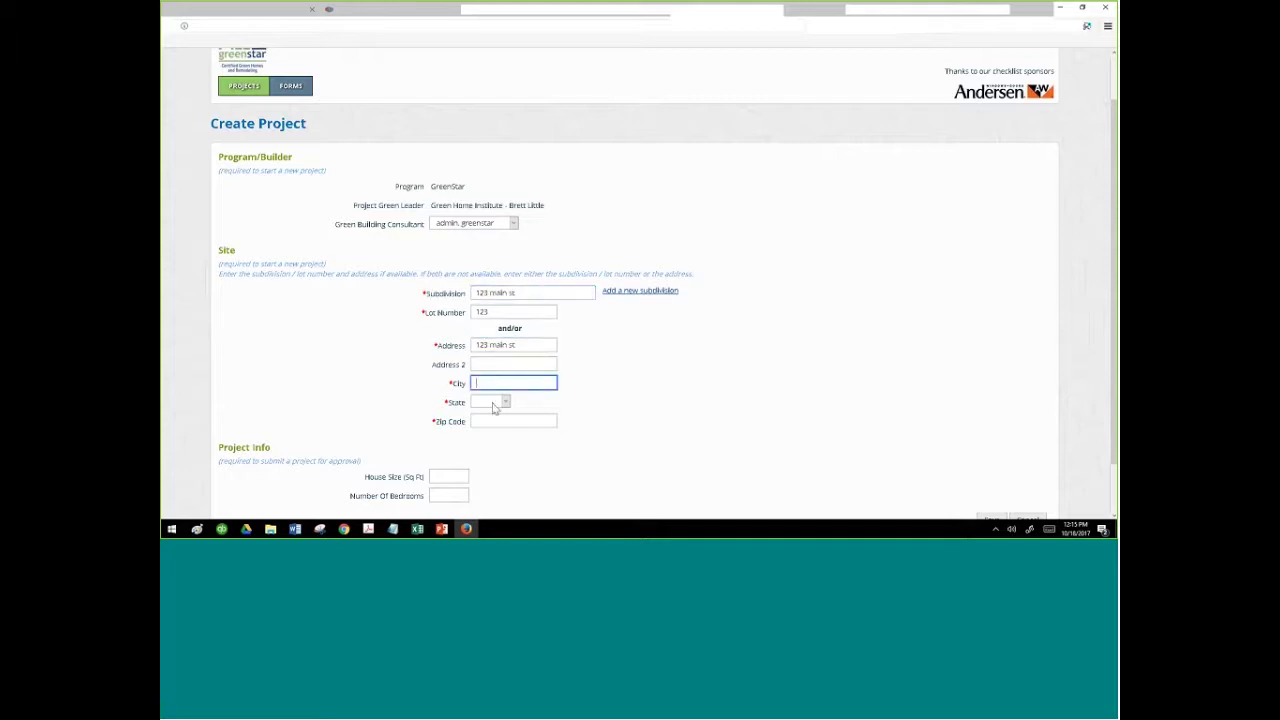
{"action": "left_click", "coordinate": [448, 496]}
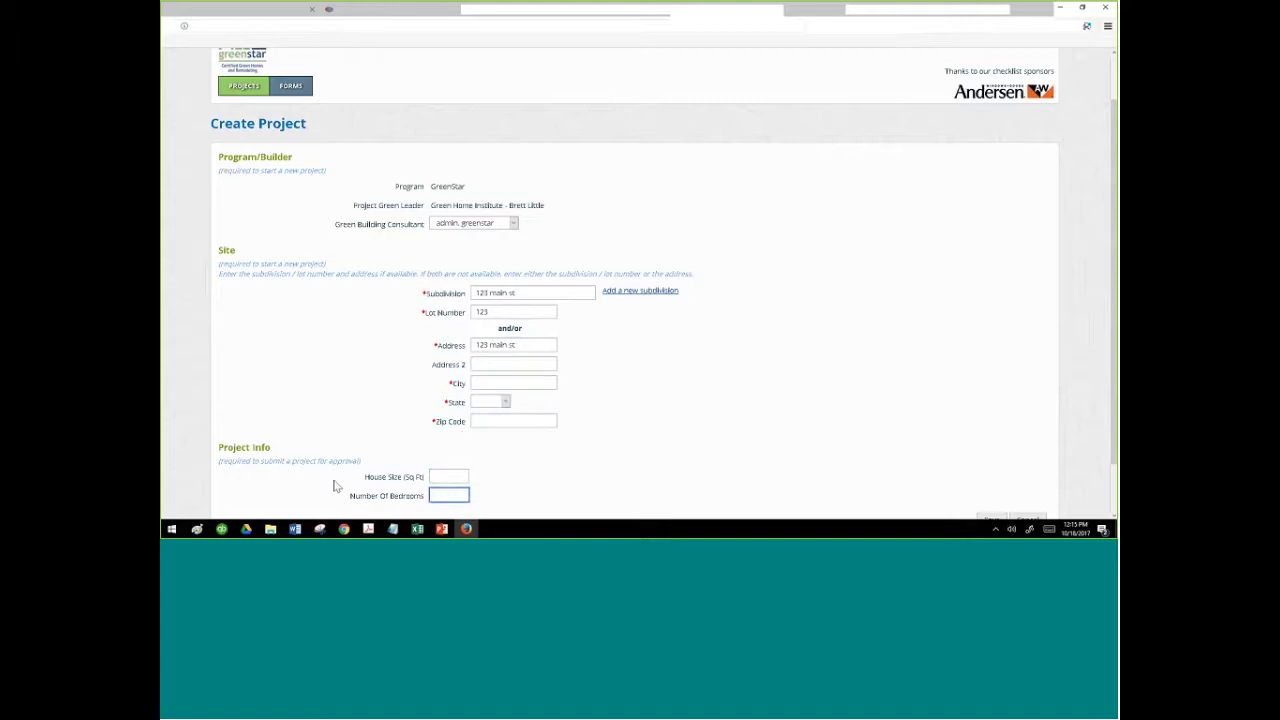
{"action": "left_click_drag", "start_coordinate": [234, 442], "coordinate": [431, 498]}
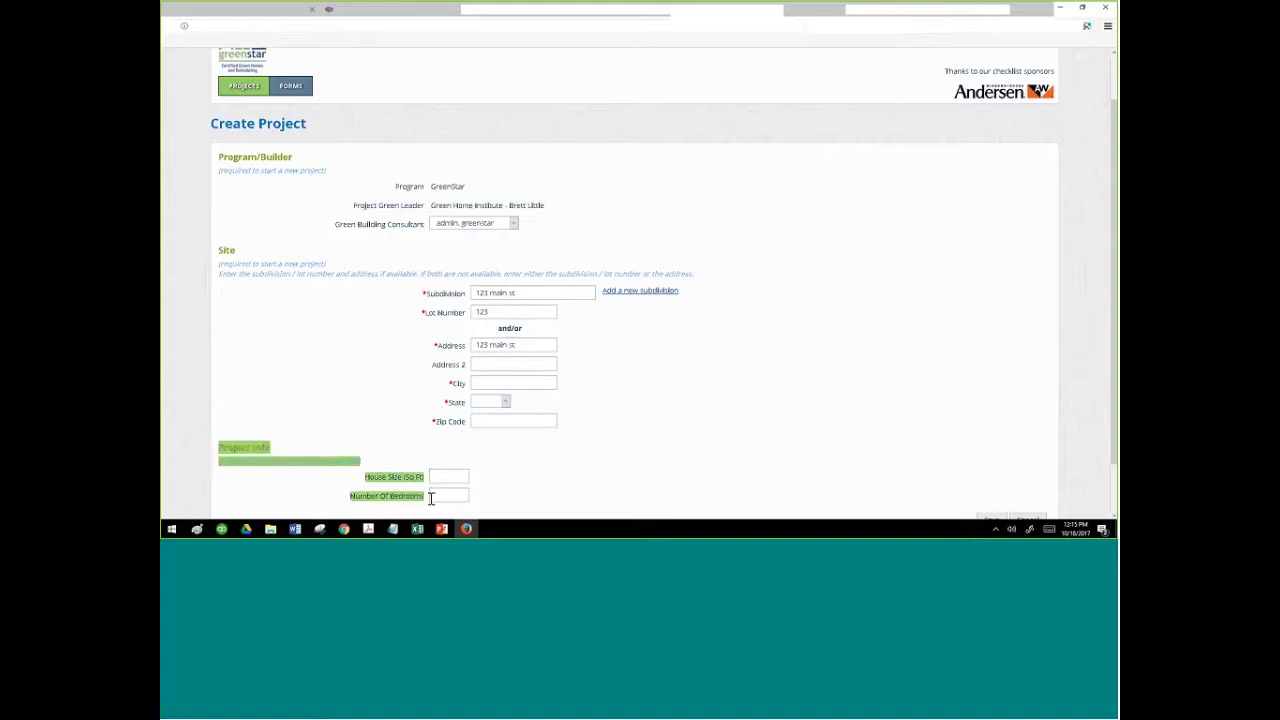
{"action": "left_click", "coordinate": [450, 475]}
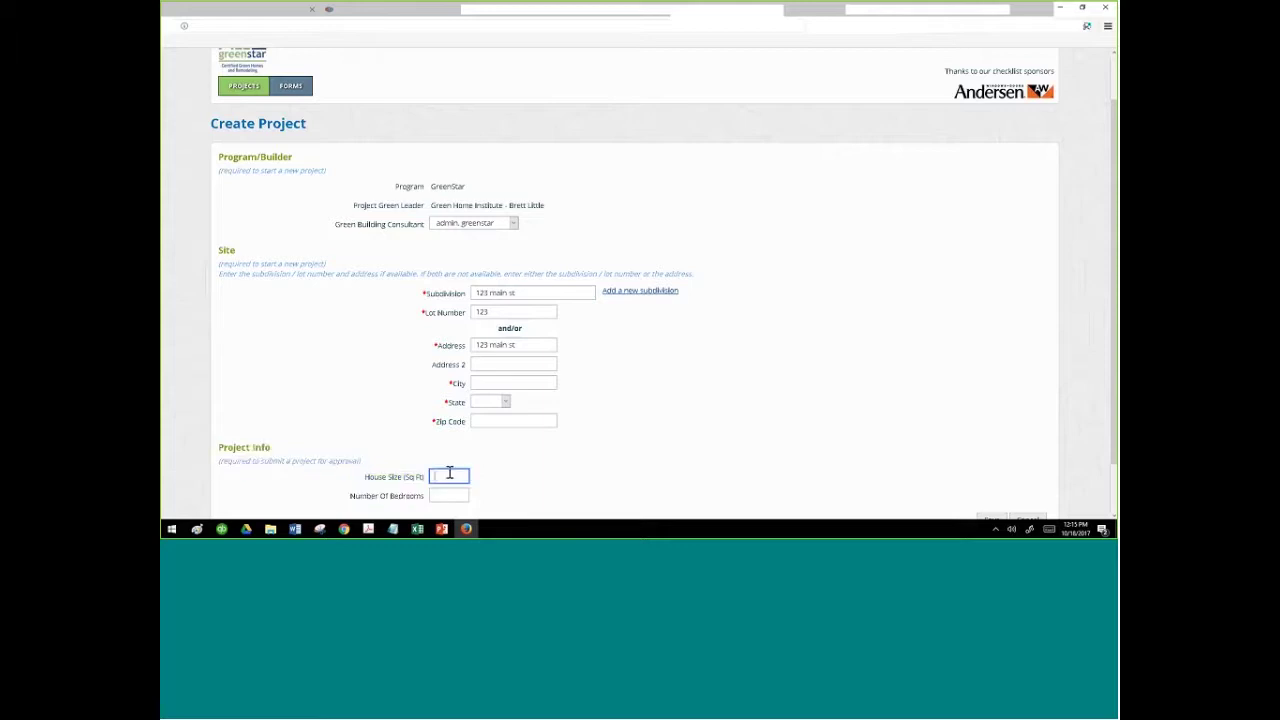
{"action": "left_click_drag", "start_coordinate": [1112, 365], "coordinate": [1112, 364]}
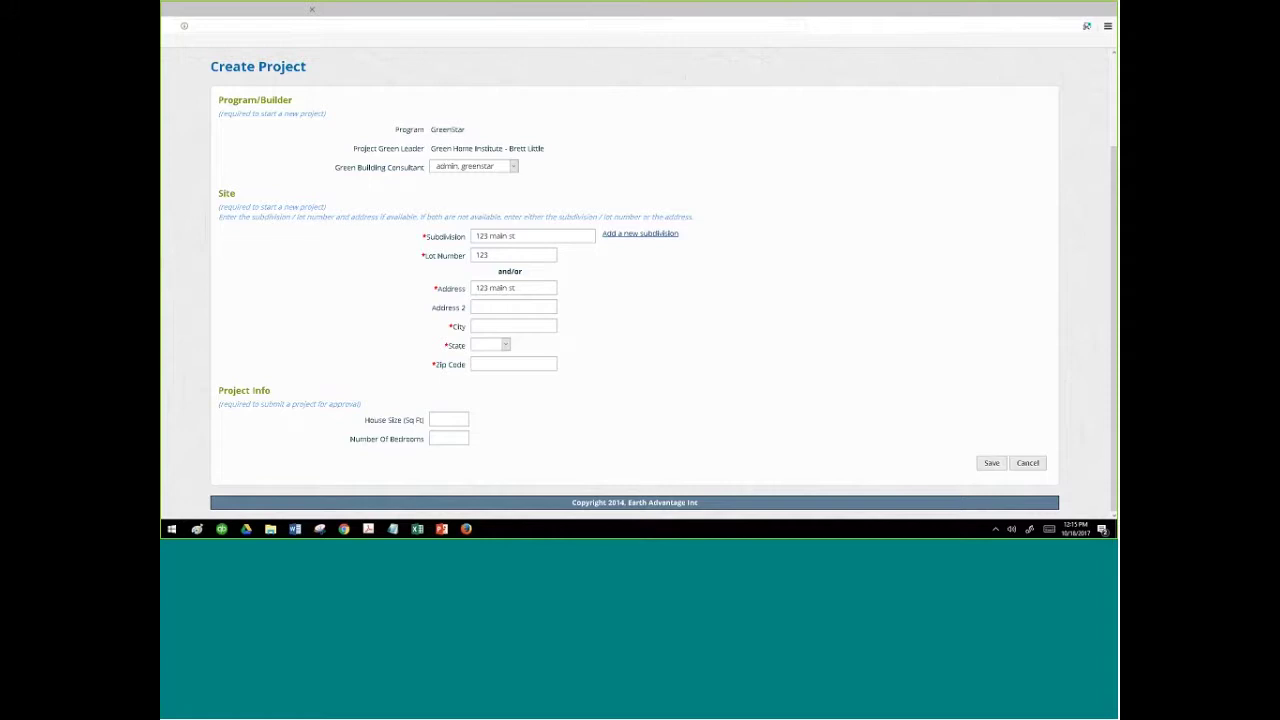
Leave the project form and switch to the PowerPoint presentation
{"action": "left_click", "coordinate": [282, 100]}
{"action": "left_click", "coordinate": [235, 10]}
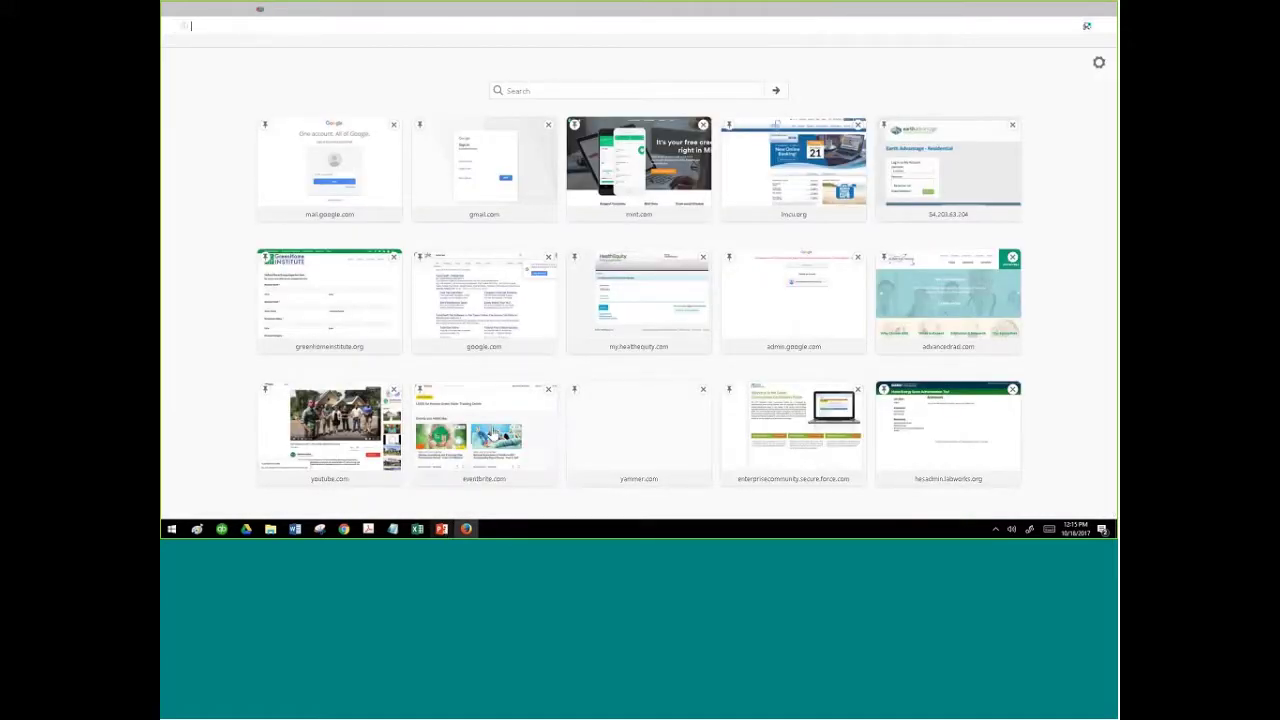
{"action": "left_click", "coordinate": [441, 529]}
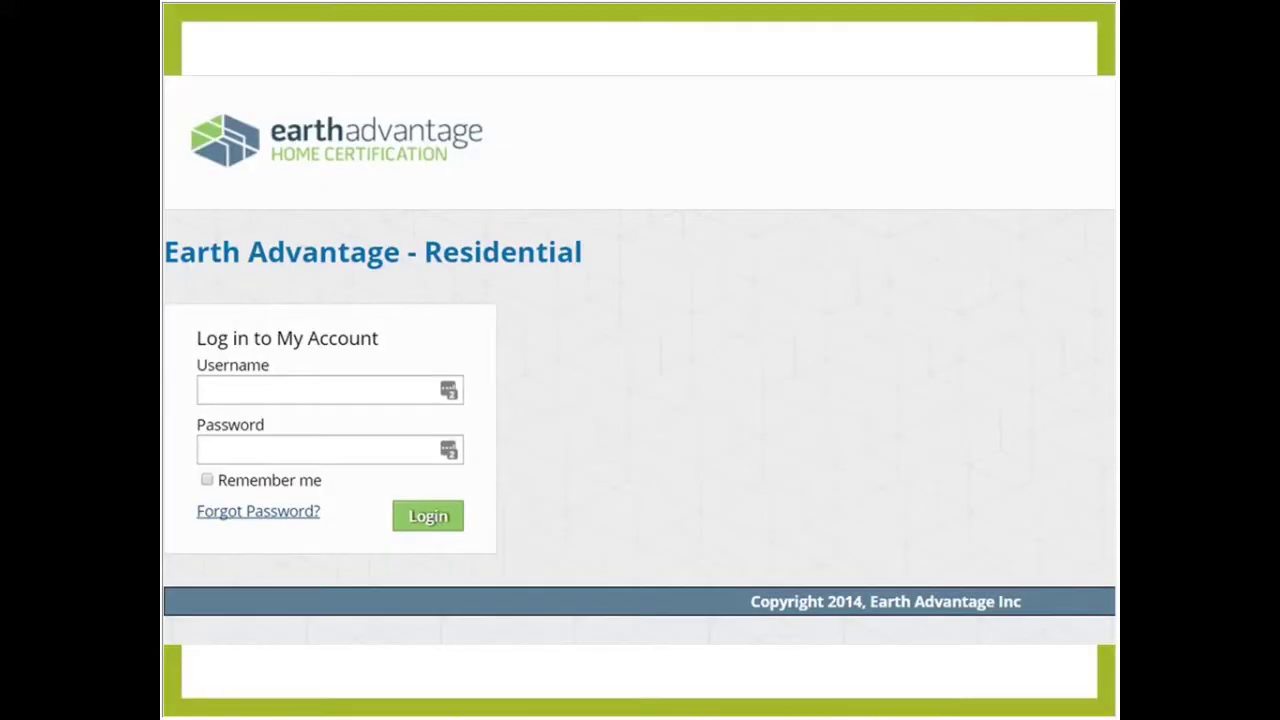
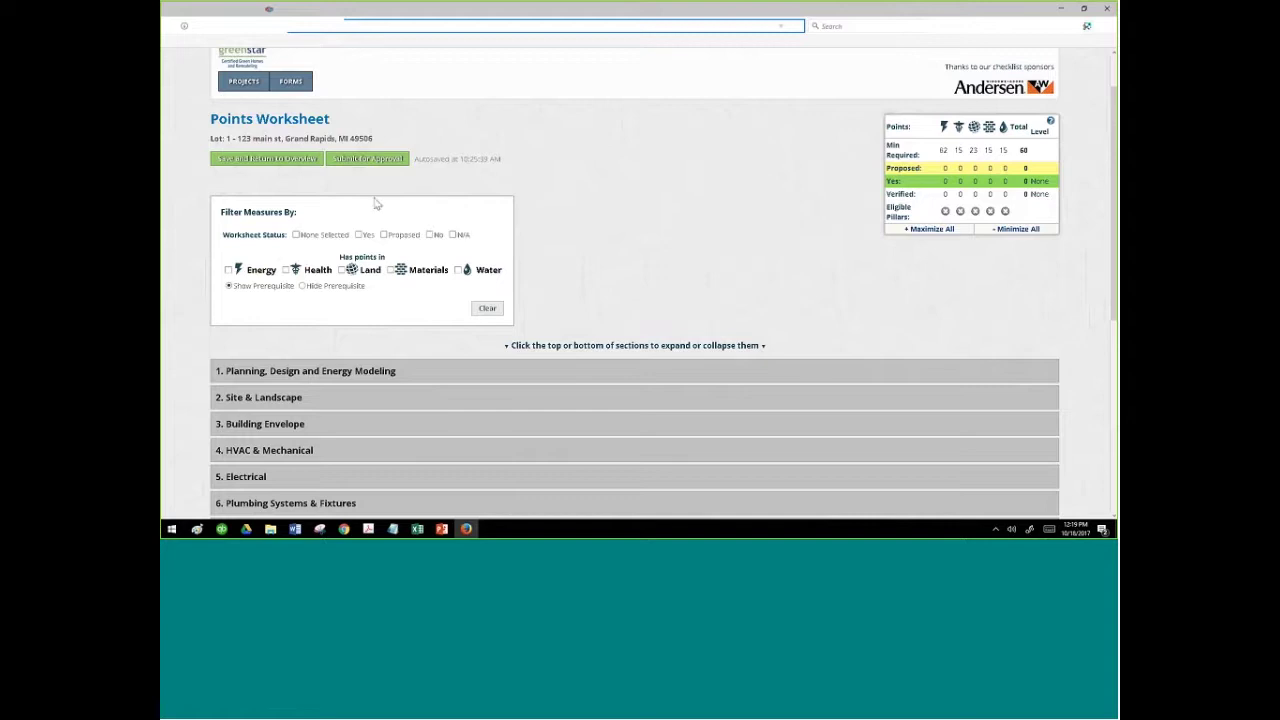
Save the points worksheet and return to the project's overview
{"action": "left_click", "coordinate": [282, 163]}
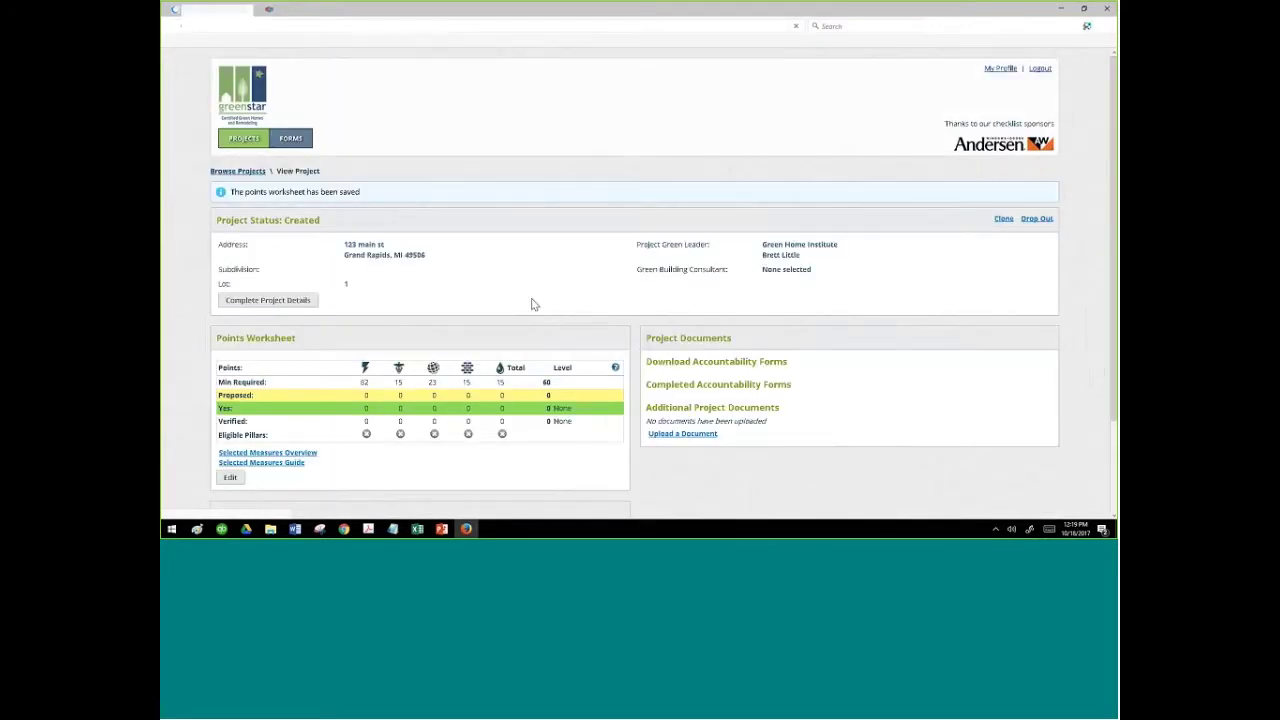
{"action": "scroll", "coordinate": [533, 304], "scroll_direction": "down", "scroll_amount": 1}
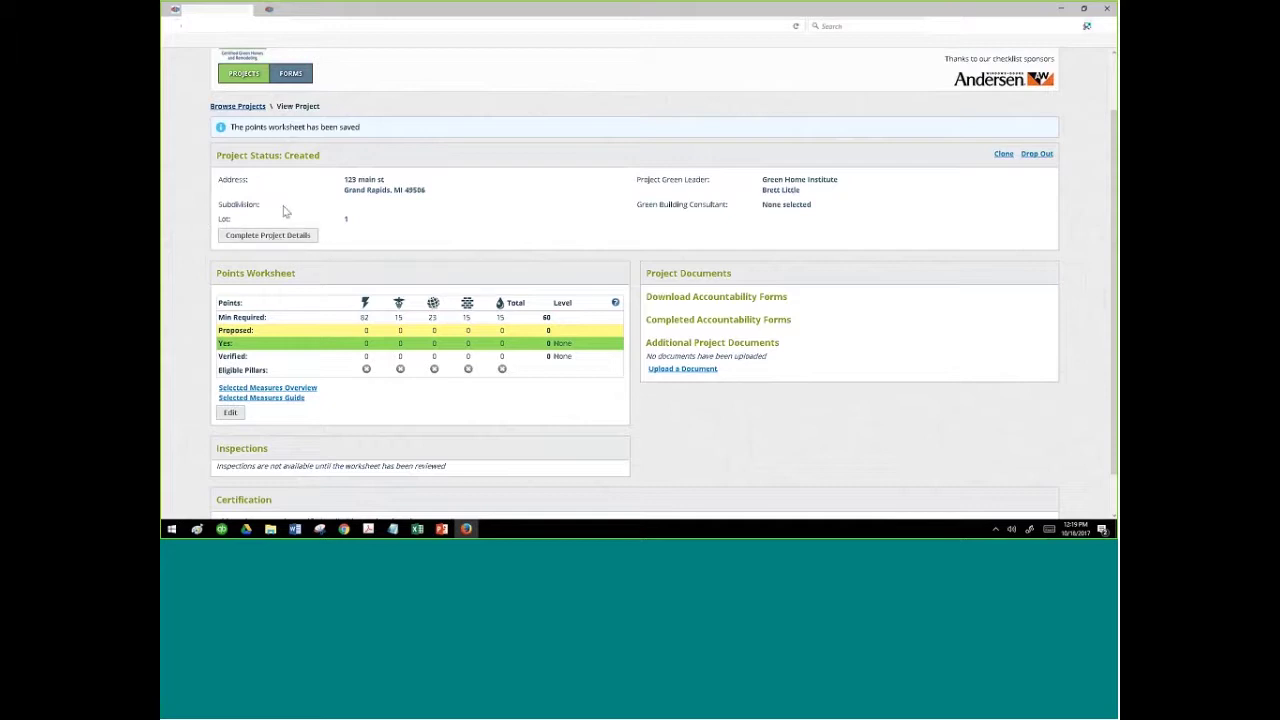
Start uploading an additional project document and set its document type to Other
{"action": "left_click", "coordinate": [682, 369]}
{"action": "left_click", "coordinate": [655, 207]}
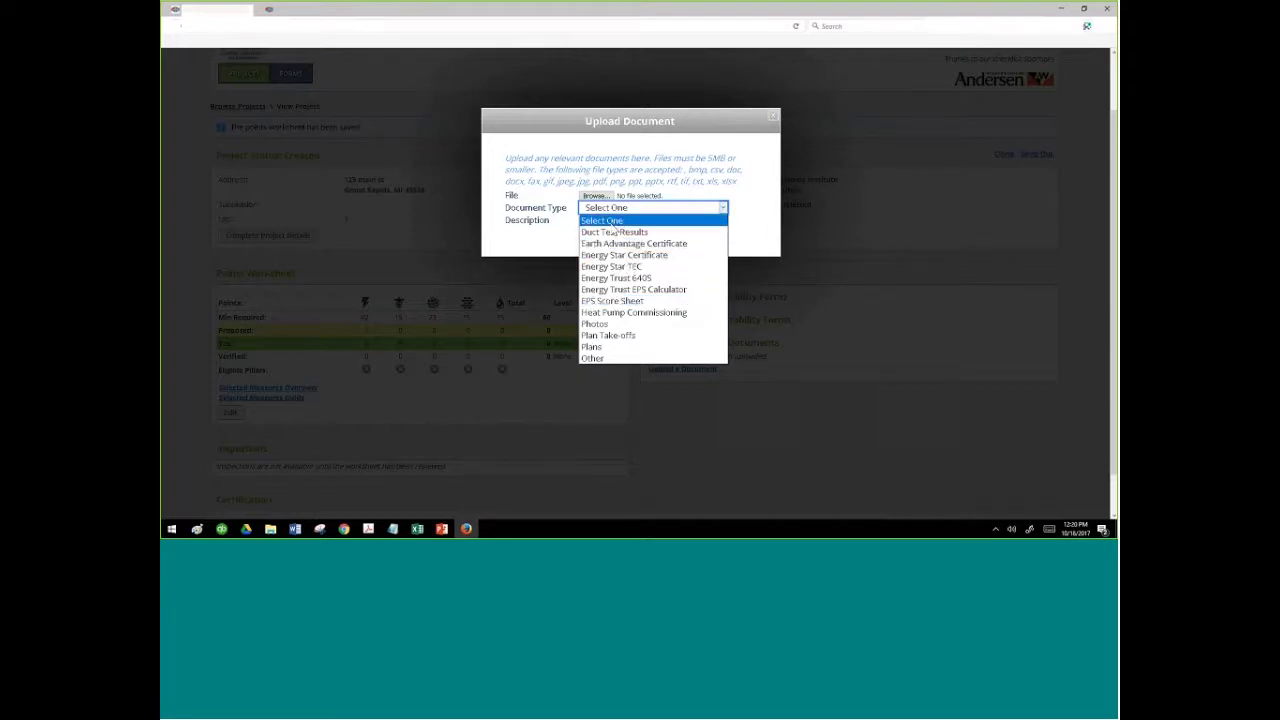
{"action": "key", "text": "Down"}
{"action": "key", "text": "Down"}
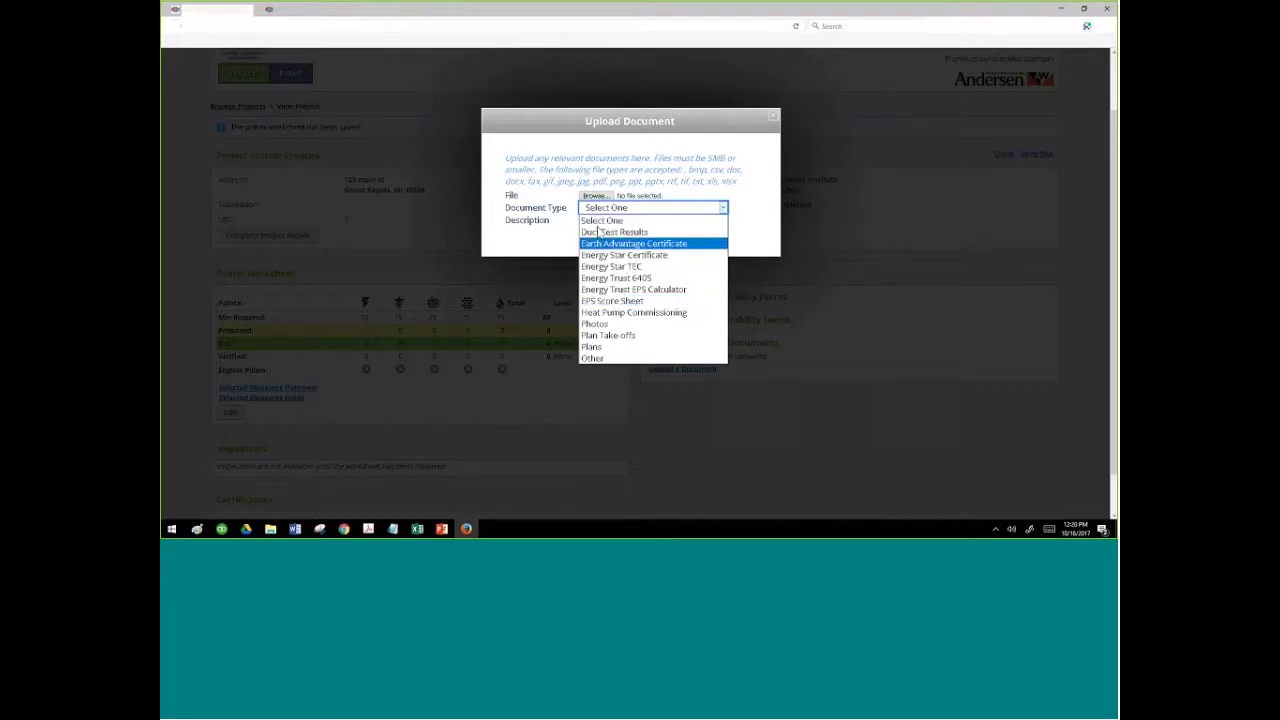
{"action": "left_click", "coordinate": [610, 365]}
Try the description "Plans" for the document, clear it, recheck the document types and cancel the upload
{"action": "left_click", "coordinate": [616, 222]}
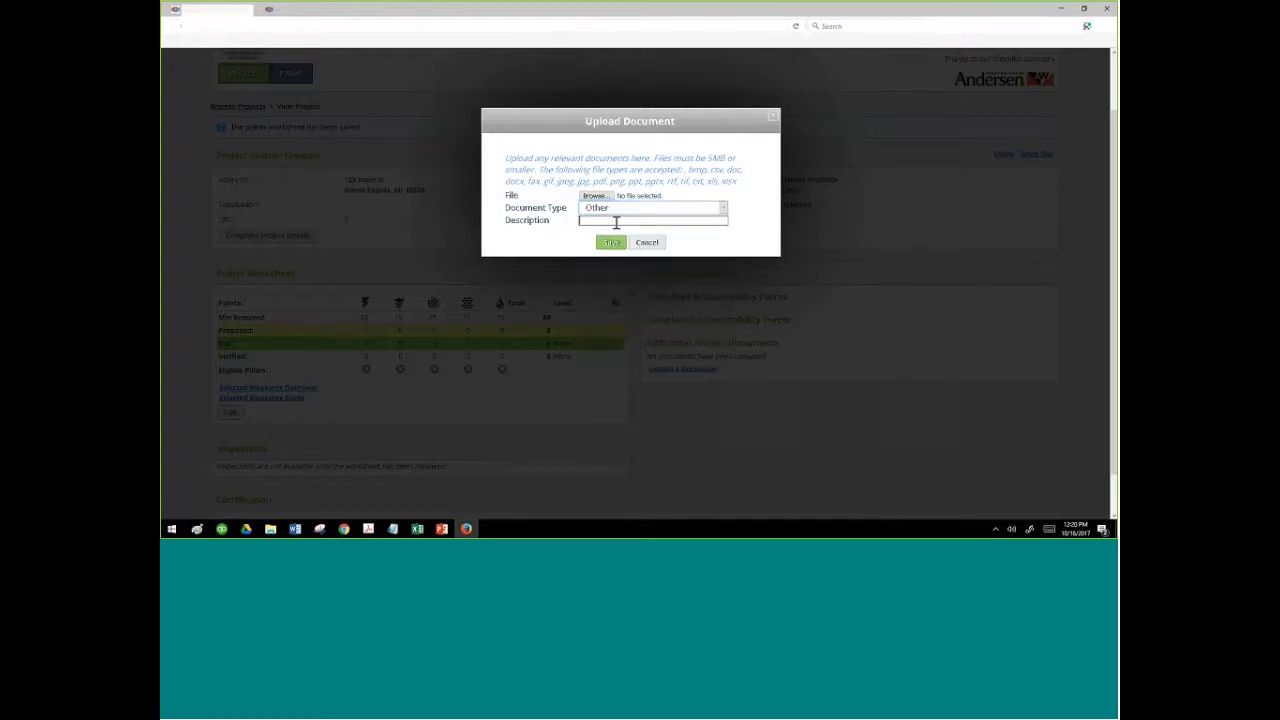
{"action": "type", "text": "Plans"}
{"action": "key", "text": "BackSpace"}
{"action": "key", "text": "BackSpace"}
{"action": "key", "text": "BackSpace"}
{"action": "key", "text": "BackSpace"}
{"action": "key", "text": "BackSpace"}
{"action": "left_click", "coordinate": [620, 208]}
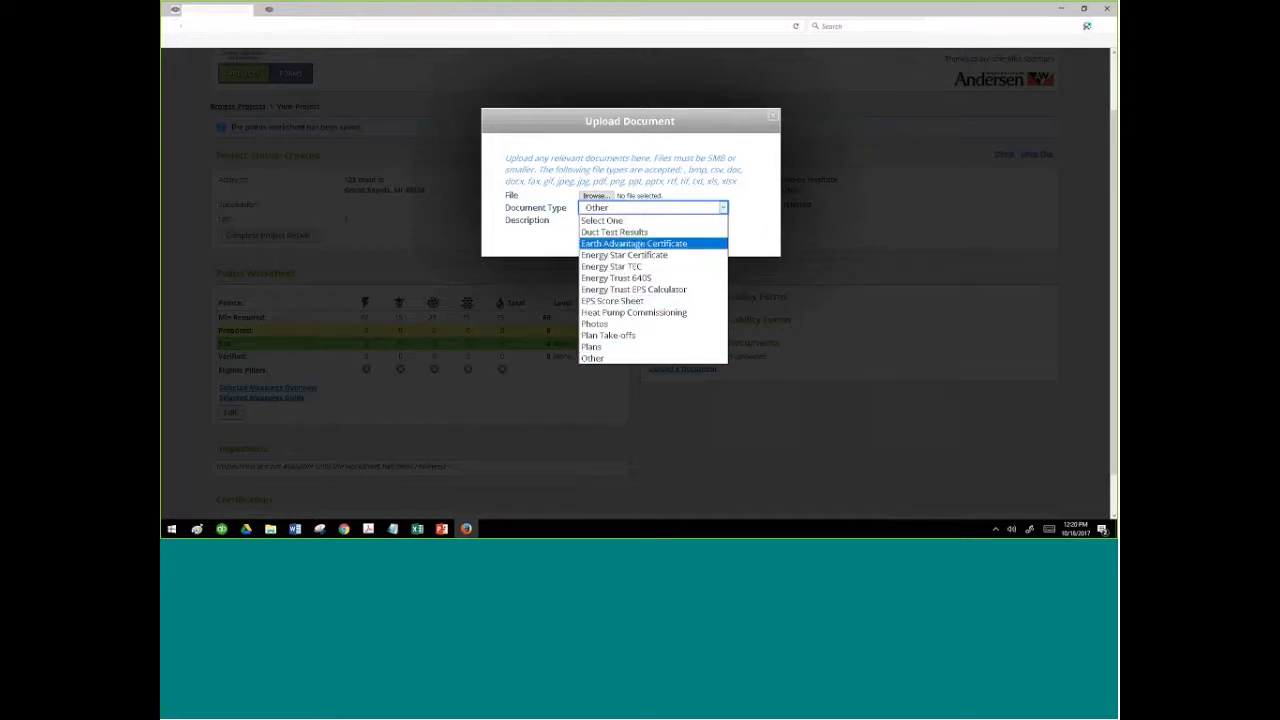
{"action": "left_click", "coordinate": [543, 225]}
{"action": "left_click", "coordinate": [645, 243]}
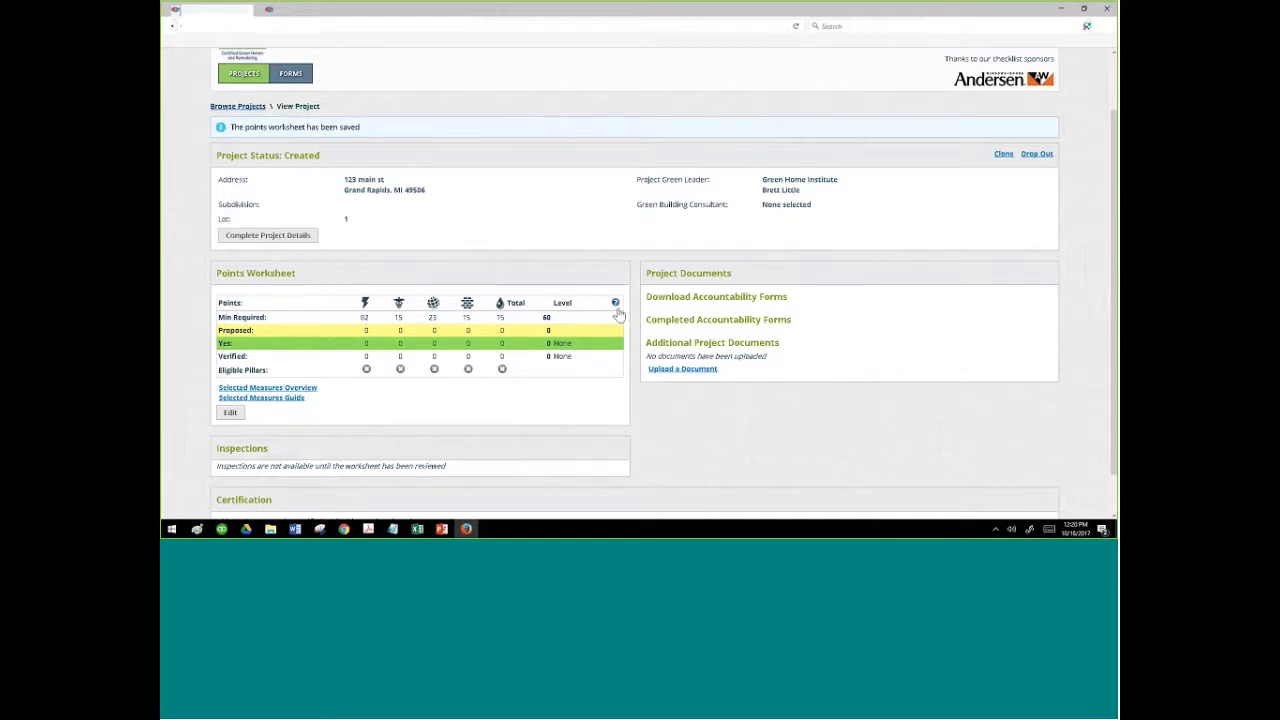
Review the points summary's help, the minimum required points, and the project's Inspections and Certification notes
{"action": "left_click", "coordinate": [615, 304]}
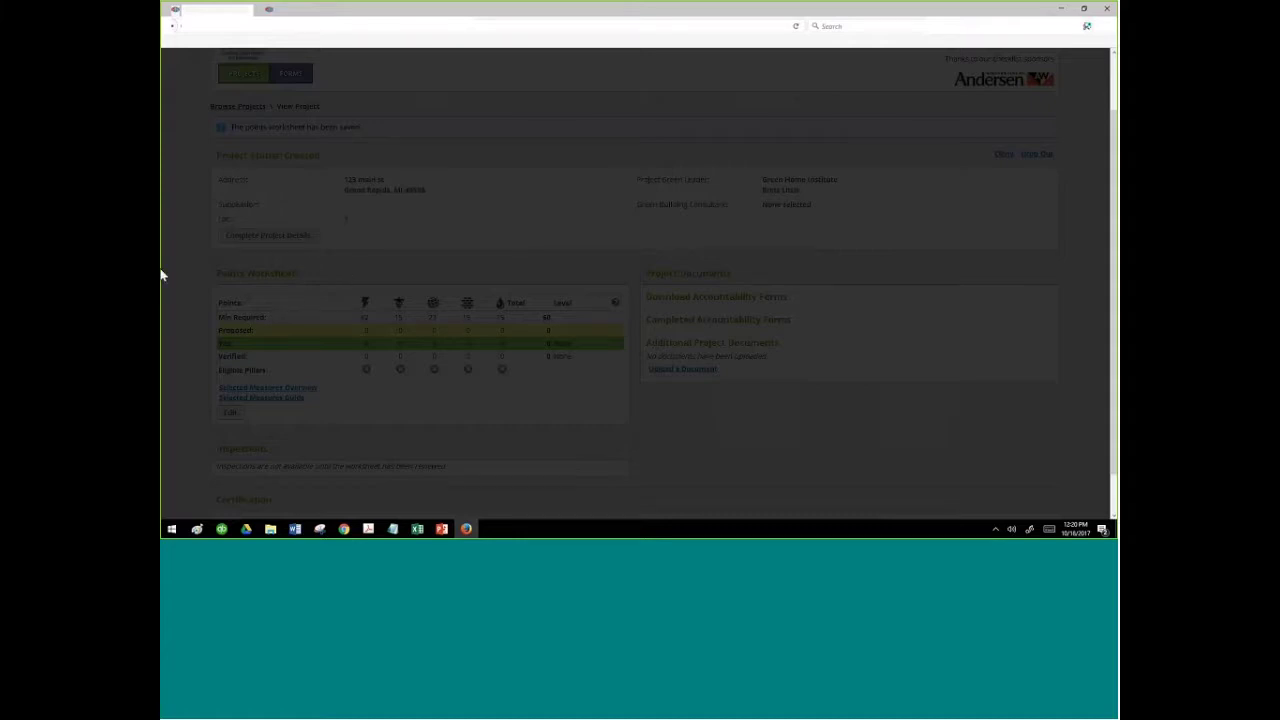
{"action": "key", "text": "Escape"}
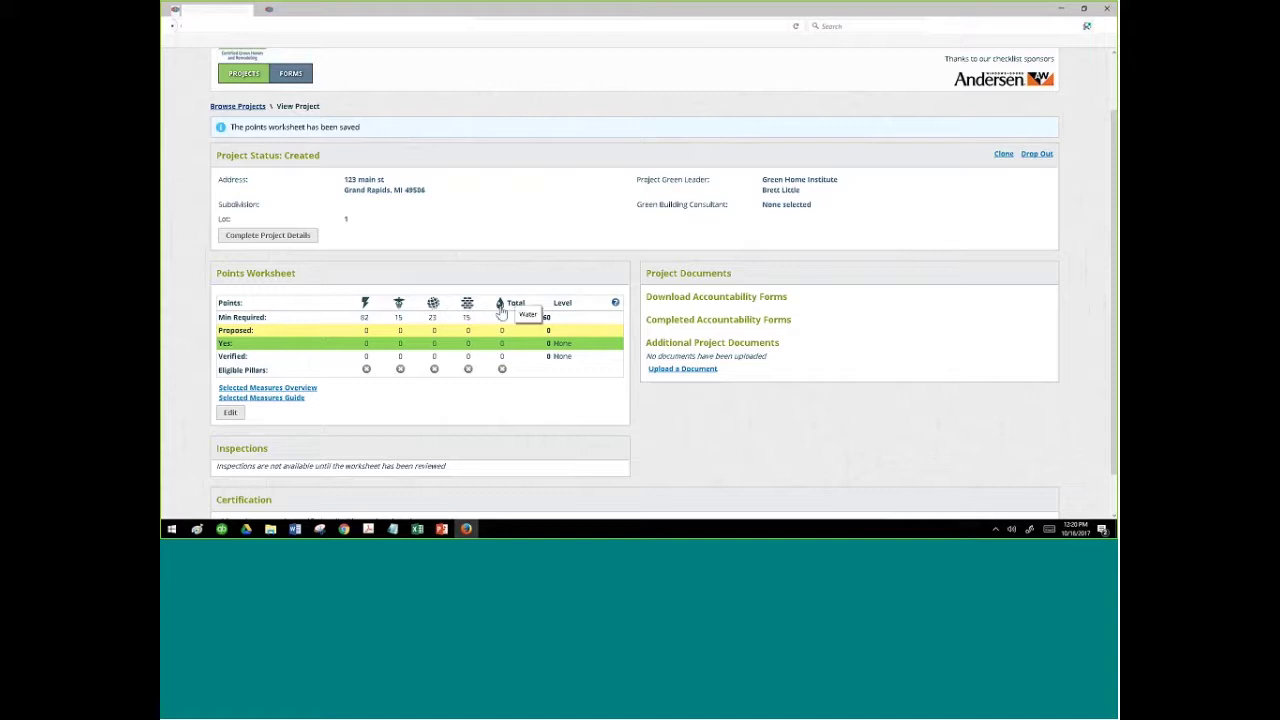
{"action": "left_click_drag", "start_coordinate": [362, 319], "coordinate": [476, 337]}
{"action": "scroll", "coordinate": [664, 284], "scroll_direction": "down", "scroll_amount": 1}
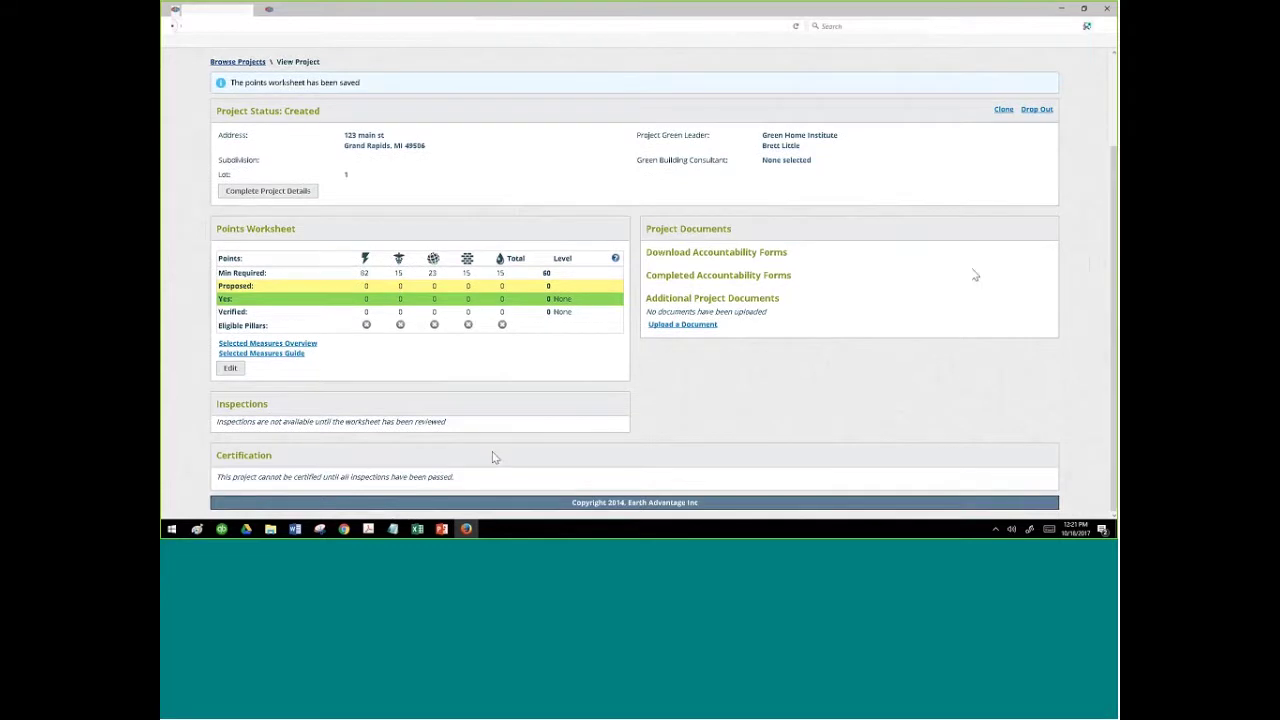
{"action": "left_click_drag", "start_coordinate": [220, 421], "coordinate": [525, 416]}
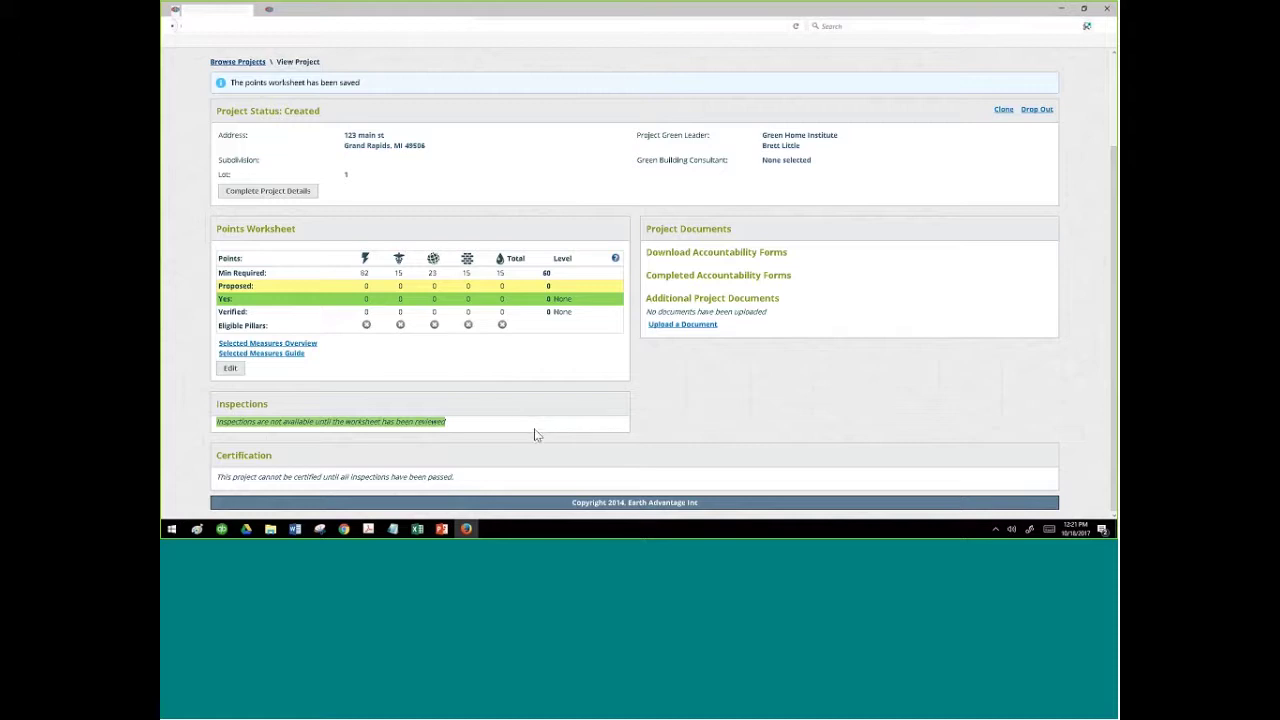
{"action": "triple_click", "coordinate": [454, 478]}
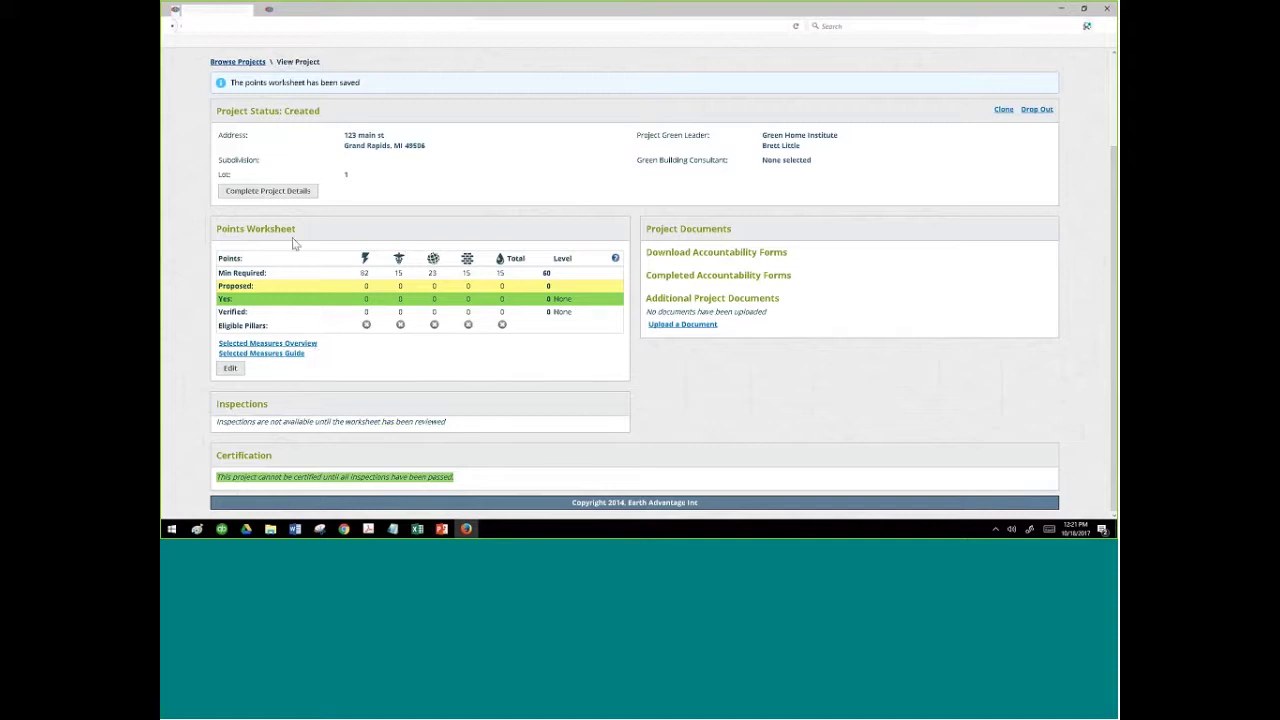
Open the points worksheet for editing, and briefly expand and collapse the Planning, Design and Energy Modeling section
{"action": "left_click", "coordinate": [231, 369]}
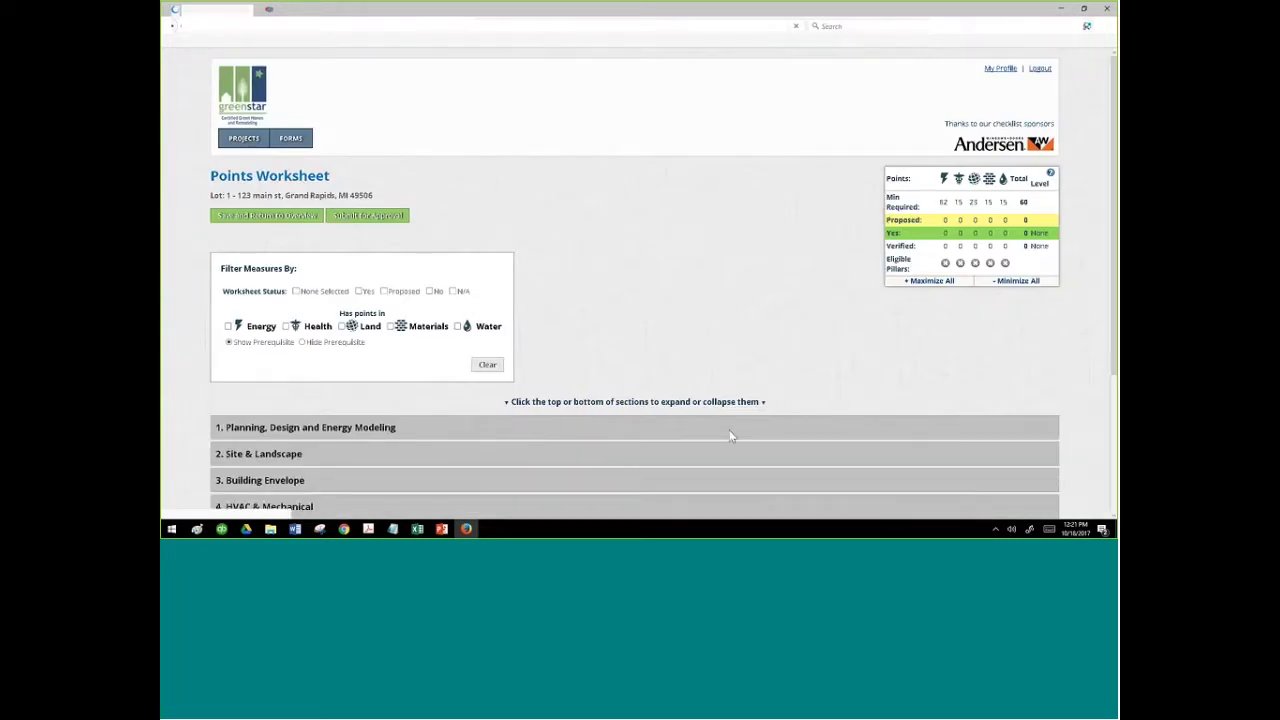
{"action": "left_click", "coordinate": [729, 434]}
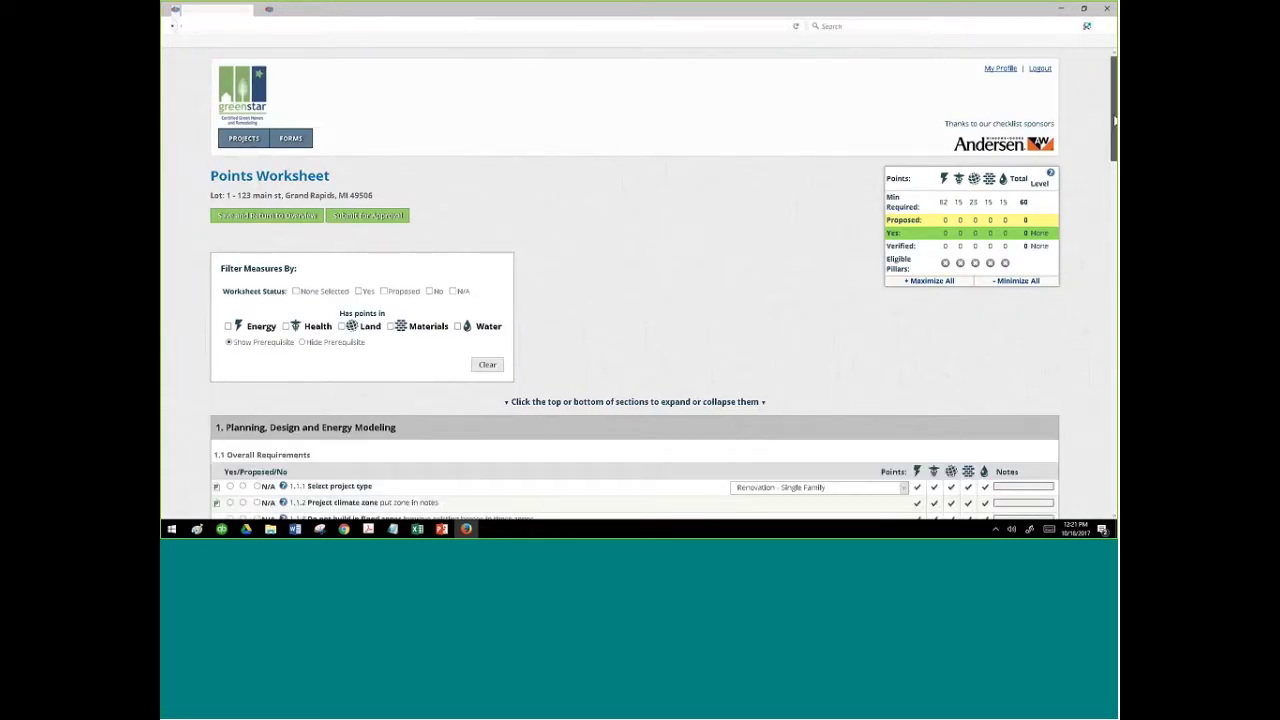
{"action": "left_click", "coordinate": [532, 436]}
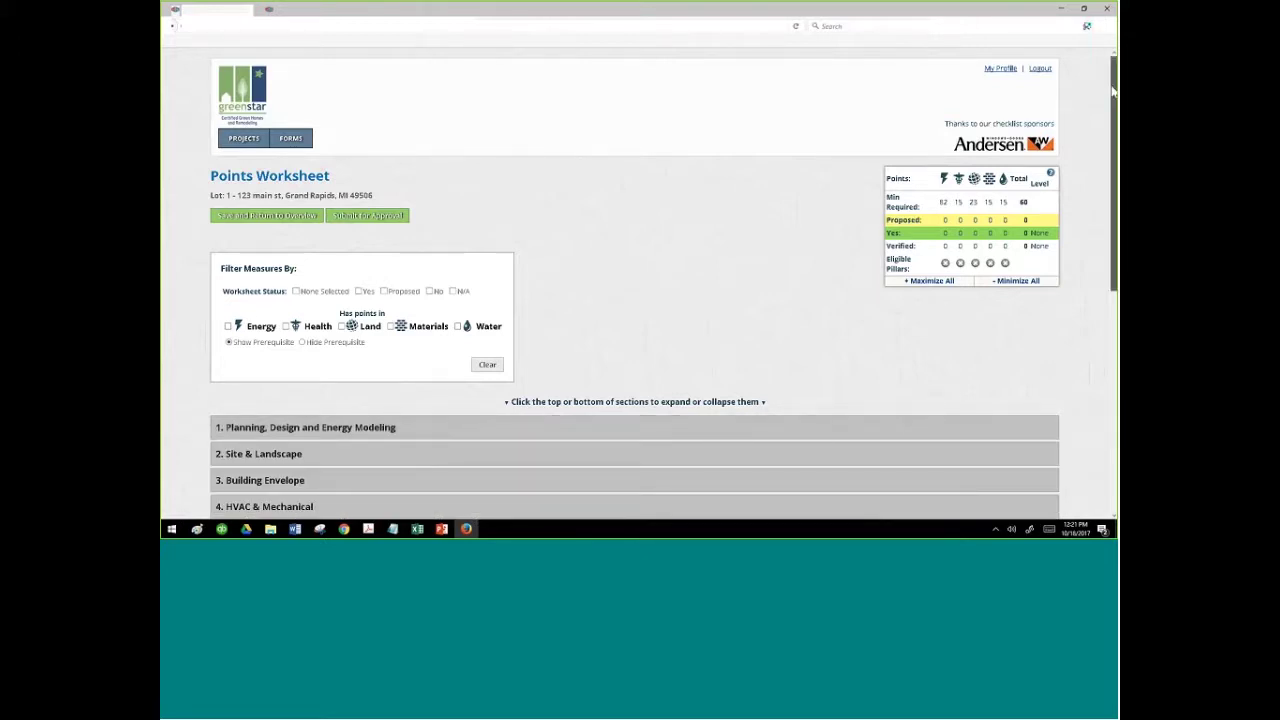
Try the worksheet status filters Yes, Proposed and No in turn, clearing each one again
{"action": "scroll", "coordinate": [1113, 91], "scroll_direction": "down", "scroll_amount": 3}
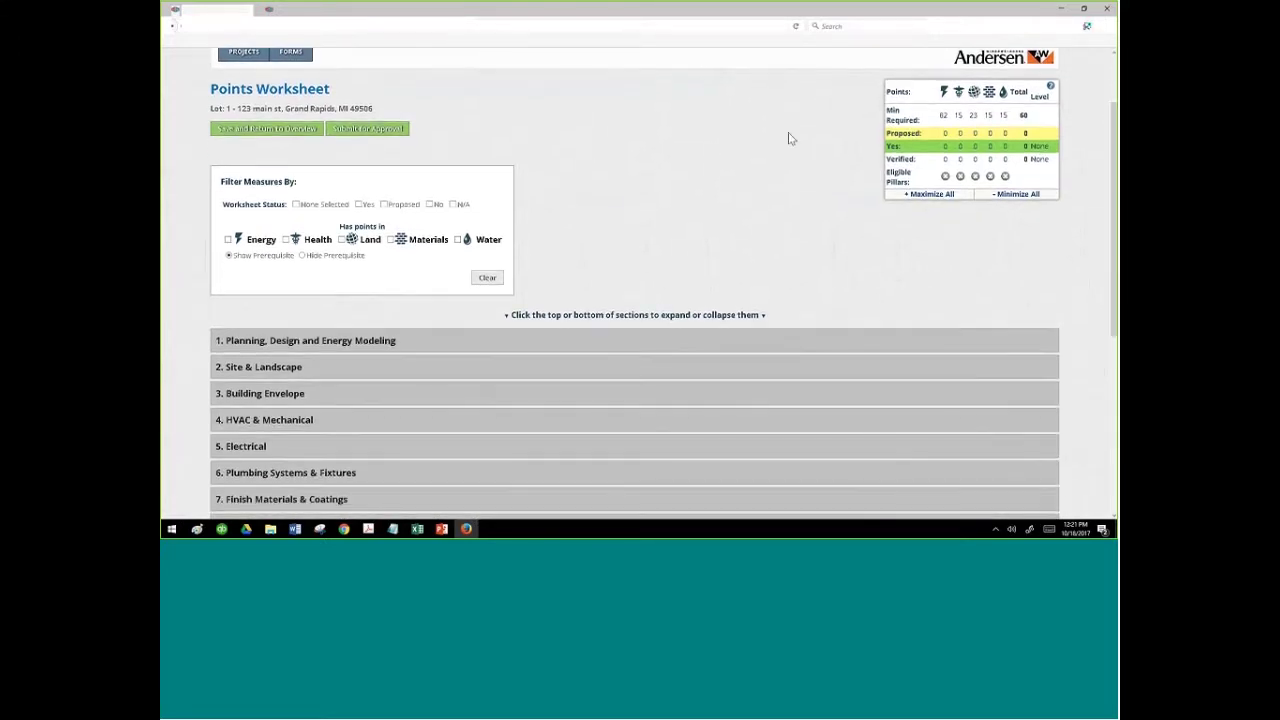
{"action": "mouse_move", "coordinate": [222, 200]}
{"action": "left_mouse_down"}
{"action": "mouse_move", "coordinate": [355, 222]}
{"action": "mouse_move", "coordinate": [380, 266]}
{"action": "left_mouse_up"}
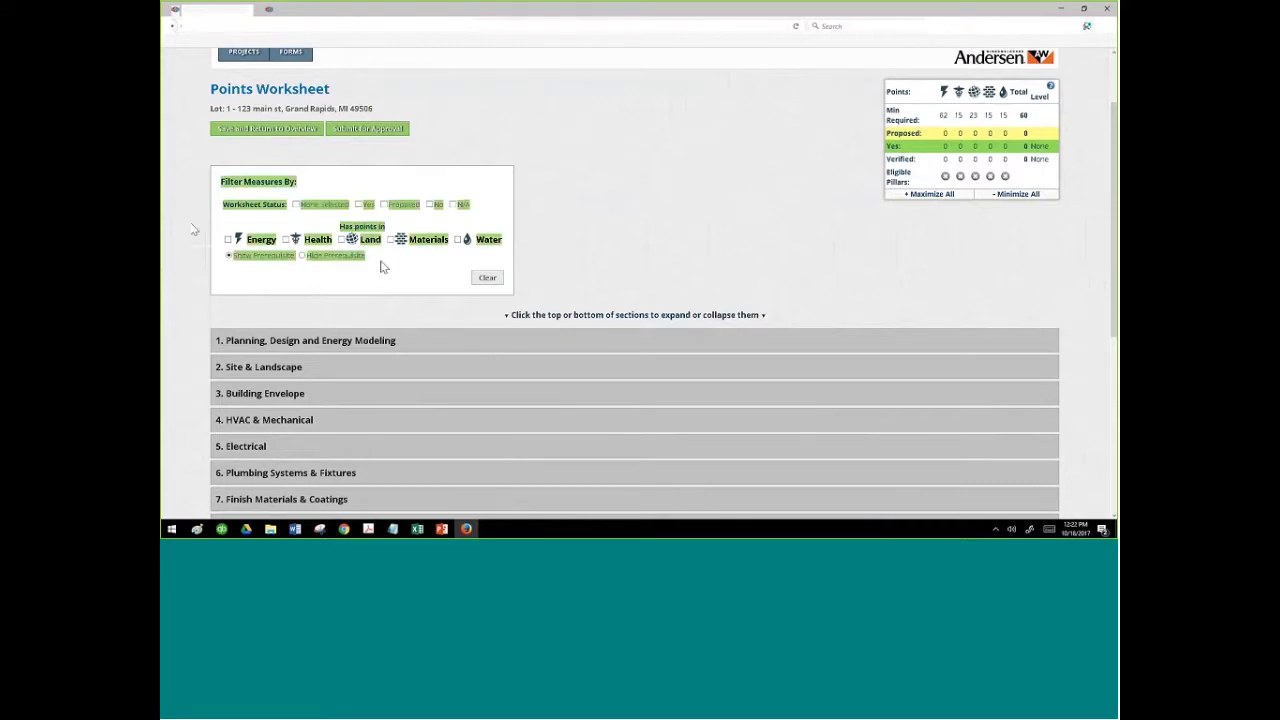
{"action": "left_click", "coordinate": [380, 266]}
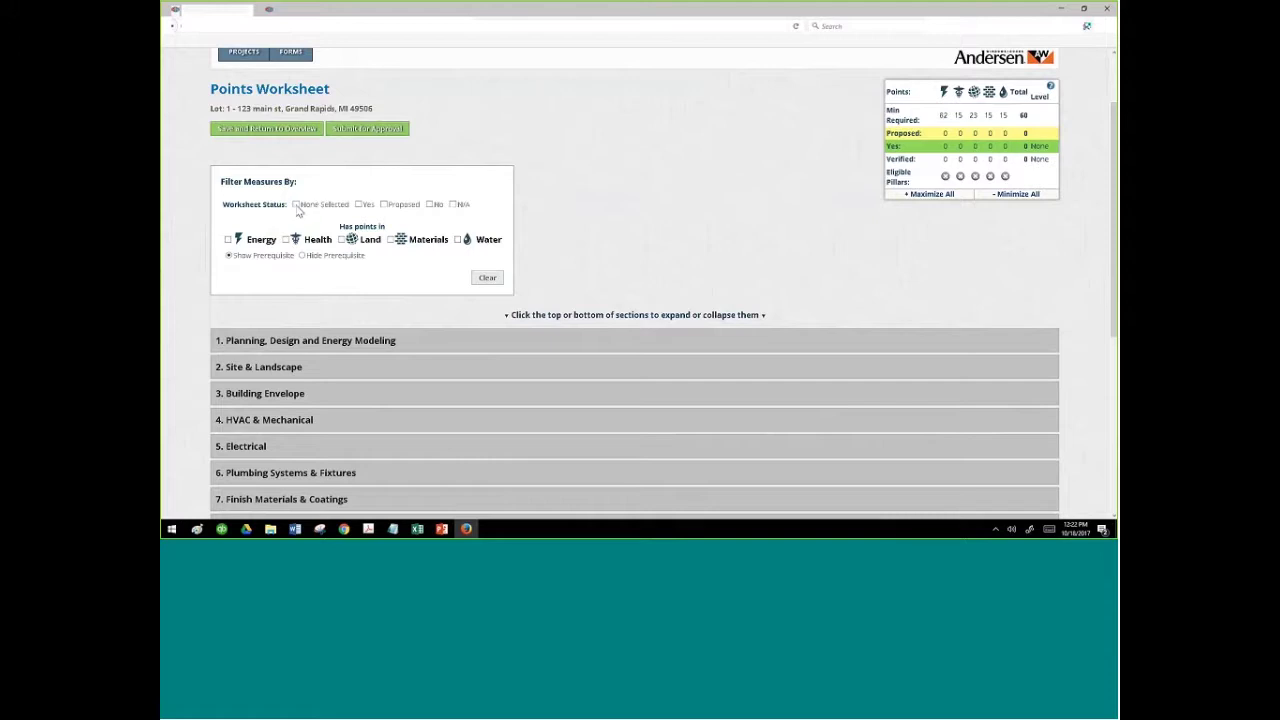
{"action": "left_click", "coordinate": [358, 207]}
{"action": "left_click", "coordinate": [358, 207]}
{"action": "left_click", "coordinate": [383, 206]}
{"action": "left_click", "coordinate": [384, 206]}
{"action": "left_click", "coordinate": [431, 205]}
{"action": "left_click", "coordinate": [432, 205]}
Try the Energy points filter and the Hide Prerequisite option, and reset both to show all measures
{"action": "left_click", "coordinate": [457, 241]}
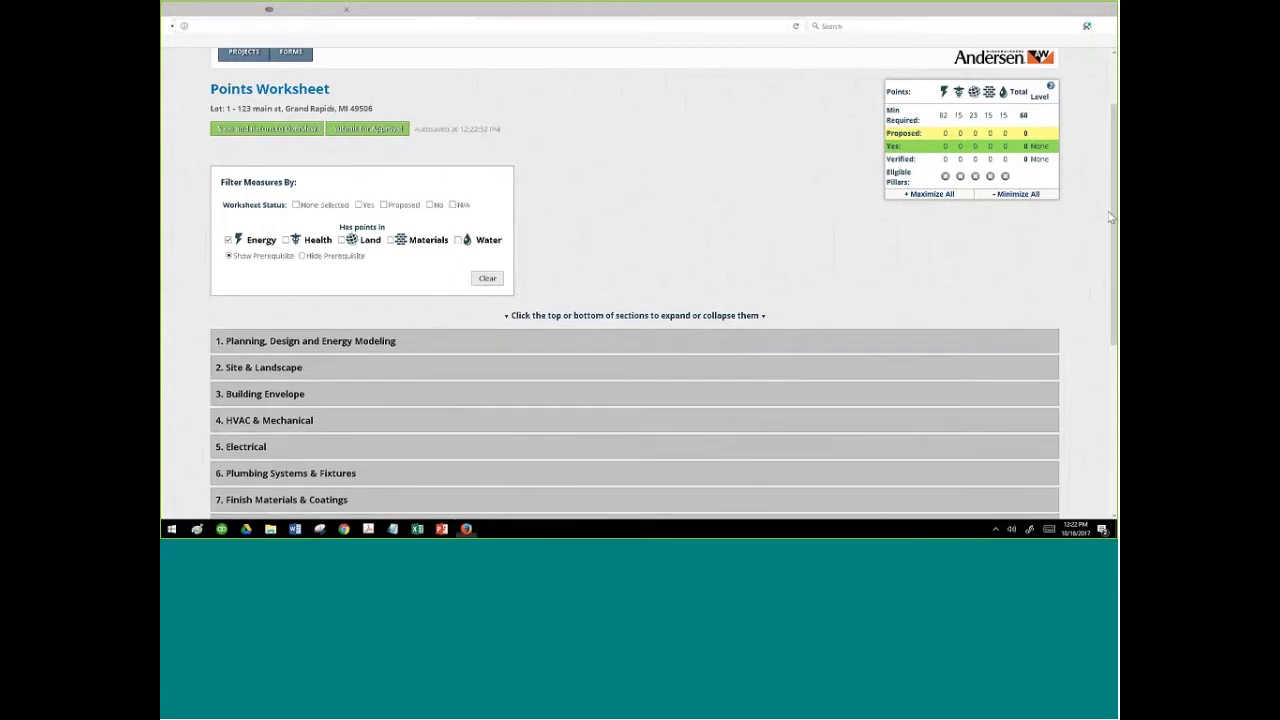
{"action": "left_click", "coordinate": [229, 240]}
{"action": "left_click", "coordinate": [303, 256]}
{"action": "left_click", "coordinate": [229, 257]}
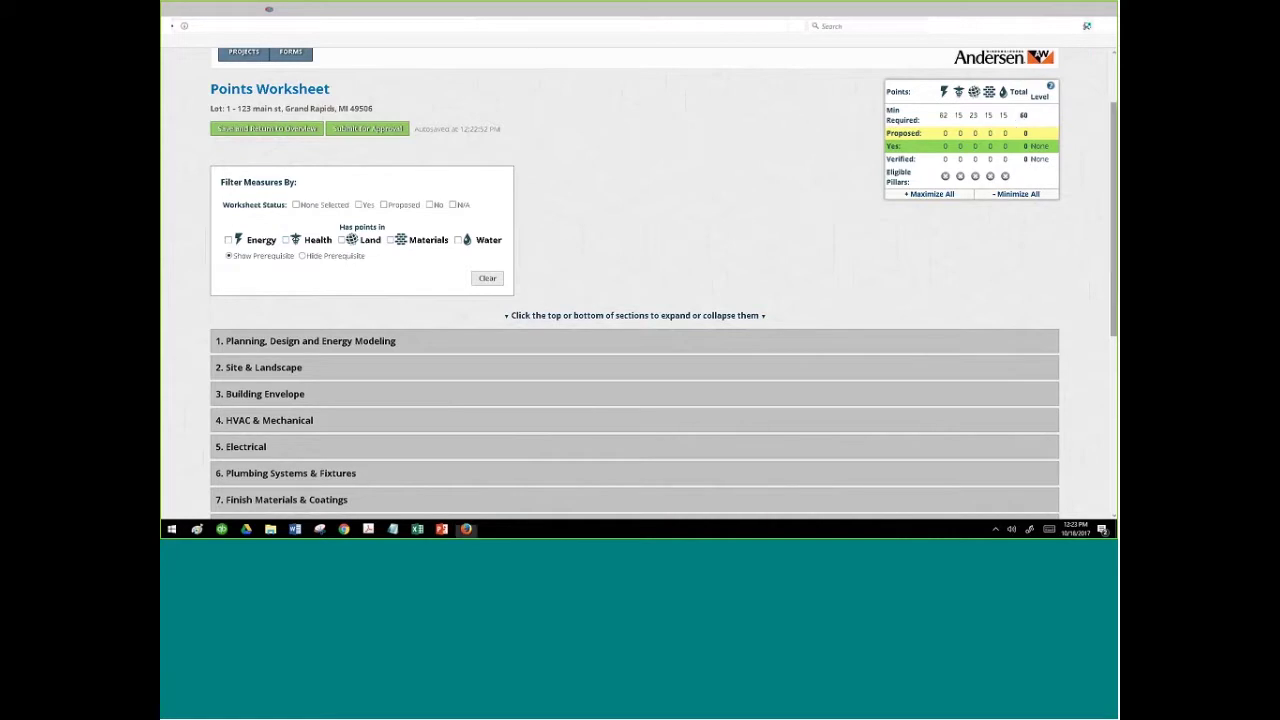
Look through the Site & Landscape measures, collapse them, and expand the Planning, Design and Energy Modeling section
{"action": "scroll", "coordinate": [1114, 205], "scroll_direction": "down", "scroll_amount": 1}
{"action": "scroll", "coordinate": [1090, 220], "scroll_direction": "down", "scroll_amount": 3}
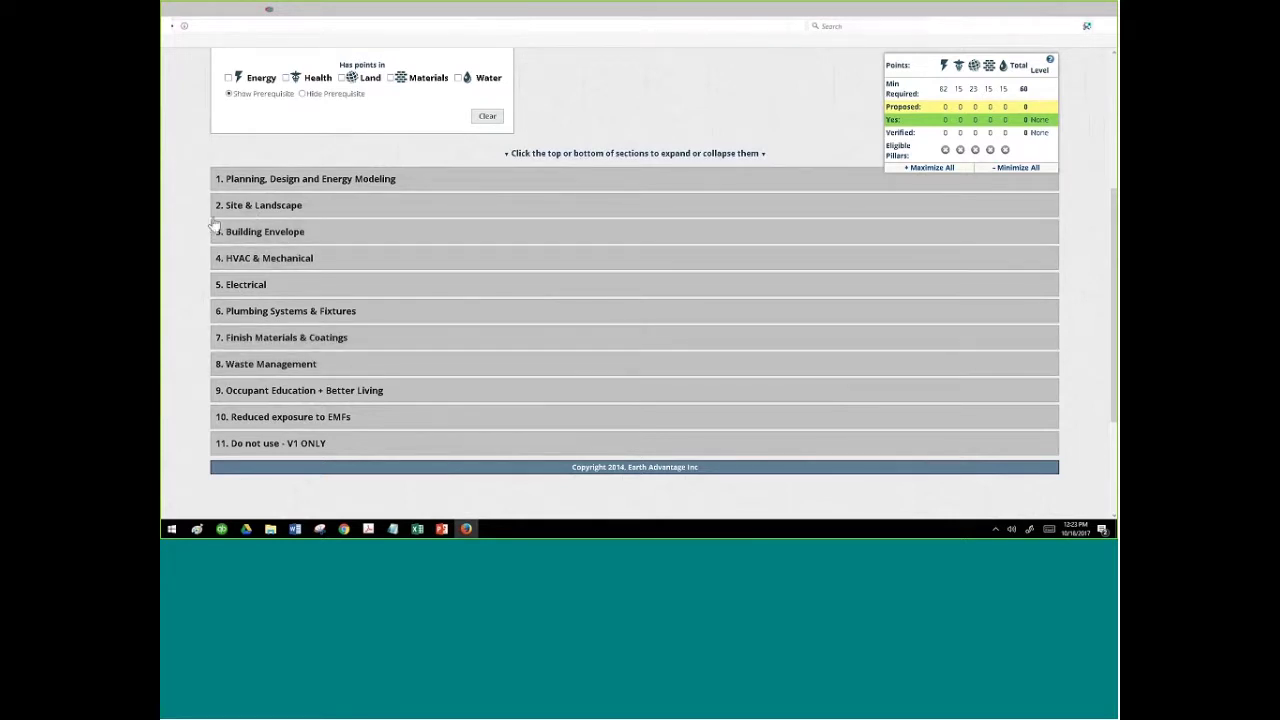
{"action": "left_click", "coordinate": [345, 209]}
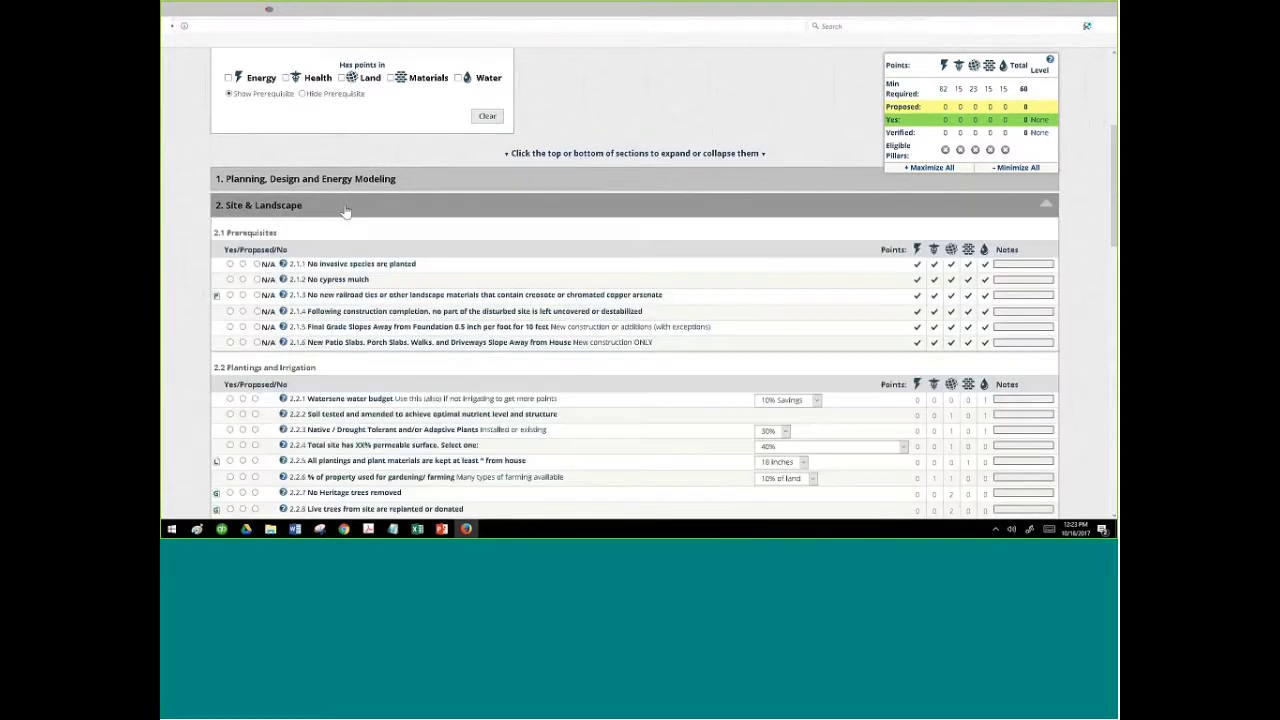
{"action": "left_click", "coordinate": [345, 209]}
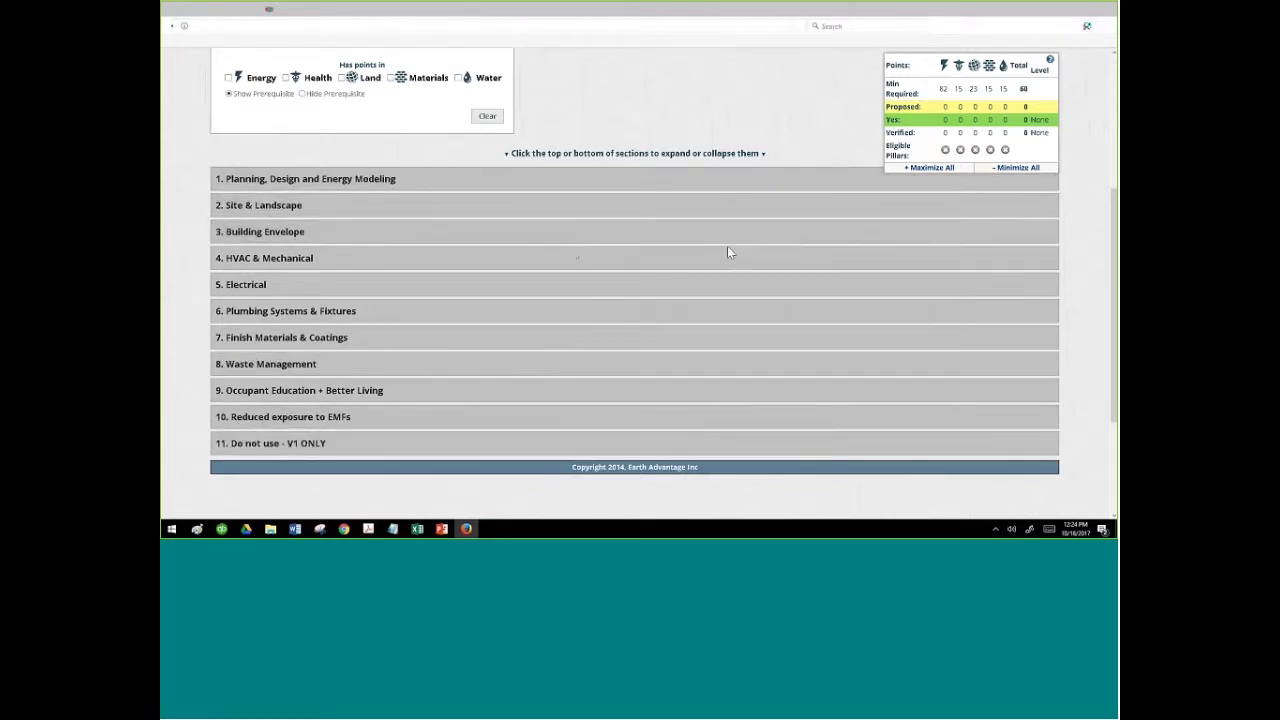
{"action": "left_click", "coordinate": [448, 186]}
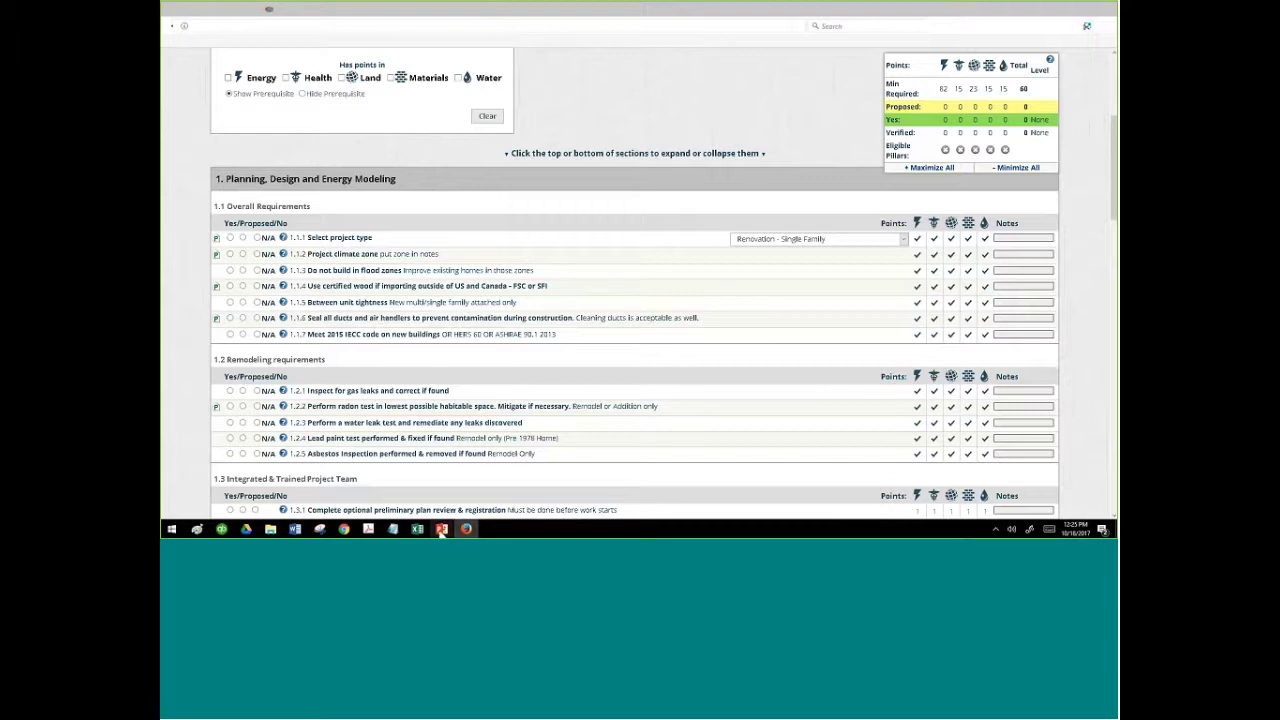
Switch to the PowerPoint presentation, look through the slides around "How to Navigate the GreenStar Tool", and return to the worksheet
{"action": "left_click", "coordinate": [440, 530]}
{"action": "scroll", "coordinate": [348, 323], "scroll_direction": "down", "scroll_amount": 10}
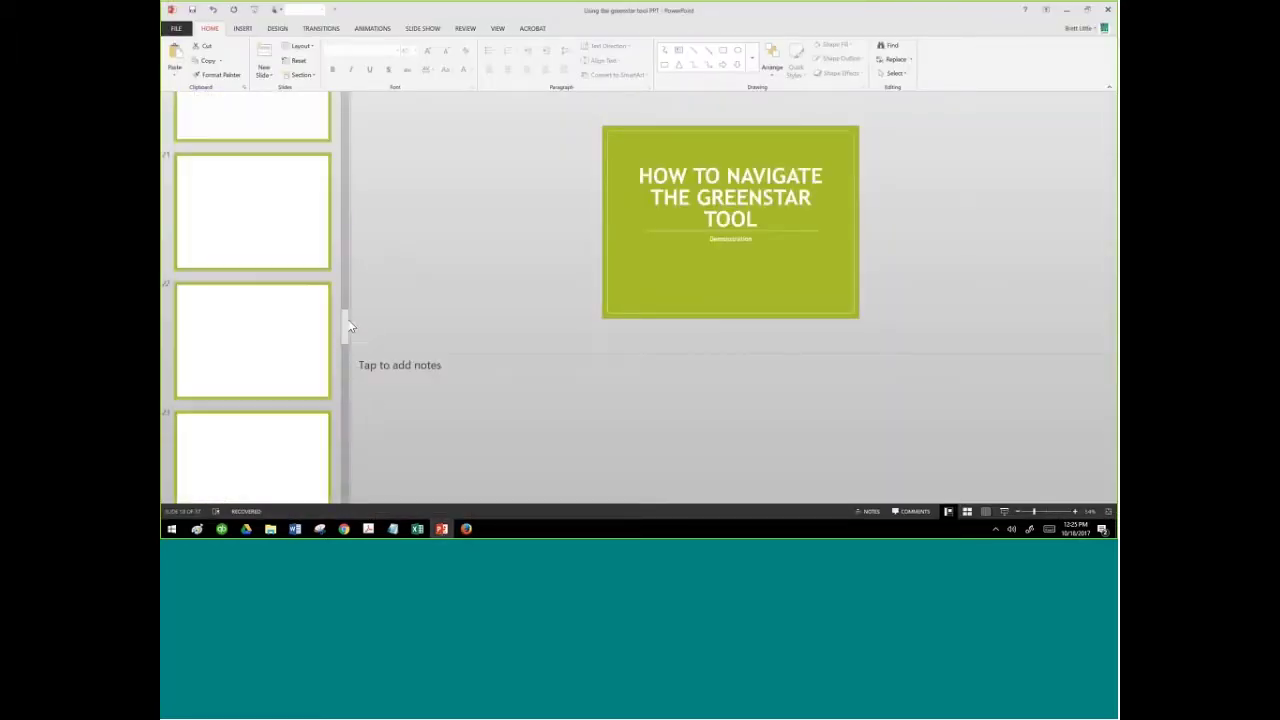
{"action": "left_click_drag", "start_coordinate": [350, 326], "coordinate": [350, 313]}
{"action": "scroll", "coordinate": [352, 285], "scroll_direction": "up", "scroll_amount": 10}
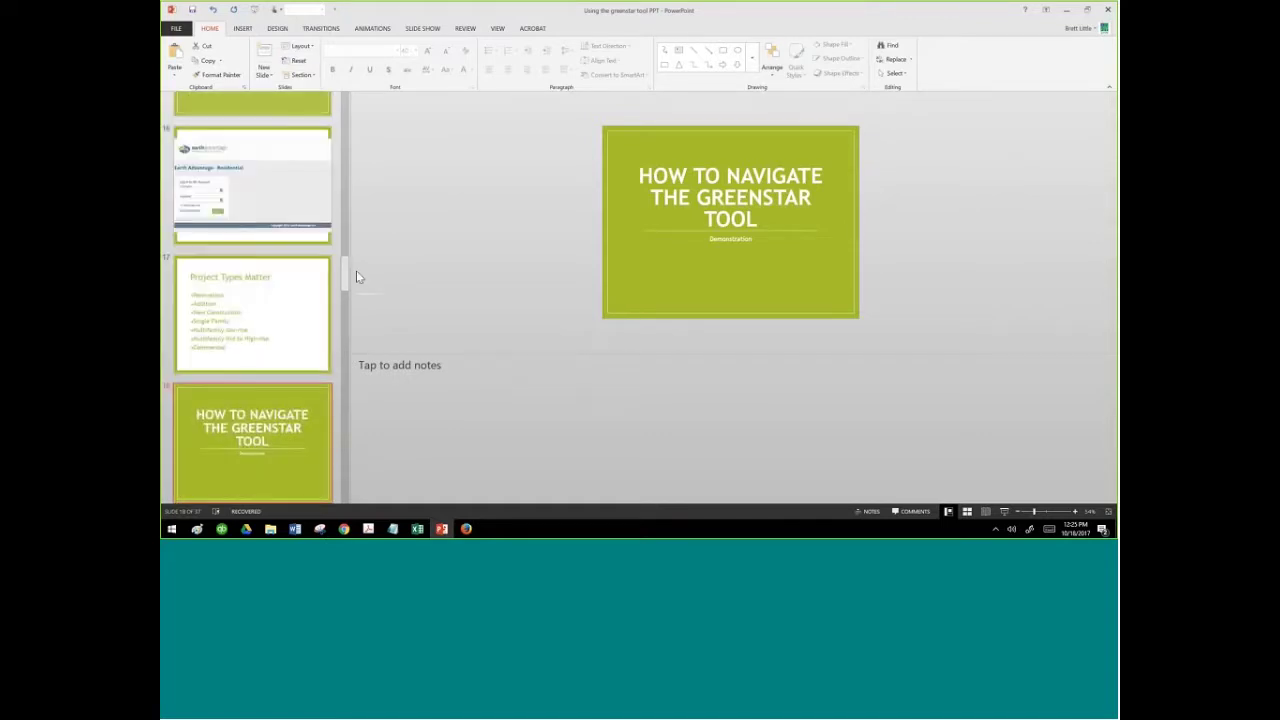
{"action": "scroll", "coordinate": [350, 306], "scroll_direction": "down", "scroll_amount": 10}
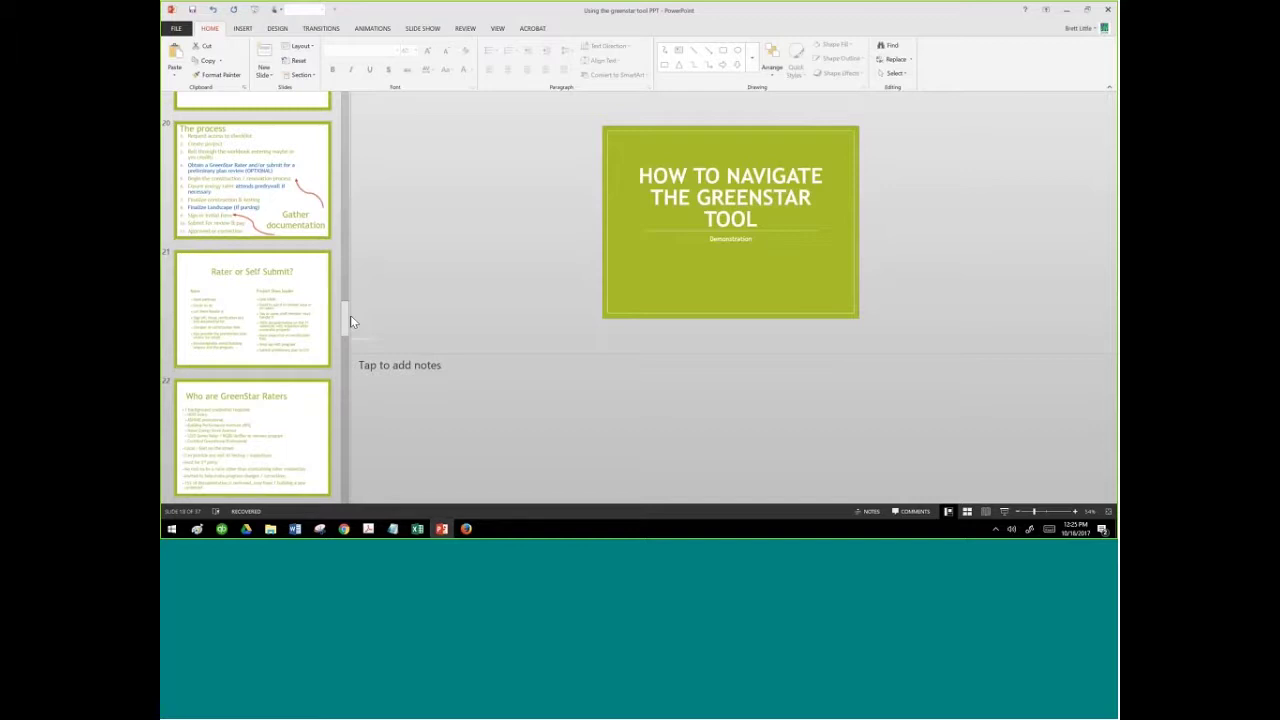
{"action": "left_click_drag", "start_coordinate": [350, 322], "coordinate": [349, 286]}
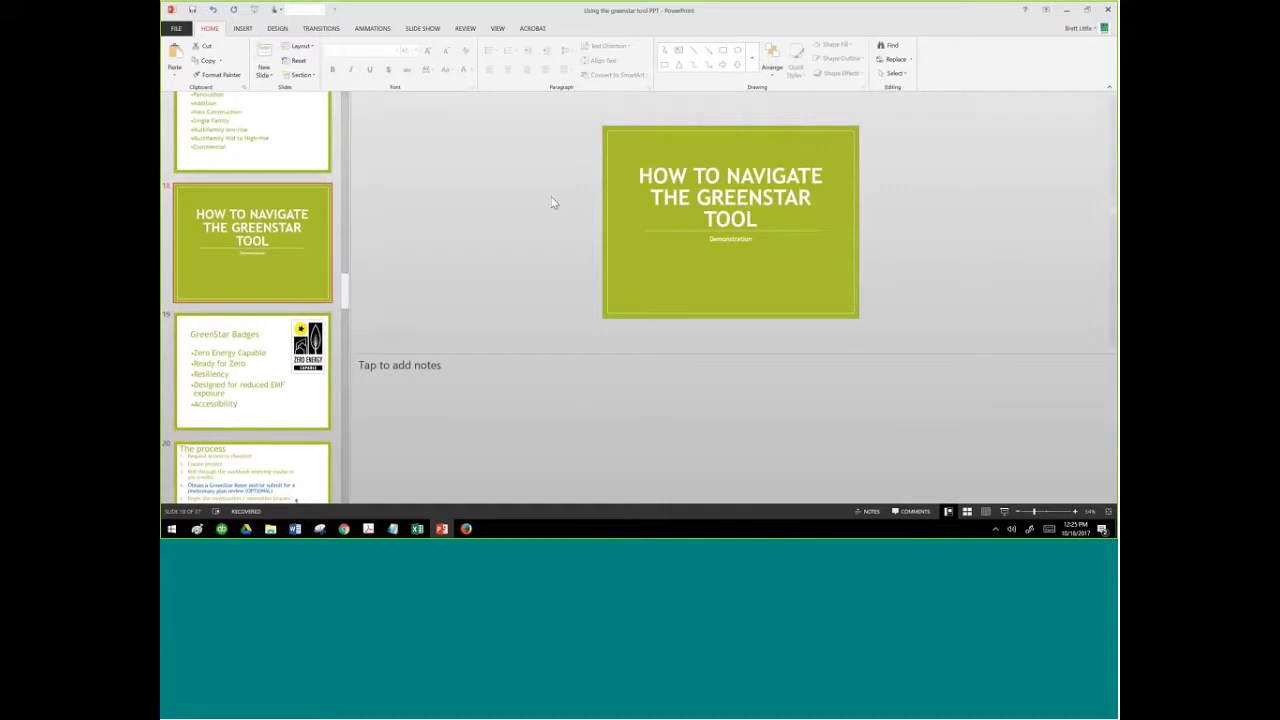
{"action": "left_click", "coordinate": [1066, 9]}
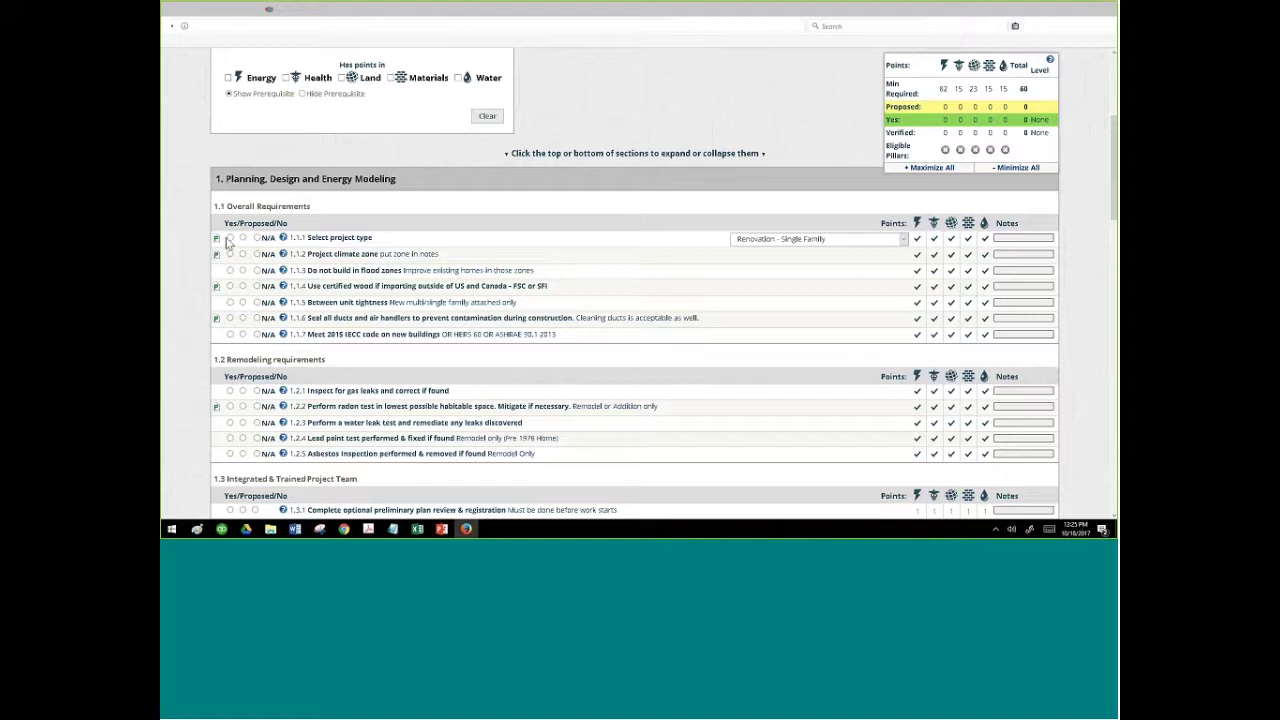
Mark all seven Overall Requirements measures, 1.1.1 through 1.1.7, as Yes
{"action": "left_click", "coordinate": [230, 238]}
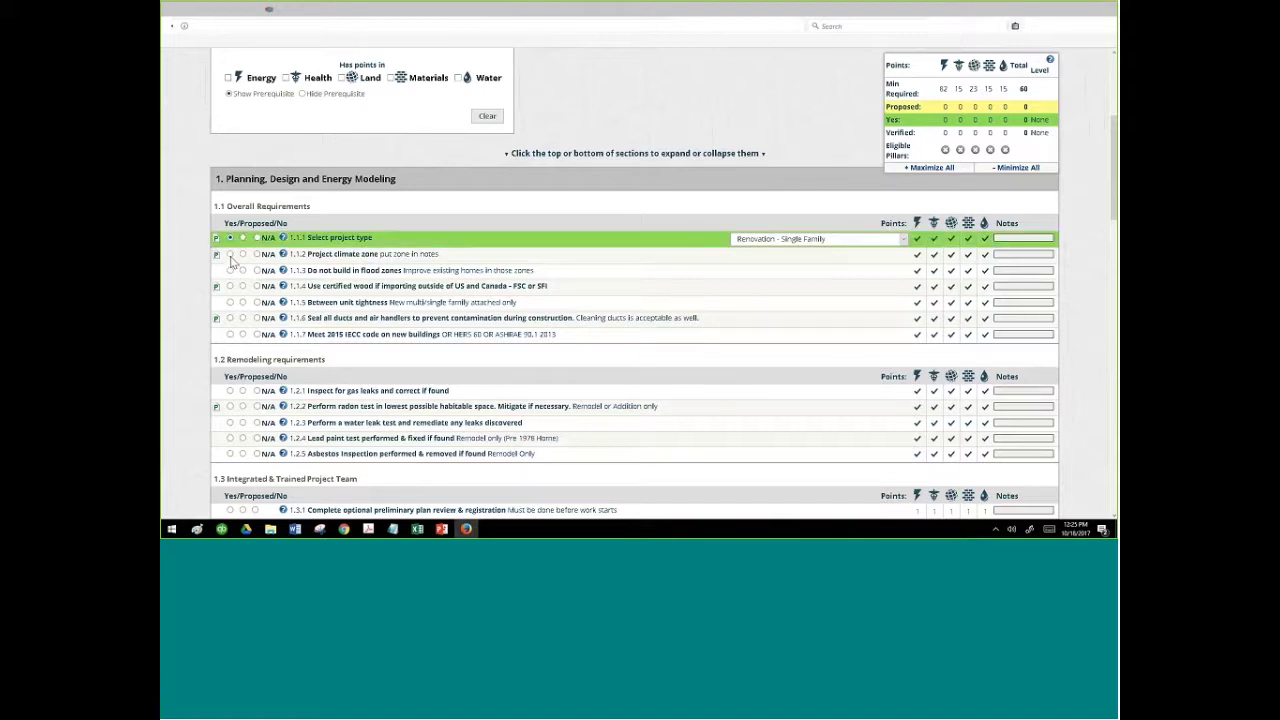
{"action": "left_click", "coordinate": [230, 254]}
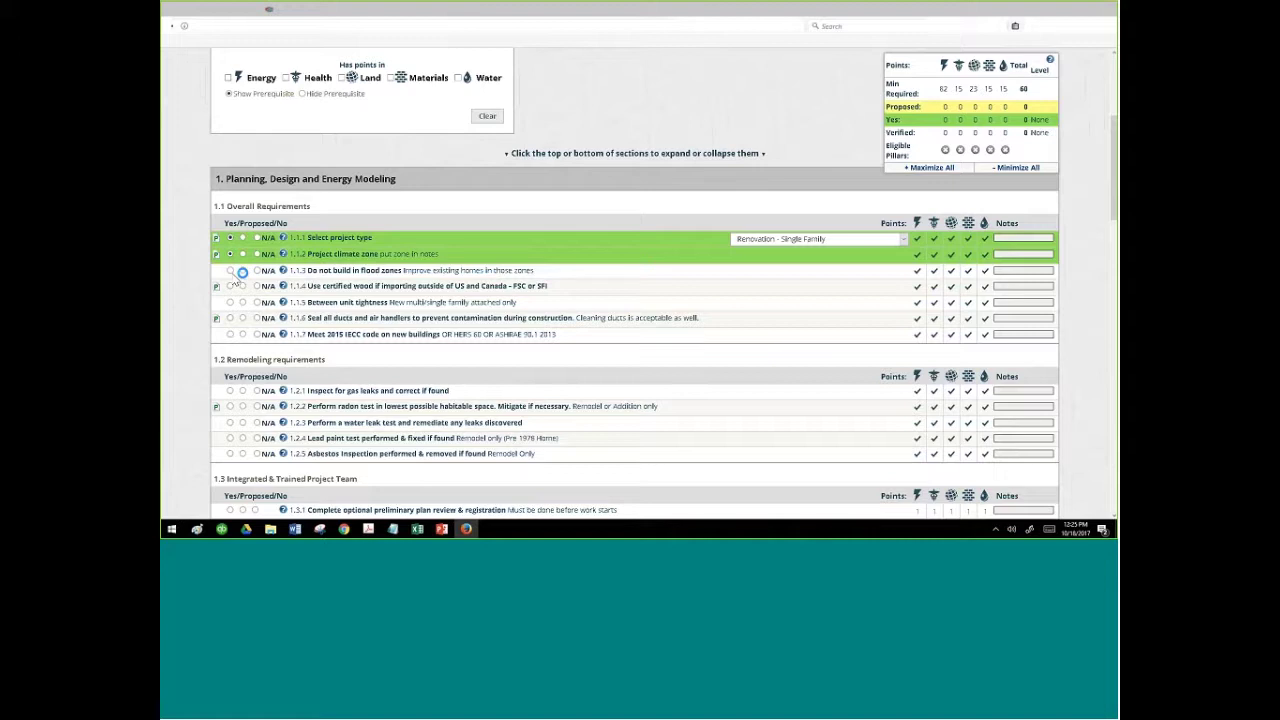
{"action": "left_click", "coordinate": [230, 270]}
{"action": "left_click", "coordinate": [230, 286]}
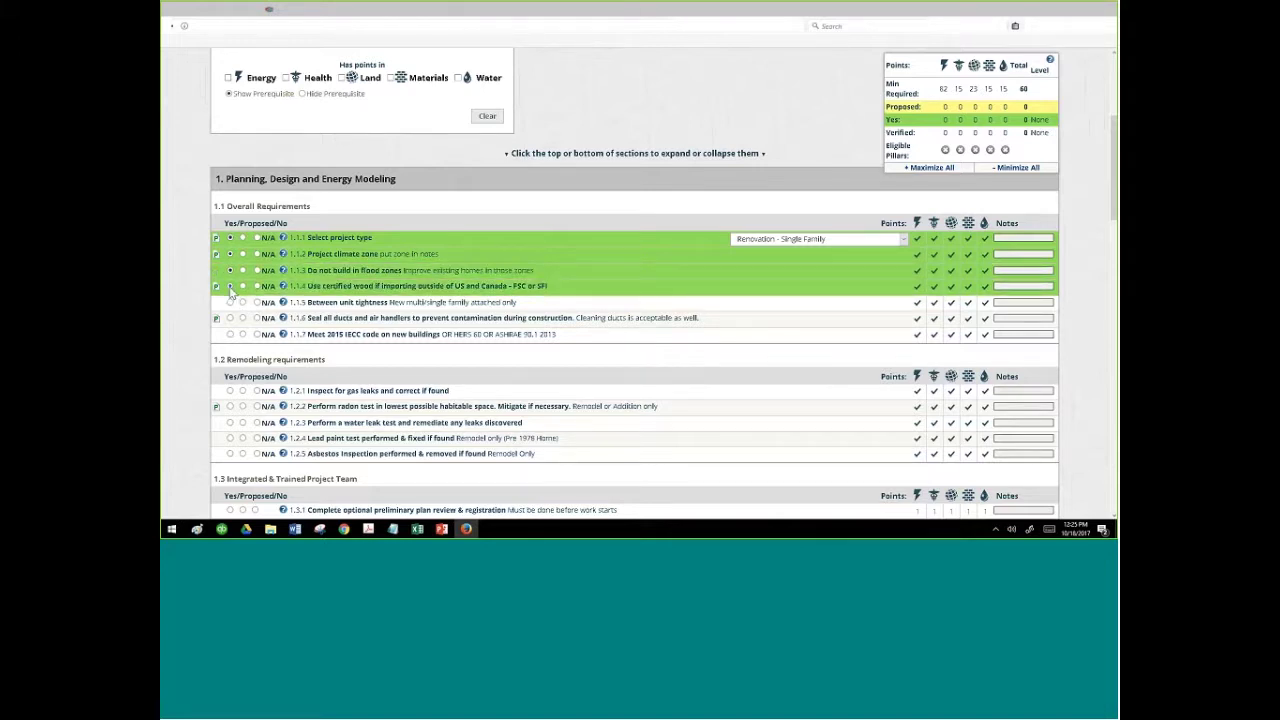
{"action": "left_click", "coordinate": [230, 302]}
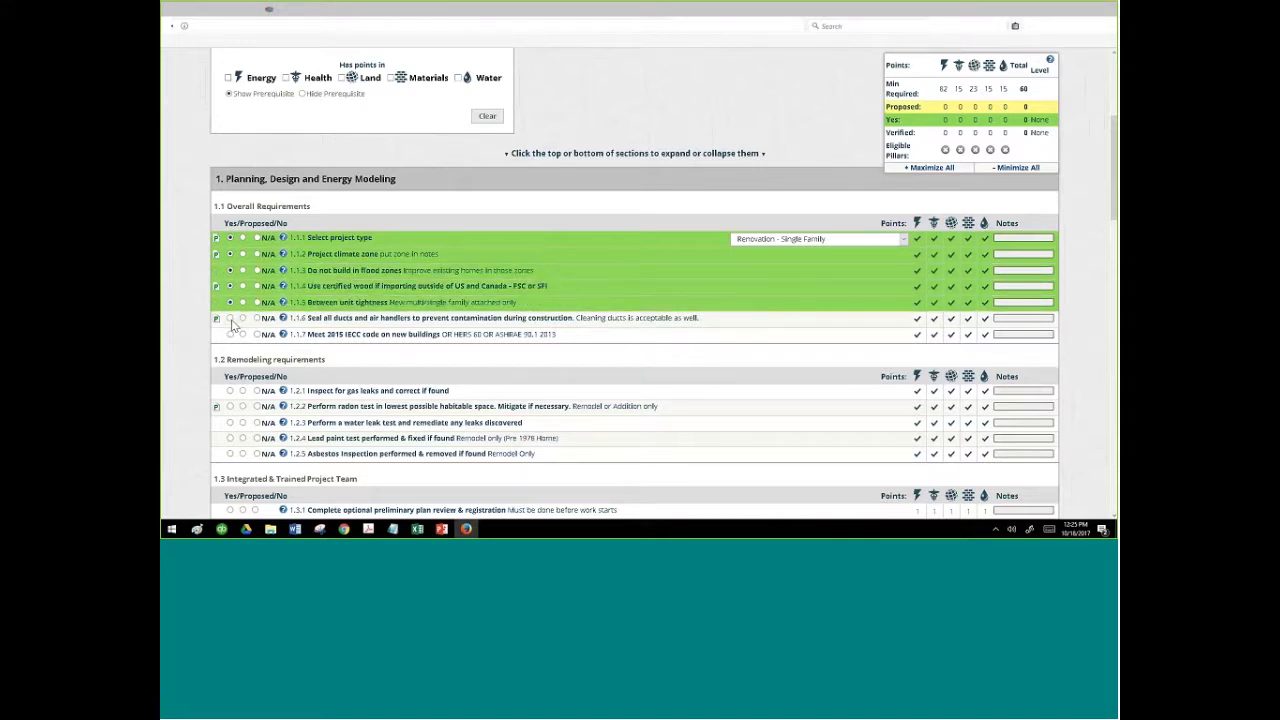
{"action": "left_click", "coordinate": [230, 318]}
{"action": "left_click", "coordinate": [230, 334]}
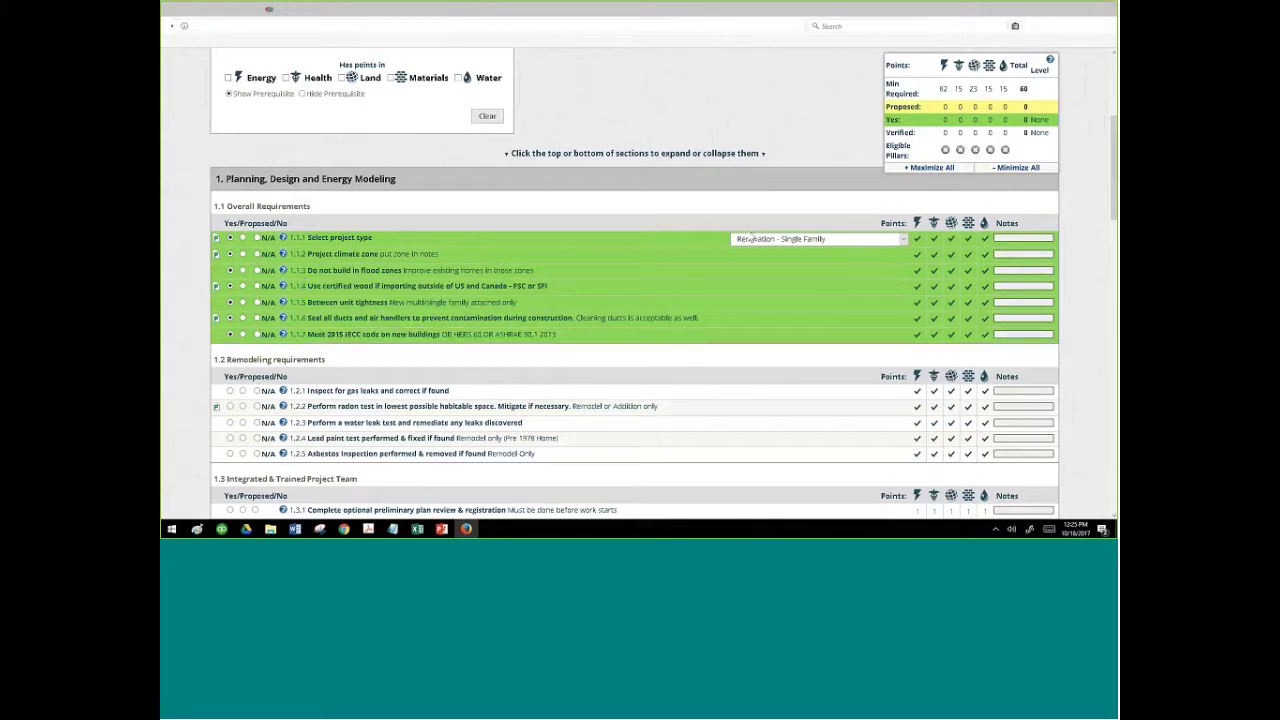
Keep Renovation - Single Family as the project type and mark measures 1.1.2 Project climate zone and 1.1.3 Do not build in flood zones as Proposed
{"action": "left_click", "coordinate": [843, 240]}
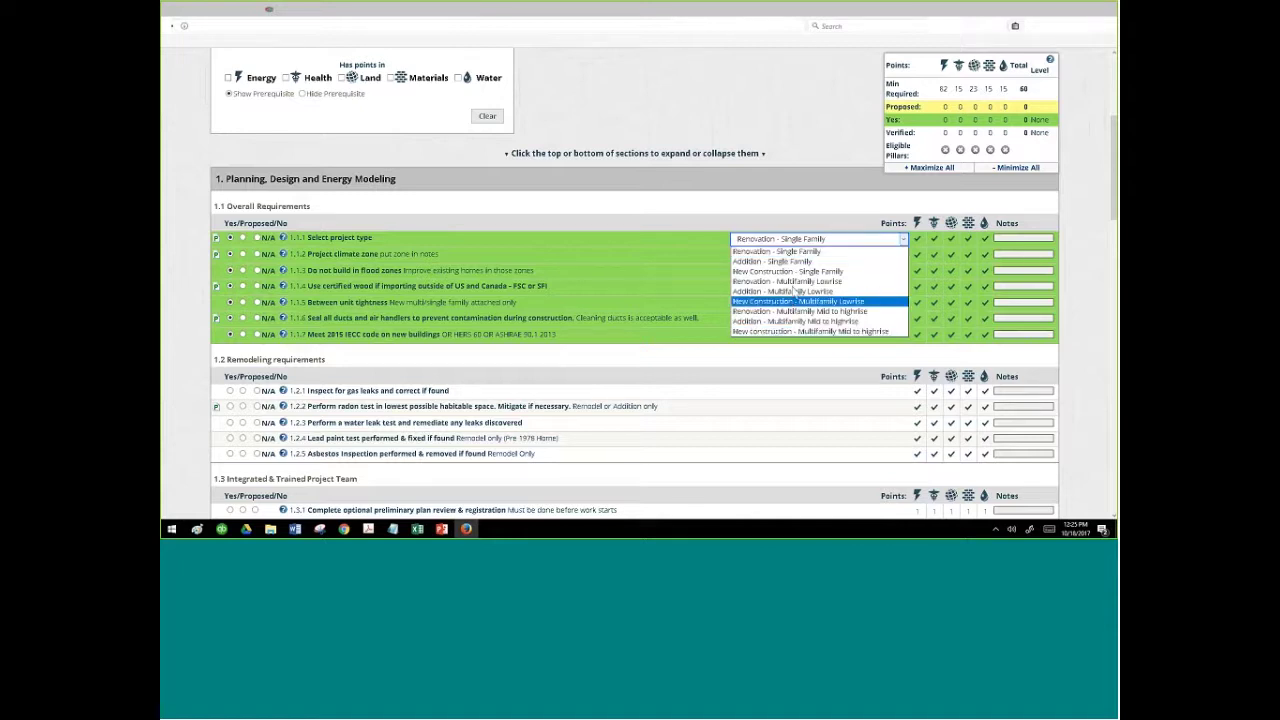
{"action": "left_click", "coordinate": [777, 242]}
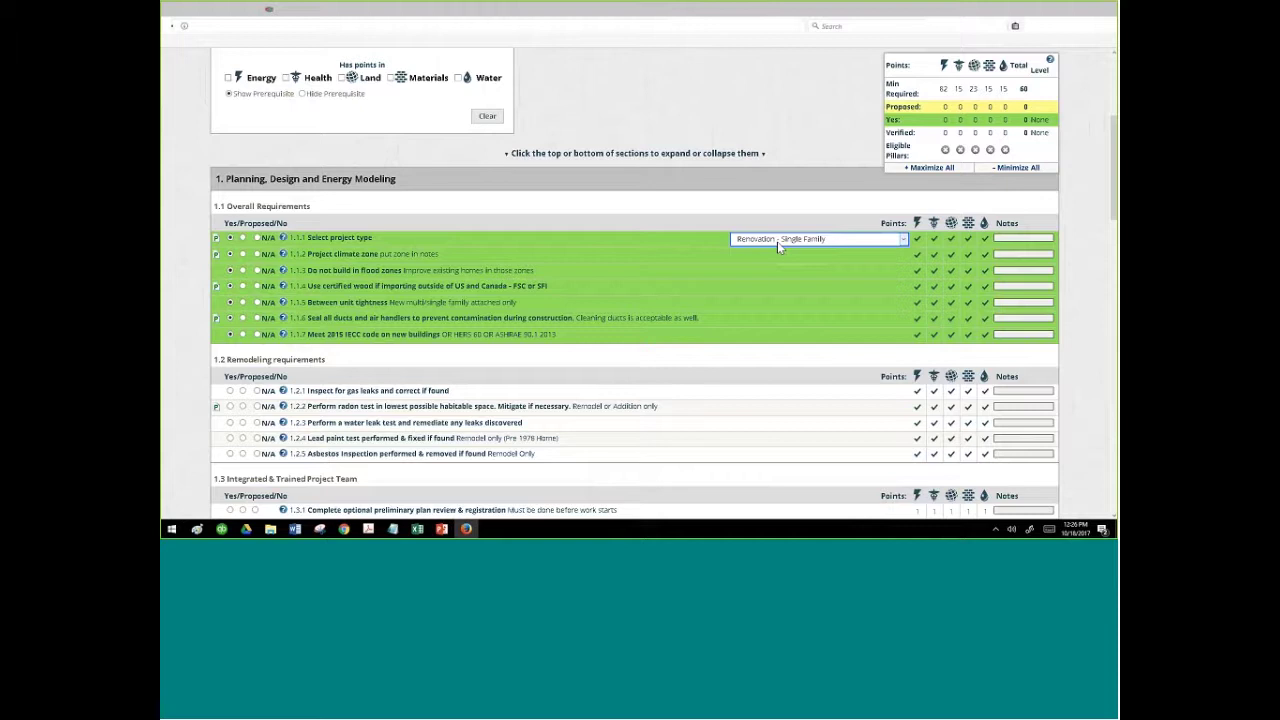
{"action": "left_click", "coordinate": [244, 255]}
{"action": "left_click", "coordinate": [243, 254]}
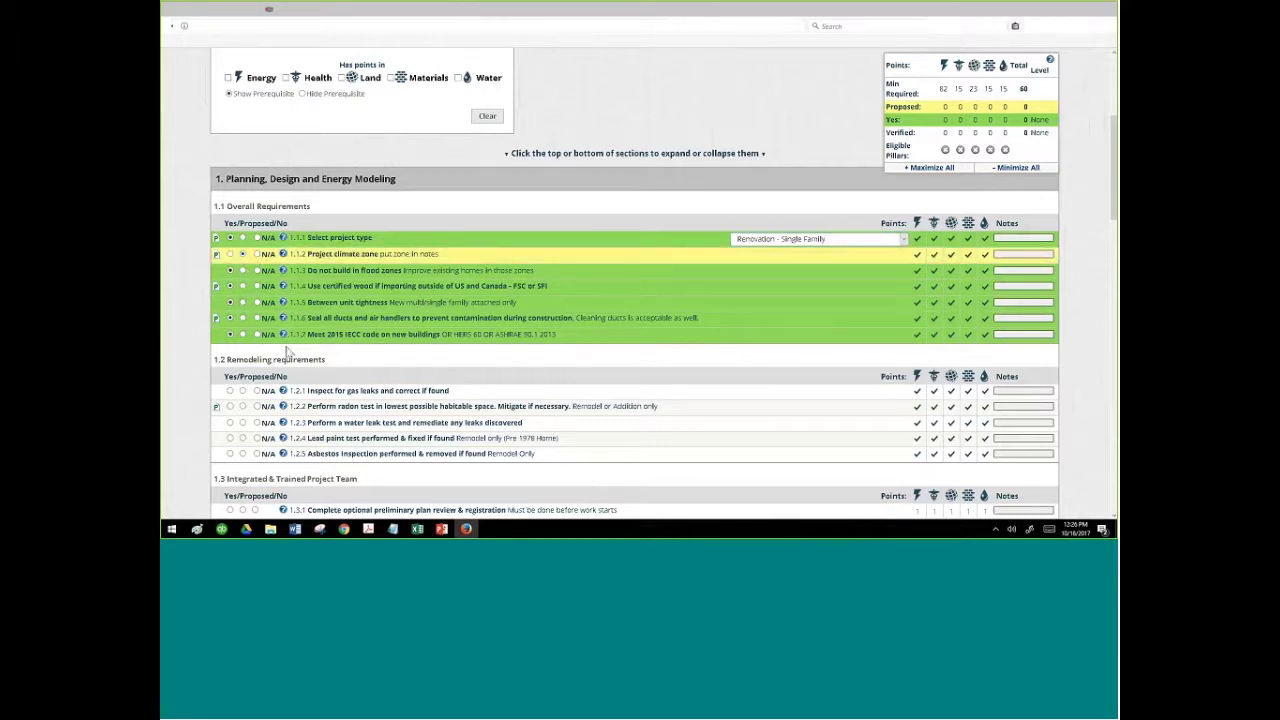
{"action": "left_click", "coordinate": [230, 238]}
{"action": "left_click", "coordinate": [242, 270]}
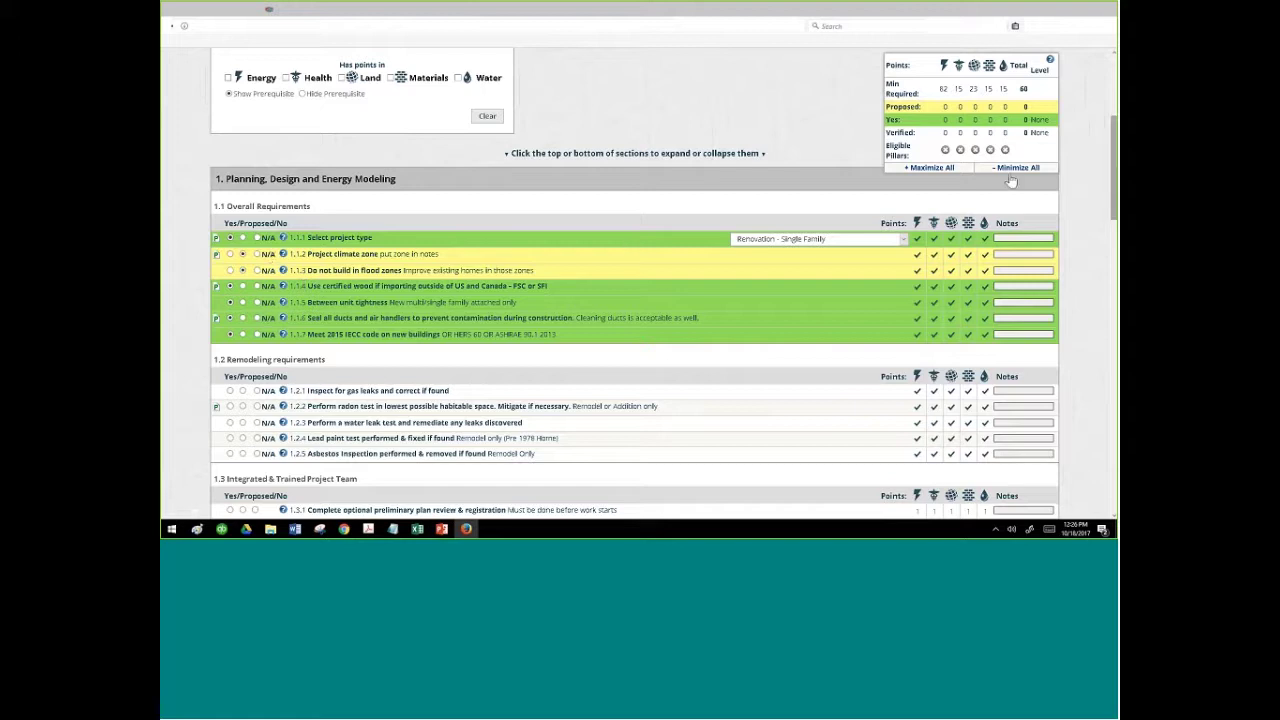
Mark all Remodeling requirements measures, 1.2.1 through 1.2.5, and the IECC code measure 1.1.7 as N/A
{"action": "scroll", "coordinate": [580, 330], "scroll_direction": "down", "scroll_amount": 1}
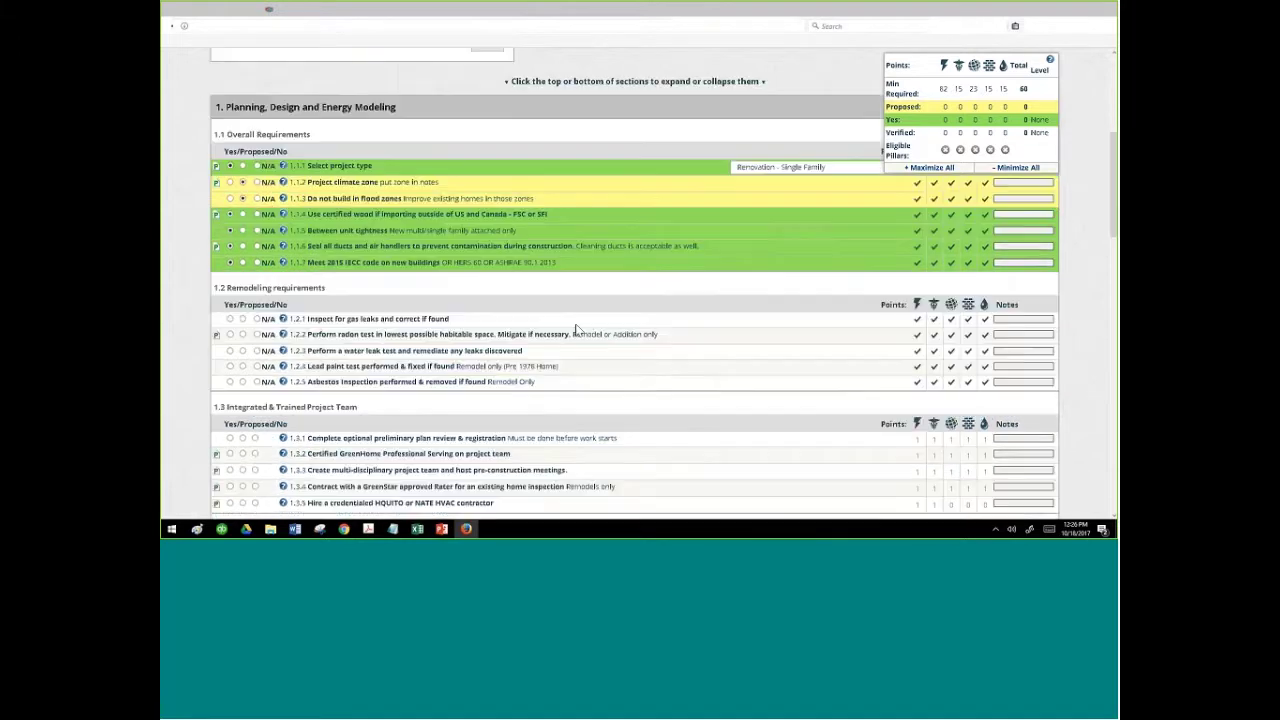
{"action": "left_click", "coordinate": [256, 319]}
{"action": "left_click", "coordinate": [257, 334]}
{"action": "left_click", "coordinate": [257, 350]}
{"action": "left_click", "coordinate": [257, 366]}
{"action": "left_click", "coordinate": [257, 382]}
{"action": "left_click", "coordinate": [257, 264]}
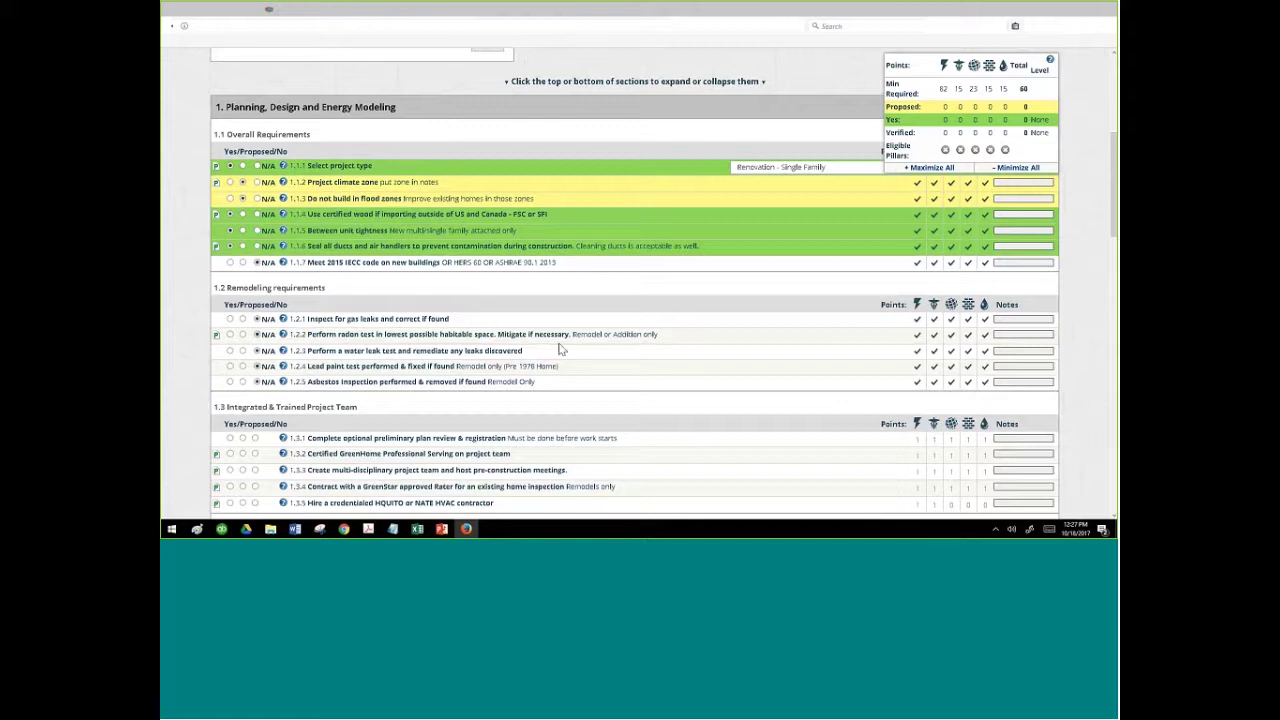
{"action": "left_click", "coordinate": [230, 366]}
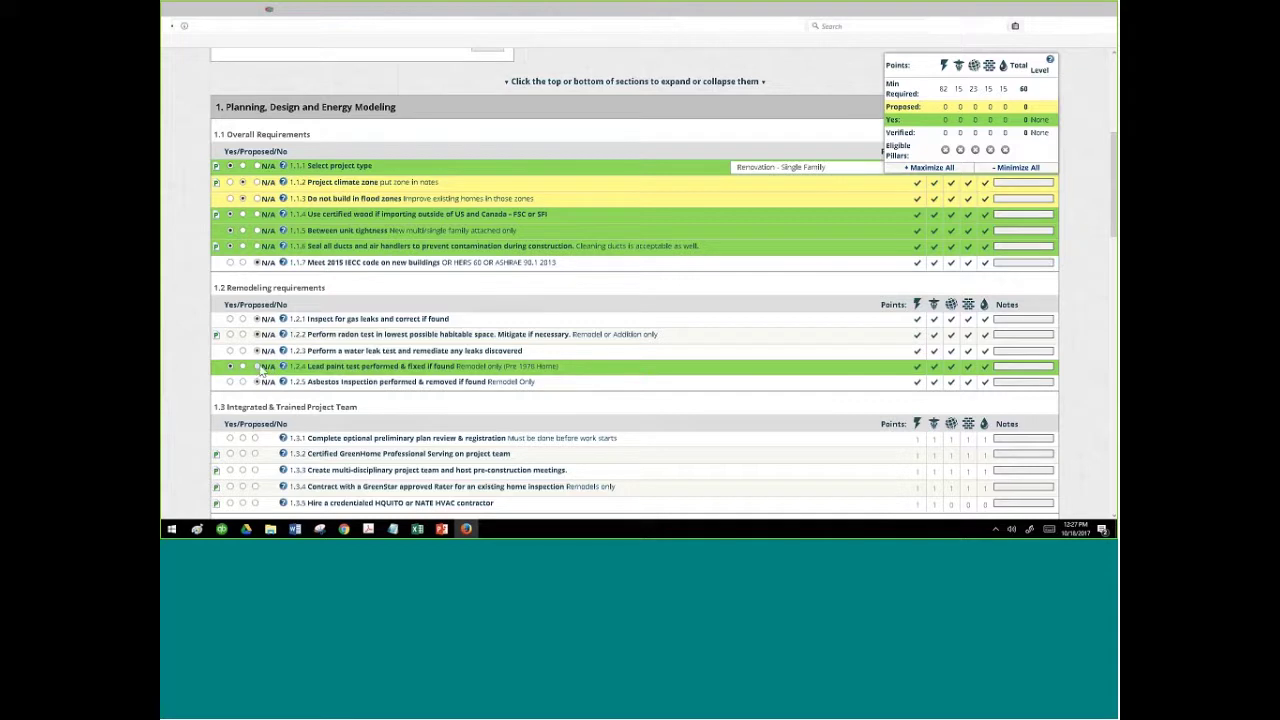
{"action": "left_click", "coordinate": [257, 366]}
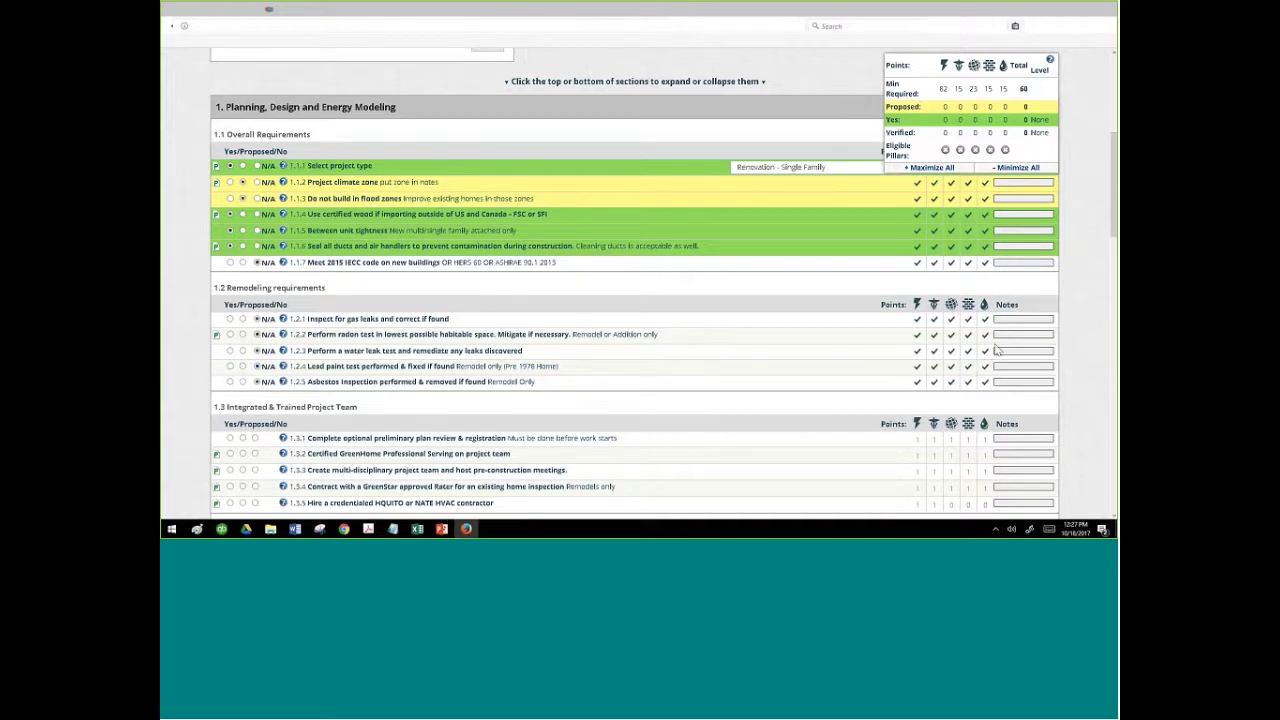
Add the note "1990 built home" to lead paint measure 1.2.4, and reopen the note to check it before closing it
{"action": "left_click", "coordinate": [1018, 372]}
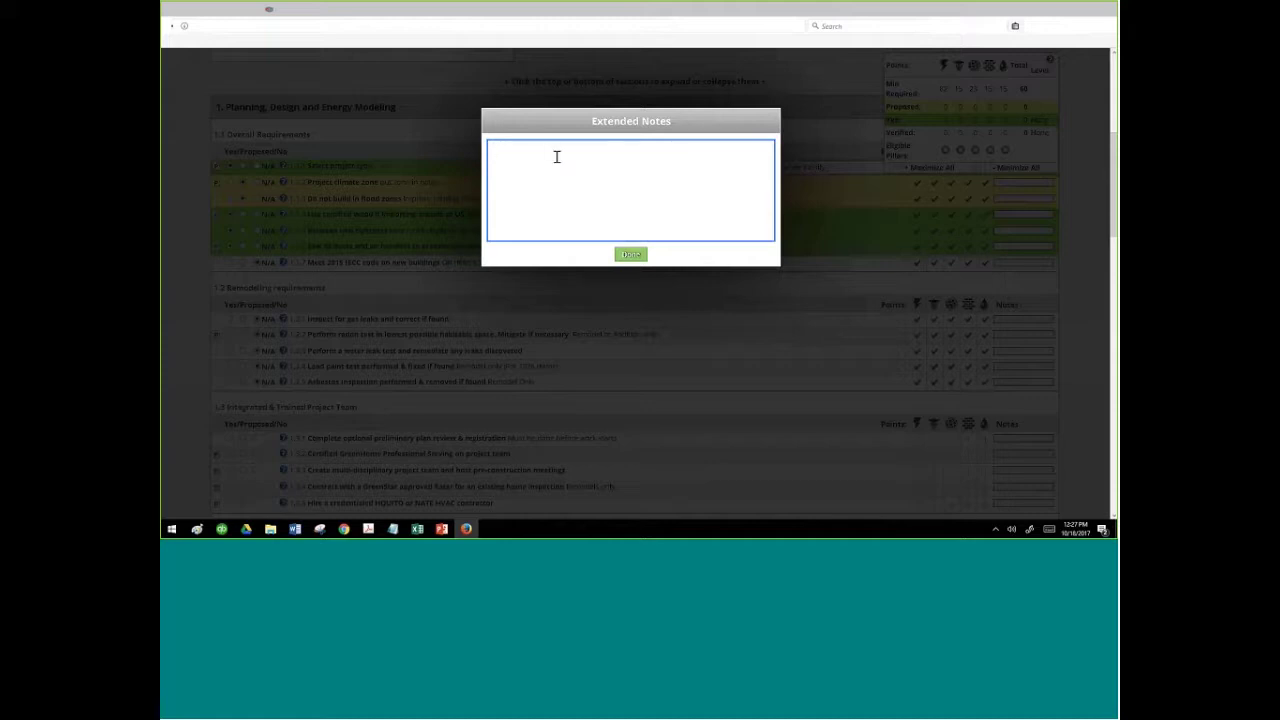
{"action": "type", "text": "1990 built home"}
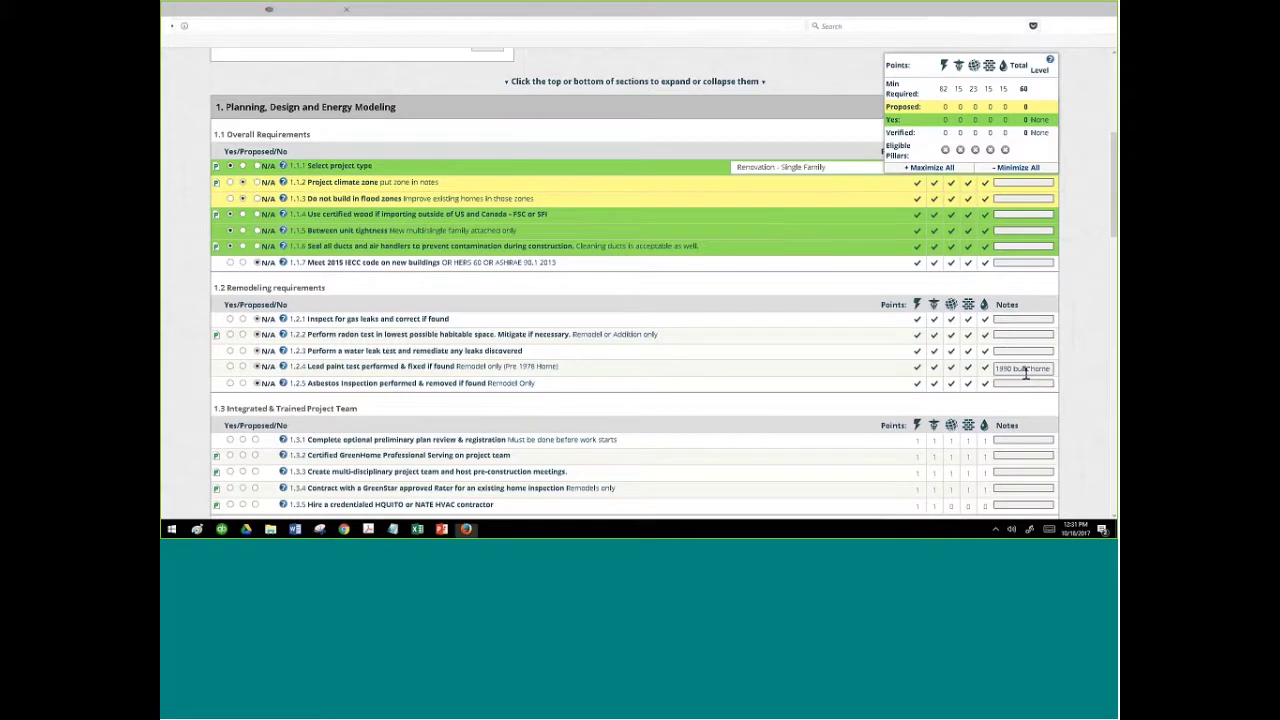
{"action": "left_click", "coordinate": [1025, 370]}
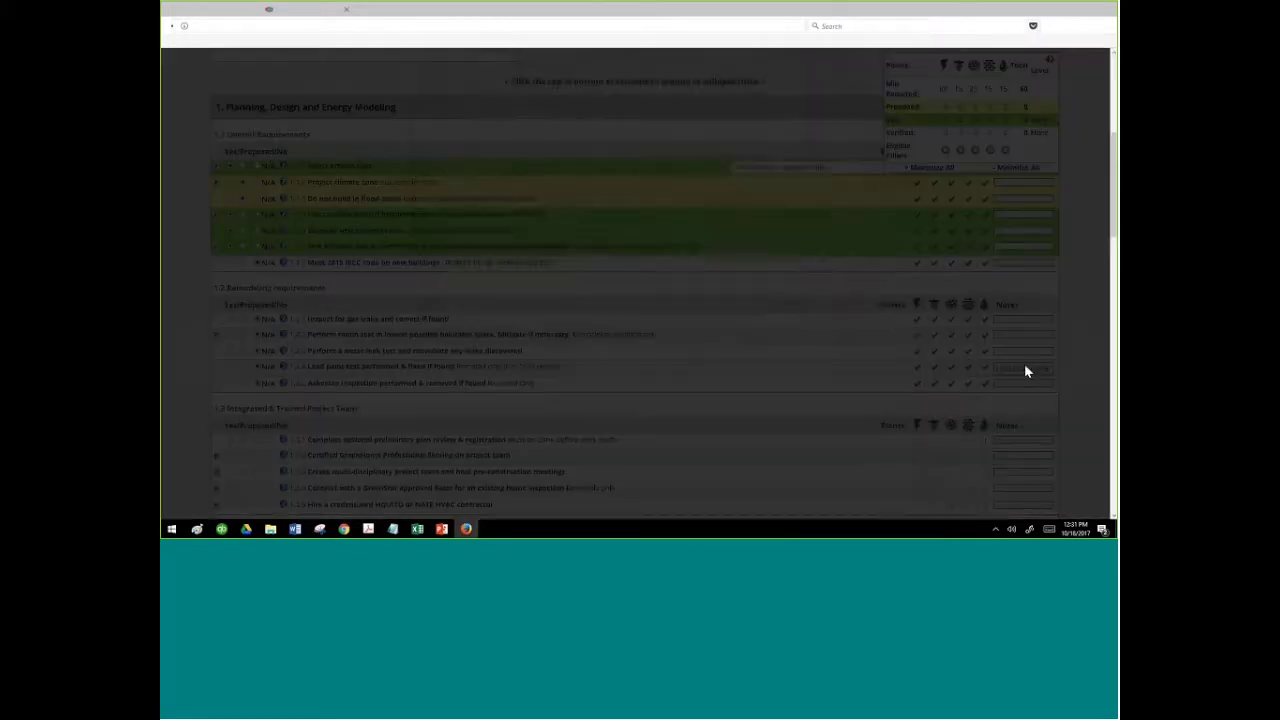
{"action": "left_click", "coordinate": [1024, 363]}
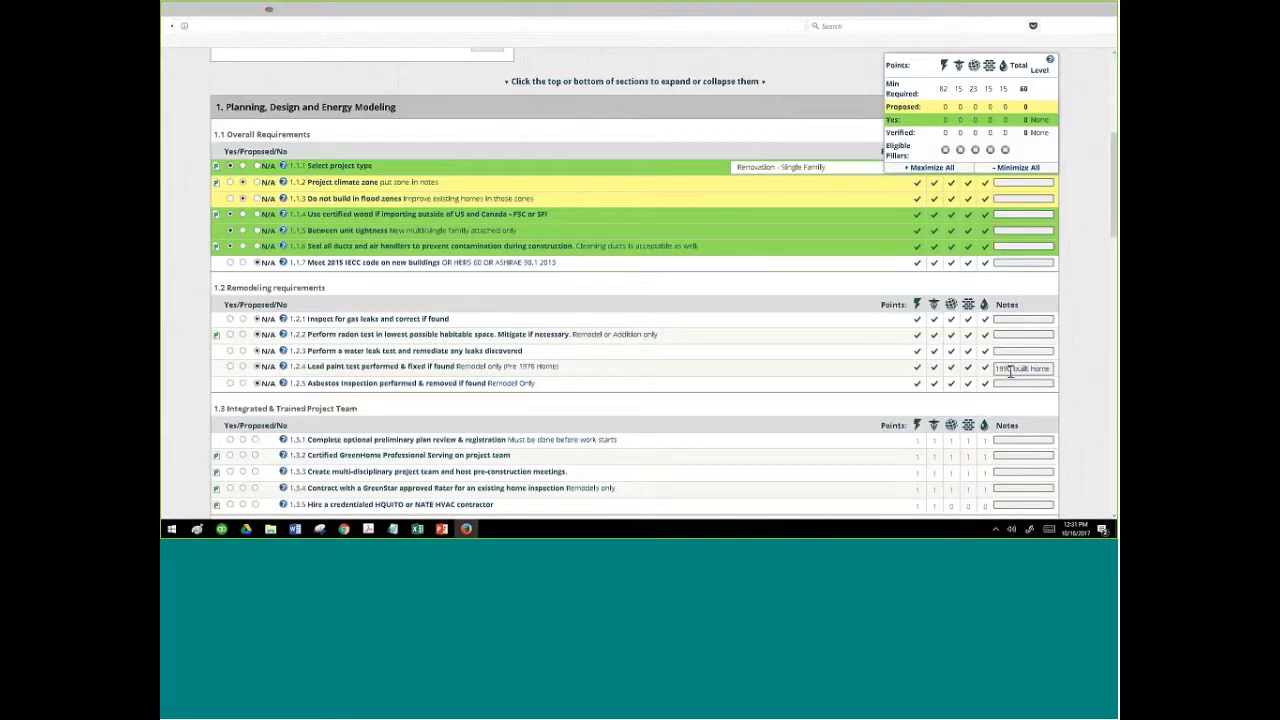
{"action": "left_click", "coordinate": [1010, 367]}
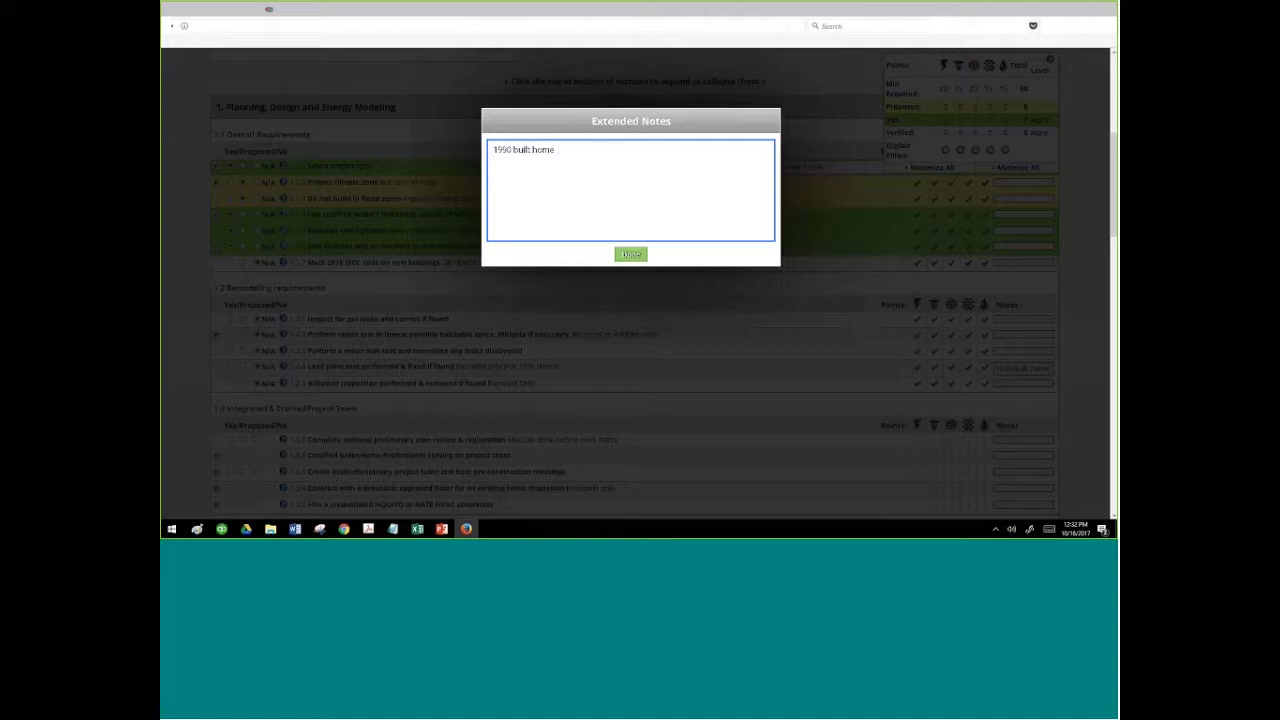
{"action": "left_click", "coordinate": [630, 261]}
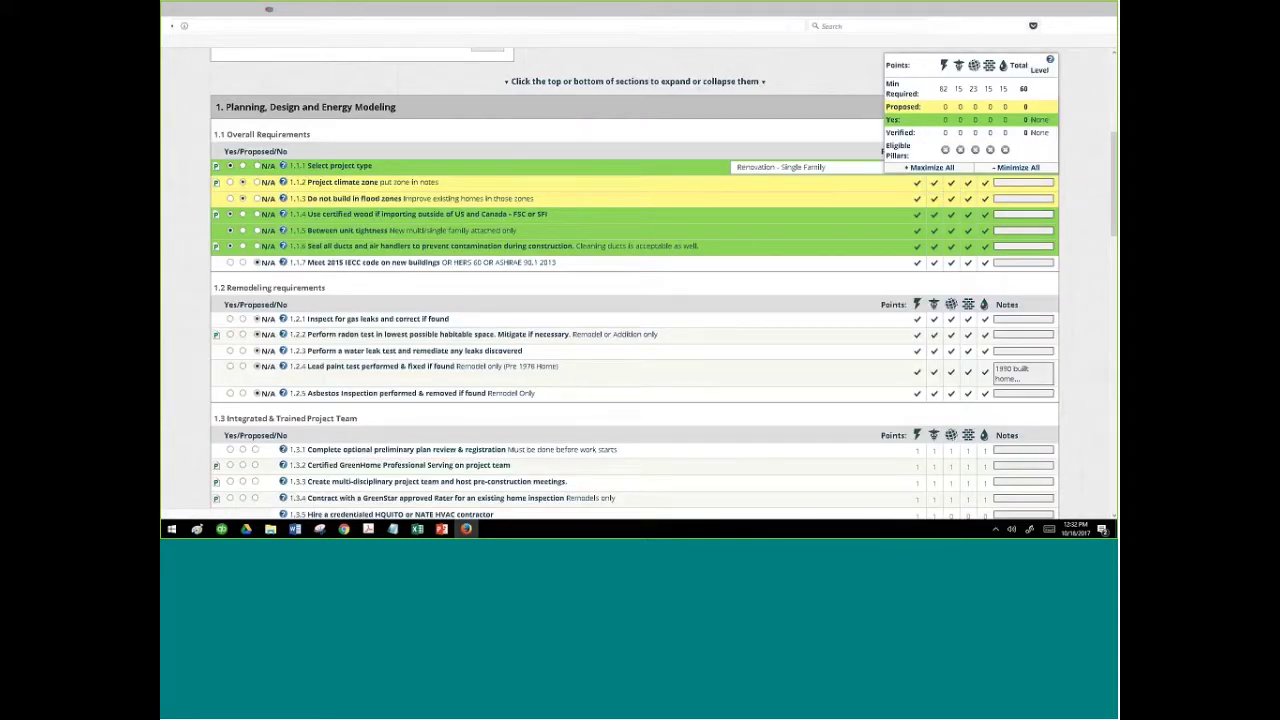
Collapse the Planning, Design and Energy Modeling section, and look into the Reduced exposure to EMFs section before collapsing it
{"action": "left_click", "coordinate": [370, 110]}
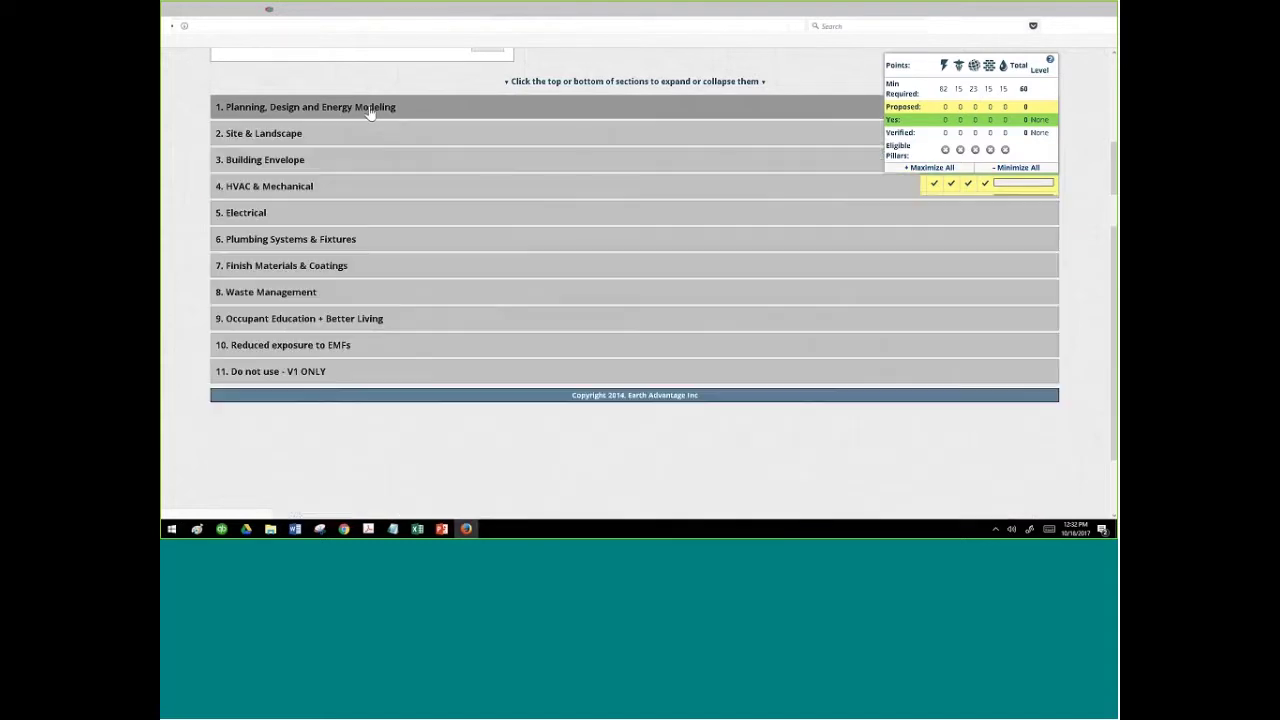
{"action": "left_click", "coordinate": [282, 352]}
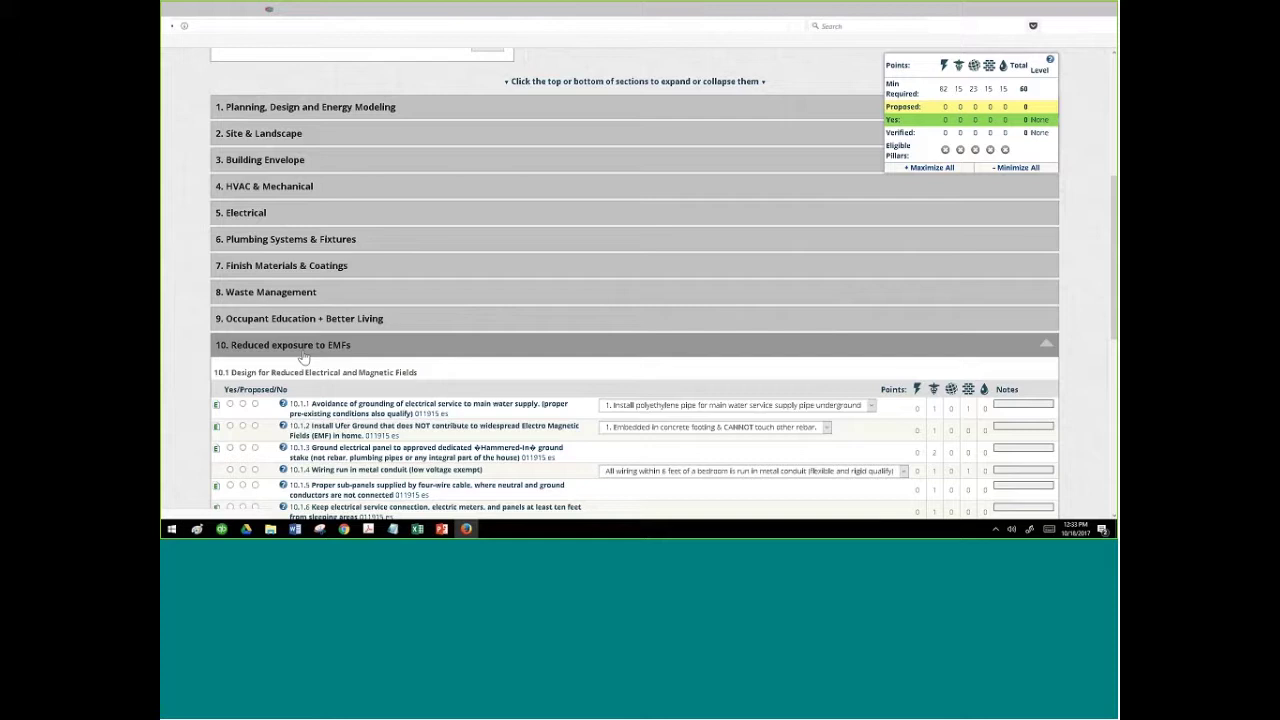
{"action": "left_click", "coordinate": [305, 350]}
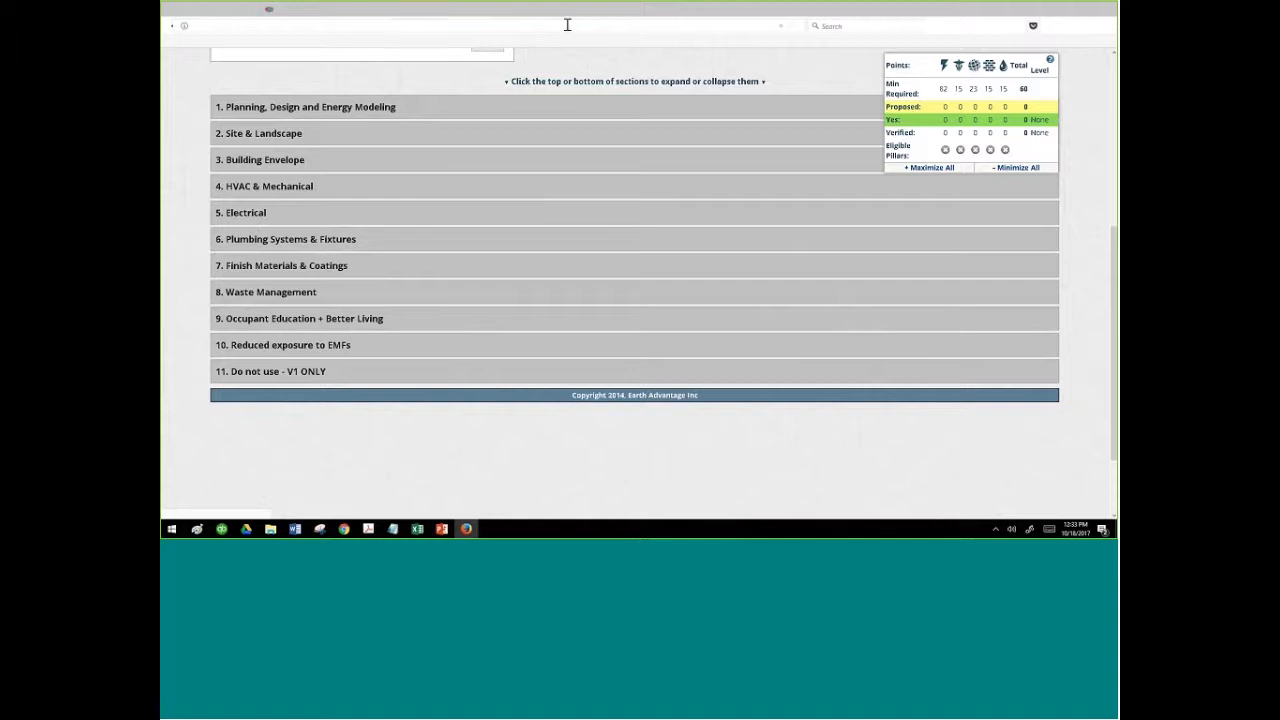
In section 1.3 Integrated & Trained Project Team, mark measures 1.3.1 through 1.3.4 as Yes and 1.3.5 as Proposed
{"action": "left_click", "coordinate": [375, 113]}
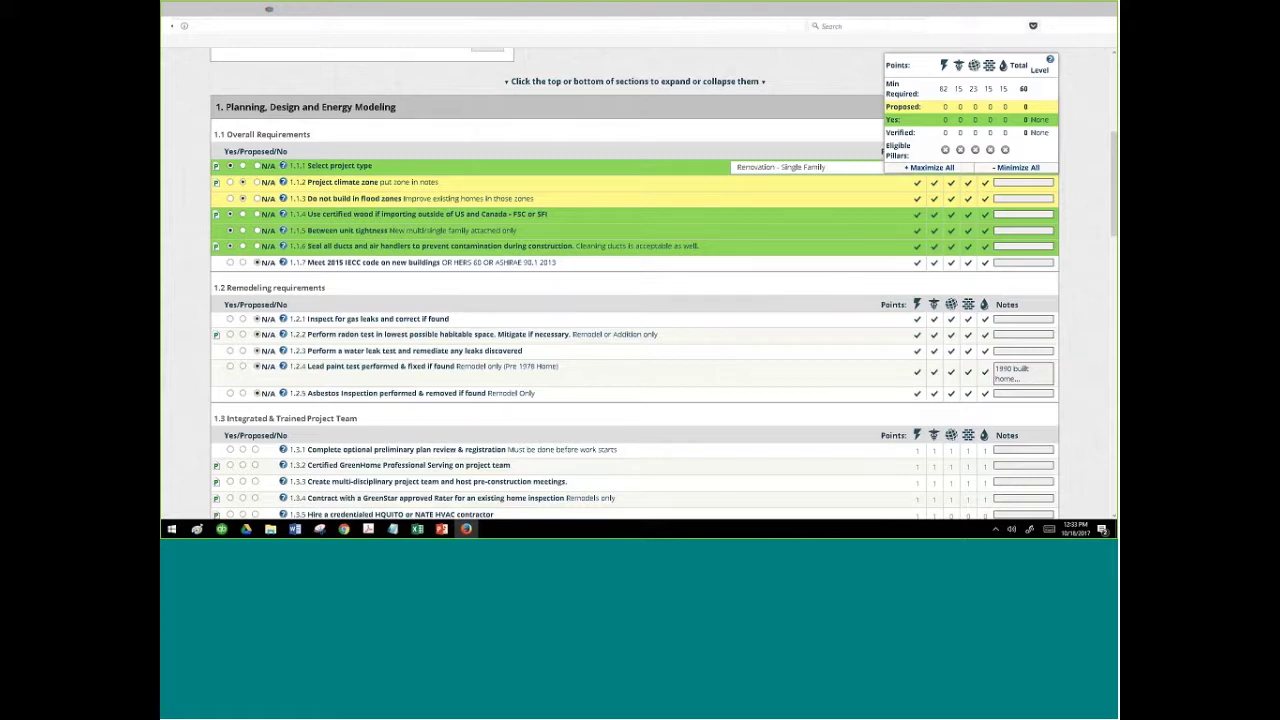
{"action": "scroll", "coordinate": [1110, 200], "scroll_direction": "down", "scroll_amount": 2}
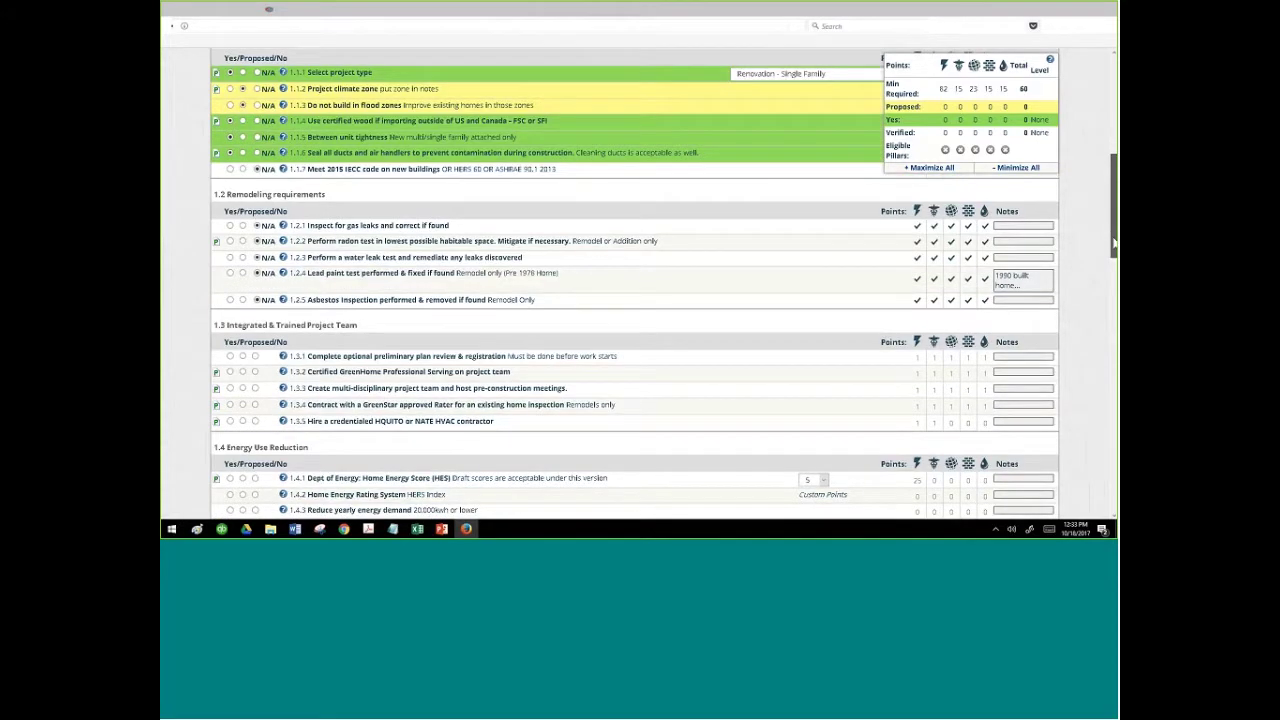
{"action": "scroll", "coordinate": [975, 235], "scroll_direction": "up", "scroll_amount": 1}
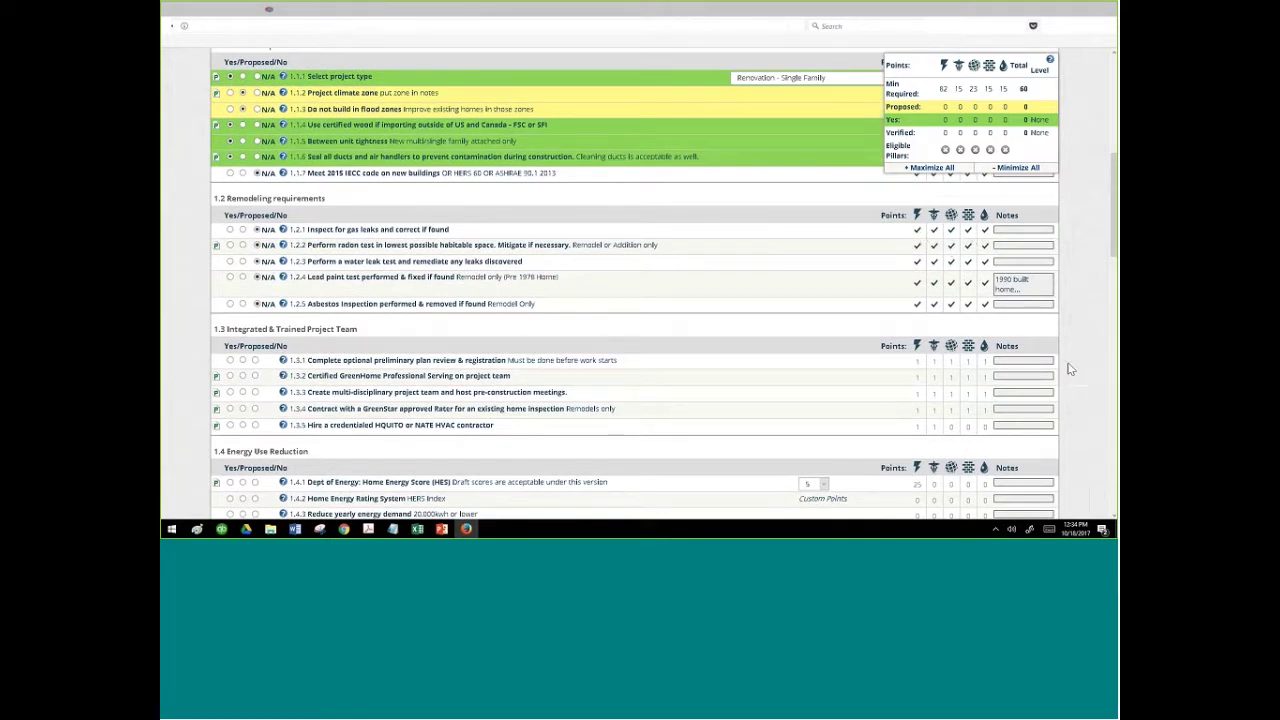
{"action": "scroll", "coordinate": [1107, 177], "scroll_direction": "down", "scroll_amount": 1}
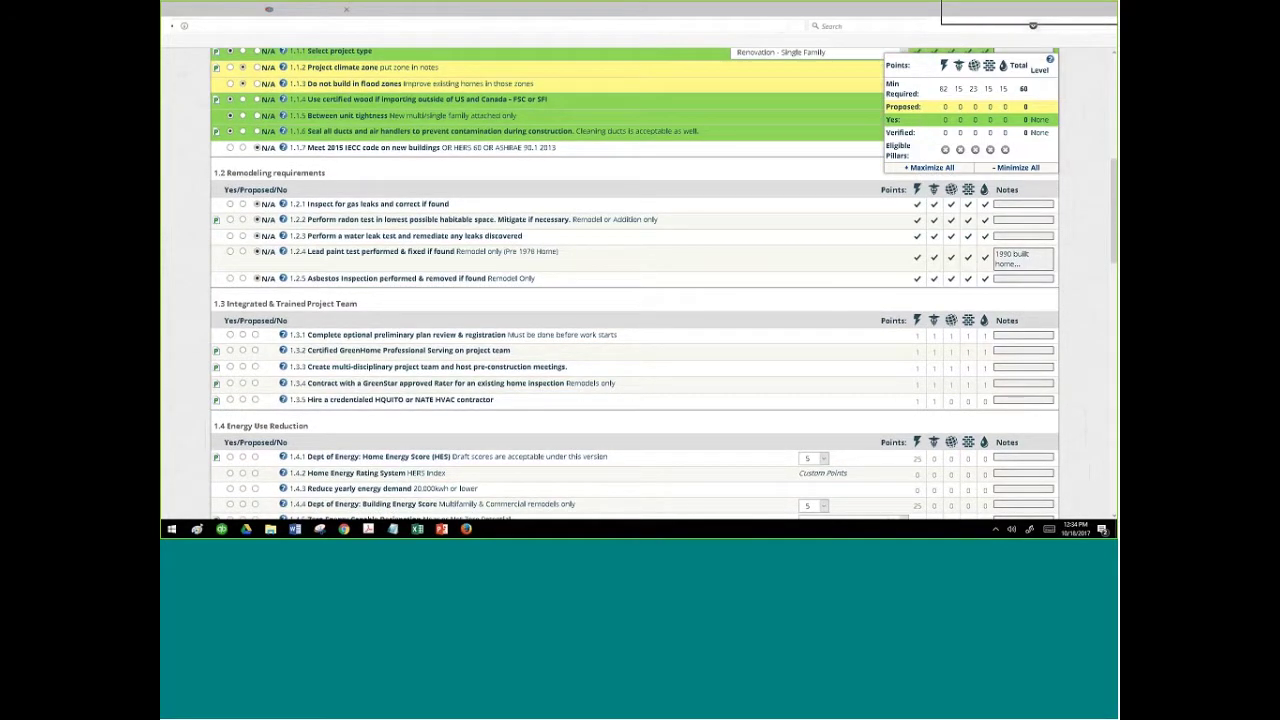
{"action": "left_click", "coordinate": [230, 335]}
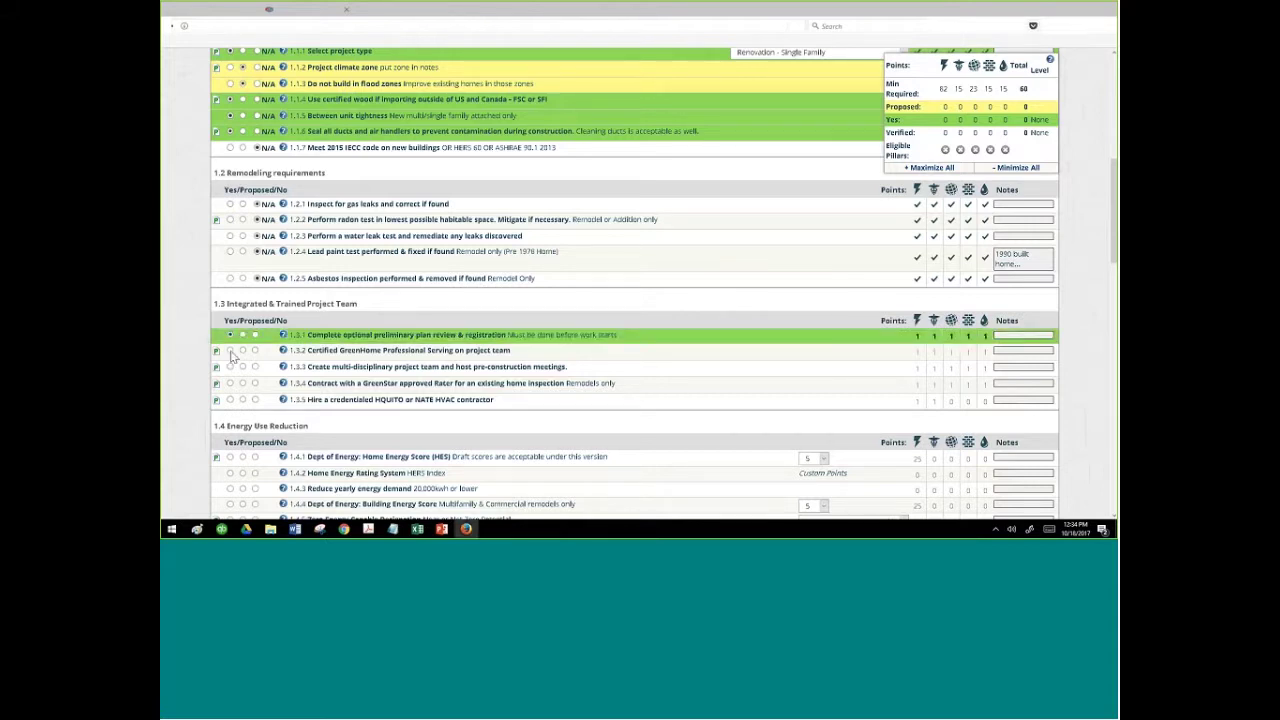
{"action": "left_click", "coordinate": [230, 351]}
{"action": "left_click", "coordinate": [230, 367]}
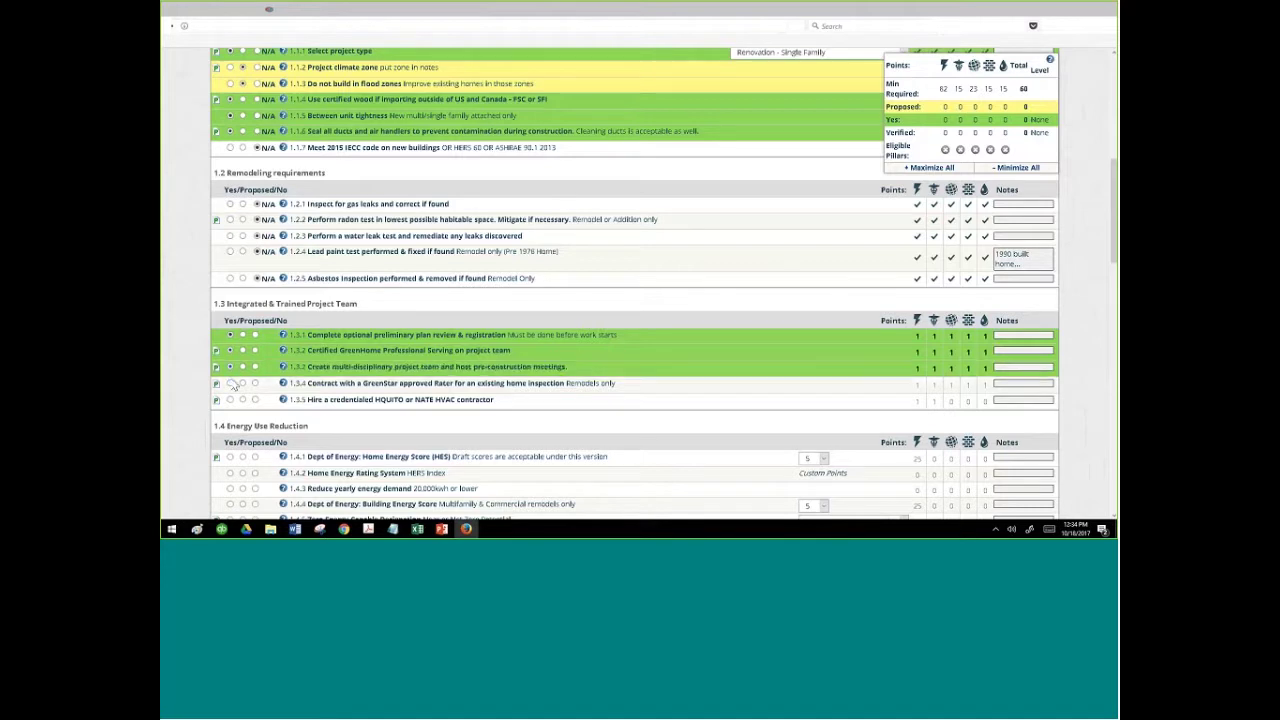
{"action": "left_click", "coordinate": [230, 384]}
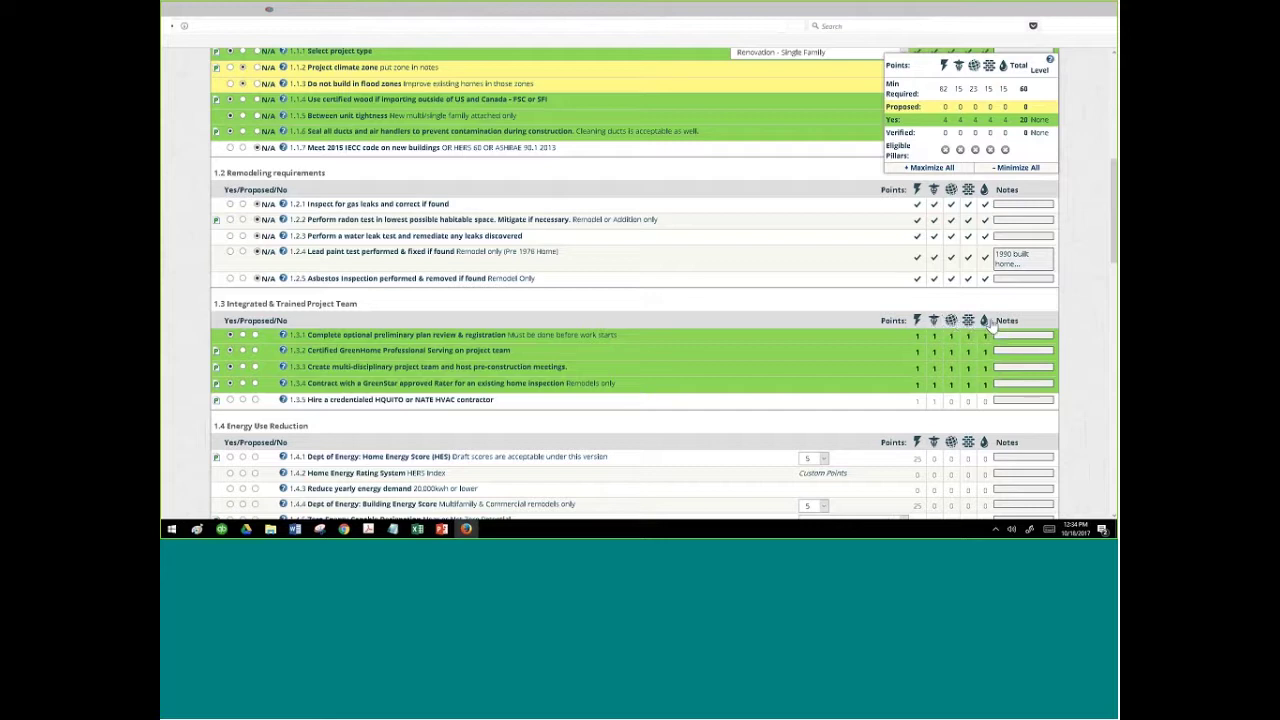
{"action": "left_click", "coordinate": [242, 400]}
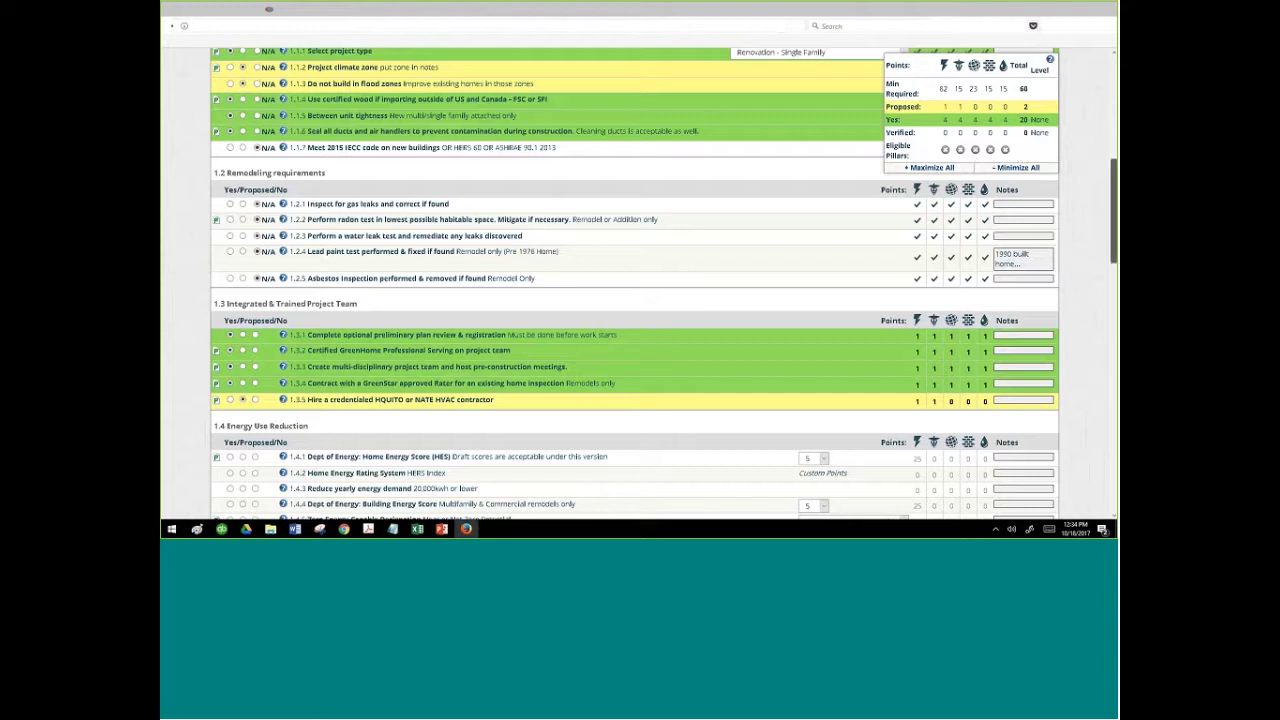
Collapse all worksheet sections at once, and expand them all again
{"action": "scroll", "coordinate": [1005, 188], "scroll_direction": "up", "scroll_amount": 5}
{"action": "scroll", "coordinate": [1005, 188], "scroll_direction": "down", "scroll_amount": 3}
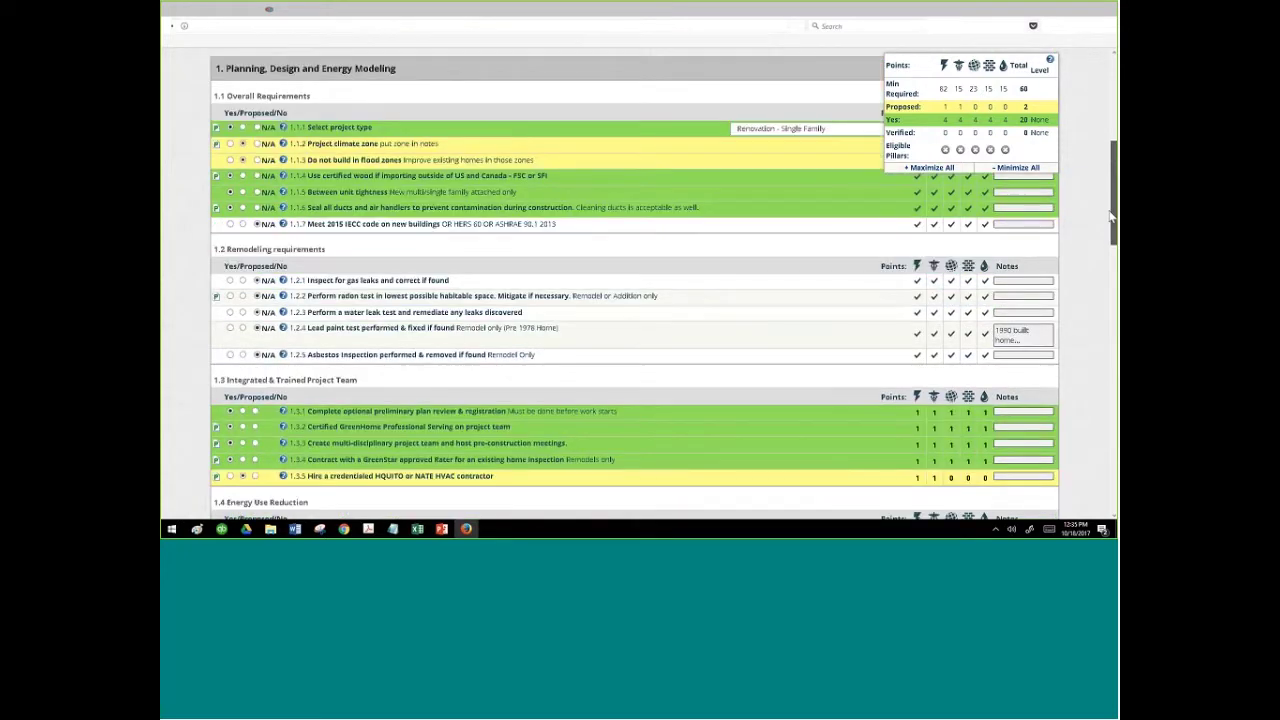
{"action": "left_click", "coordinate": [1012, 168]}
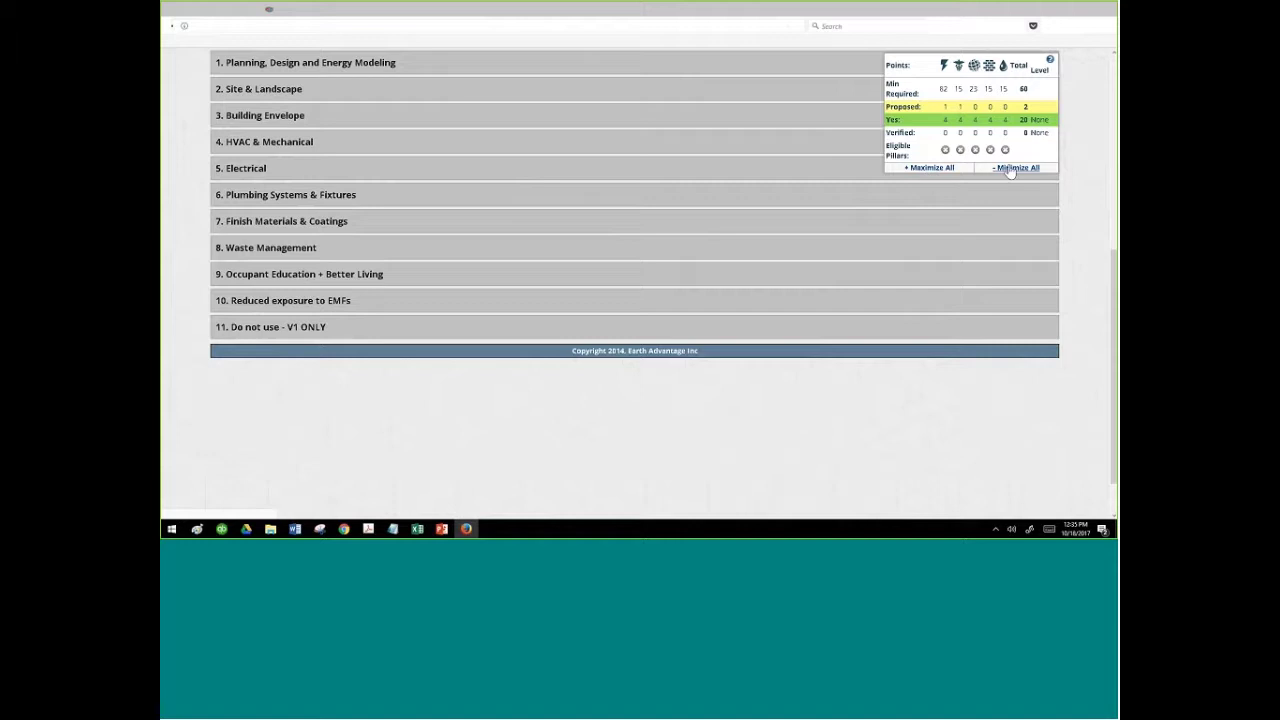
{"action": "left_click", "coordinate": [930, 168]}
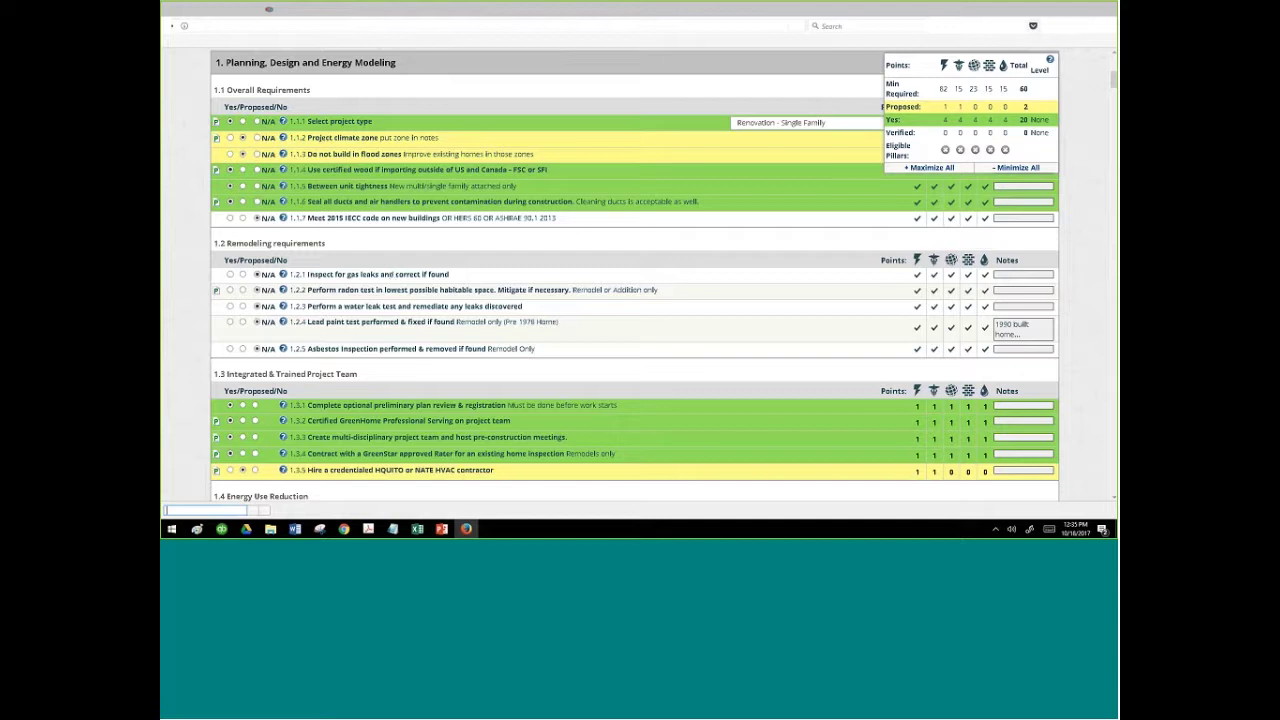
Search the web for "LED" and return to the points worksheet
{"action": "left_click", "coordinate": [850, 26]}
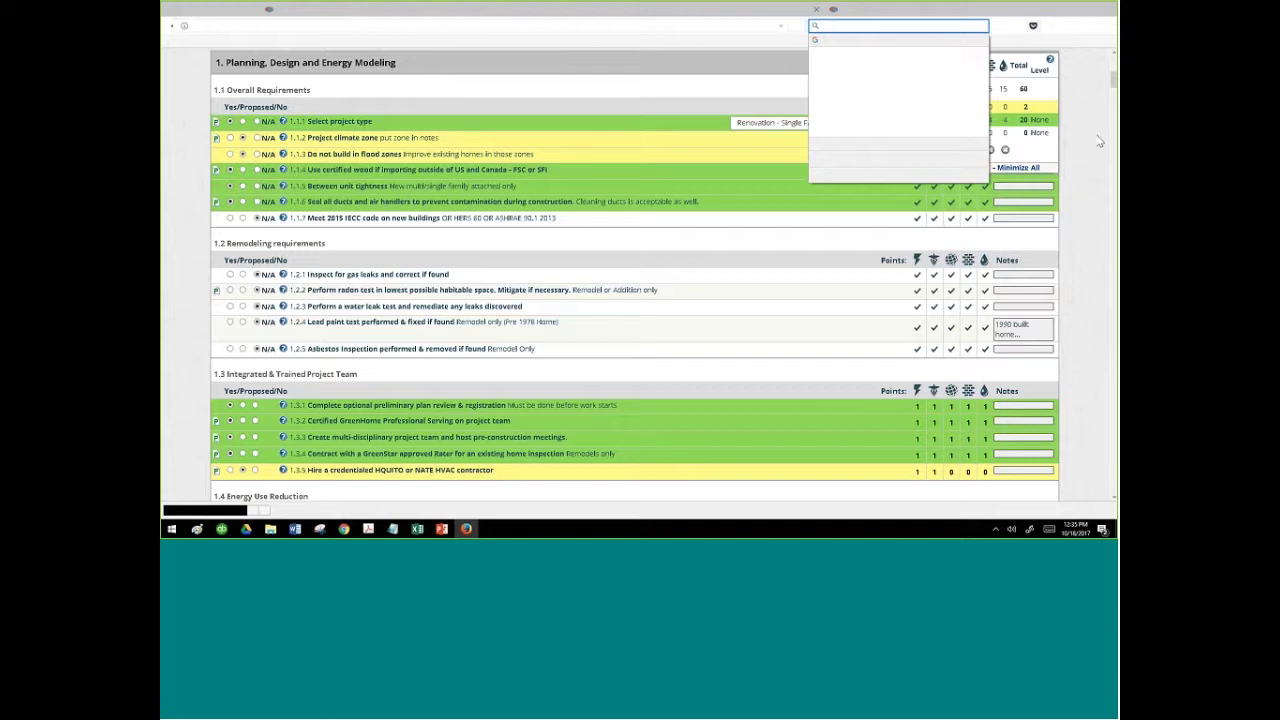
{"action": "left_click", "coordinate": [1100, 141]}
{"action": "left_click", "coordinate": [860, 25]}
{"action": "type", "text": "LED"}
{"action": "key", "text": "Return"}
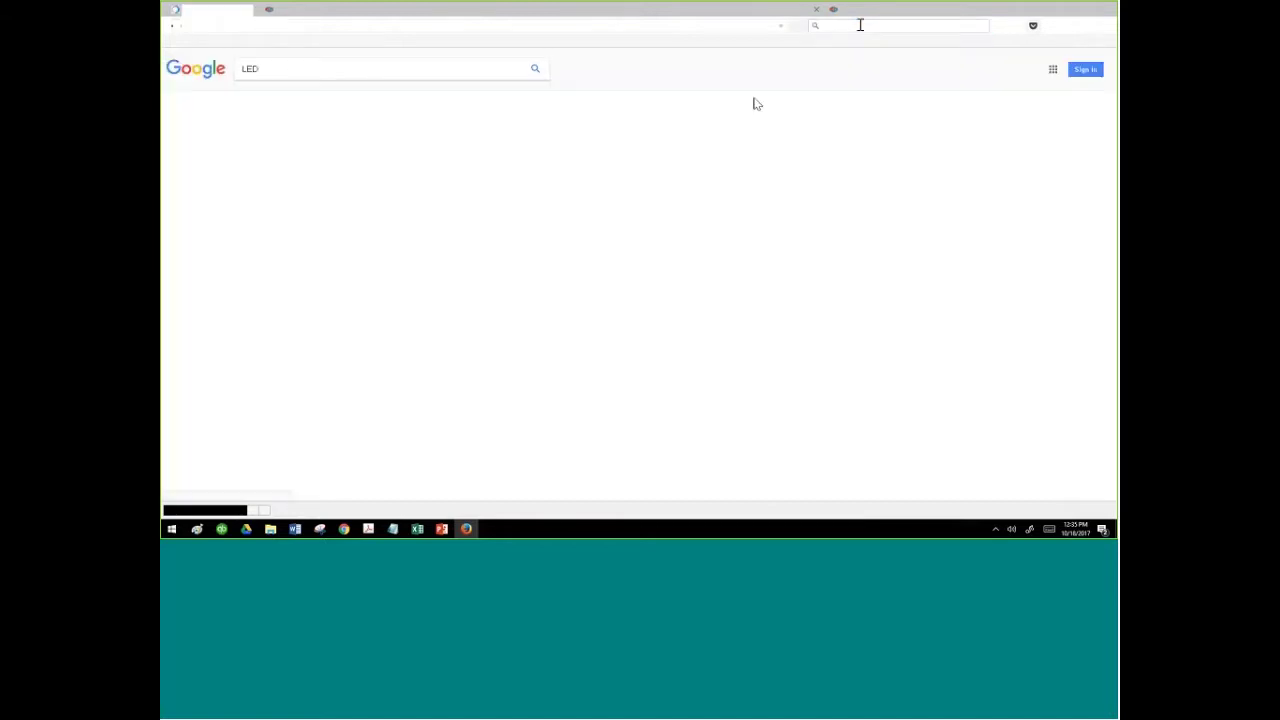
{"action": "left_click", "coordinate": [170, 25]}
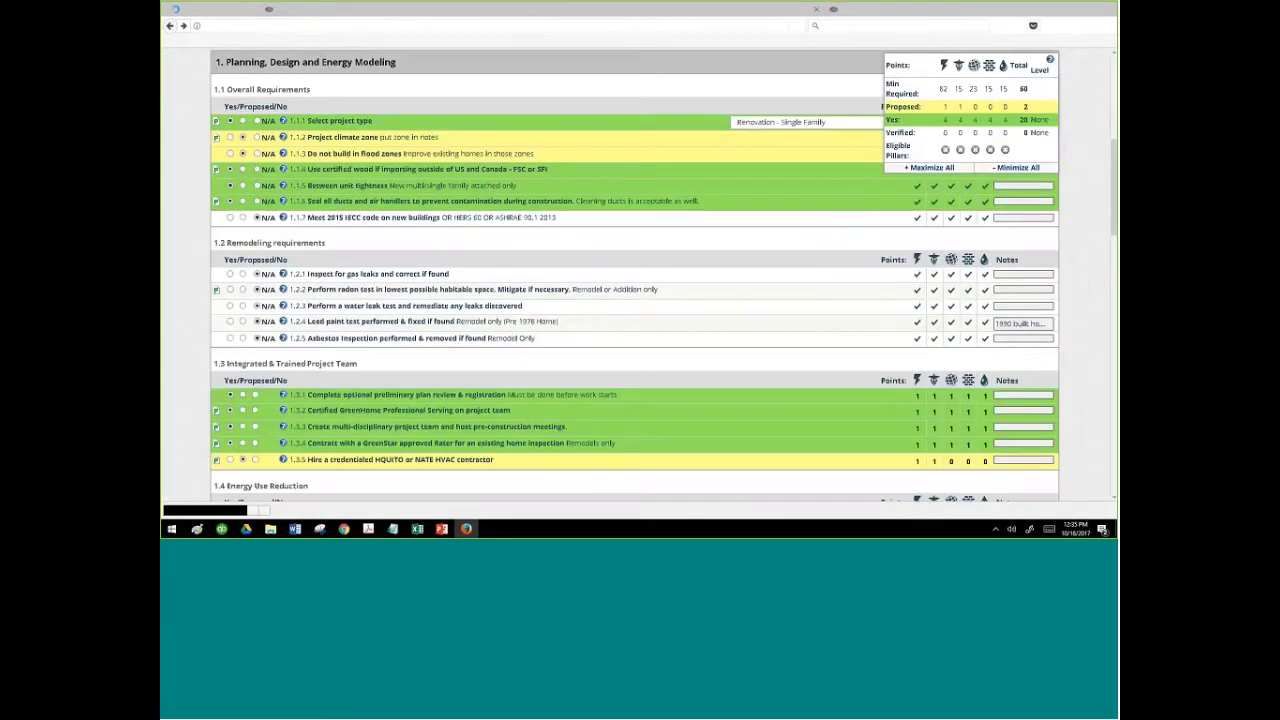
{"action": "scroll", "coordinate": [1103, 222], "scroll_direction": "up", "scroll_amount": 2}
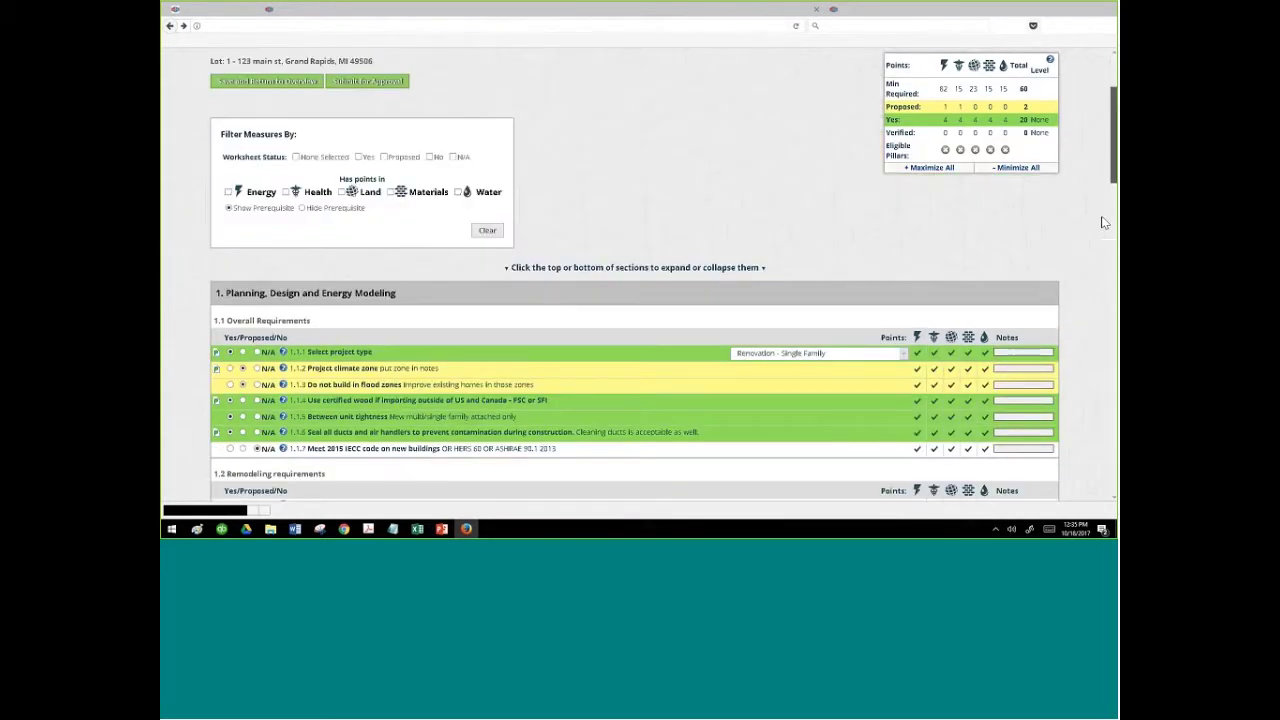
{"action": "scroll", "coordinate": [1103, 222], "scroll_direction": "down", "scroll_amount": 5}
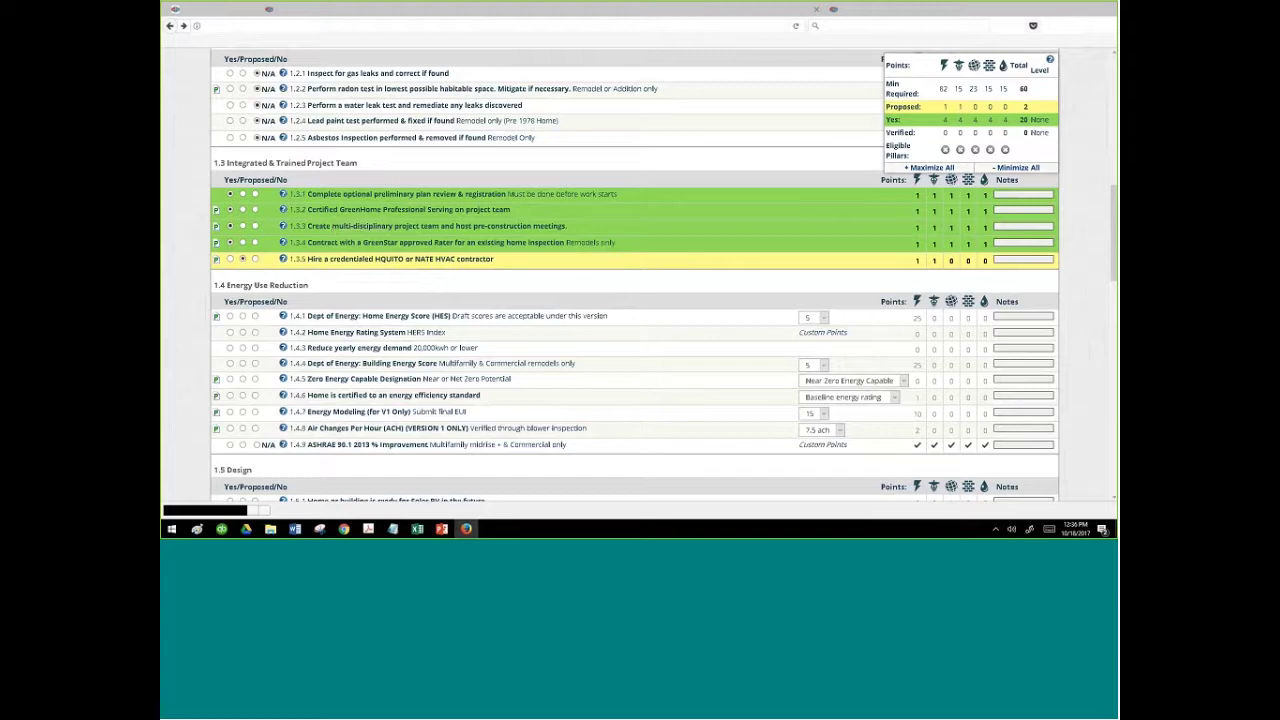
{"action": "scroll", "coordinate": [635, 275], "scroll_direction": "up", "scroll_amount": 4}
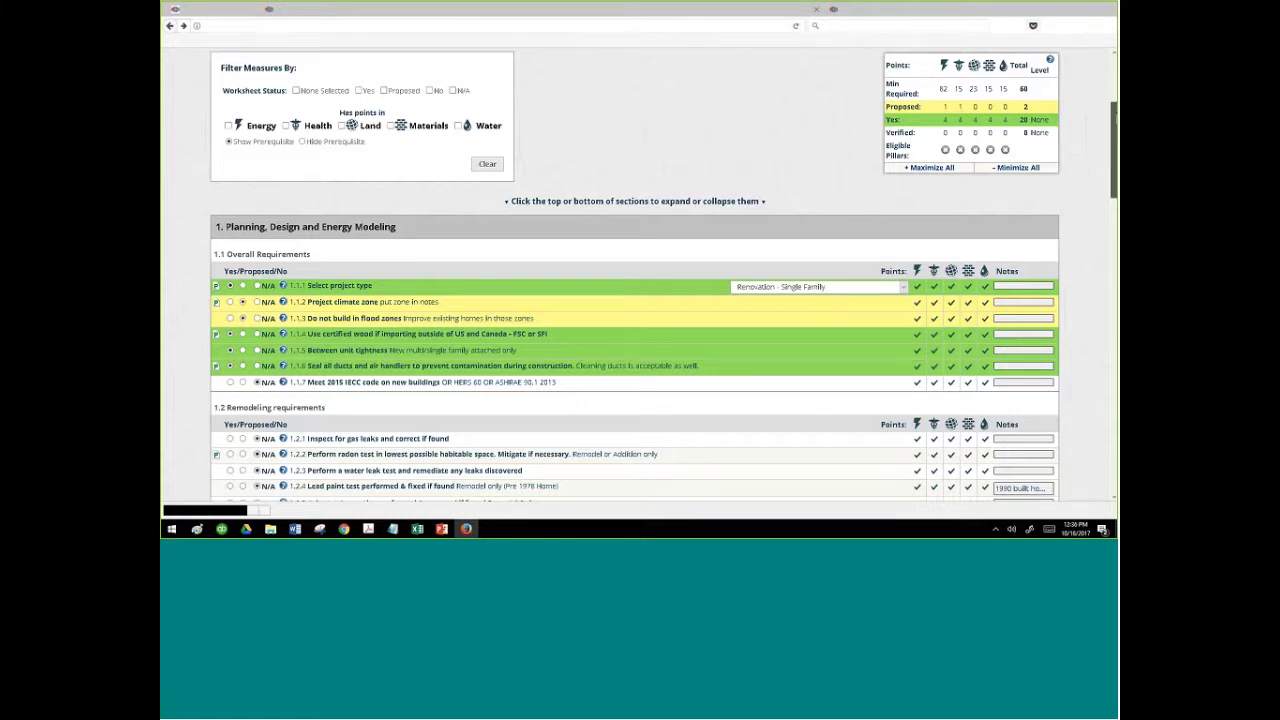
{"action": "scroll", "coordinate": [1092, 78], "scroll_direction": "up", "scroll_amount": 3}
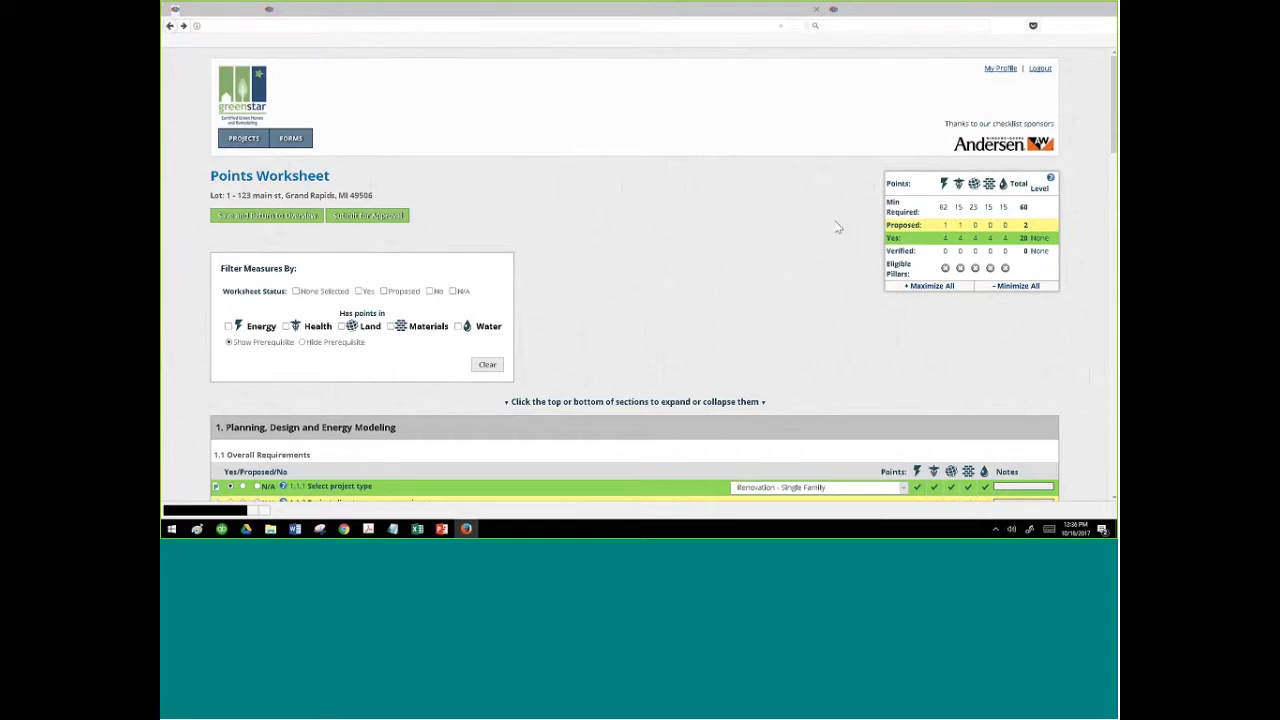
Review section 1.1 Overall Requirements and highlight the text of measure 1.1.2 Project climate zone
{"action": "scroll", "coordinate": [1113, 105], "scroll_direction": "down", "scroll_amount": 1}
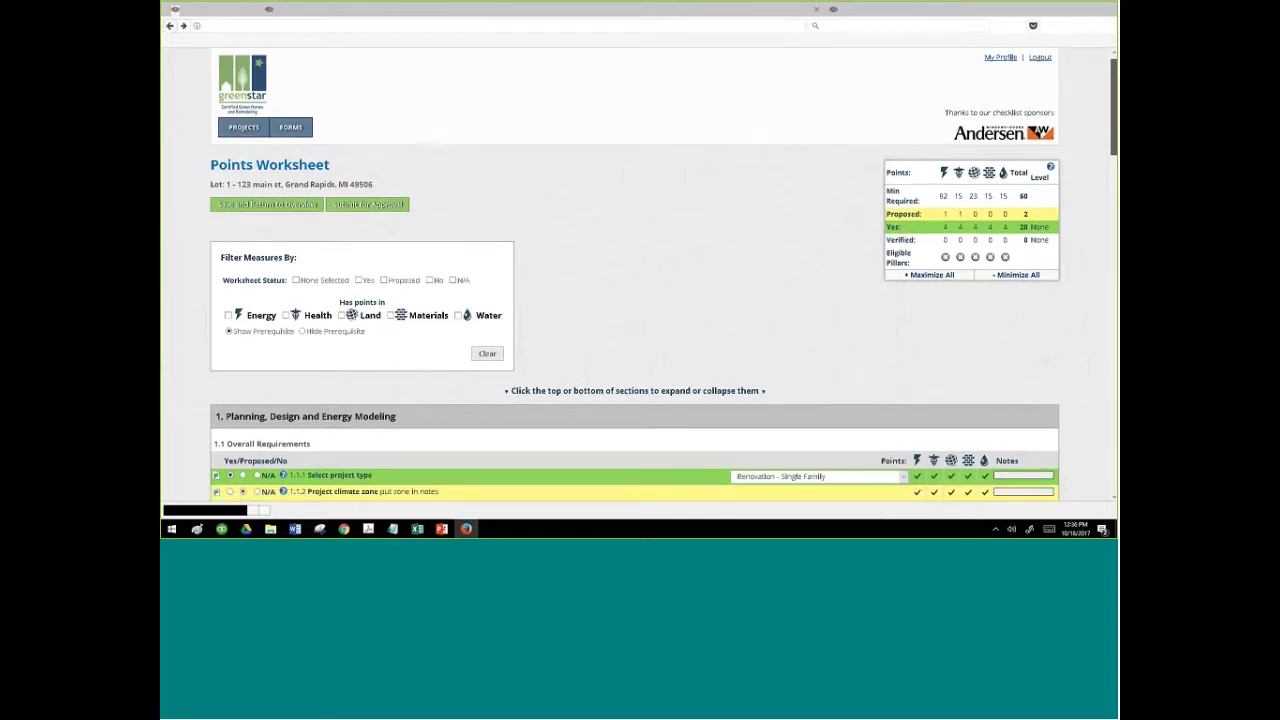
{"action": "scroll", "coordinate": [750, 228], "scroll_direction": "down", "scroll_amount": 3}
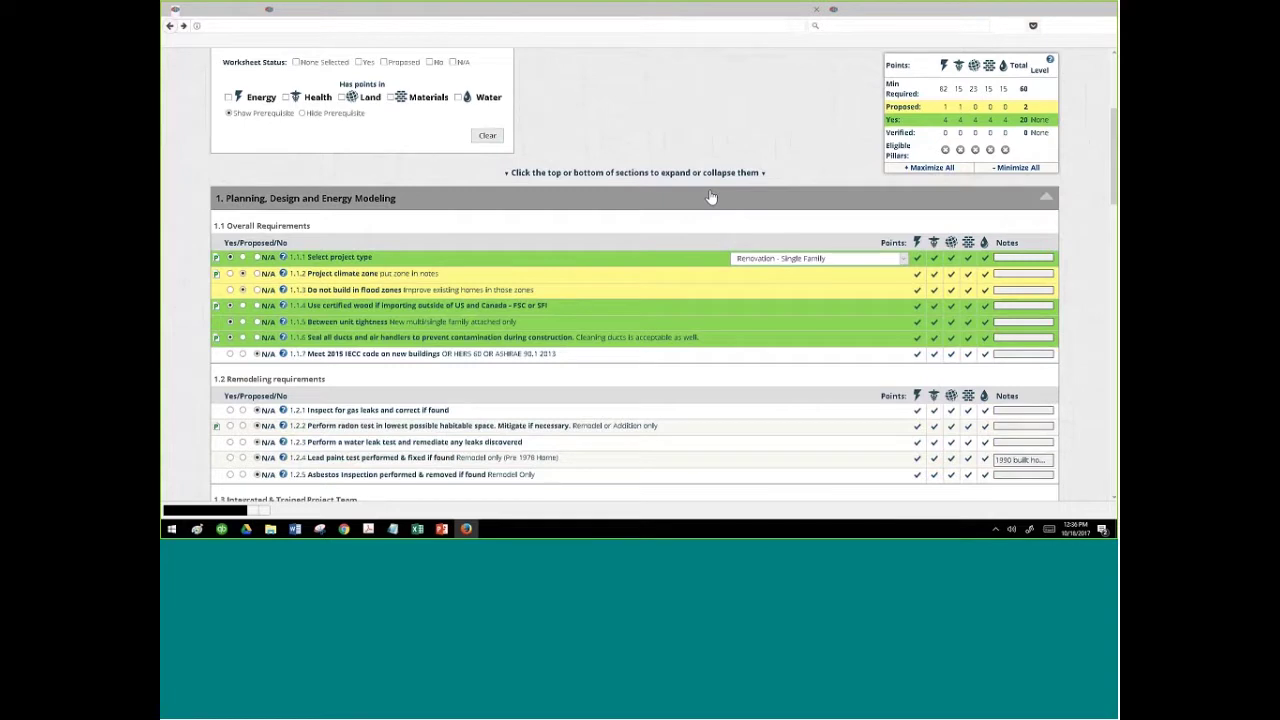
{"action": "scroll", "coordinate": [1115, 183], "scroll_direction": "down", "scroll_amount": 1}
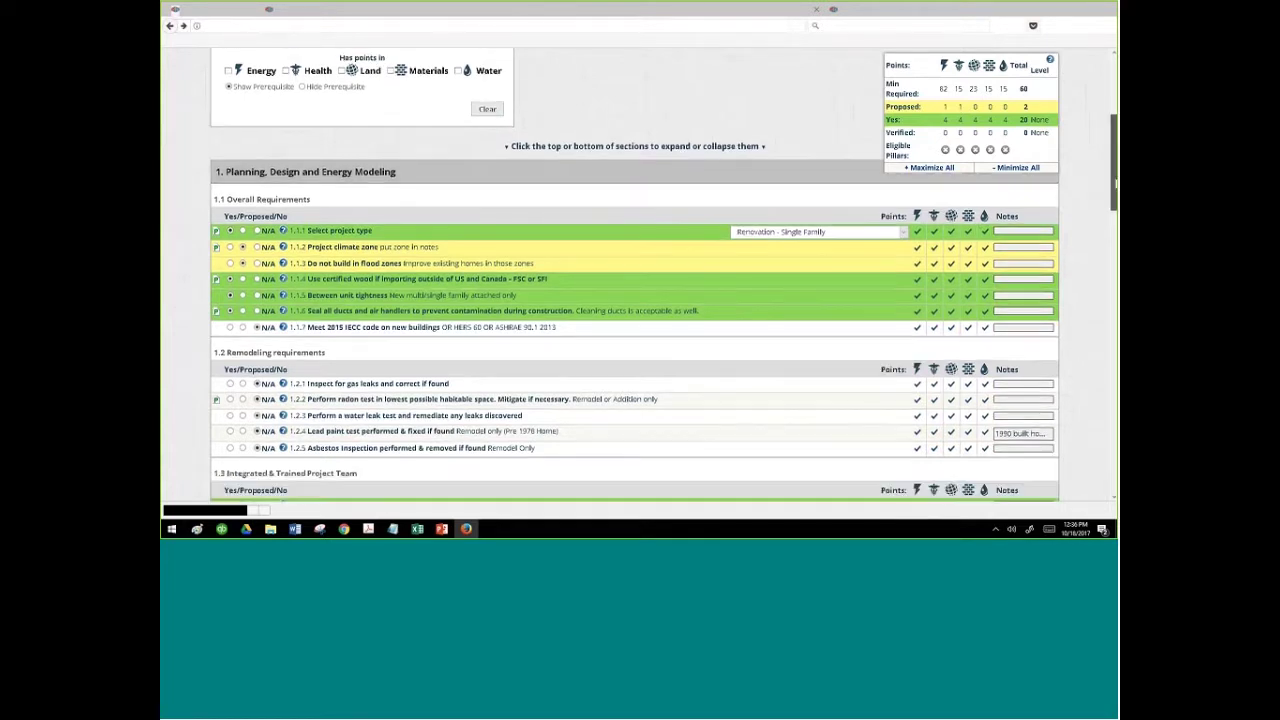
{"action": "scroll", "coordinate": [1115, 183], "scroll_direction": "down", "scroll_amount": 1}
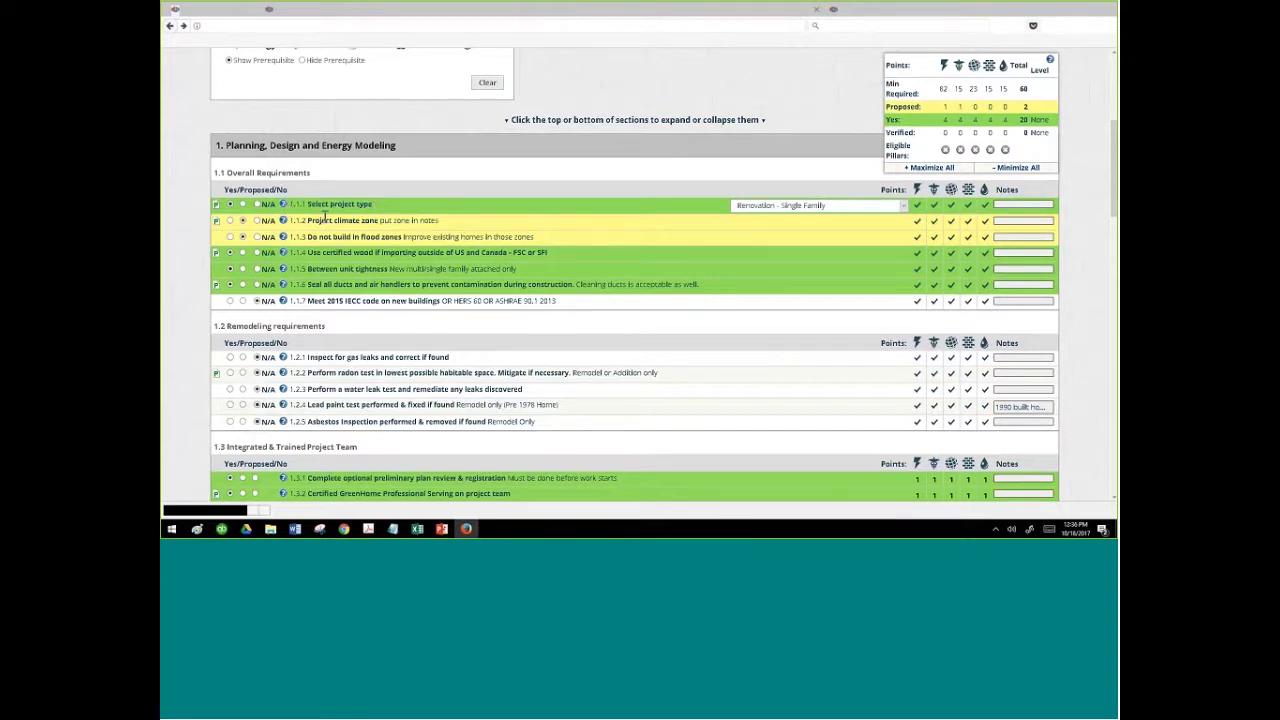
{"action": "left_click_drag", "start_coordinate": [309, 220], "coordinate": [463, 225]}
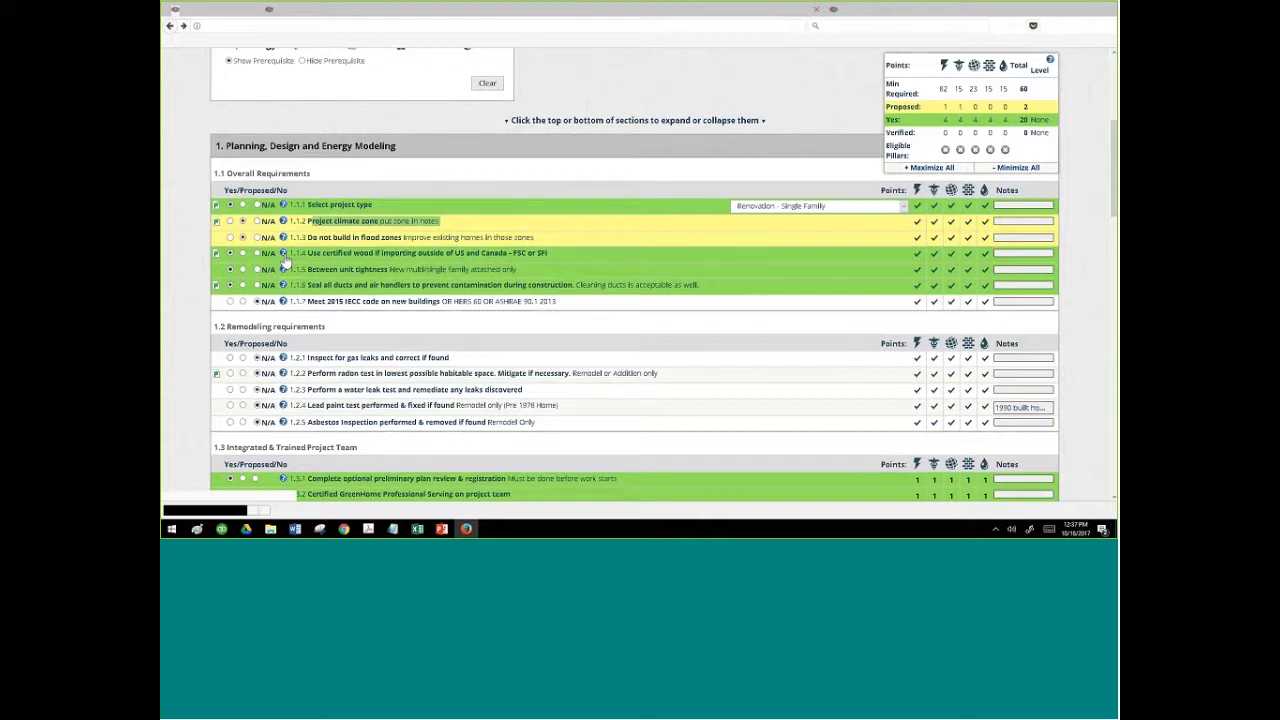
Open the details of measure 1.1.4 on certified wood and read through its requirement, benefit and luan rationale
{"action": "left_click", "coordinate": [284, 256]}
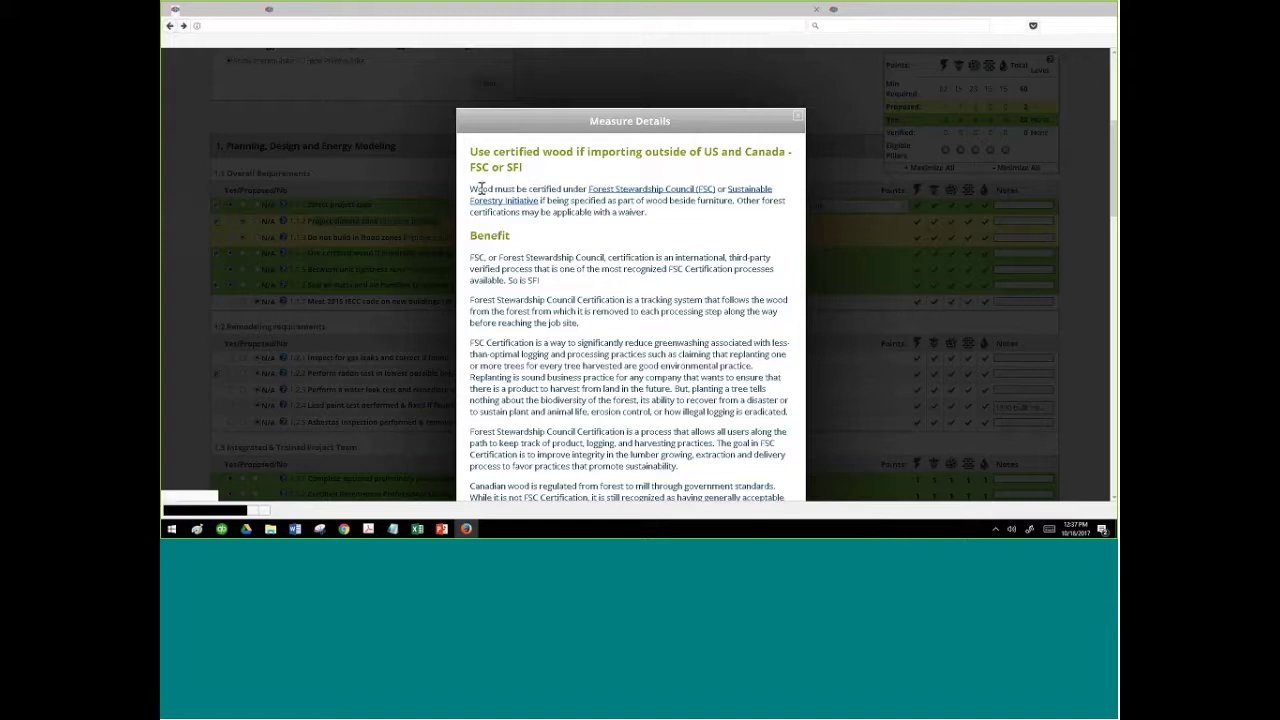
{"action": "left_click_drag", "start_coordinate": [471, 191], "coordinate": [663, 229]}
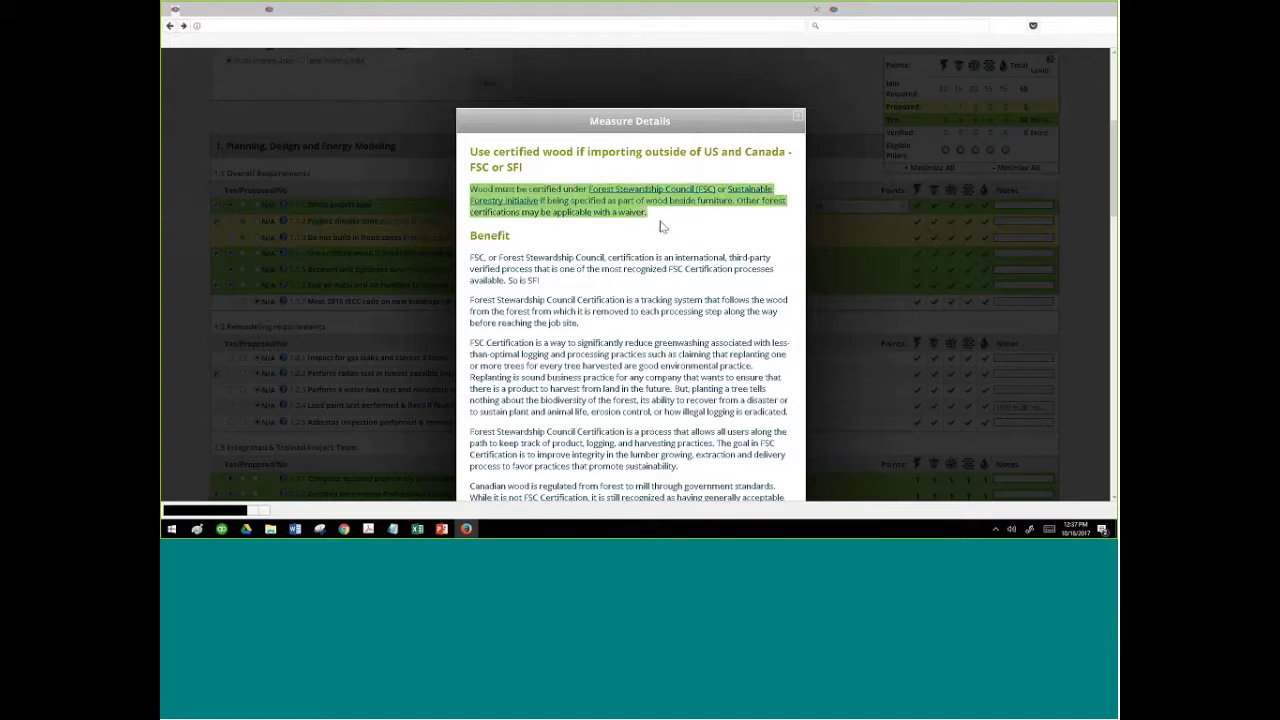
{"action": "left_click_drag", "start_coordinate": [470, 257], "coordinate": [700, 500]}
{"action": "scroll", "coordinate": [676, 420], "scroll_direction": "down", "scroll_amount": 2}
{"action": "left_click_drag", "start_coordinate": [676, 420], "coordinate": [640, 499]}
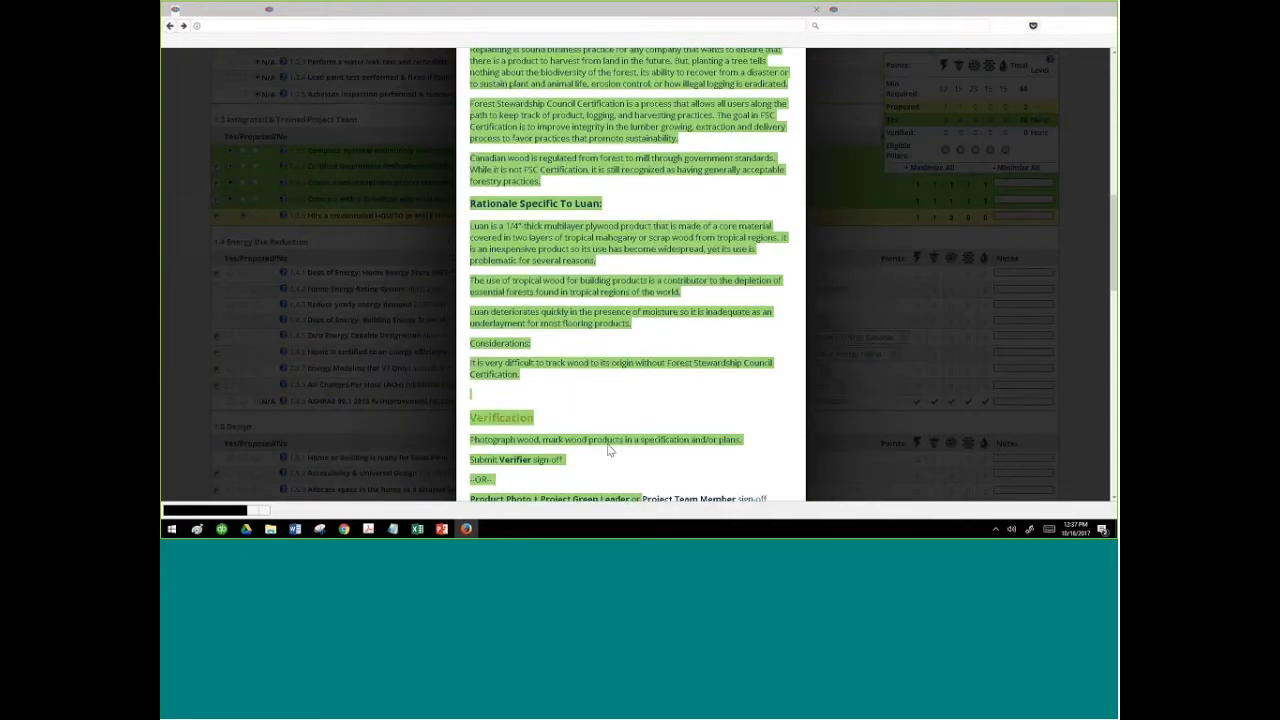
{"action": "left_click", "coordinate": [608, 450]}
{"action": "scroll", "coordinate": [608, 450], "scroll_direction": "down", "scroll_amount": 4}
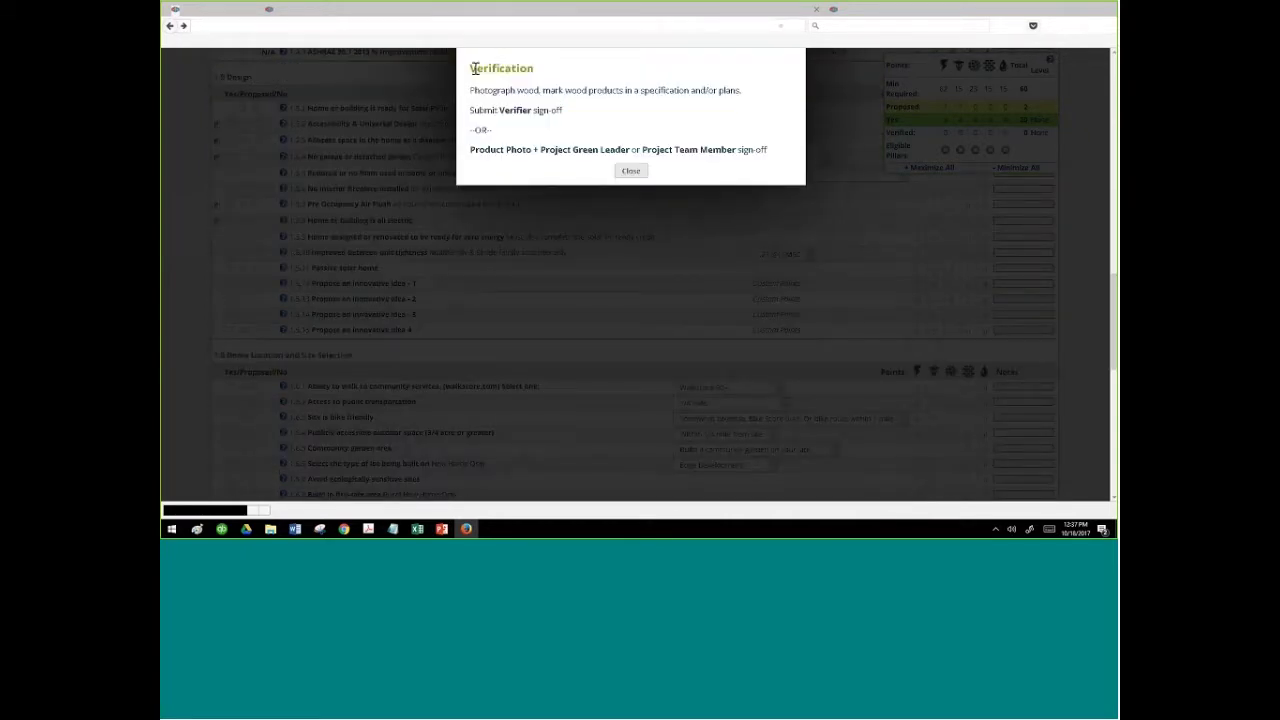
Examine the Verification part of the certified wood details, go back over the text, and close the details
{"action": "left_click_drag", "start_coordinate": [473, 68], "coordinate": [566, 92]}
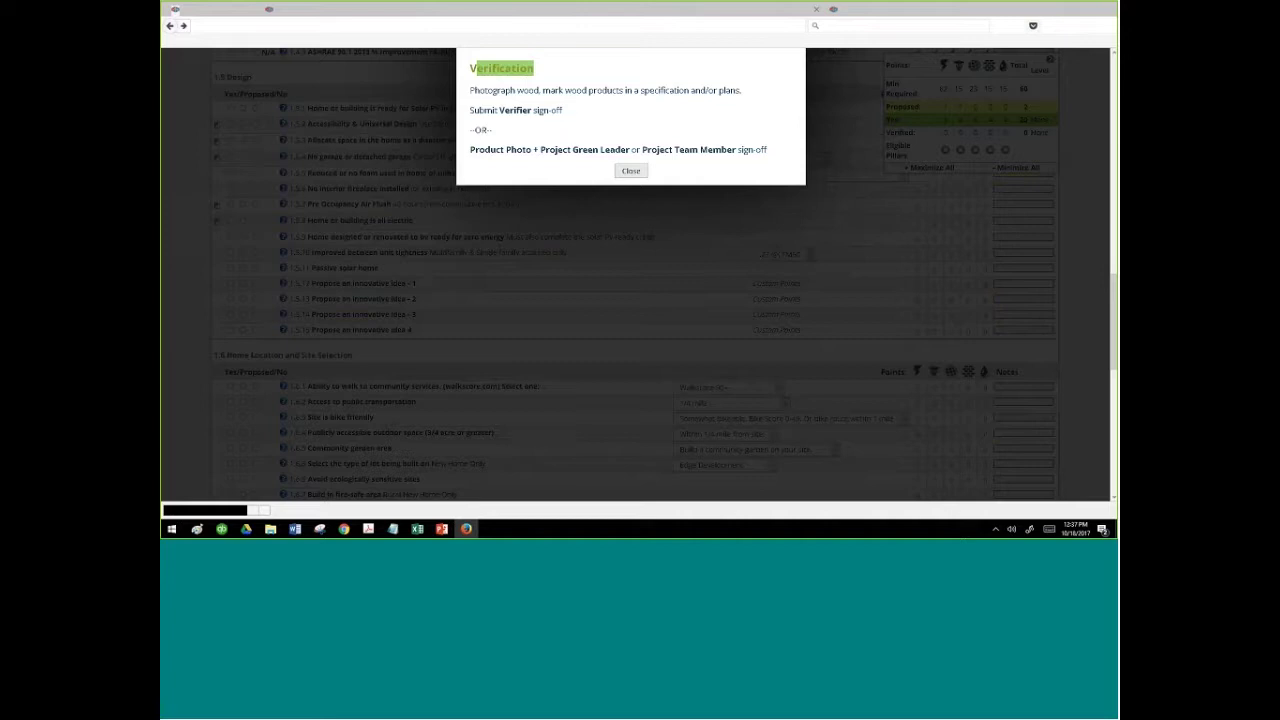
{"action": "left_click_drag", "start_coordinate": [573, 89], "coordinate": [479, 4]}
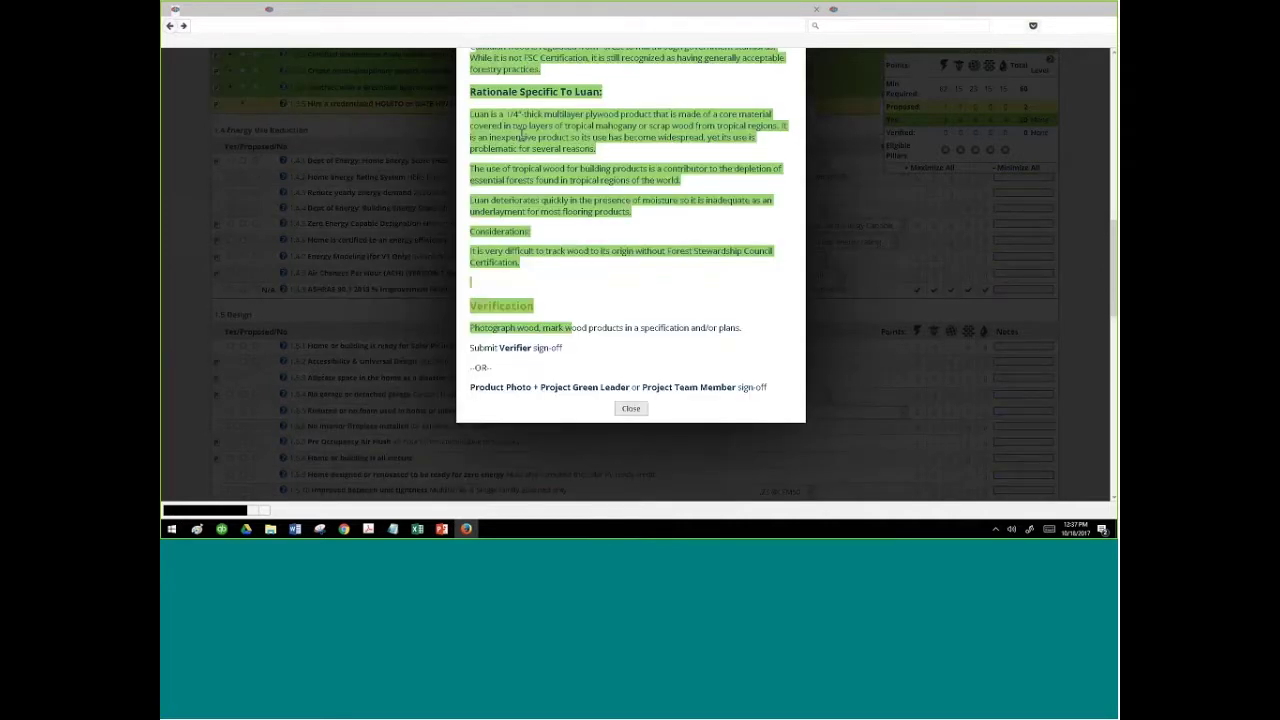
{"action": "scroll", "coordinate": [521, 137], "scroll_direction": "up", "scroll_amount": 2}
{"action": "left_click_drag", "start_coordinate": [521, 137], "coordinate": [547, 115]}
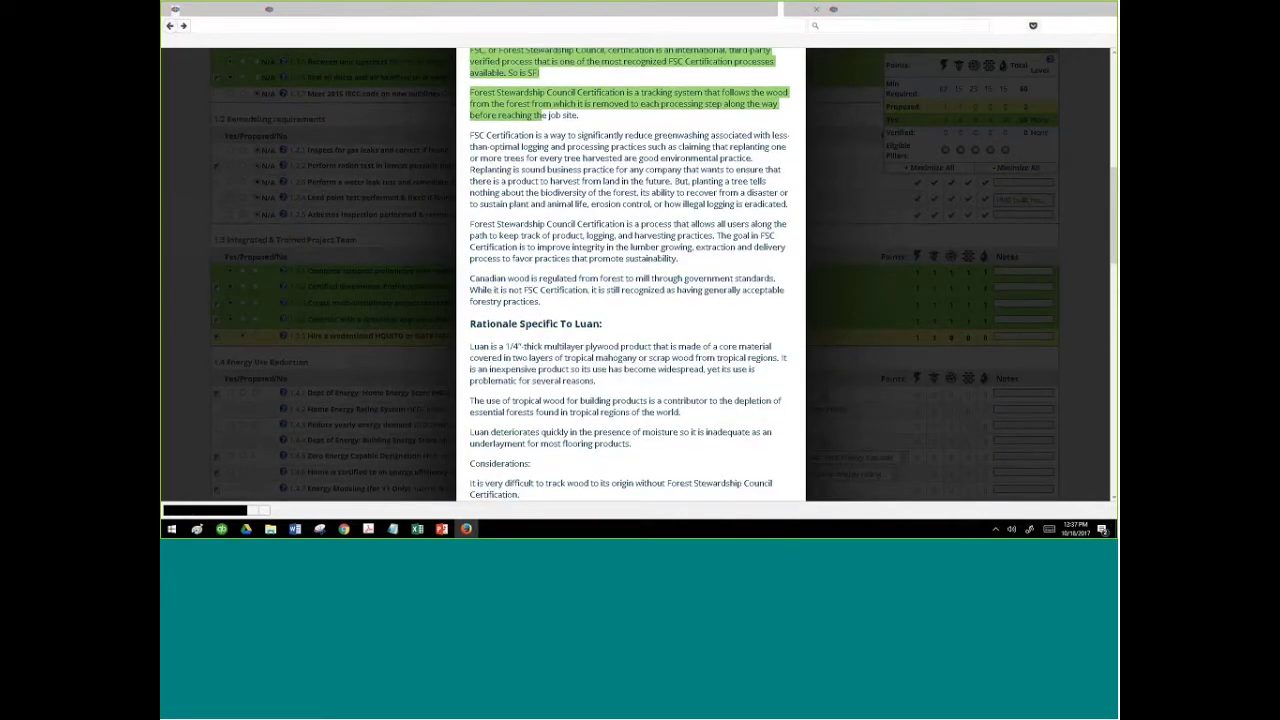
{"action": "scroll", "coordinate": [547, 115], "scroll_direction": "up", "scroll_amount": 5}
{"action": "left_click", "coordinate": [525, 365]}
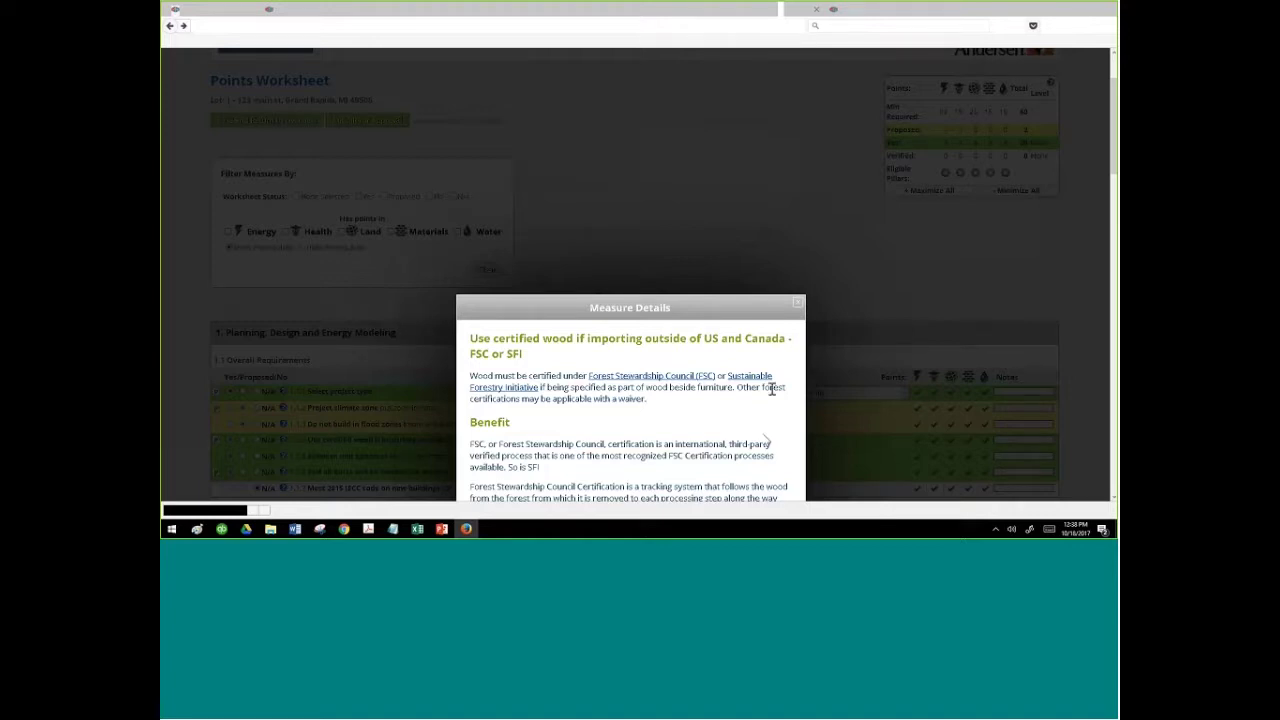
{"action": "left_click", "coordinate": [798, 303]}
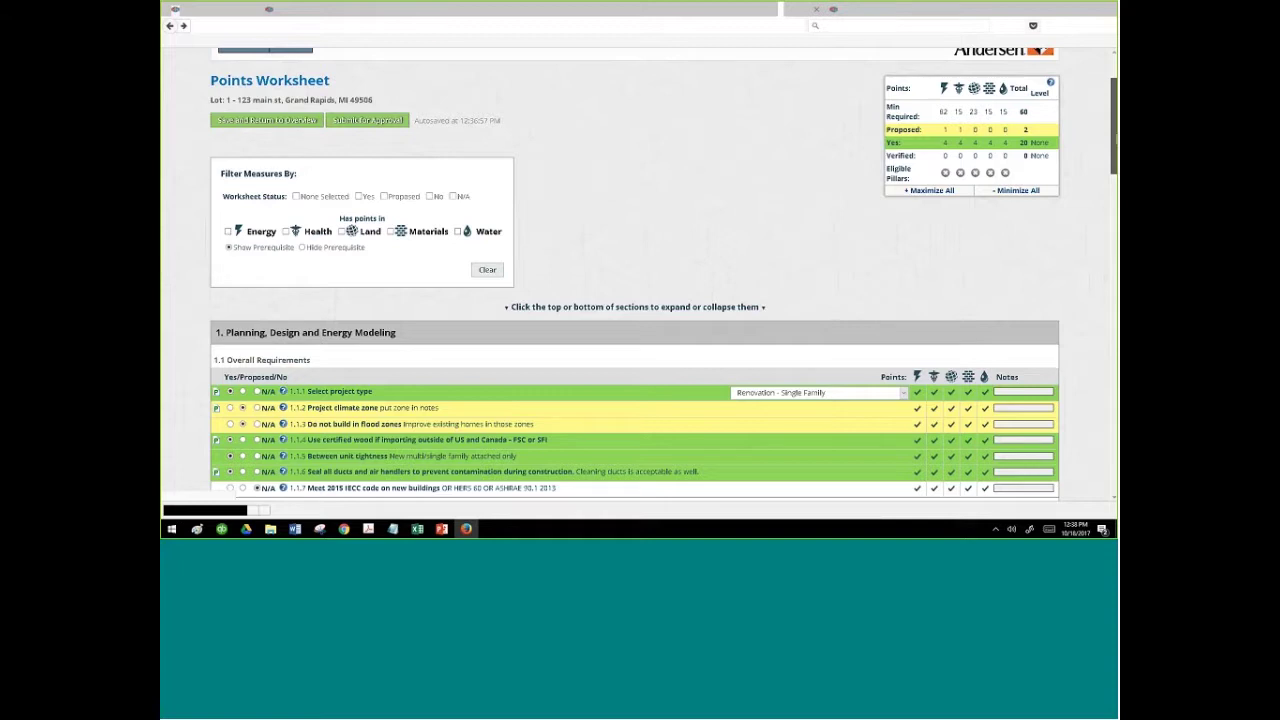
In section 1.1 Overall Requirements, mark measures 1.1.3, 1.1.2 and 1.1.7 as Yes
{"action": "scroll", "coordinate": [296, 254], "scroll_direction": "down", "scroll_amount": 4}
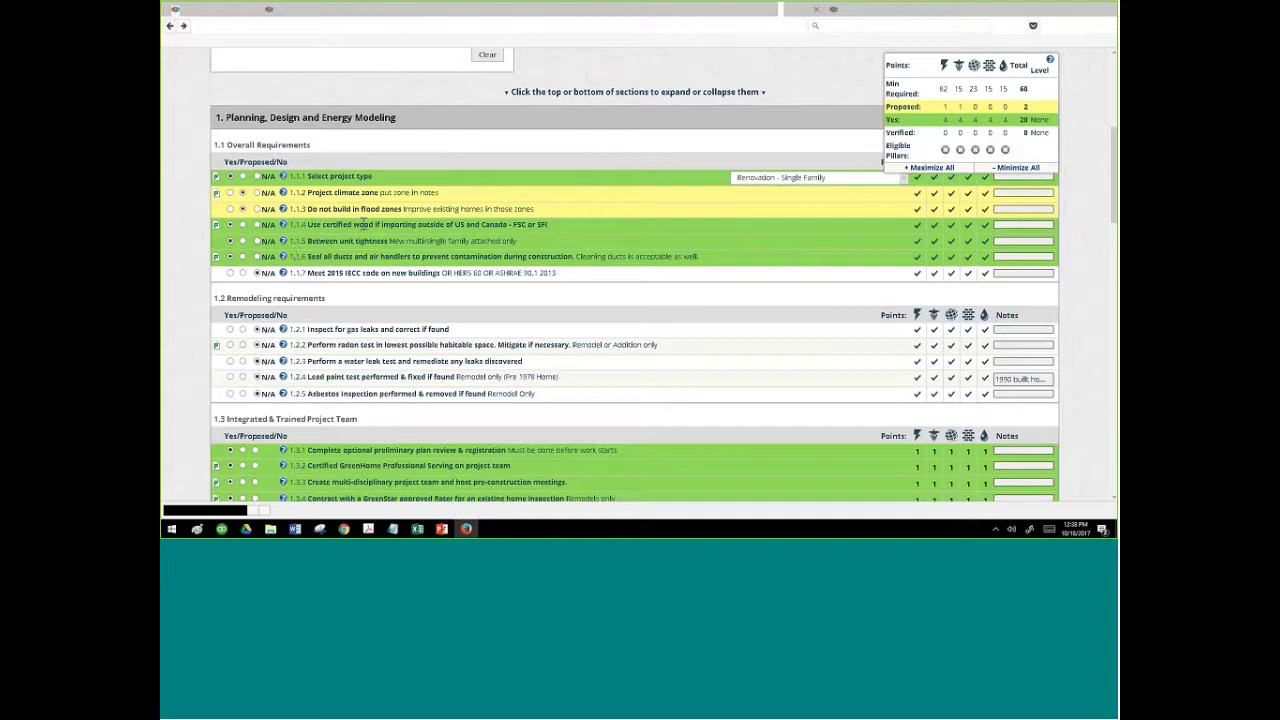
{"action": "left_click", "coordinate": [230, 208]}
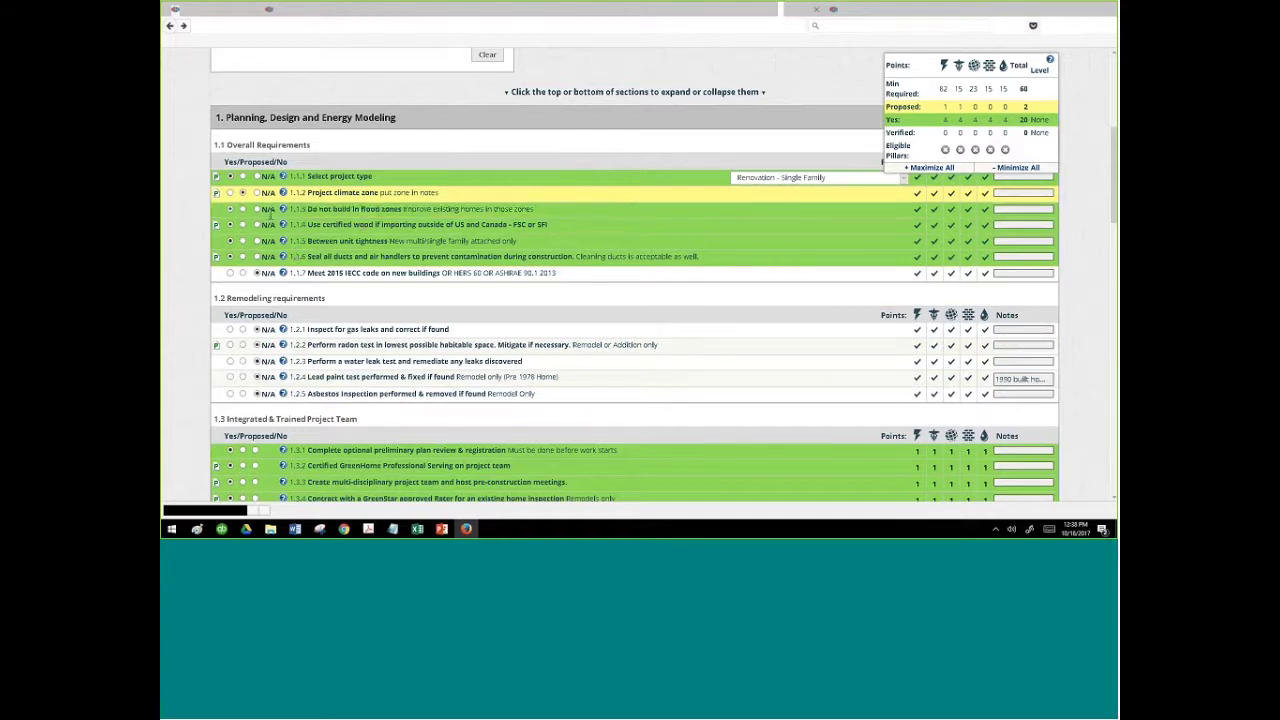
{"action": "left_click", "coordinate": [230, 192]}
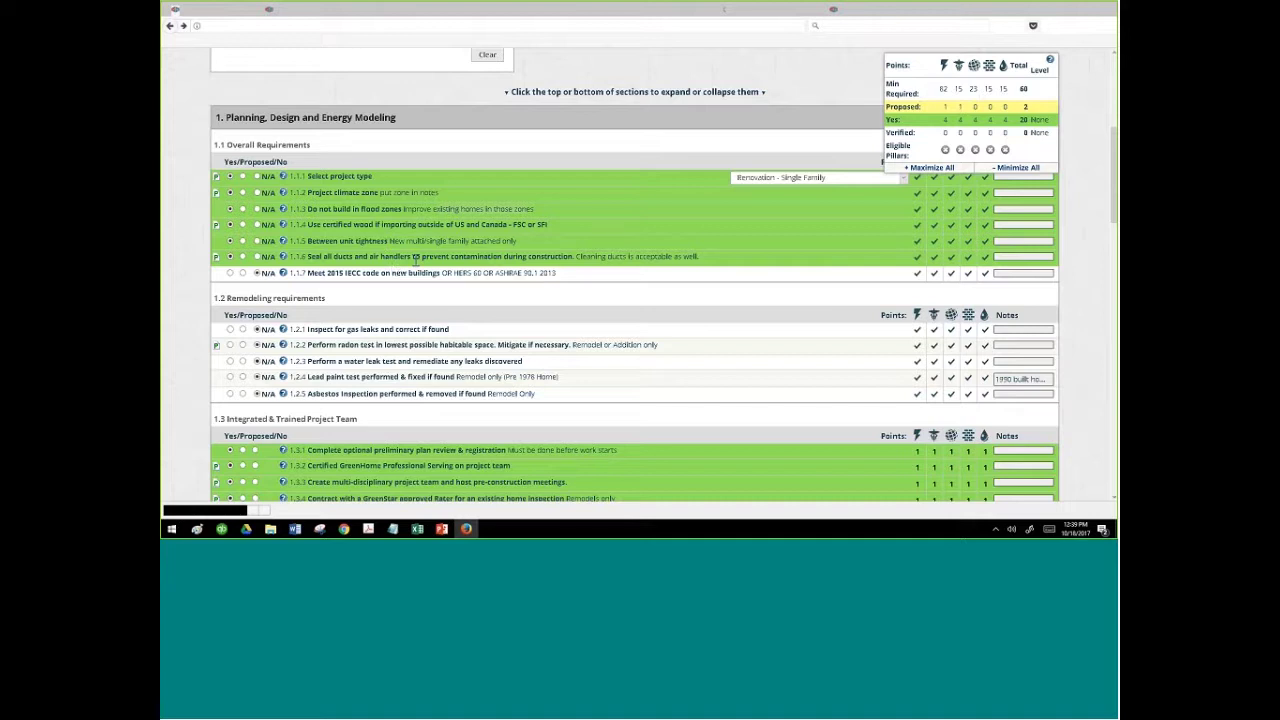
{"action": "left_click", "coordinate": [229, 273]}
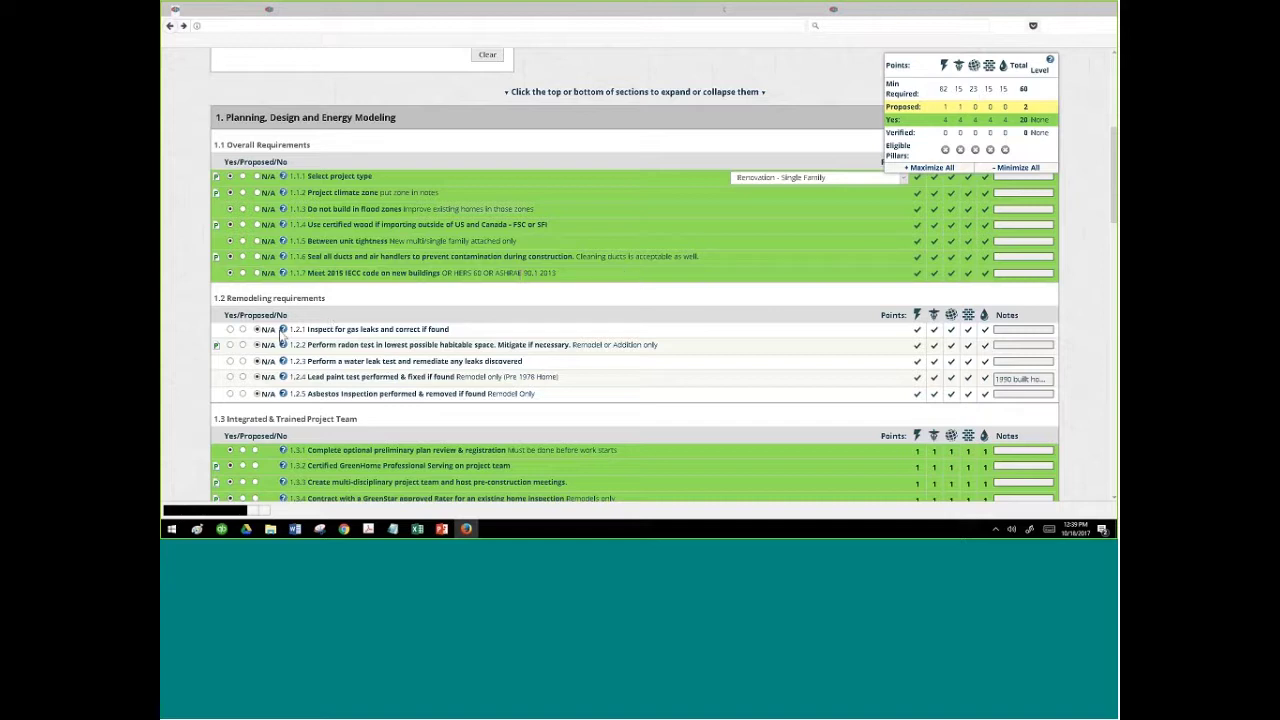
In section 1.2 Remodeling requirements, mark measures 1.2.1 through 1.2.5 as Yes
{"action": "left_click_drag", "start_coordinate": [365, 333], "coordinate": [448, 332]}
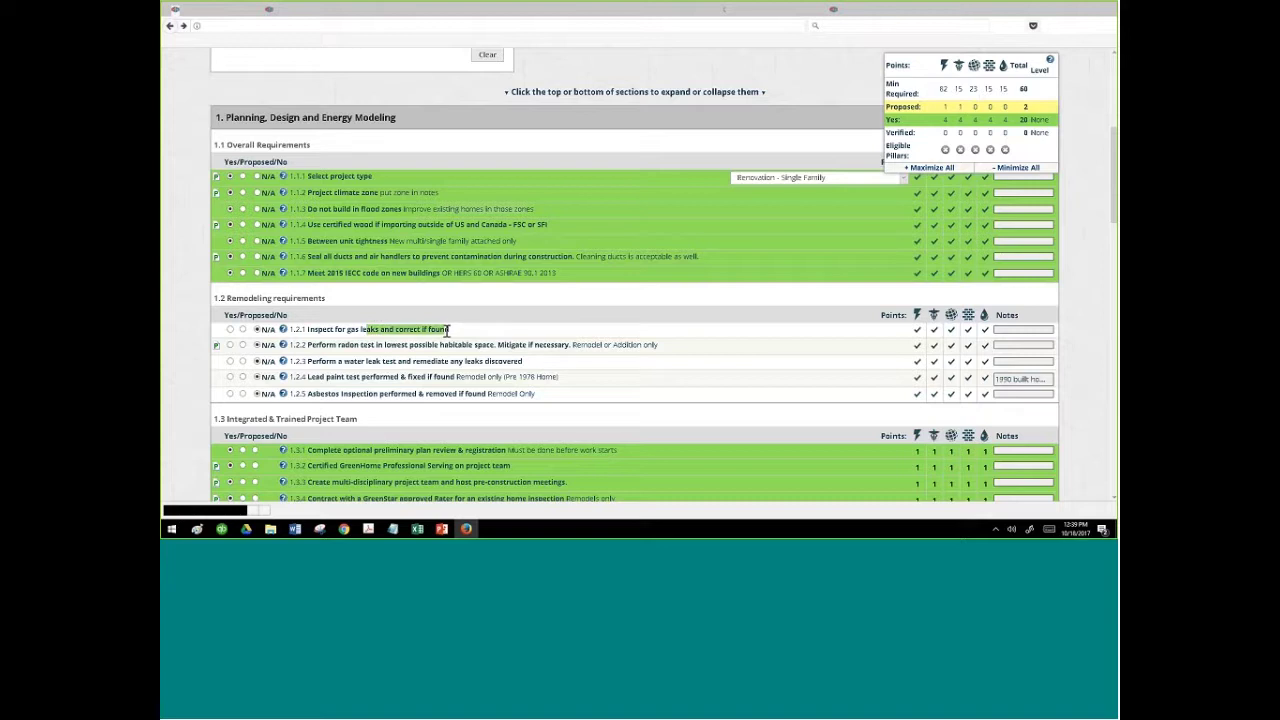
{"action": "left_click", "coordinate": [230, 329]}
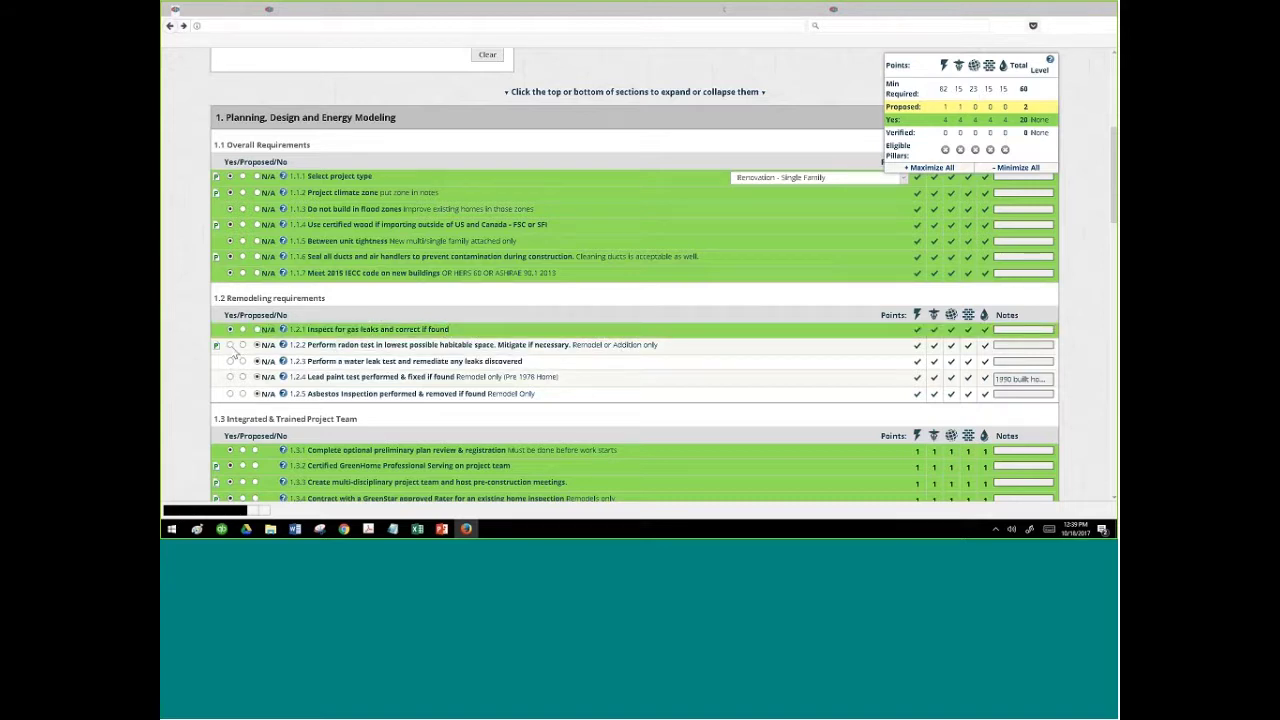
{"action": "left_click", "coordinate": [230, 345]}
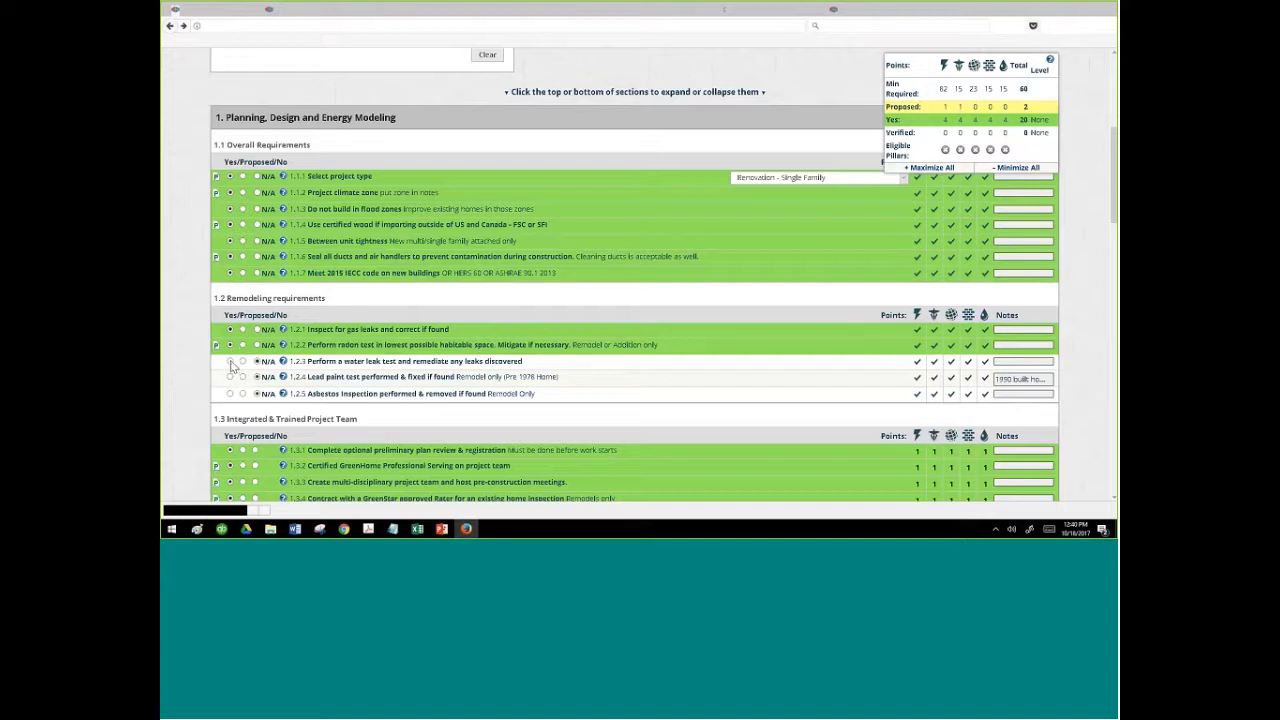
{"action": "left_click", "coordinate": [230, 361]}
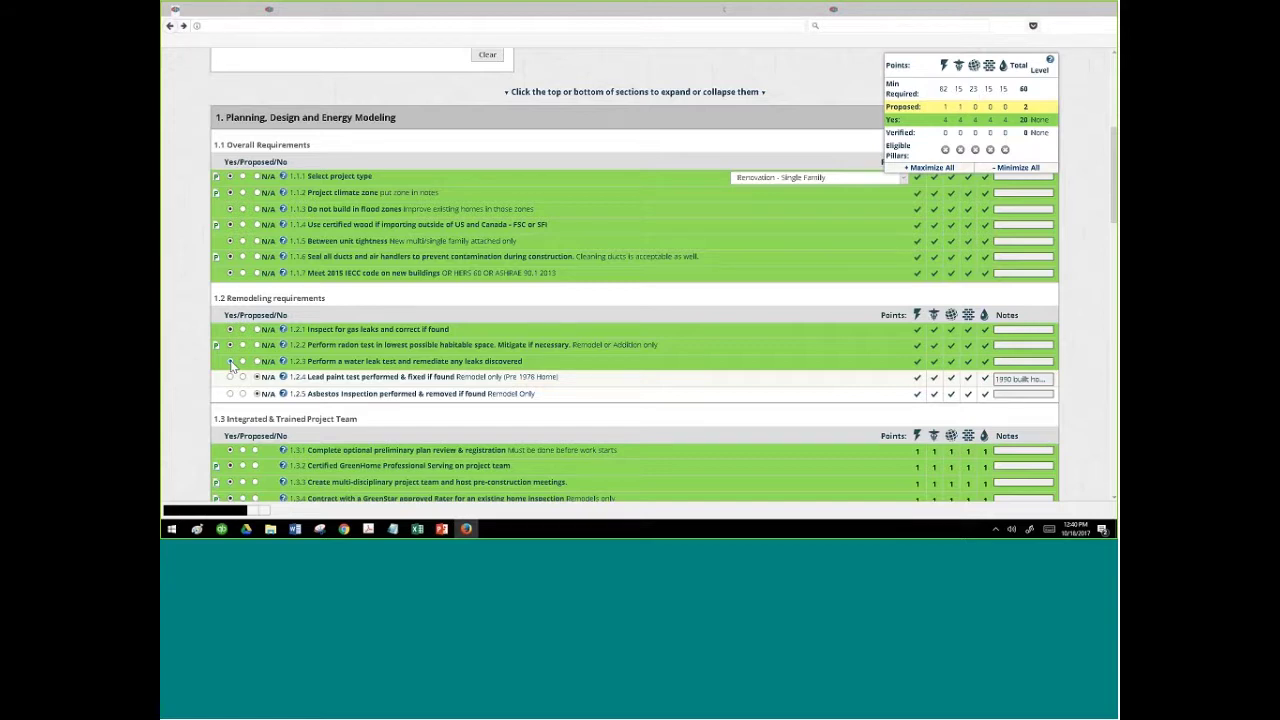
{"action": "left_click", "coordinate": [230, 377]}
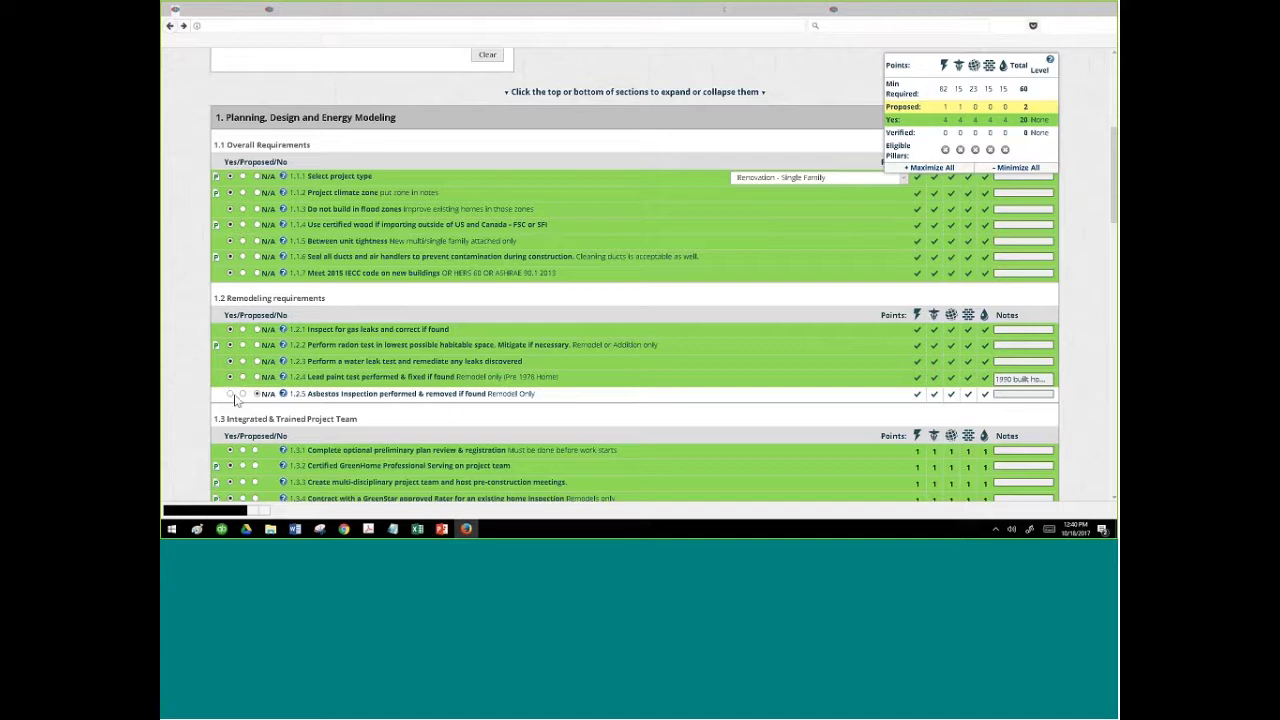
{"action": "left_click", "coordinate": [230, 394]}
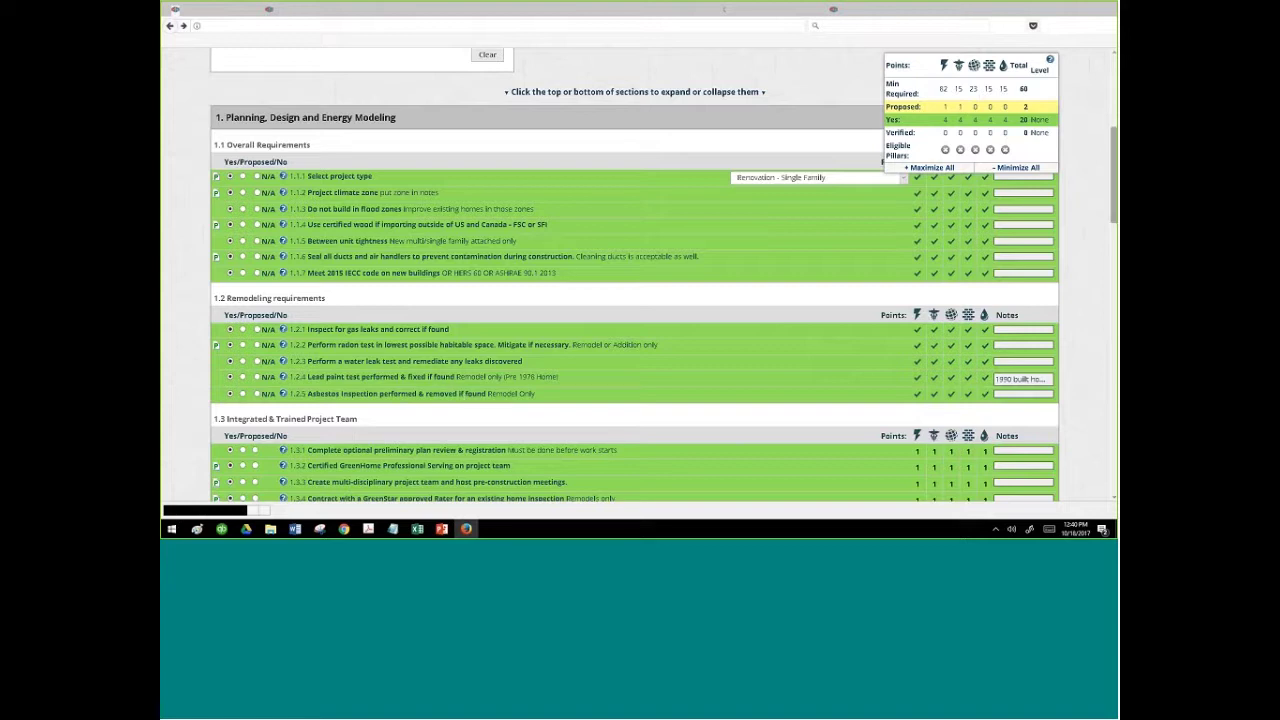
Collapse Planning, Design and Energy Modeling, expand Building Envelope, and highlight remodel prerequisites 3.2.1 and 3.2.2
{"action": "left_click_drag", "start_coordinate": [1113, 158], "coordinate": [1113, 176]}
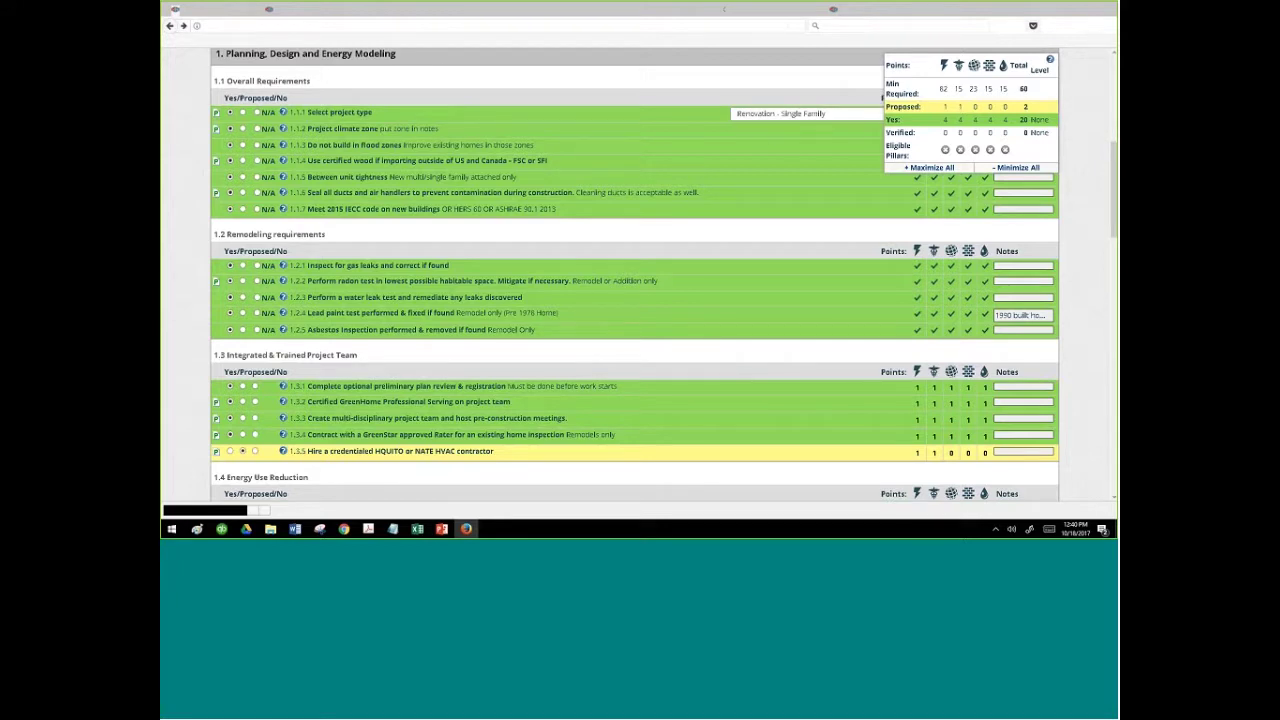
{"action": "left_click", "coordinate": [439, 66]}
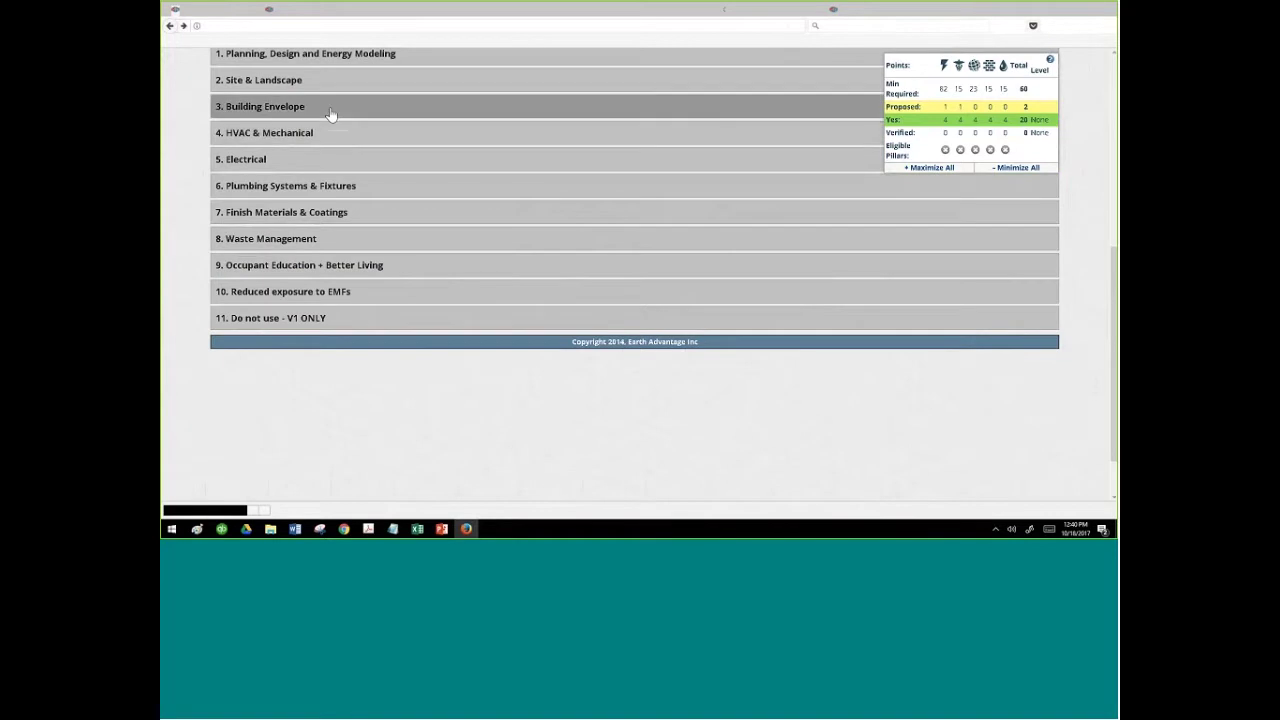
{"action": "left_click", "coordinate": [331, 112]}
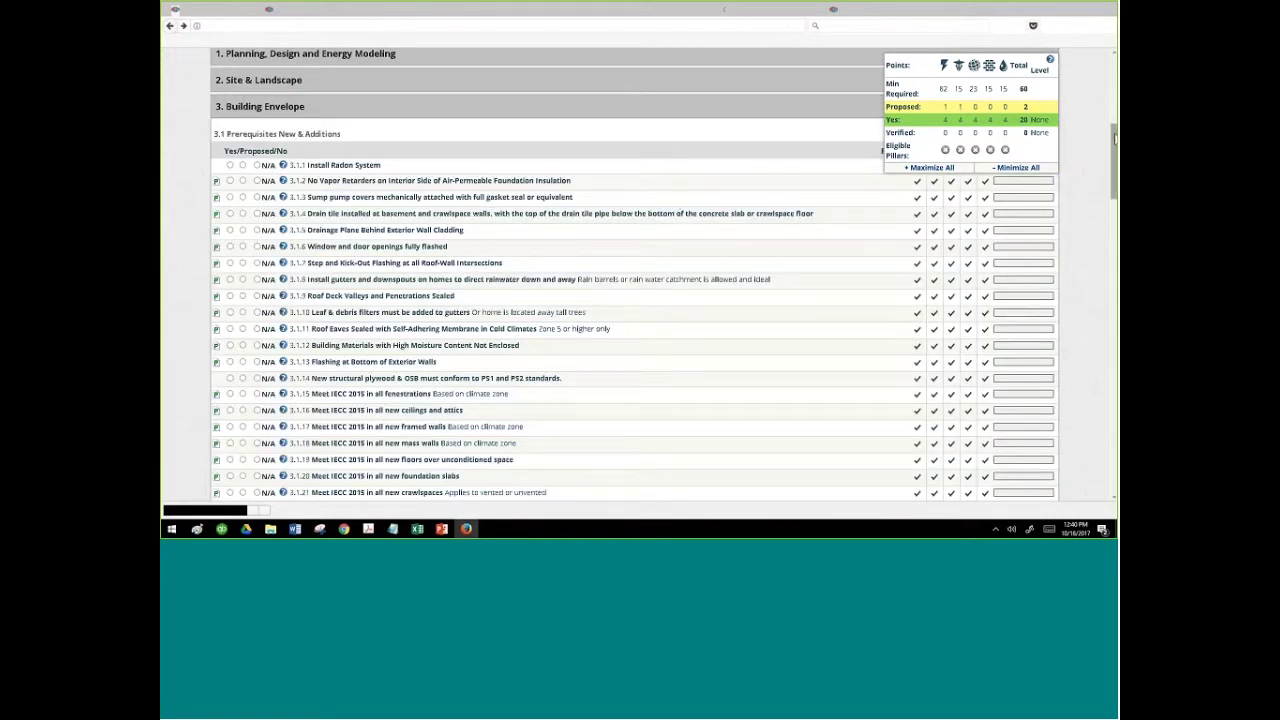
{"action": "left_click_drag", "start_coordinate": [1114, 140], "coordinate": [1114, 214]}
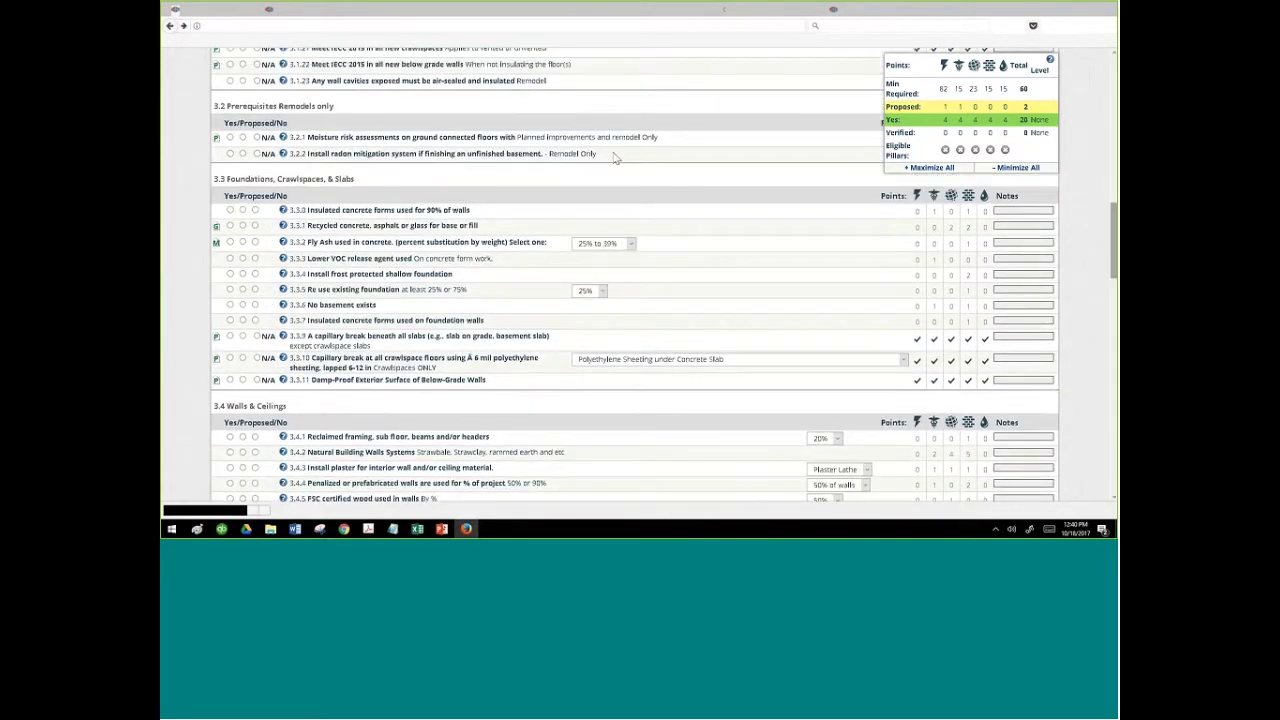
{"action": "left_click_drag", "start_coordinate": [312, 137], "coordinate": [530, 138]}
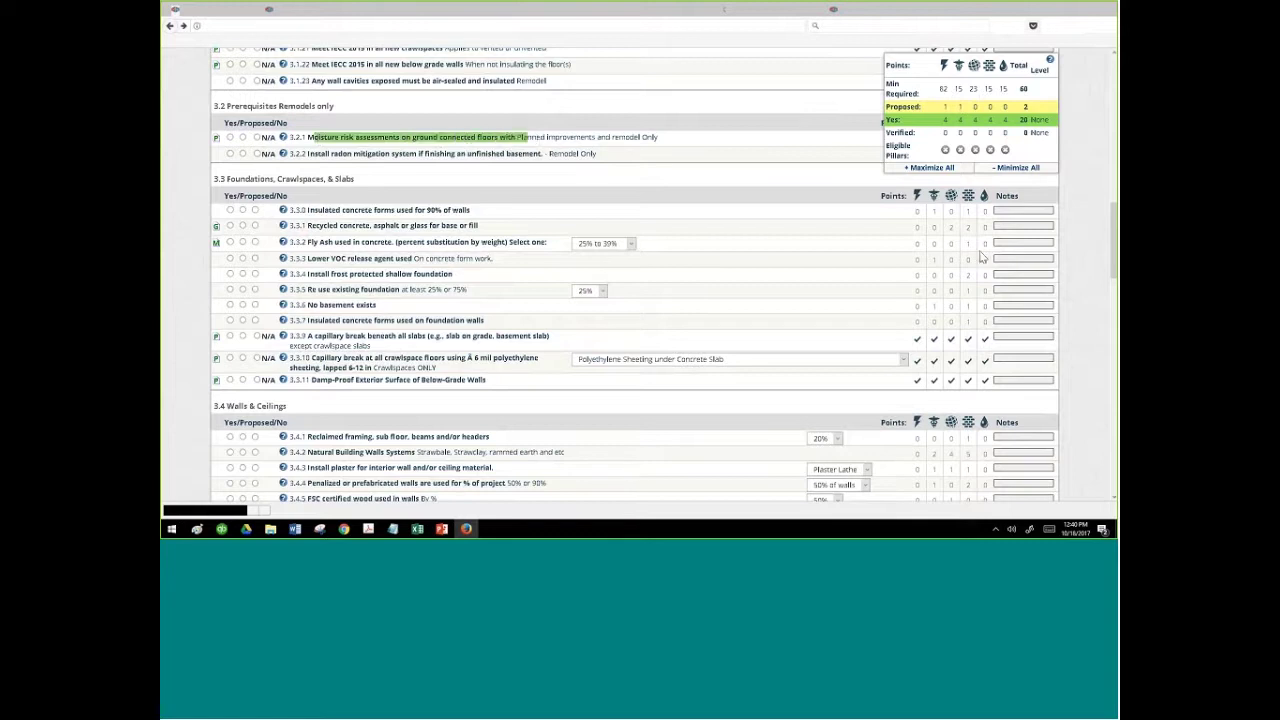
{"action": "left_click_drag", "start_coordinate": [1114, 242], "coordinate": [1114, 234]}
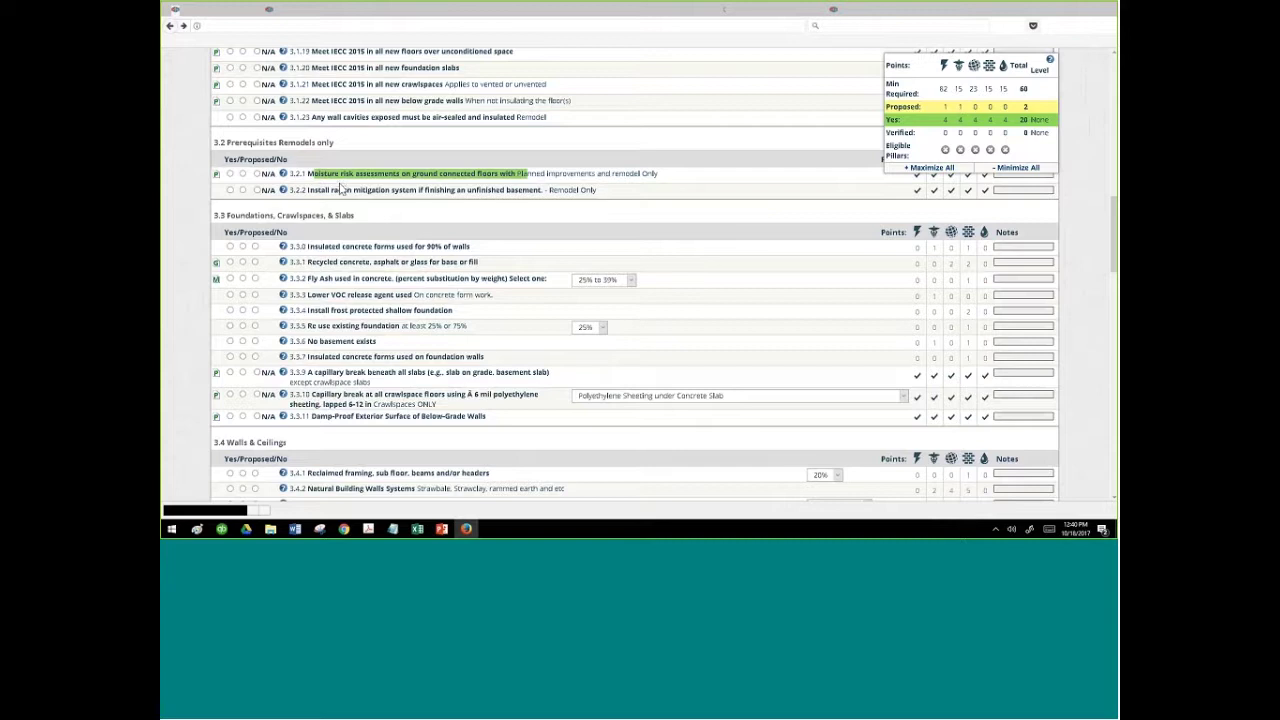
{"action": "left_click_drag", "start_coordinate": [331, 190], "coordinate": [524, 189]}
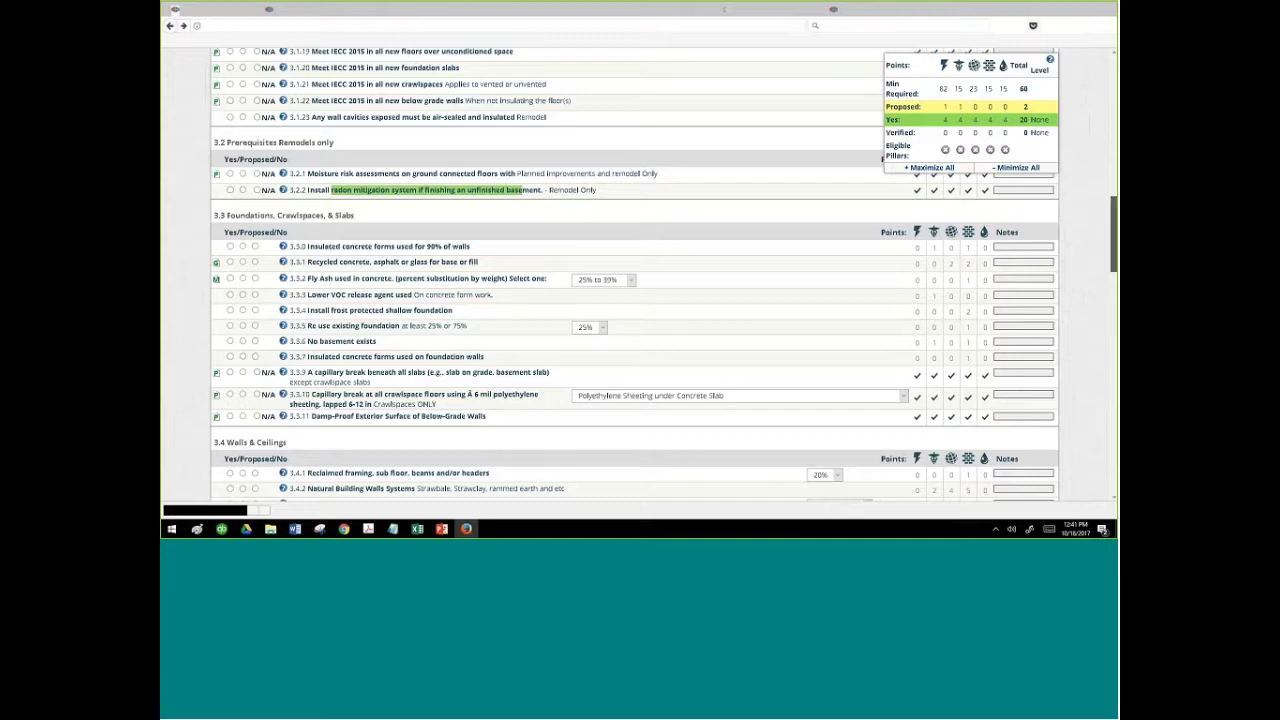
Collapse the Building Envelope section, expand HVAC & Mechanical, and highlight part of measure 4.1.1 on whole house ventilation
{"action": "scroll", "coordinate": [635, 300], "scroll_direction": "up", "scroll_amount": 1}
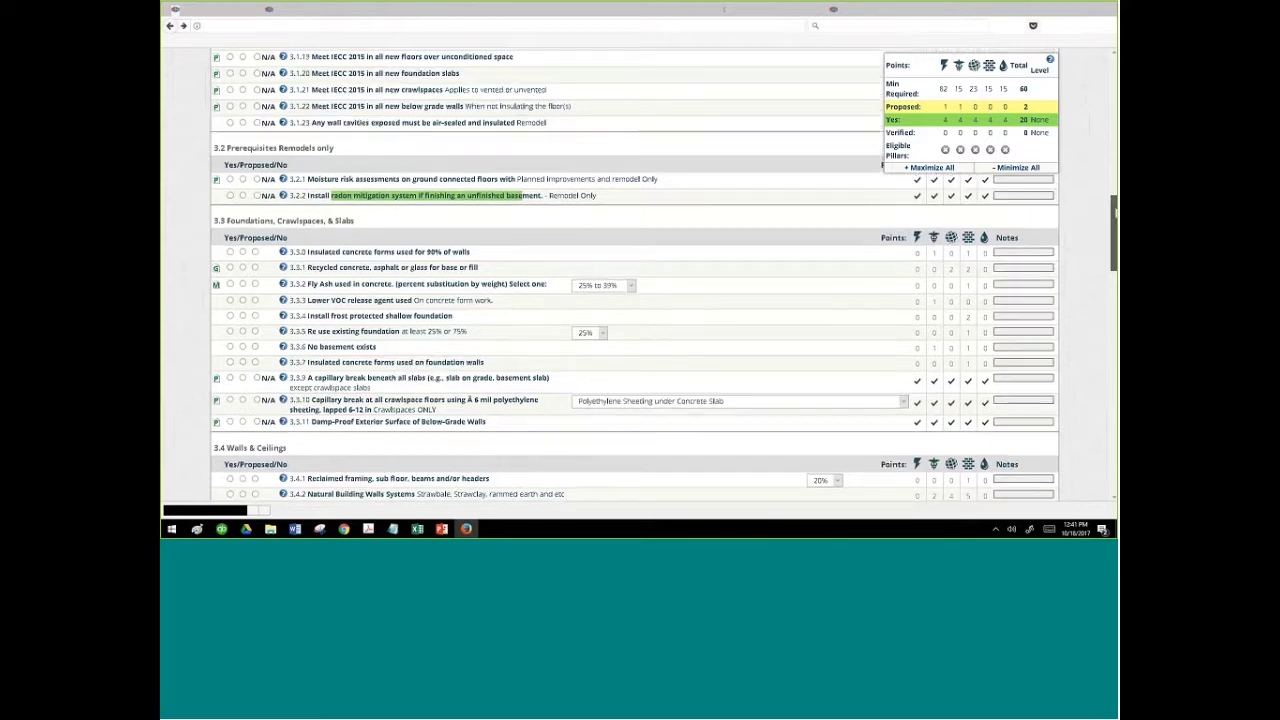
{"action": "scroll", "coordinate": [635, 300], "scroll_direction": "up", "scroll_amount": 4}
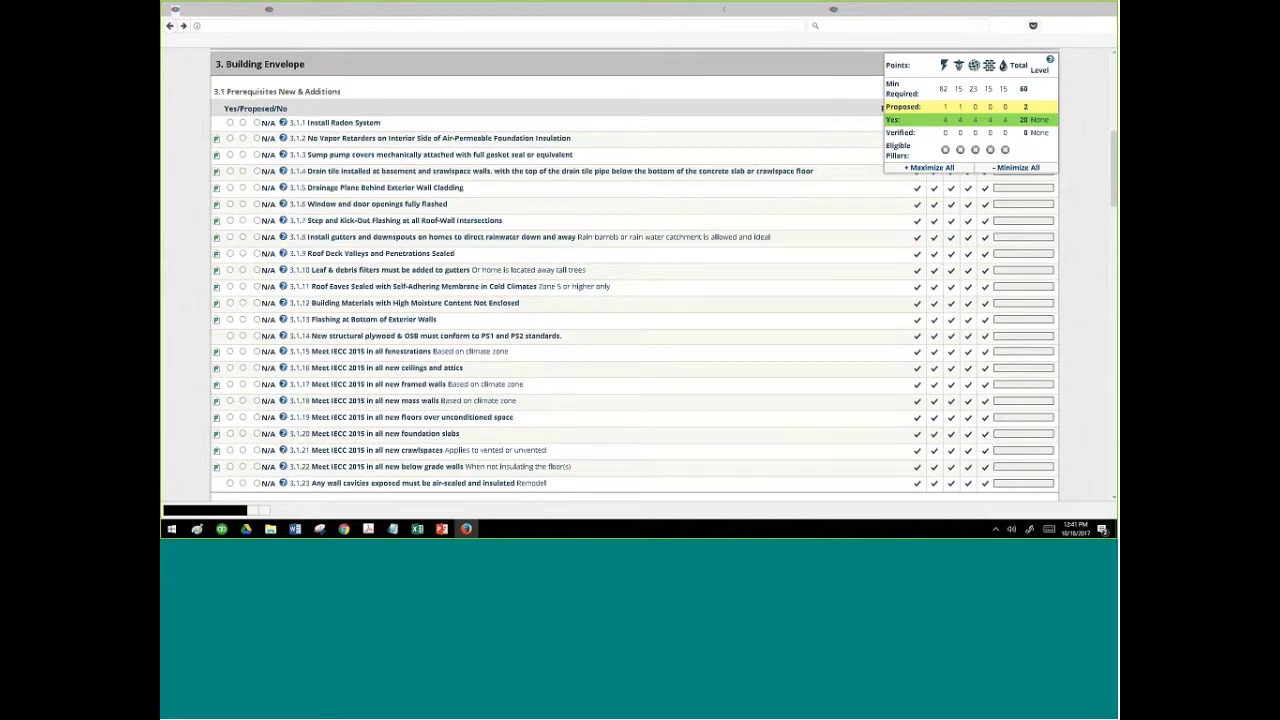
{"action": "left_click", "coordinate": [366, 72]}
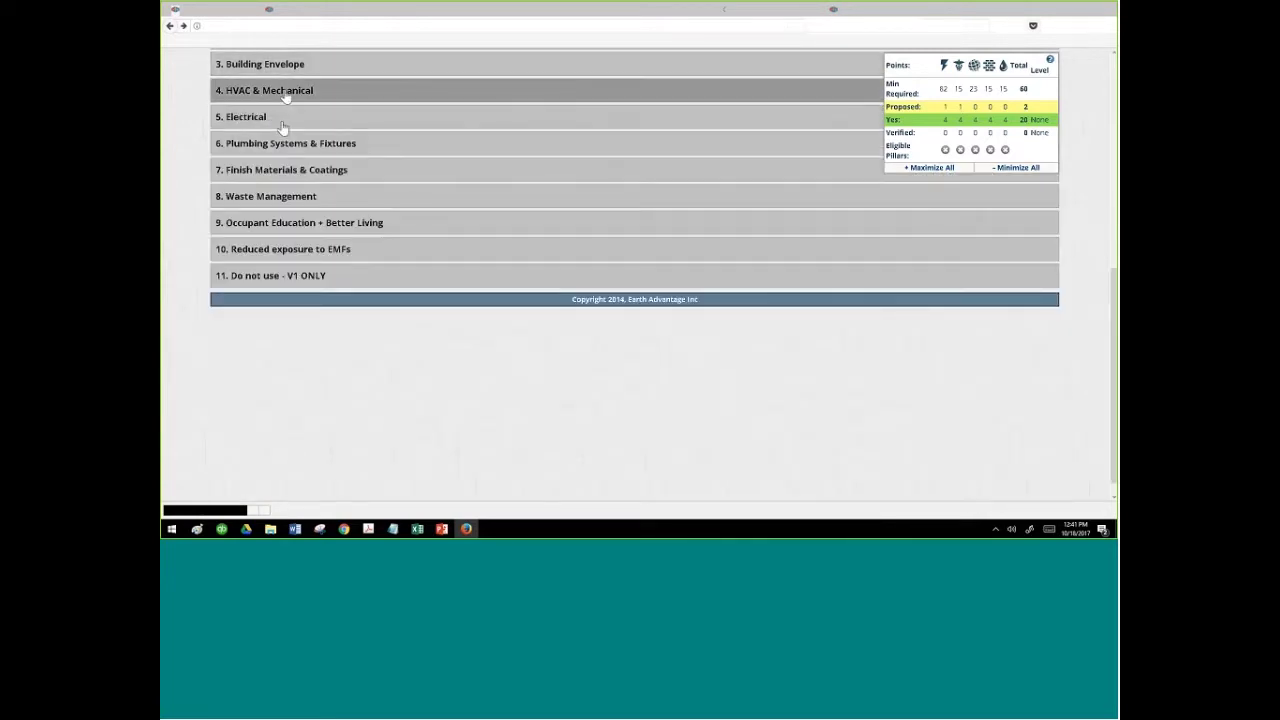
{"action": "left_click", "coordinate": [283, 90]}
{"action": "left_click_drag", "start_coordinate": [368, 149], "coordinate": [437, 149]}
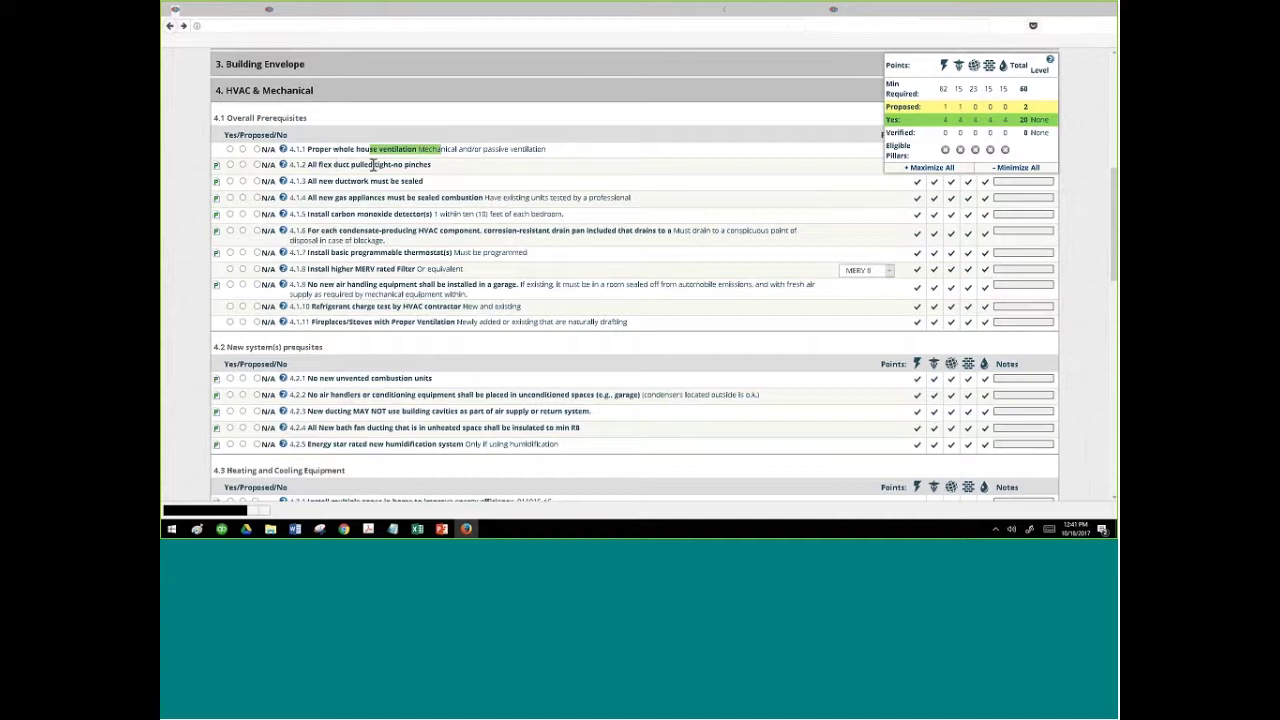
Highlight prerequisites 4.1.2 through 4.1.5, 4.1.10 and 4.1.11 in section 4.1, then look over sections 4.2 and 4.3
{"action": "left_click_drag", "start_coordinate": [329, 165], "coordinate": [431, 166]}
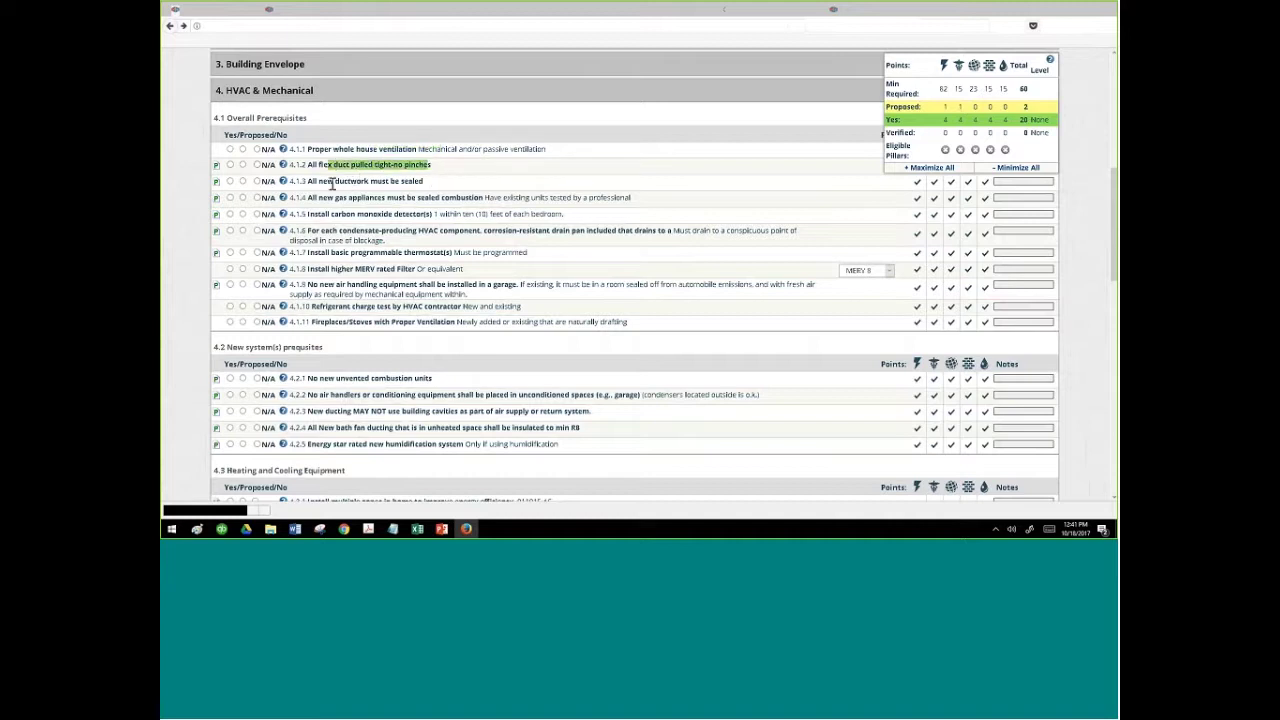
{"action": "left_click_drag", "start_coordinate": [323, 181], "coordinate": [422, 181]}
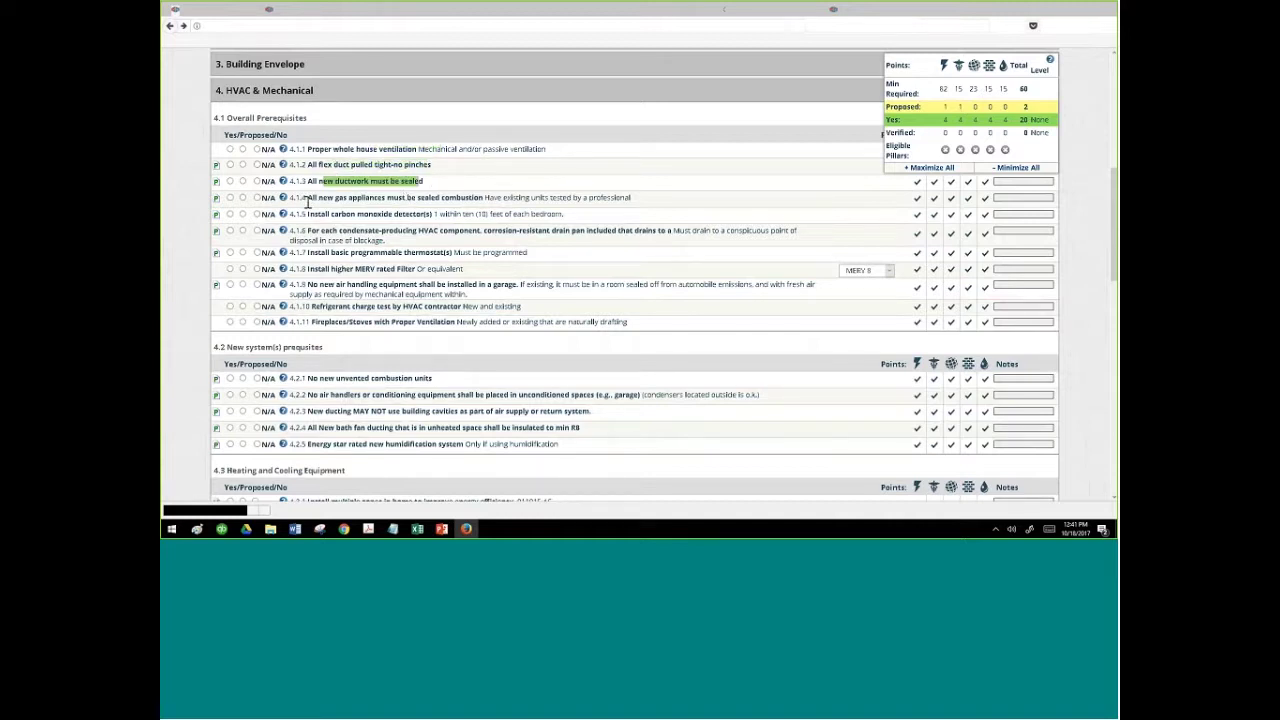
{"action": "left_click_drag", "start_coordinate": [322, 197], "coordinate": [483, 197]}
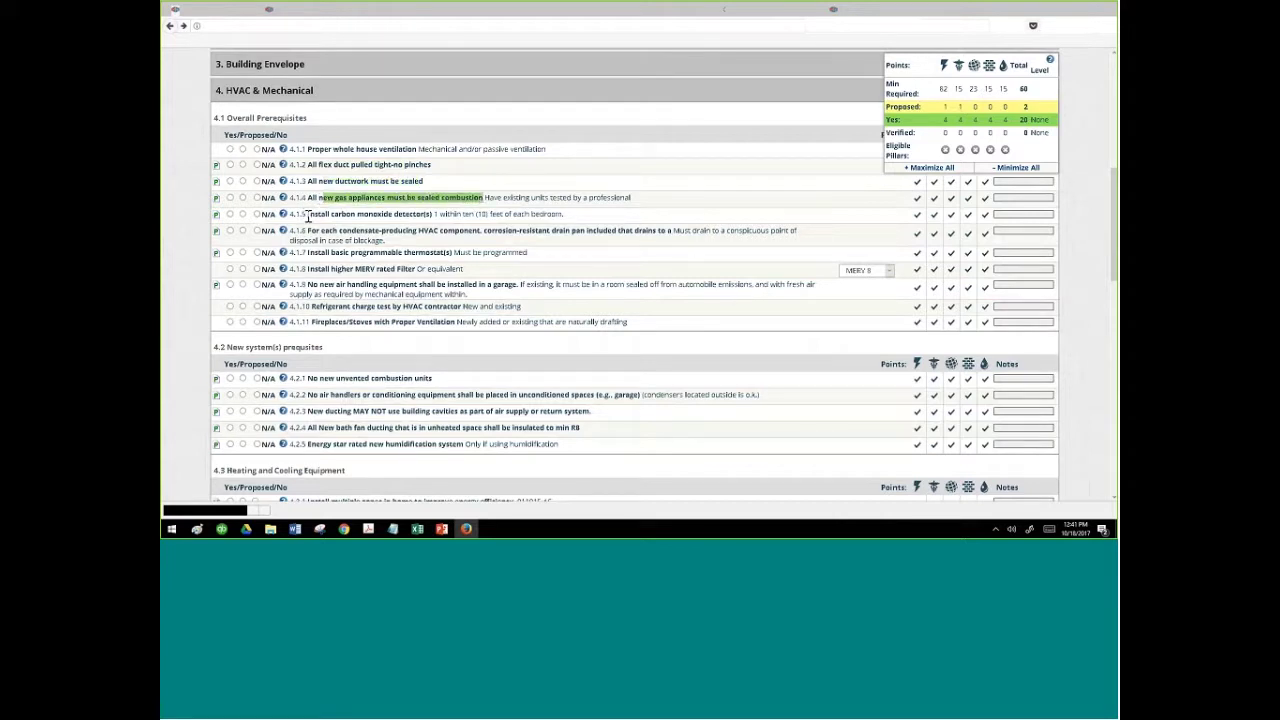
{"action": "left_click_drag", "start_coordinate": [318, 214], "coordinate": [398, 215]}
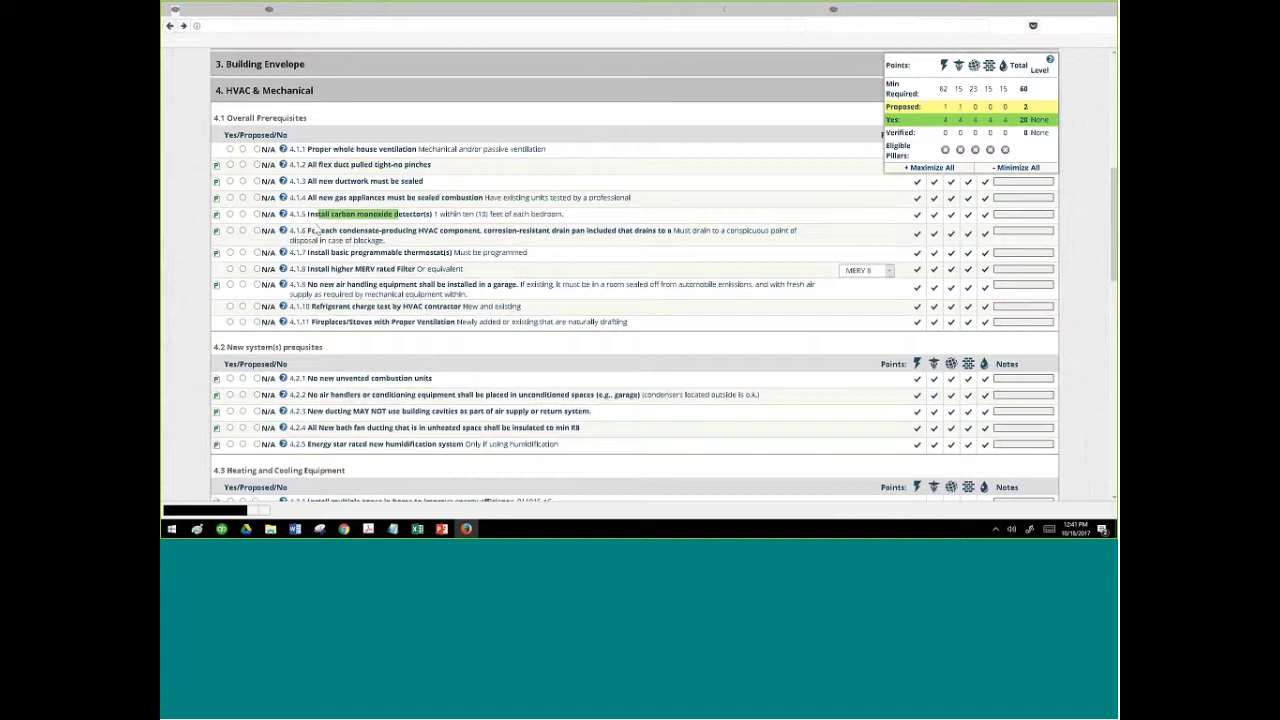
{"action": "mouse_move", "coordinate": [312, 253]}
{"action": "left_mouse_down"}
{"action": "mouse_move", "coordinate": [347, 252]}
{"action": "mouse_move", "coordinate": [354, 269]}
{"action": "mouse_move", "coordinate": [336, 285]}
{"action": "mouse_move", "coordinate": [420, 285]}
{"action": "mouse_move", "coordinate": [412, 308]}
{"action": "left_mouse_up"}
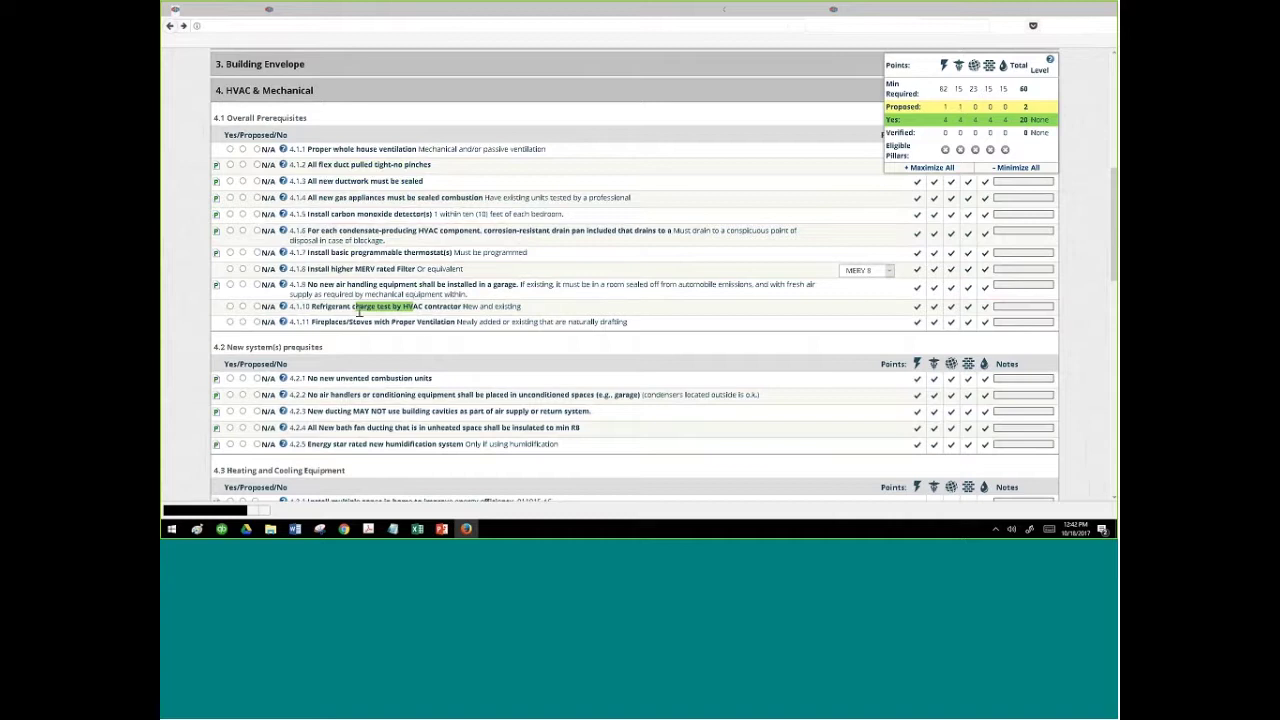
{"action": "left_click_drag", "start_coordinate": [322, 322], "coordinate": [446, 324]}
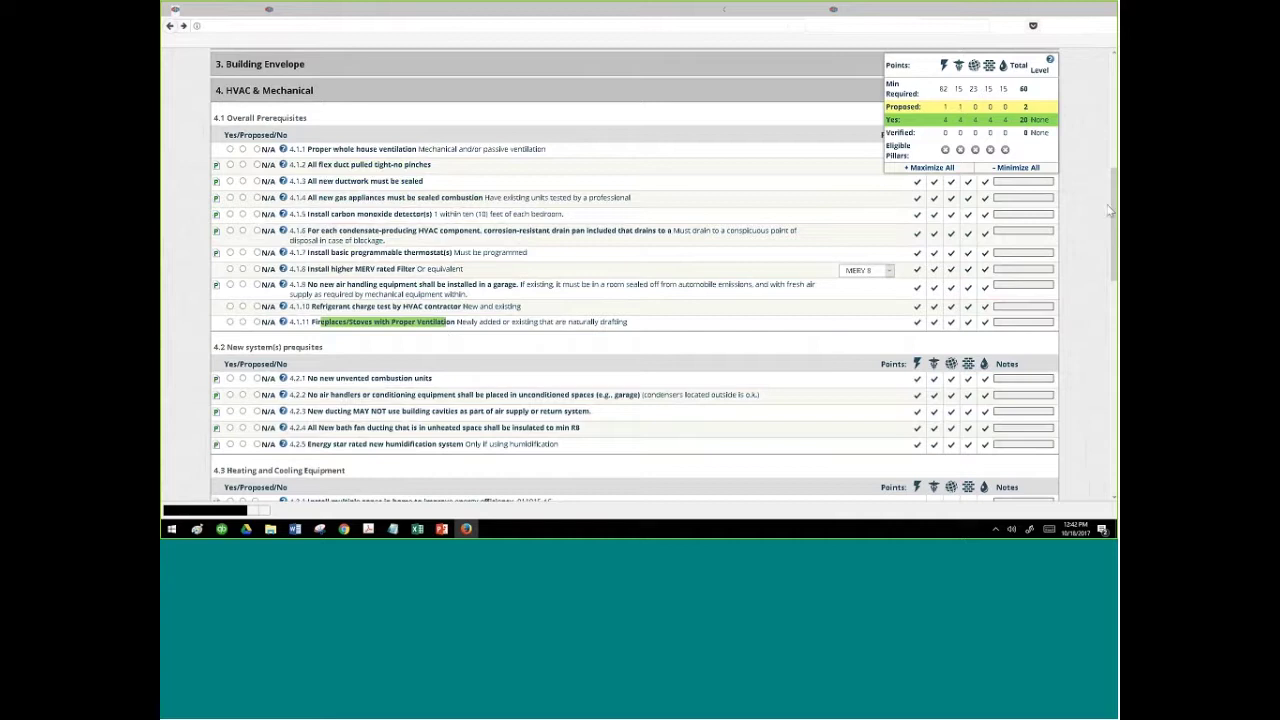
{"action": "scroll", "coordinate": [621, 236], "scroll_direction": "down", "scroll_amount": 2}
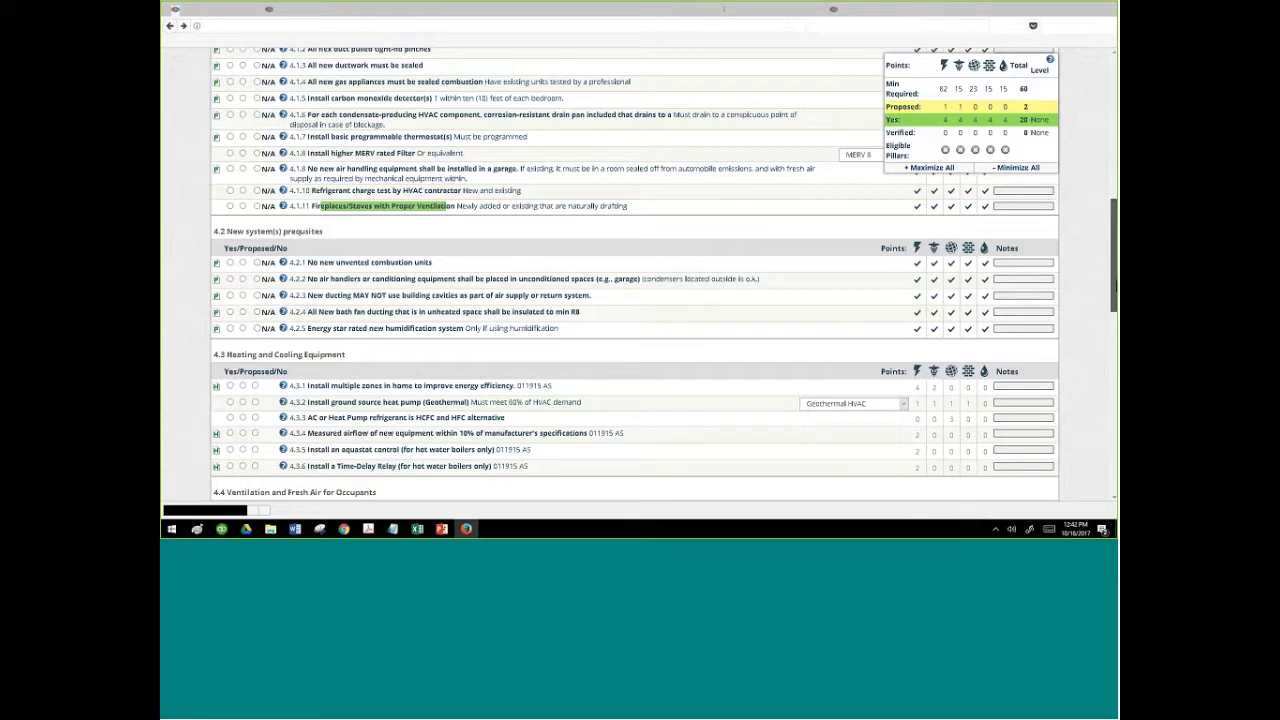
Collapse HVAC & Mechanical and expand Planning, Design and Energy Modeling to view sections 1.4 Energy Use Reduction and 1.5 Design
{"action": "scroll", "coordinate": [883, 122], "scroll_direction": "up", "scroll_amount": 2}
{"action": "scroll", "coordinate": [883, 122], "scroll_direction": "up", "scroll_amount": 6}
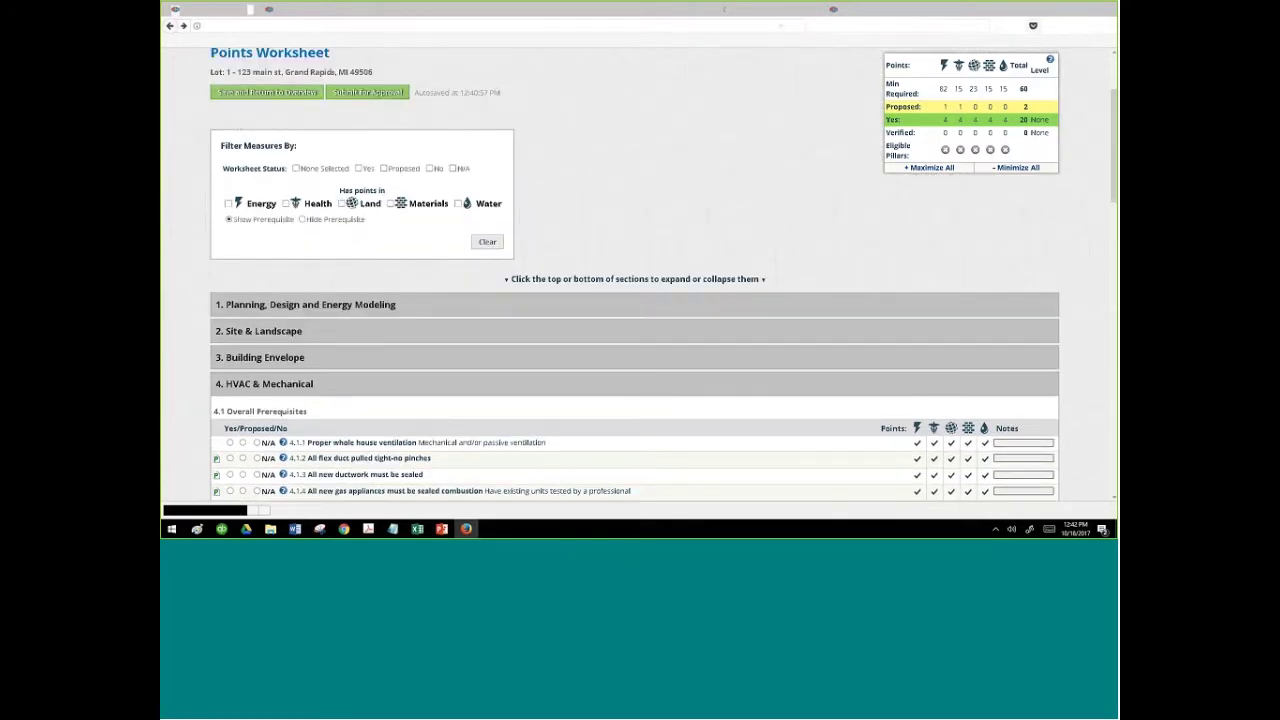
{"action": "left_click", "coordinate": [316, 384]}
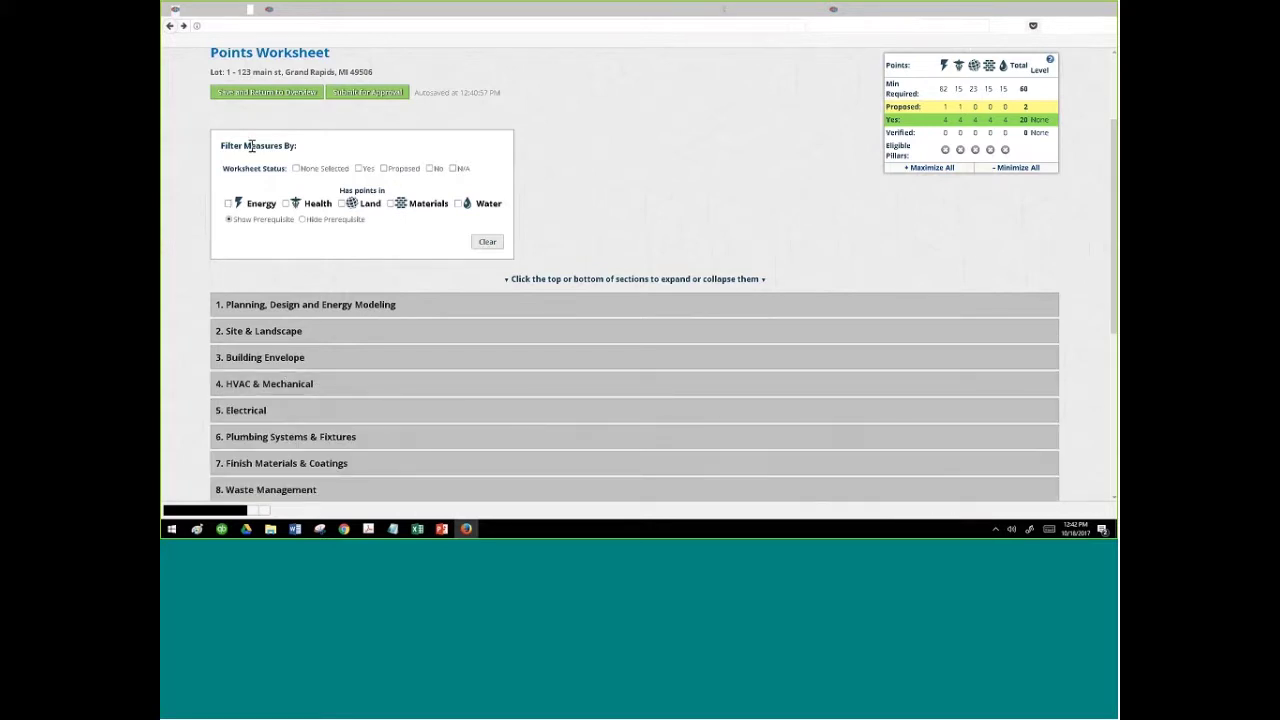
{"action": "left_click", "coordinate": [310, 305]}
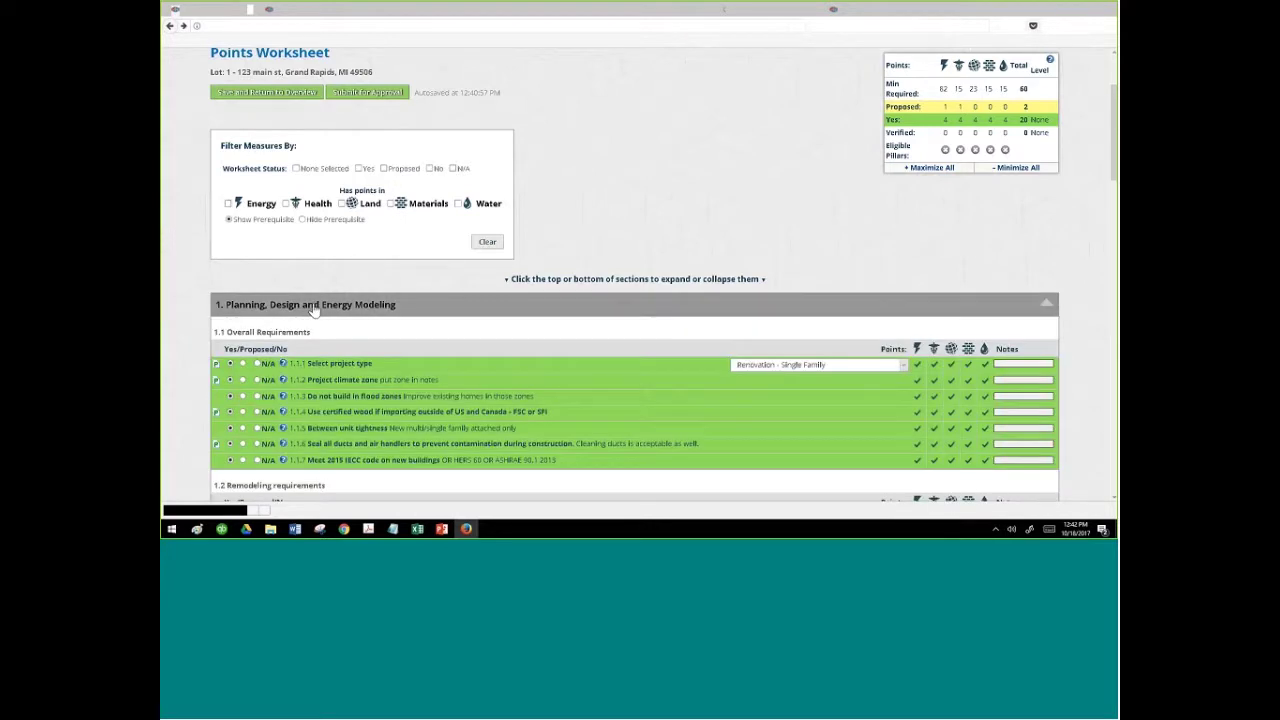
{"action": "left_click_drag", "start_coordinate": [1113, 130], "coordinate": [1107, 255]}
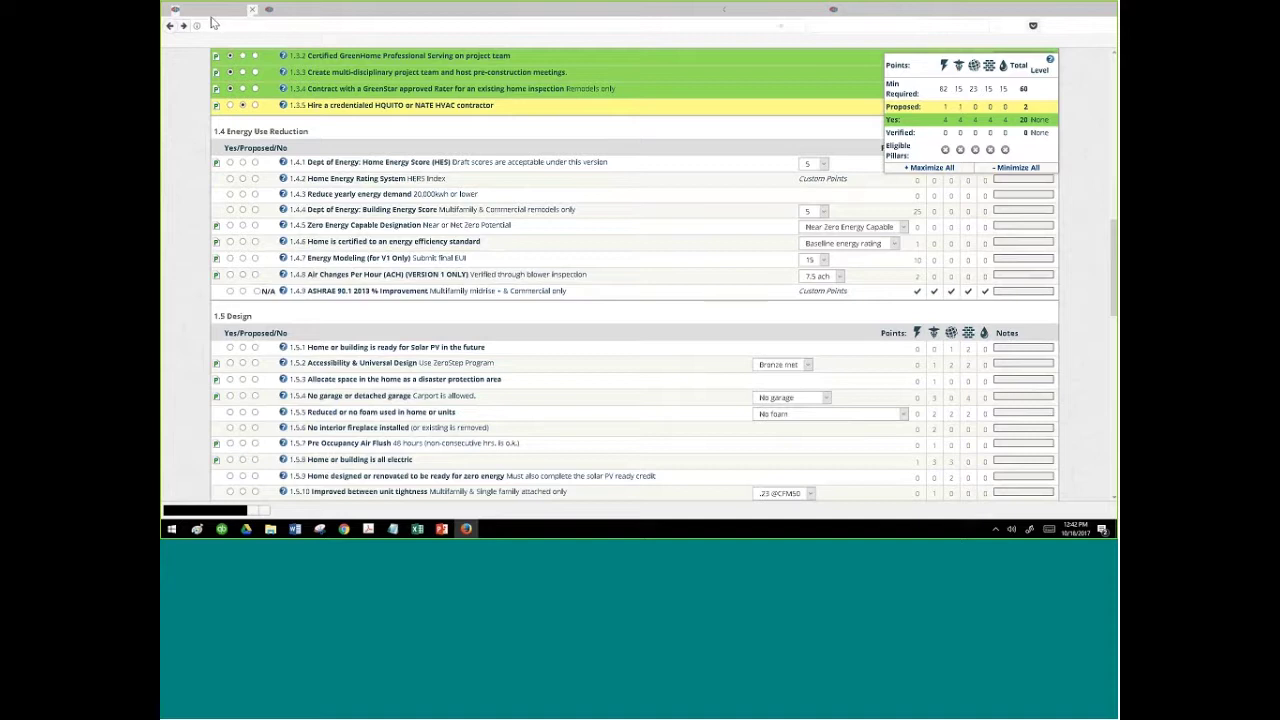
Check the Logan project's overview page, then return to the points worksheet and look back over sections 1.3 and 1.2
{"action": "left_click", "coordinate": [287, 18]}
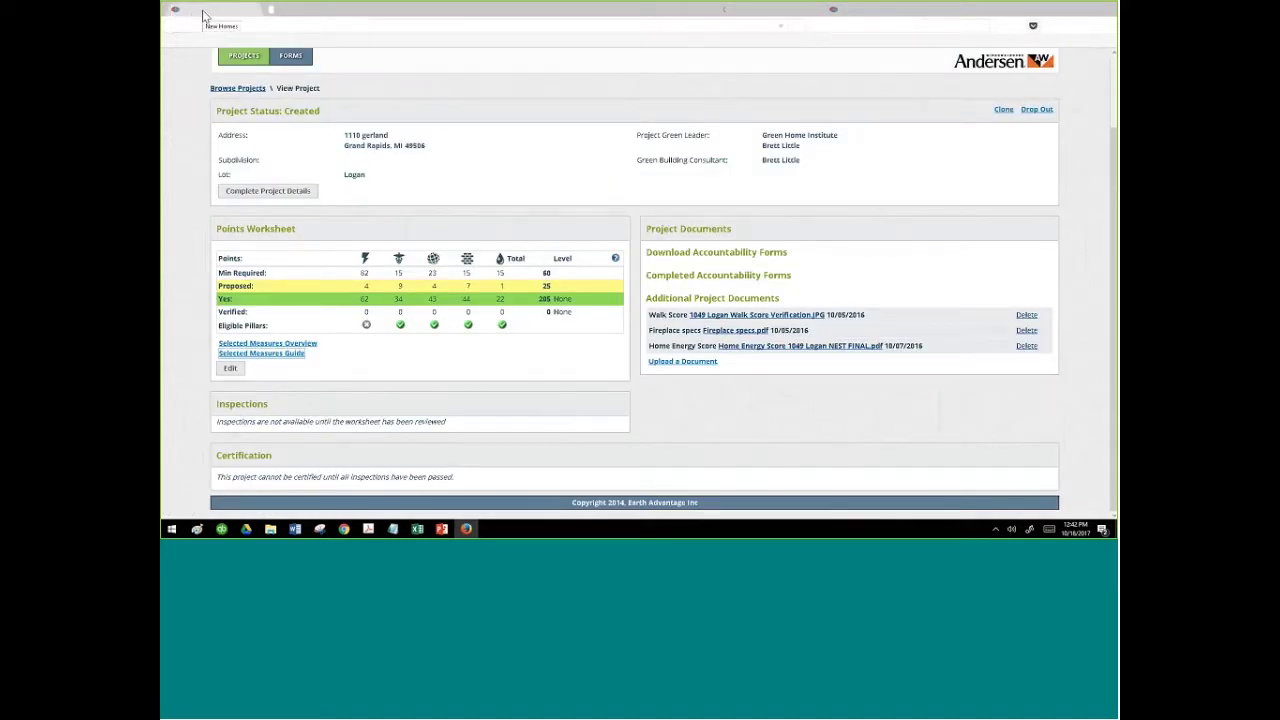
{"action": "left_click", "coordinate": [203, 15]}
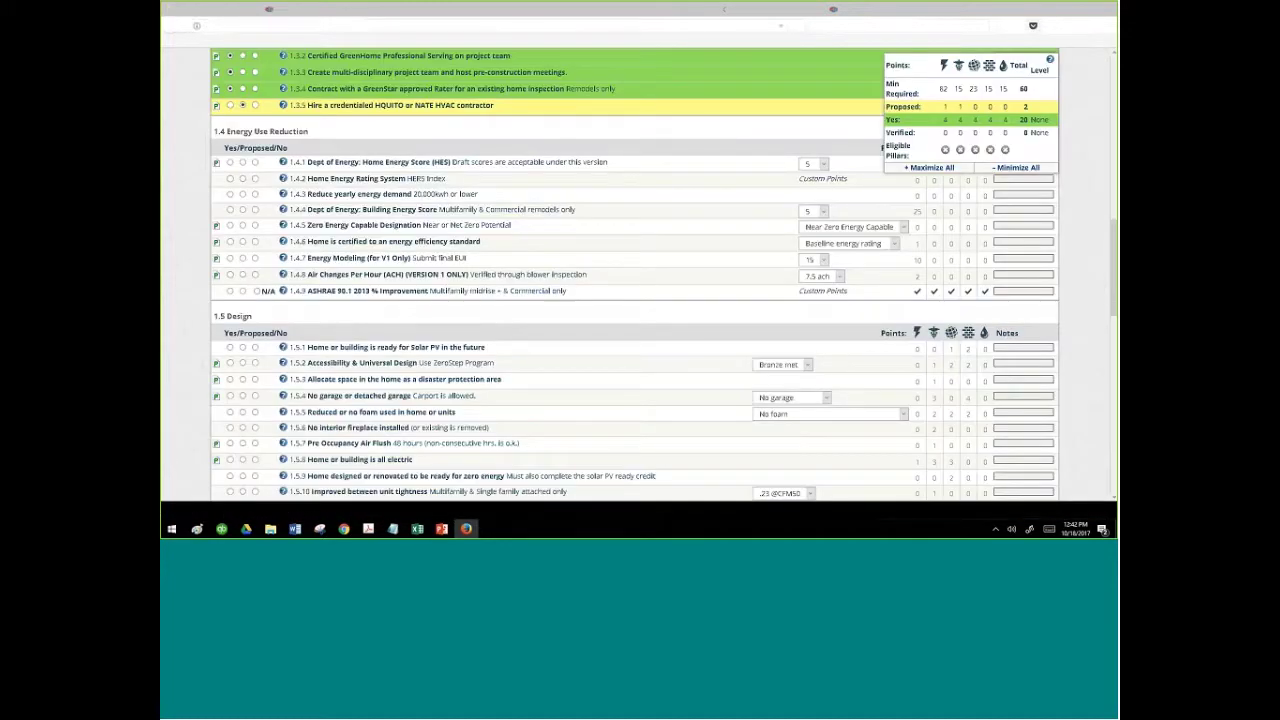
{"action": "scroll", "coordinate": [635, 300], "scroll_direction": "up", "scroll_amount": 2}
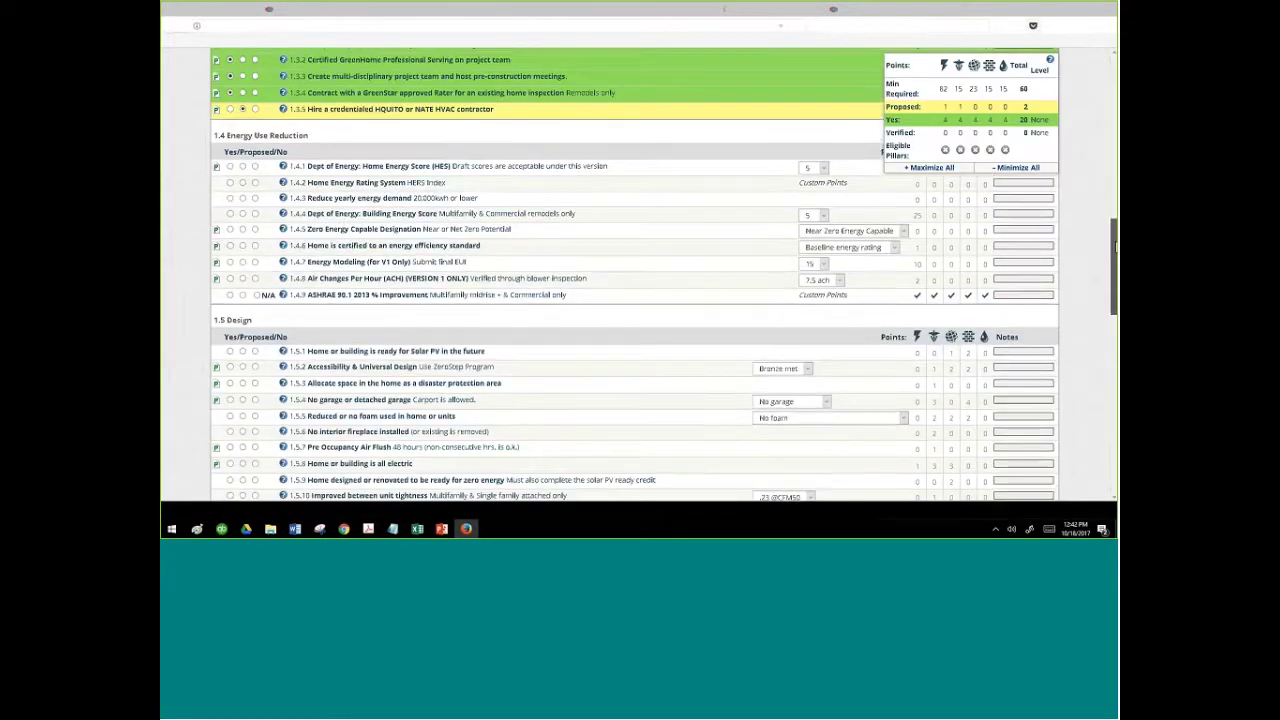
{"action": "scroll", "coordinate": [310, 270], "scroll_direction": "up", "scroll_amount": 2}
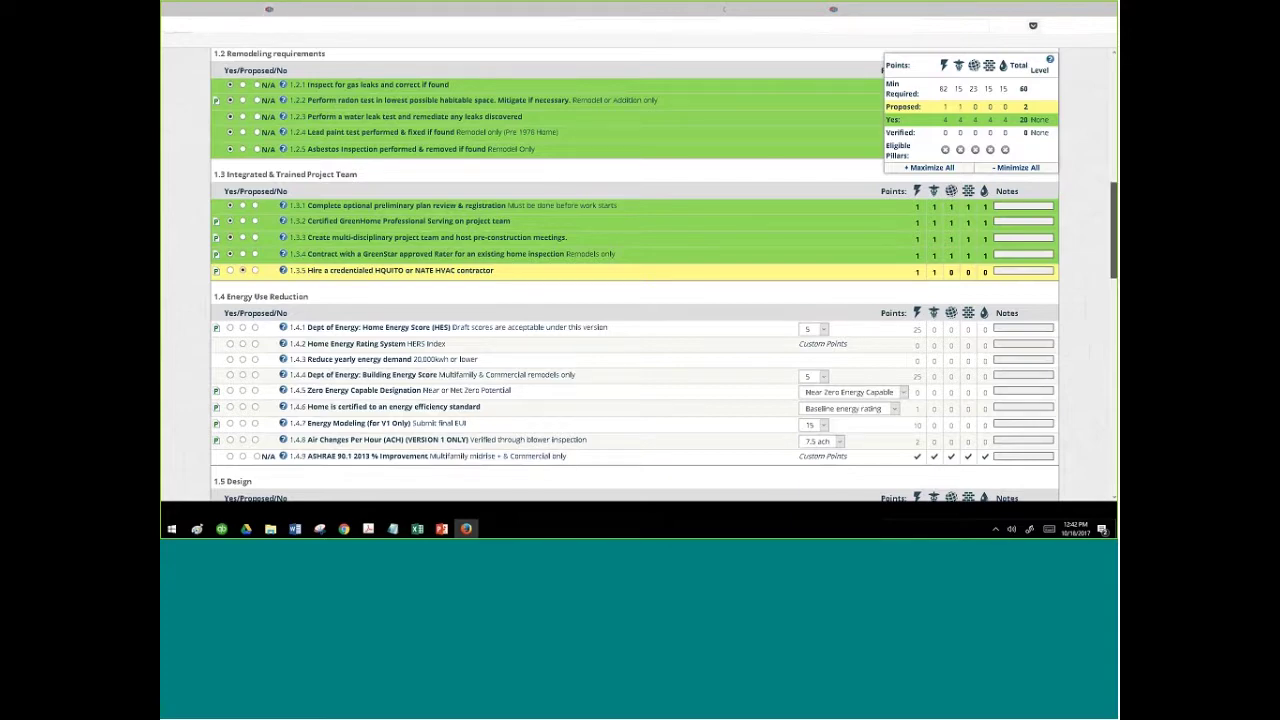
{"action": "scroll", "coordinate": [635, 275], "scroll_direction": "up", "scroll_amount": 15}
Switch to the Logan project's selected measures overview PDF and review its measures from Planning through Finish Materials & Coatings
{"action": "left_click", "coordinate": [293, 12]}
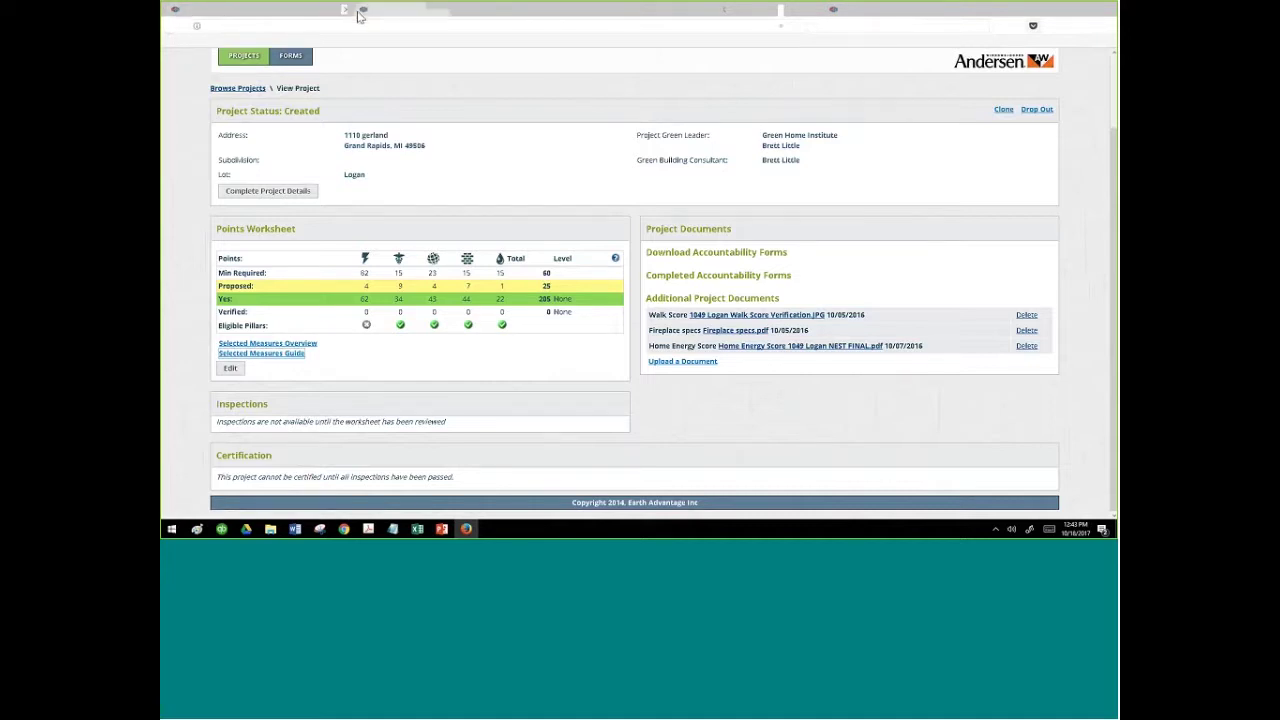
{"action": "left_click", "coordinate": [322, 14]}
{"action": "left_click", "coordinate": [405, 12]}
{"action": "left_click", "coordinate": [325, 12]}
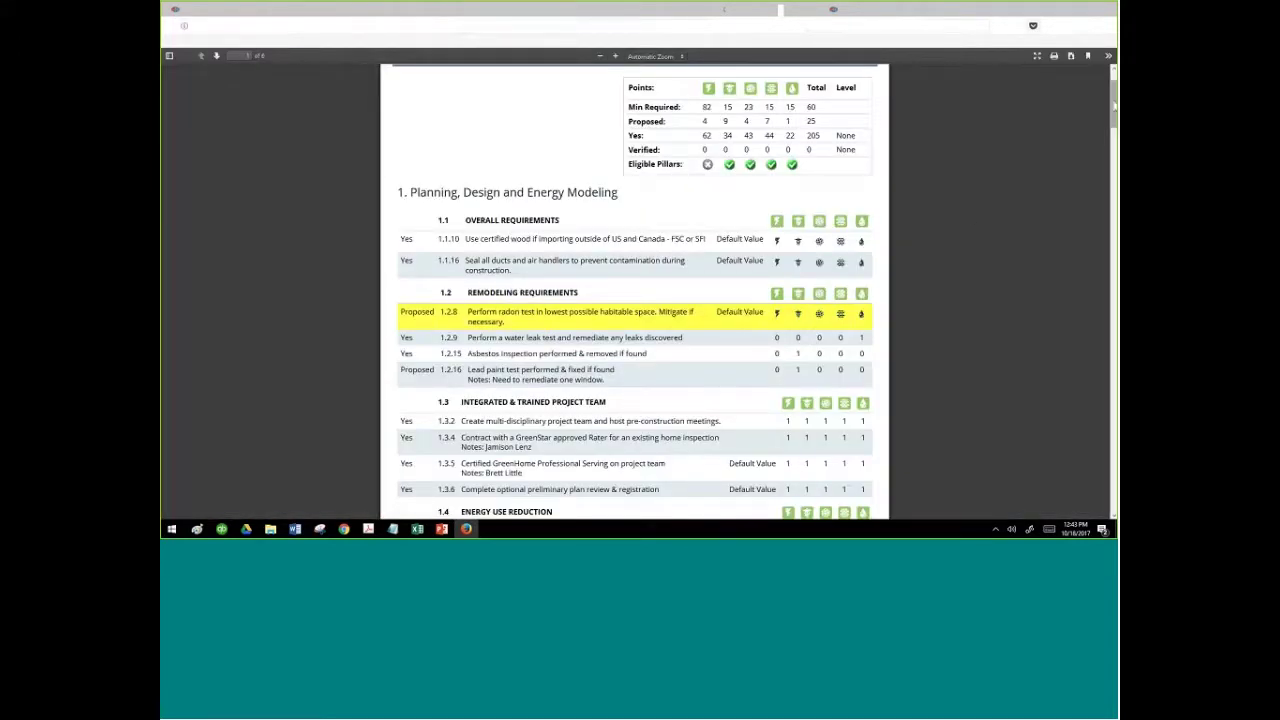
{"action": "scroll", "coordinate": [1114, 102], "scroll_direction": "down", "scroll_amount": 3}
{"action": "scroll", "coordinate": [1114, 102], "scroll_direction": "up", "scroll_amount": 3}
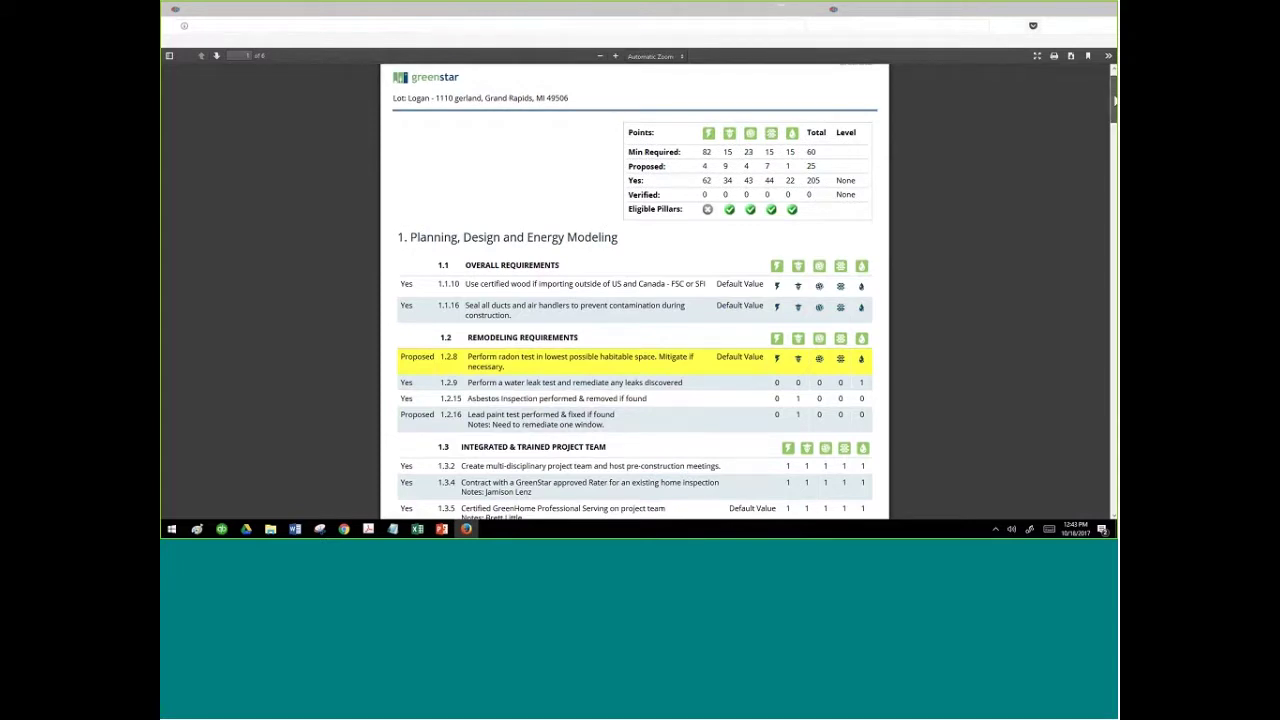
{"action": "scroll", "coordinate": [1114, 102], "scroll_direction": "down", "scroll_amount": 2}
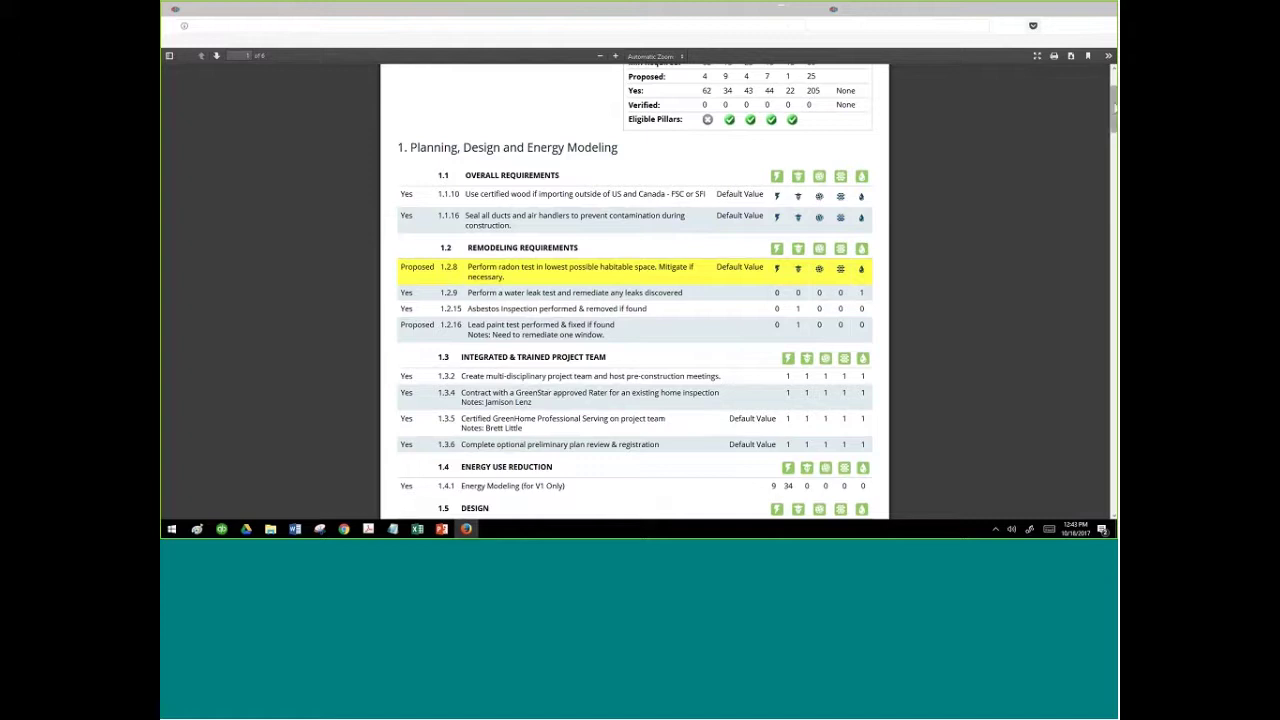
{"action": "scroll", "coordinate": [1103, 150], "scroll_direction": "down", "scroll_amount": 5}
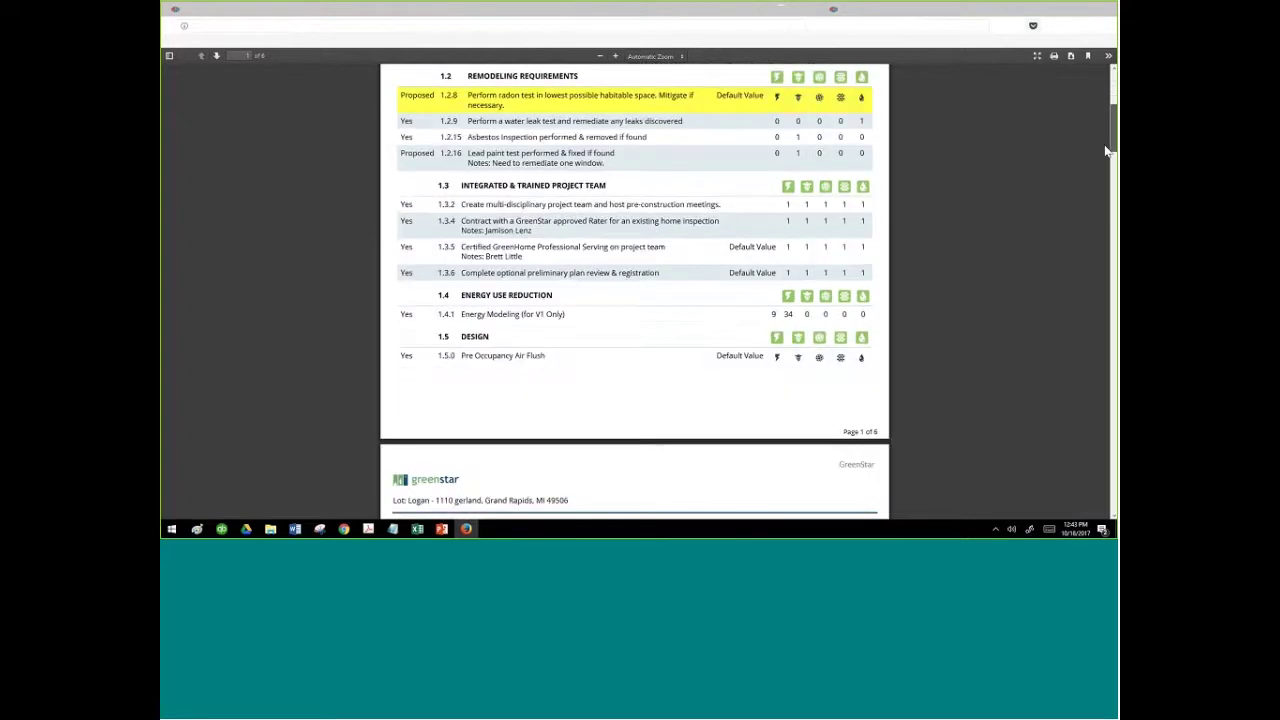
{"action": "scroll", "coordinate": [1101, 155], "scroll_direction": "down", "scroll_amount": 5}
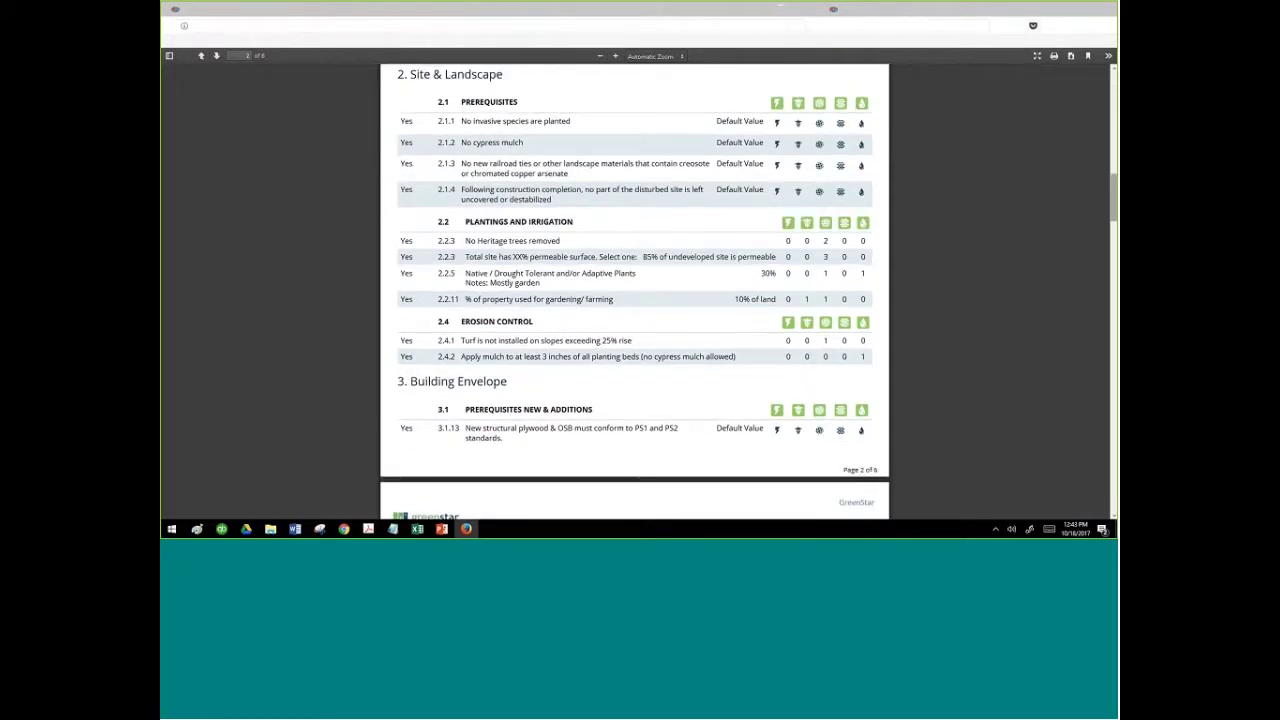
{"action": "scroll", "coordinate": [1112, 200], "scroll_direction": "down", "scroll_amount": 6}
{"action": "scroll", "coordinate": [634, 290], "scroll_direction": "down", "scroll_amount": 10}
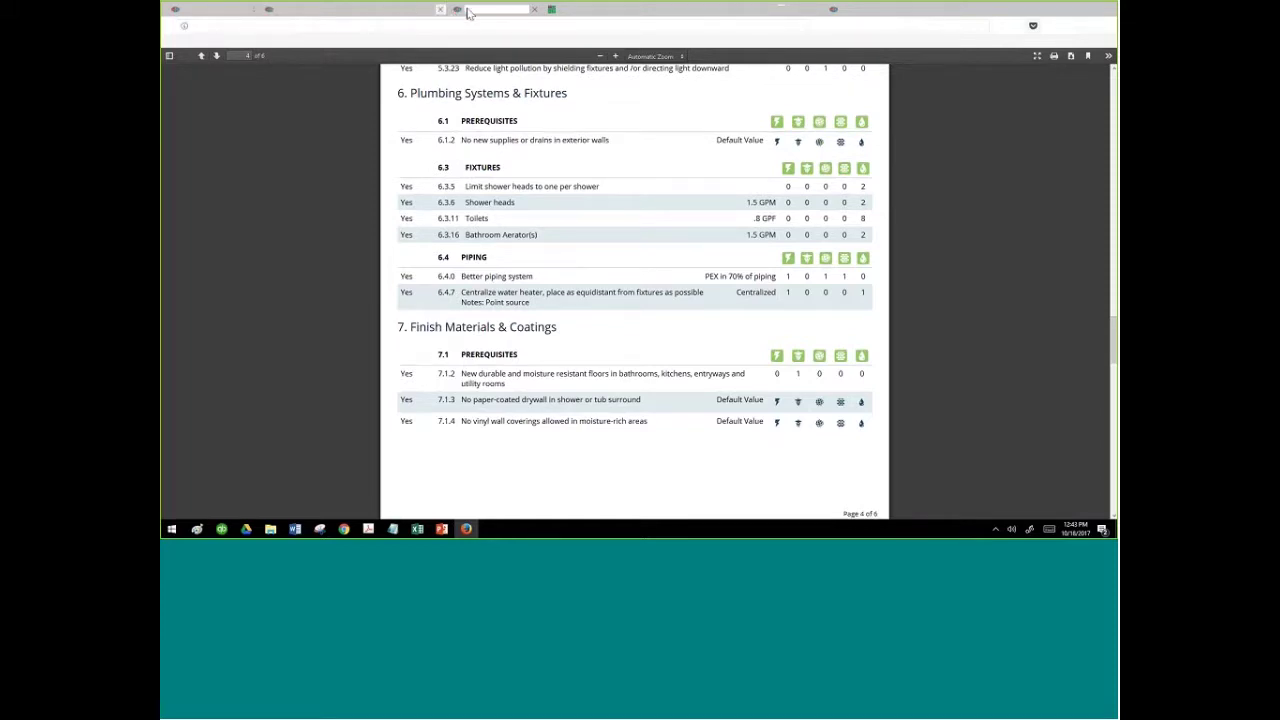
Switch to the Logan project's selected measures guide PDF and highlight the Benefit and Considerations text on radon above measure 1.2.9
{"action": "left_click", "coordinate": [500, 16]}
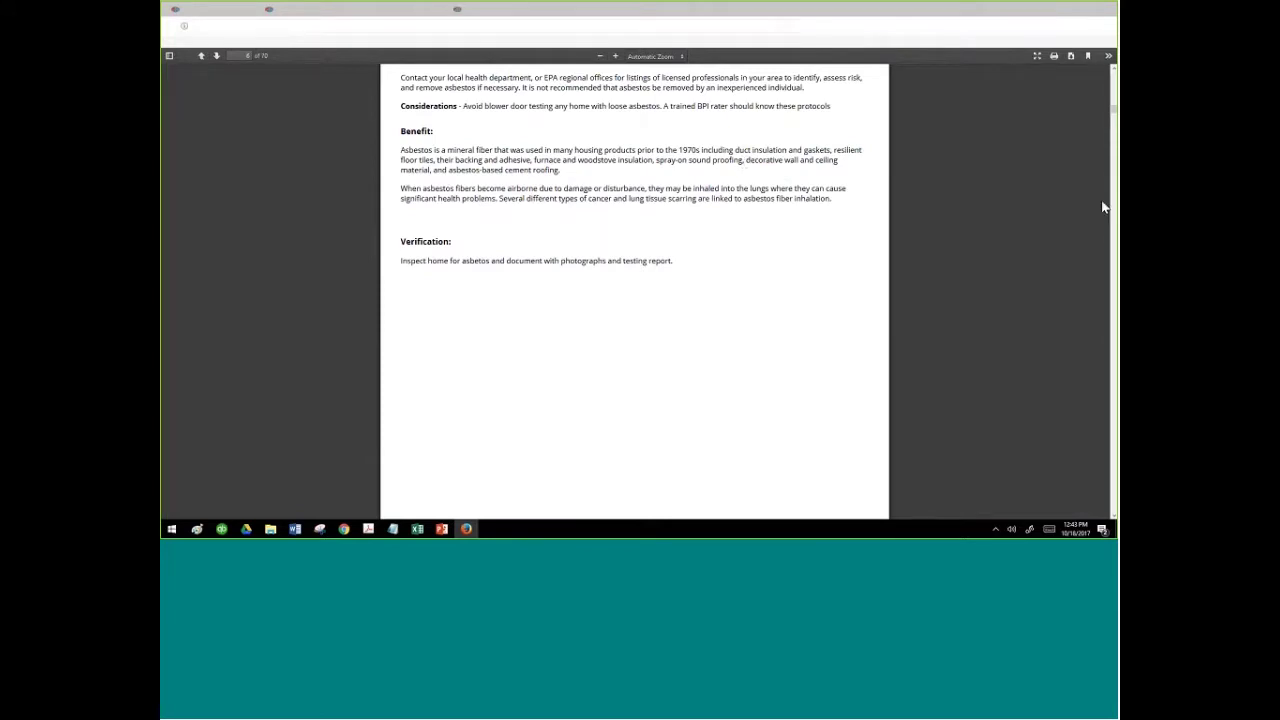
{"action": "scroll", "coordinate": [1103, 203], "scroll_direction": "up", "scroll_amount": 3}
{"action": "scroll", "coordinate": [1103, 203], "scroll_direction": "up", "scroll_amount": 10}
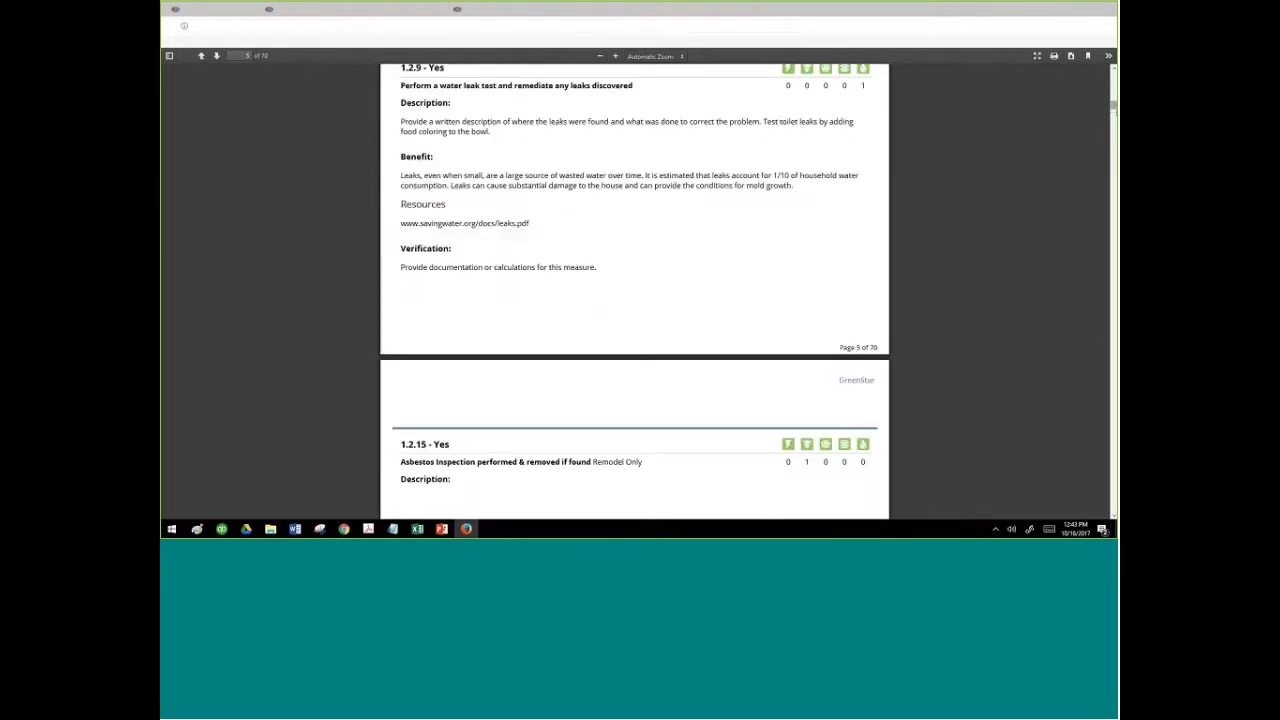
{"action": "scroll", "coordinate": [730, 186], "scroll_direction": "down", "scroll_amount": 8}
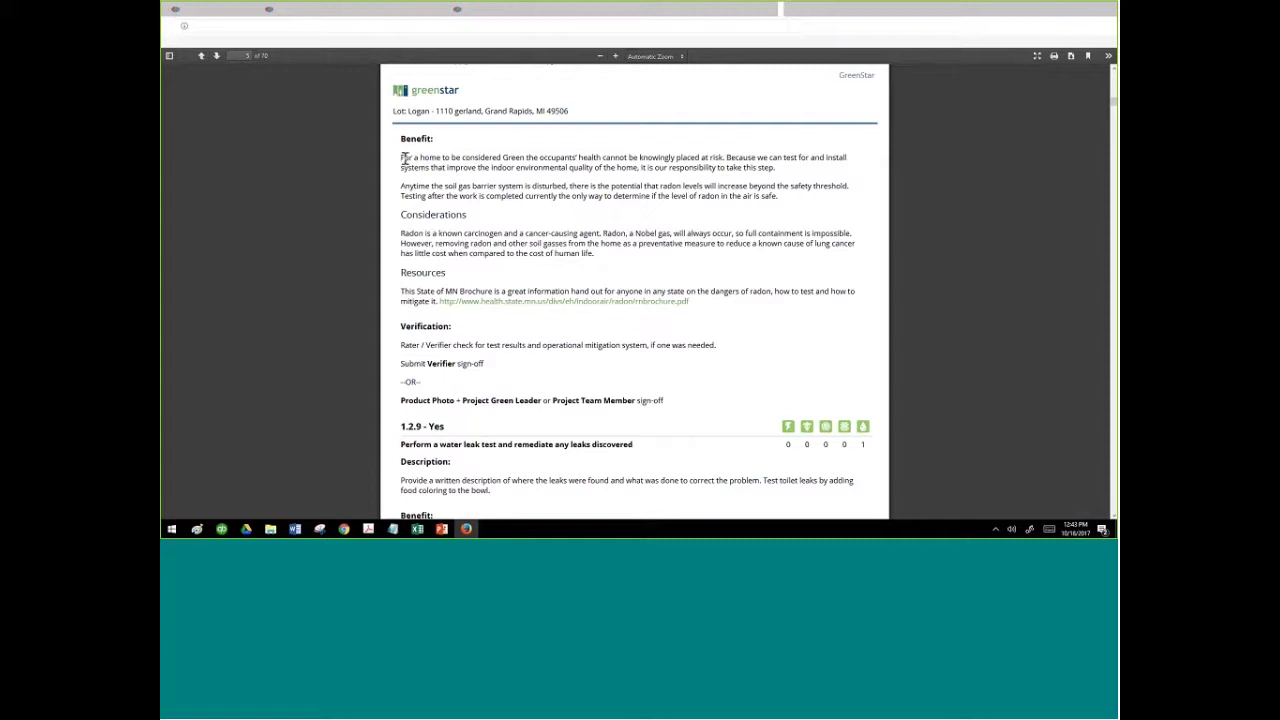
{"action": "left_click_drag", "start_coordinate": [401, 157], "coordinate": [404, 226]}
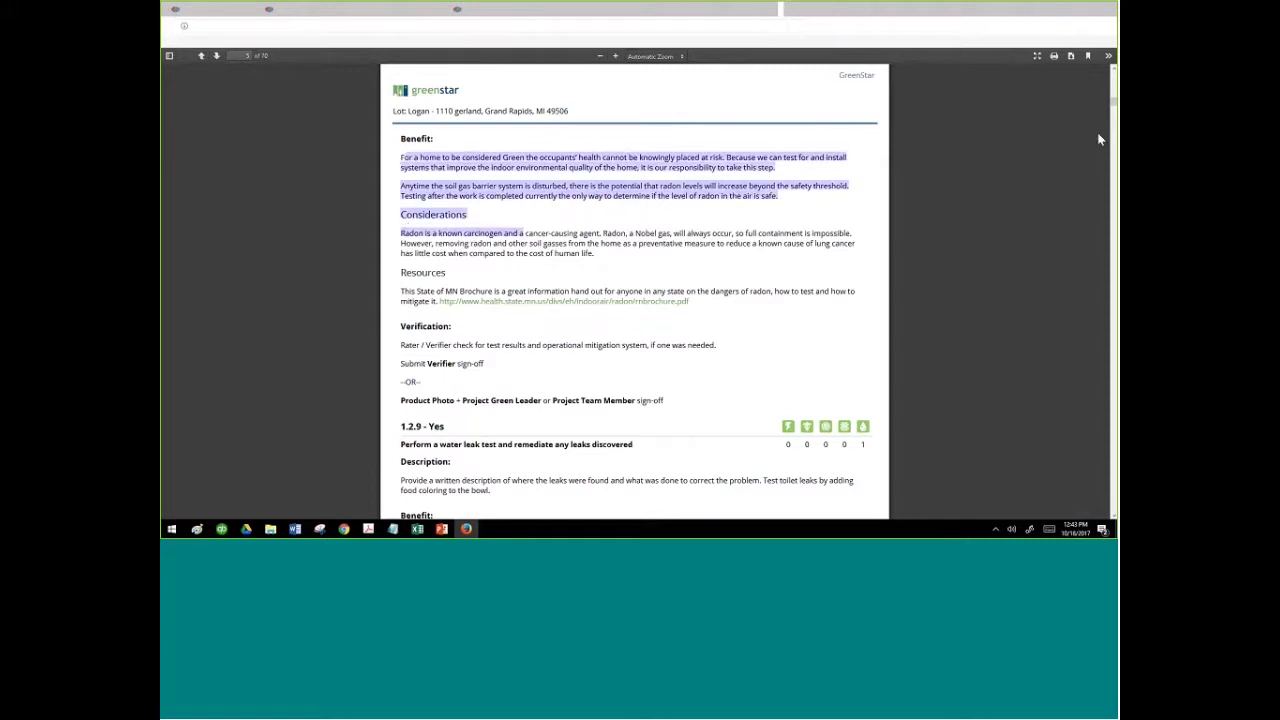
Examine the guide's lead paint measure 1.2.16, preliminary plan review measure 1.3.6 and heritage tree measure 2.2.3
{"action": "scroll", "coordinate": [1113, 110], "scroll_direction": "down", "scroll_amount": 5}
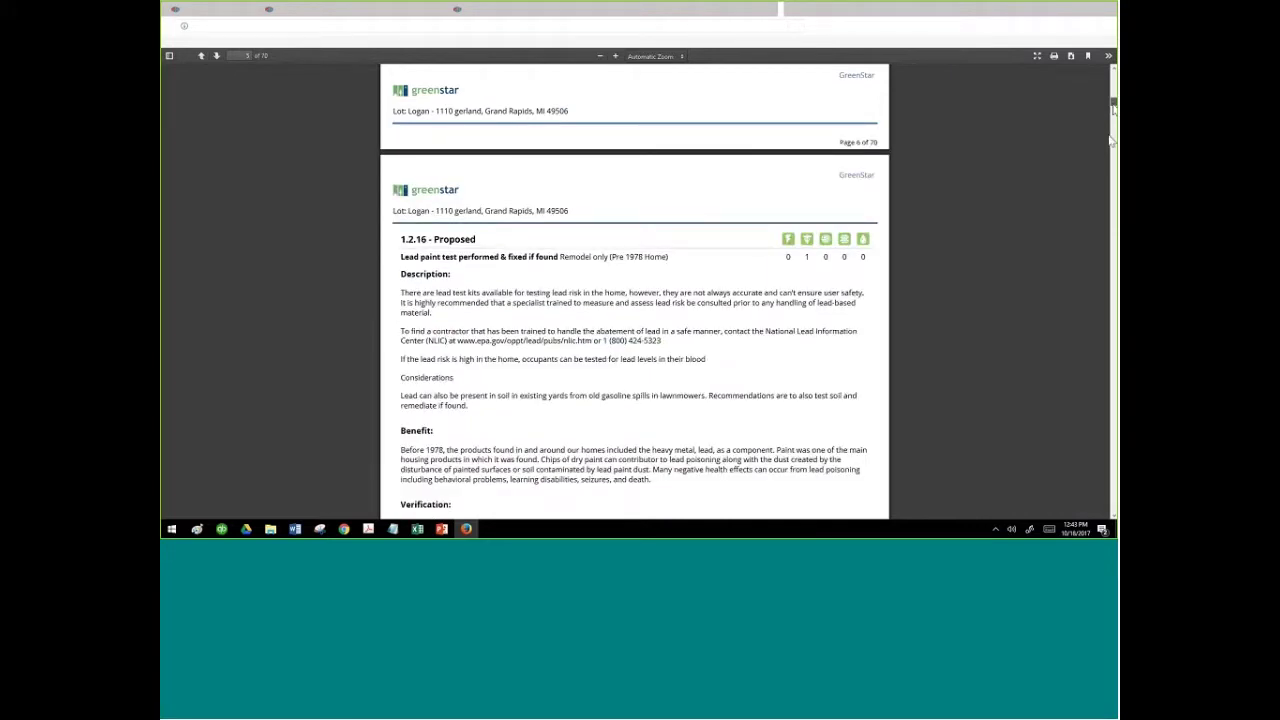
{"action": "scroll", "coordinate": [1111, 141], "scroll_direction": "down", "scroll_amount": 10}
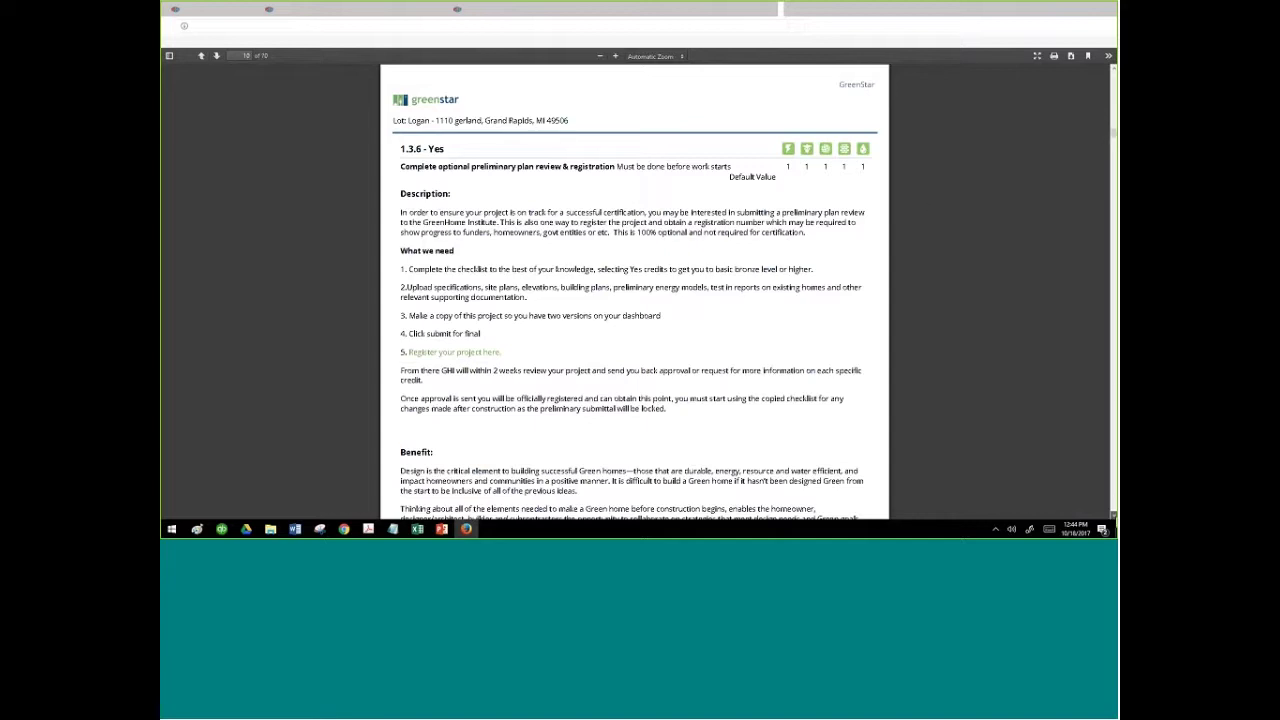
{"action": "left_click", "coordinate": [1114, 515]}
{"action": "left_click_drag", "start_coordinate": [1114, 515], "coordinate": [1114, 515]}
{"action": "scroll", "coordinate": [951, 441], "scroll_direction": "down", "scroll_amount": 2}
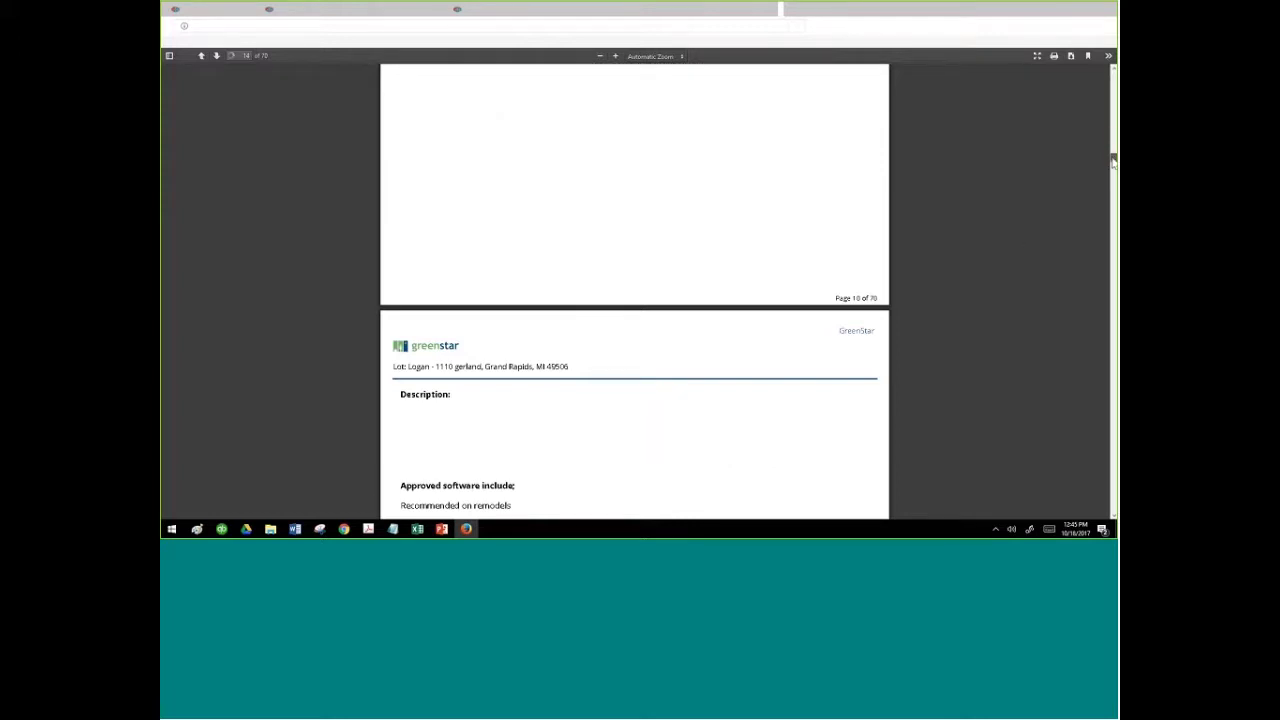
{"action": "left_click_drag", "start_coordinate": [1113, 160], "coordinate": [1113, 215]}
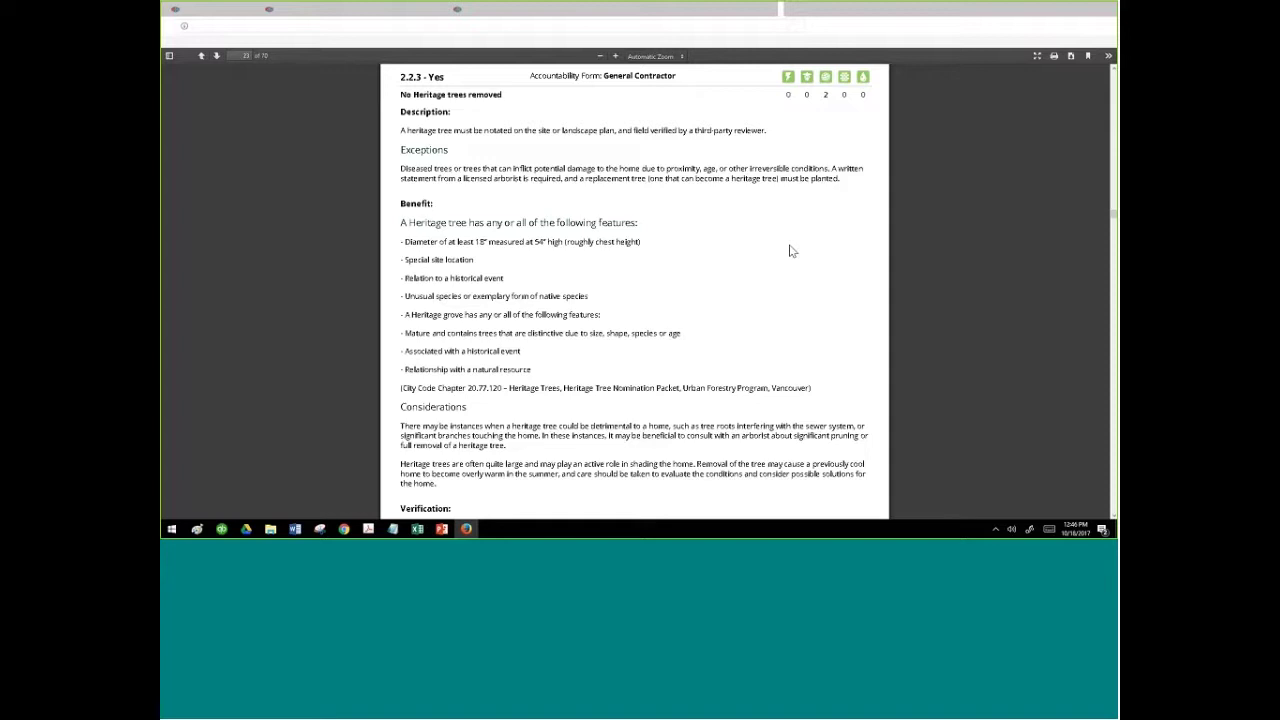
Page through the rest of the selected measures guide to section 11.9 Improve Existing Windows, Skylights and Doors
{"action": "key", "text": "Page_Up"}
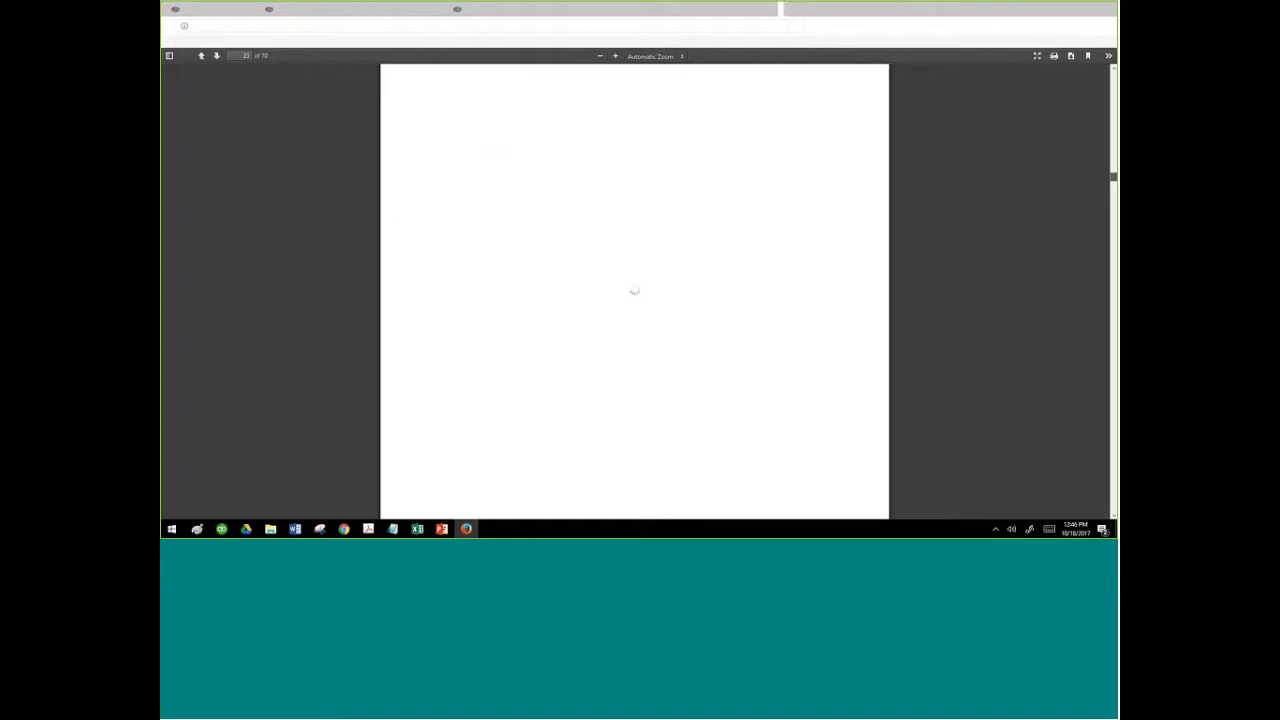
{"action": "scroll", "coordinate": [1100, 186], "scroll_direction": "down", "scroll_amount": 10}
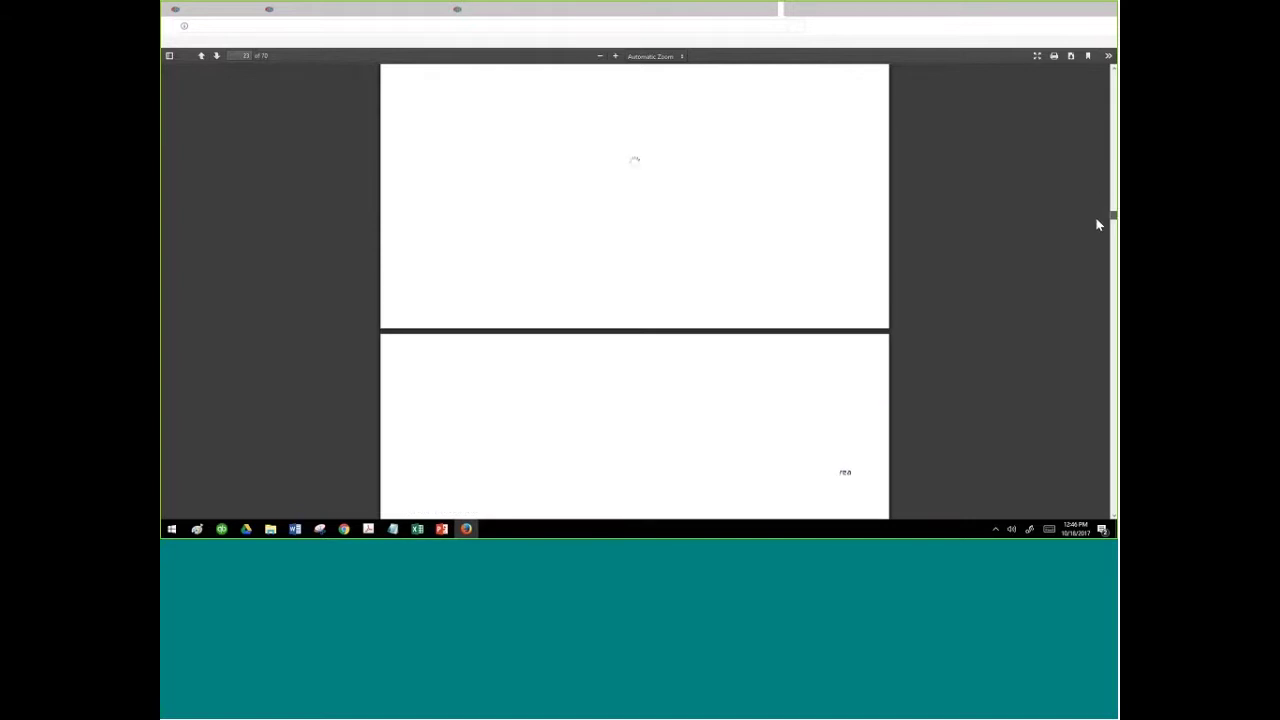
{"action": "key", "text": "Page_Down"}
{"action": "key", "text": "Page_Down"}
{"action": "key", "text": "Page_Down"}
{"action": "key", "text": "Page_Down"}
{"action": "key", "text": "Page_Down"}
{"action": "key", "text": "Page_Down"}
{"action": "key", "text": "Page_Down"}
{"action": "key", "text": "Page_Down"}
{"action": "key", "text": "Page_Down"}
{"action": "key", "text": "Page_Down"}
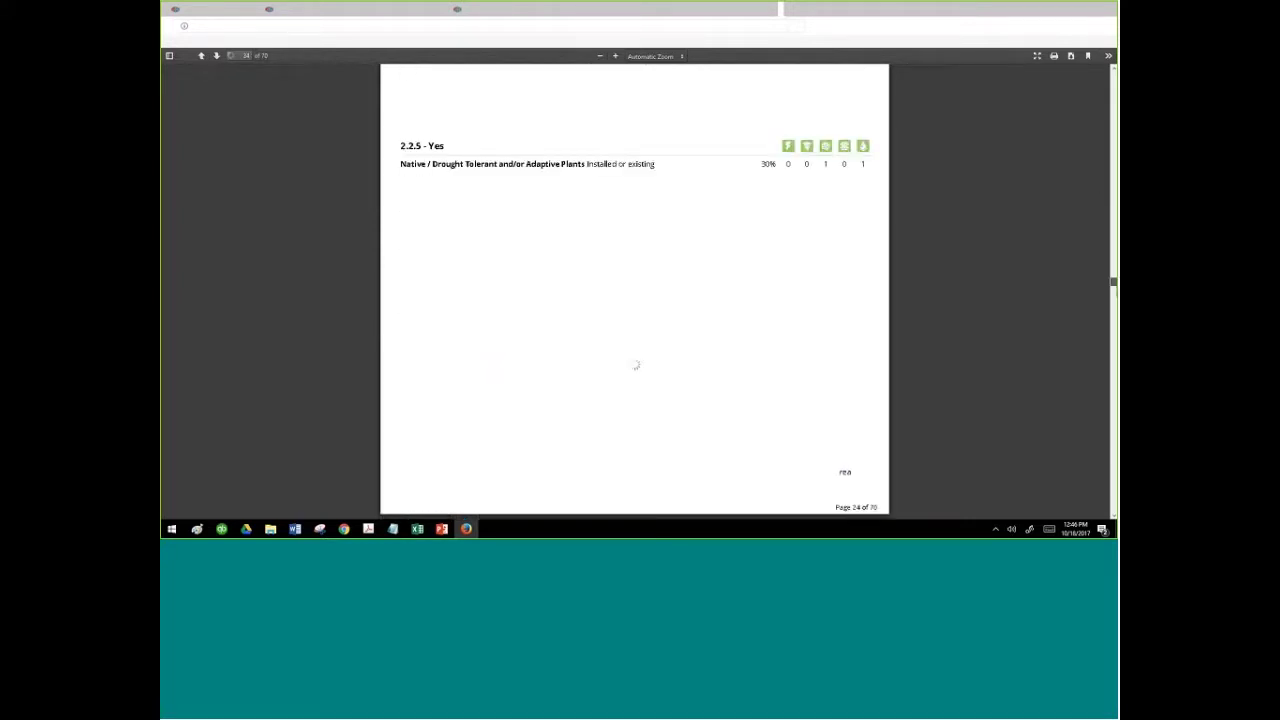
{"action": "key", "text": "Page_Down"}
{"action": "key", "text": "Page_Down"}
{"action": "key", "text": "Page_Down"}
{"action": "key", "text": "Page_Down"}
{"action": "key", "text": "Page_Down"}
{"action": "key", "text": "Page_Down"}
{"action": "key", "text": "Page_Down"}
{"action": "key", "text": "Page_Down"}
{"action": "key", "text": "Page_Down"}
{"action": "key", "text": "Page_Down"}
{"action": "key", "text": "Page_Down"}
{"action": "key", "text": "Page_Down"}
{"action": "key", "text": "Page_Down"}
{"action": "key", "text": "Page_Down"}
{"action": "key", "text": "Page_Down"}
{"action": "key", "text": "Page_Down"}
{"action": "key", "text": "Page_Down"}
{"action": "key", "text": "Page_Down"}
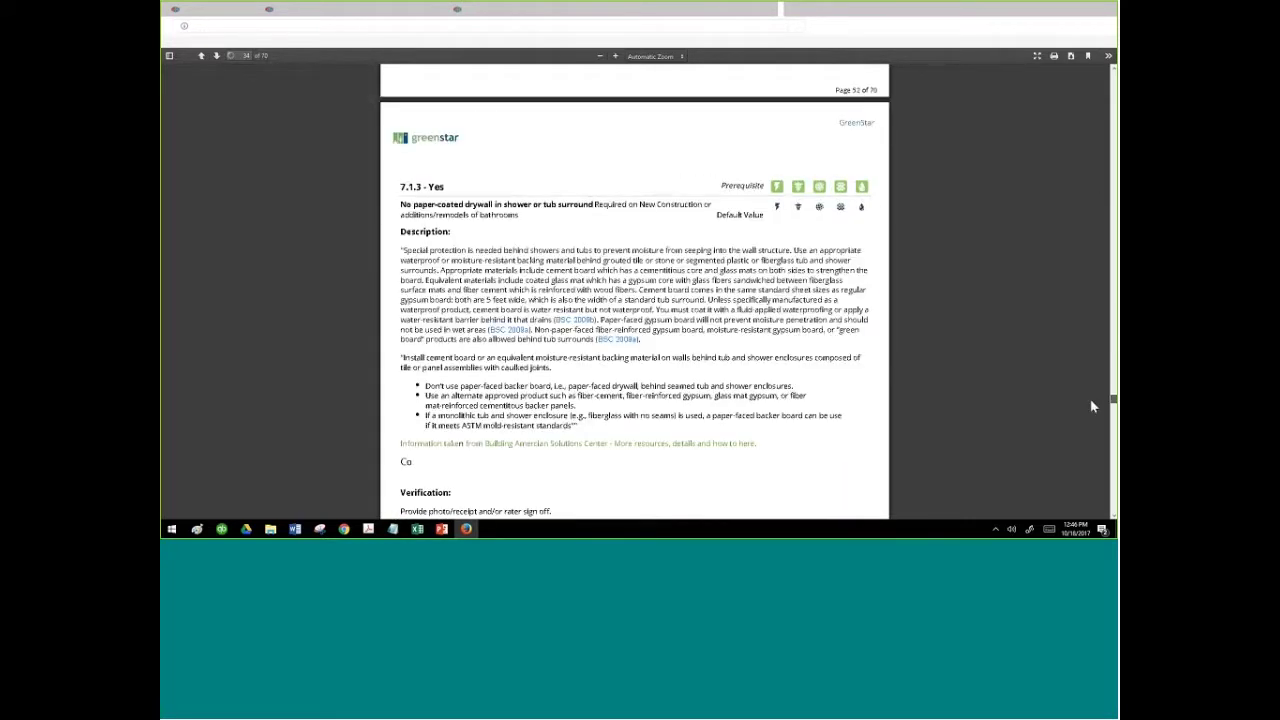
{"action": "key", "text": "Page_Down"}
{"action": "key", "text": "Page_Down"}
{"action": "key", "text": "Page_Down"}
{"action": "key", "text": "Page_Down"}
{"action": "key", "text": "Page_Down"}
{"action": "key", "text": "Page_Down"}
{"action": "key", "text": "Page_Down"}
{"action": "key", "text": "Page_Down"}
{"action": "key", "text": "Page_Down"}
{"action": "key", "text": "Page_Down"}
{"action": "key", "text": "Page_Down"}
{"action": "key", "text": "Page_Down"}
{"action": "key", "text": "Page_Down"}
{"action": "key", "text": "Page_Down"}
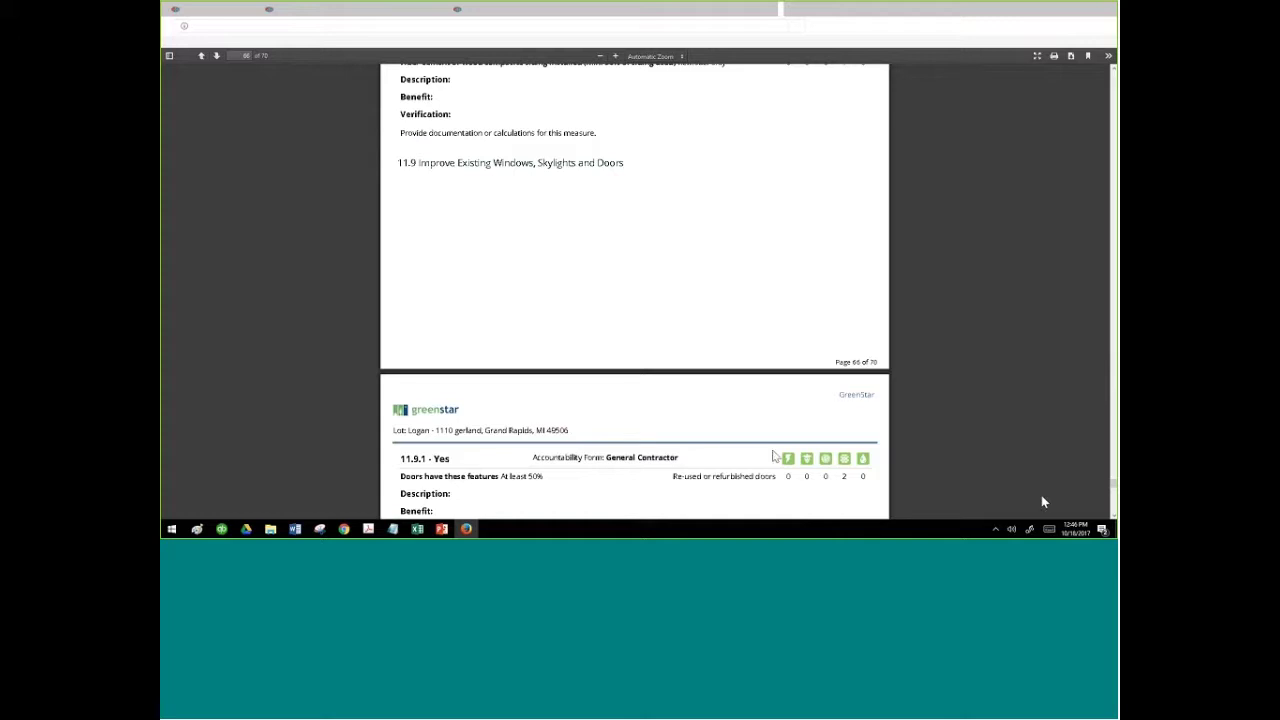
Return to the points worksheet and open the measure details of 1.3.1, Complete optional preliminary plan review & registration
{"action": "left_click", "coordinate": [205, 14]}
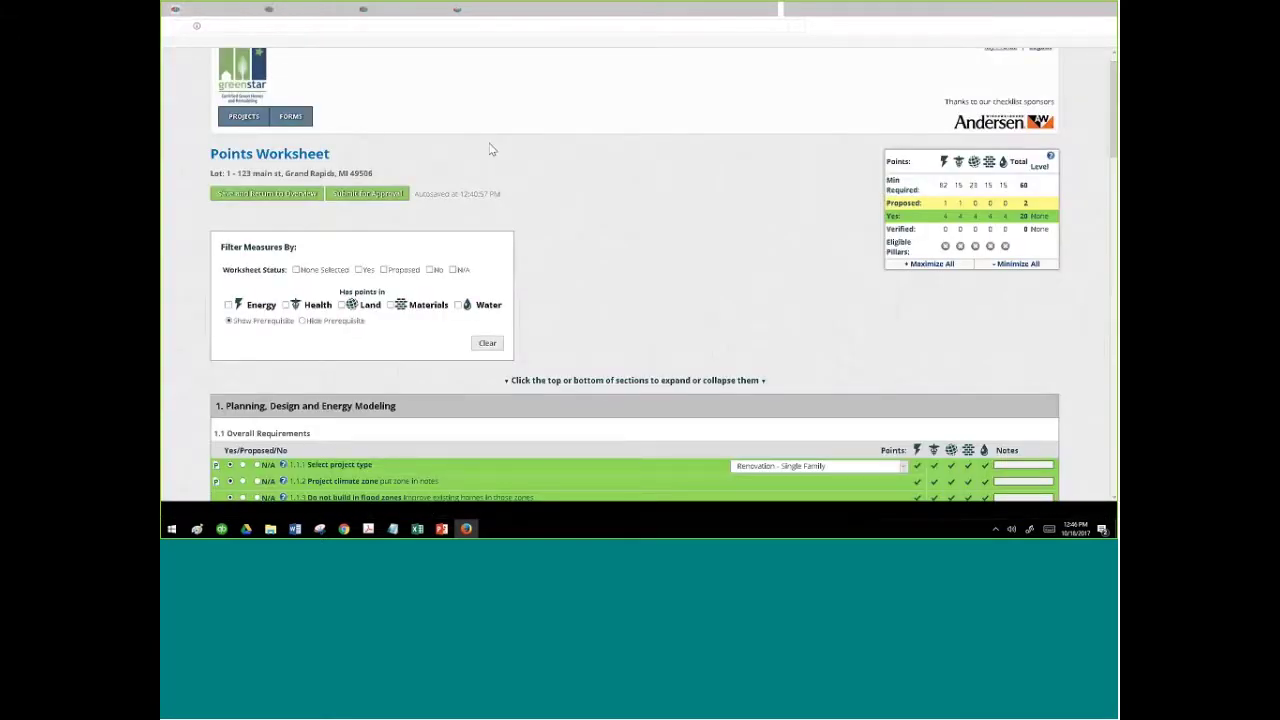
{"action": "scroll", "coordinate": [387, 263], "scroll_direction": "down", "scroll_amount": 3}
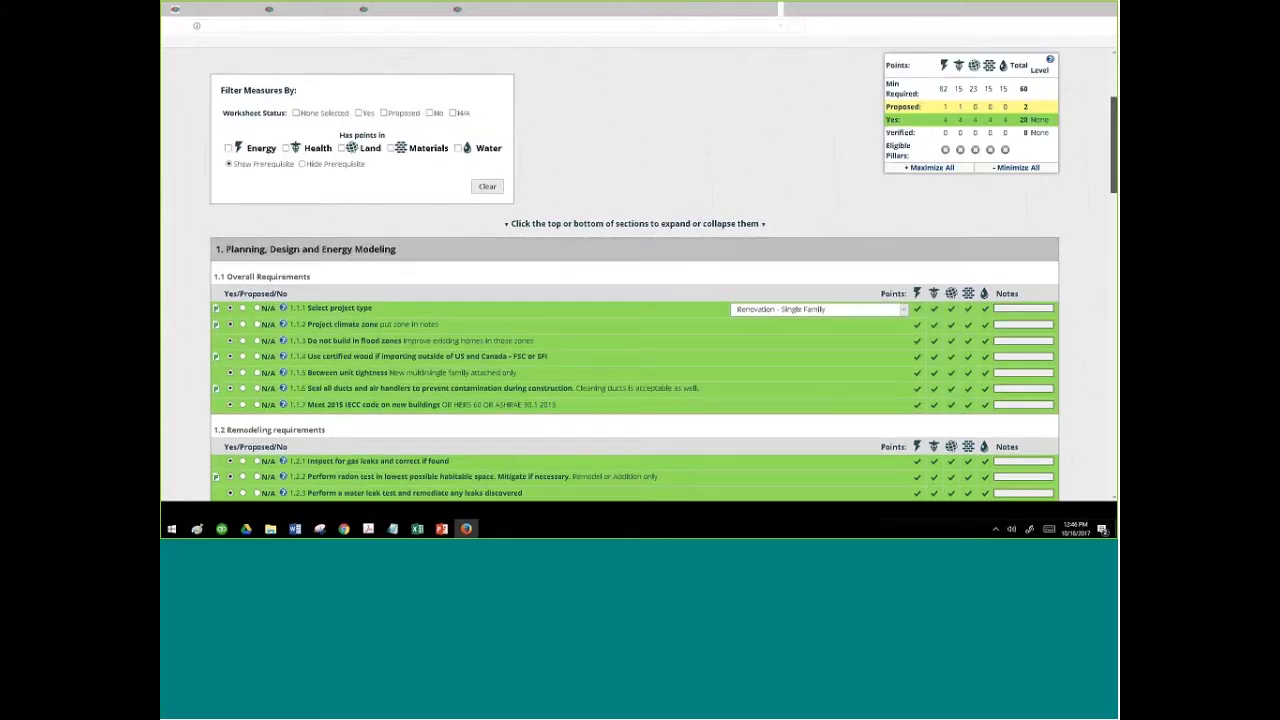
{"action": "scroll", "coordinate": [1114, 160], "scroll_direction": "down", "scroll_amount": 3}
{"action": "scroll", "coordinate": [544, 184], "scroll_direction": "down", "scroll_amount": 5}
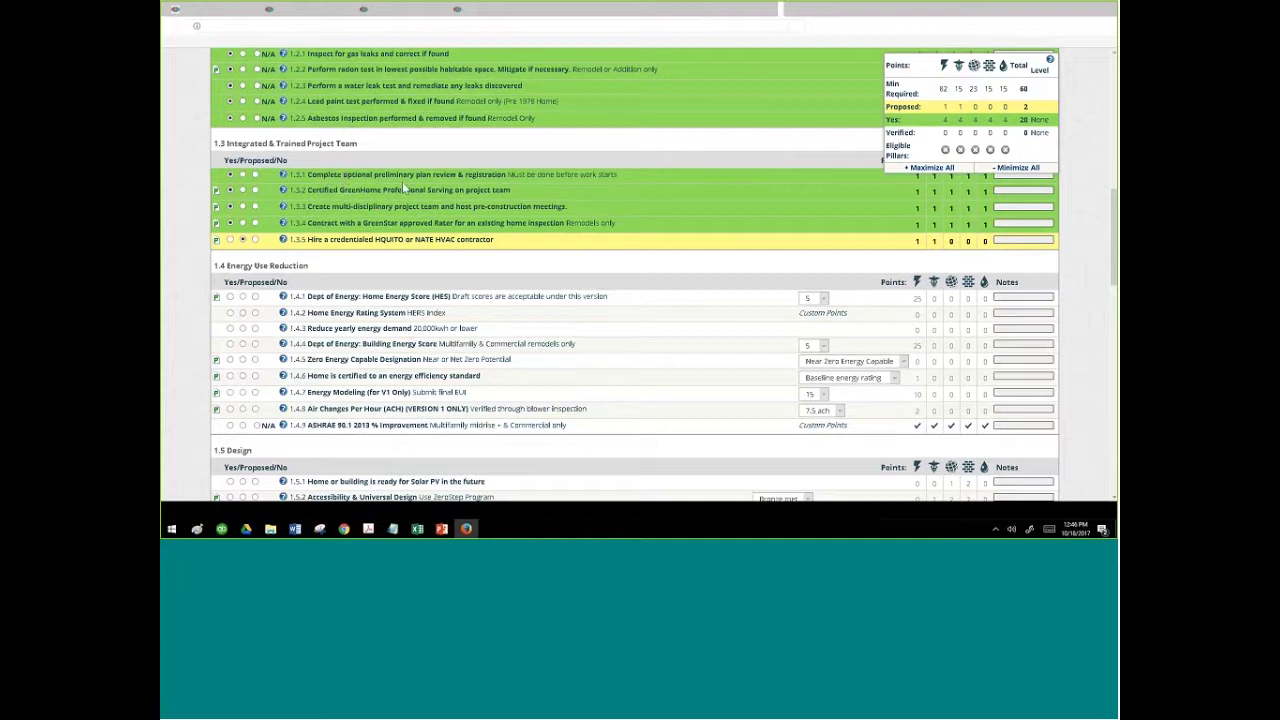
{"action": "left_click", "coordinate": [284, 175]}
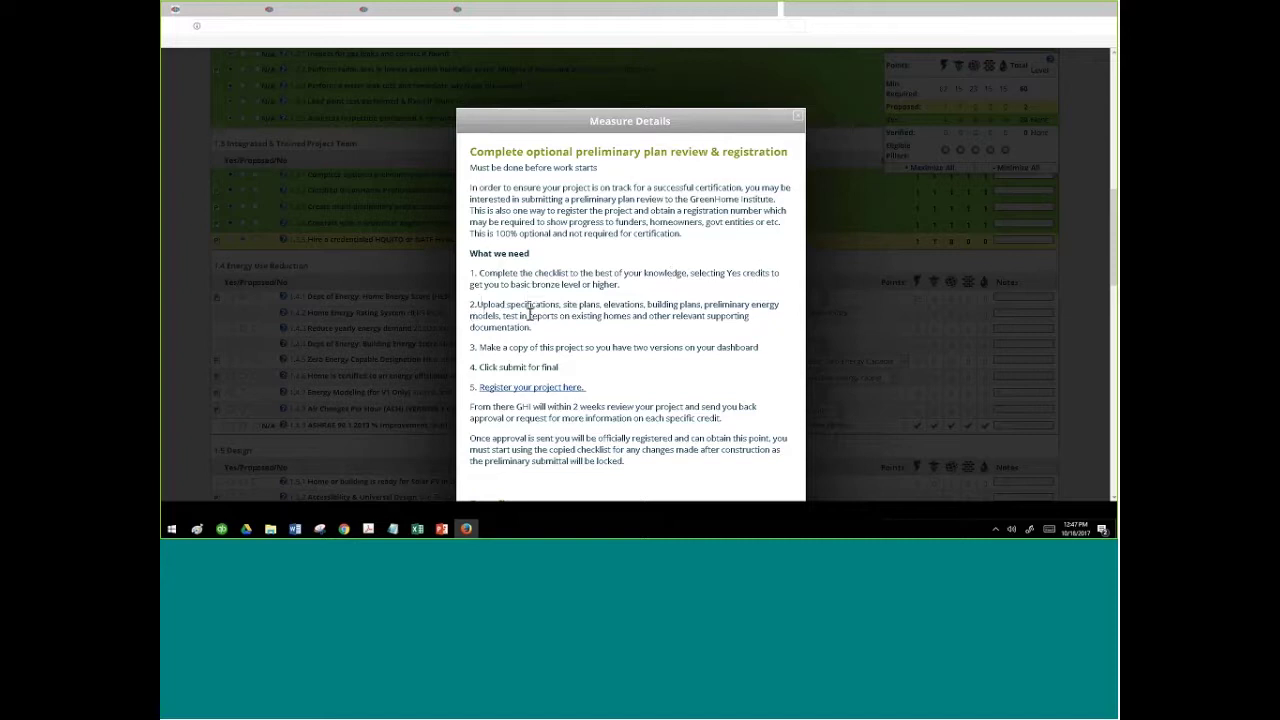
Highlight the document upload, project copy and final submission instructions in the measure details, then close them
{"action": "left_click_drag", "start_coordinate": [526, 304], "coordinate": [602, 316]}
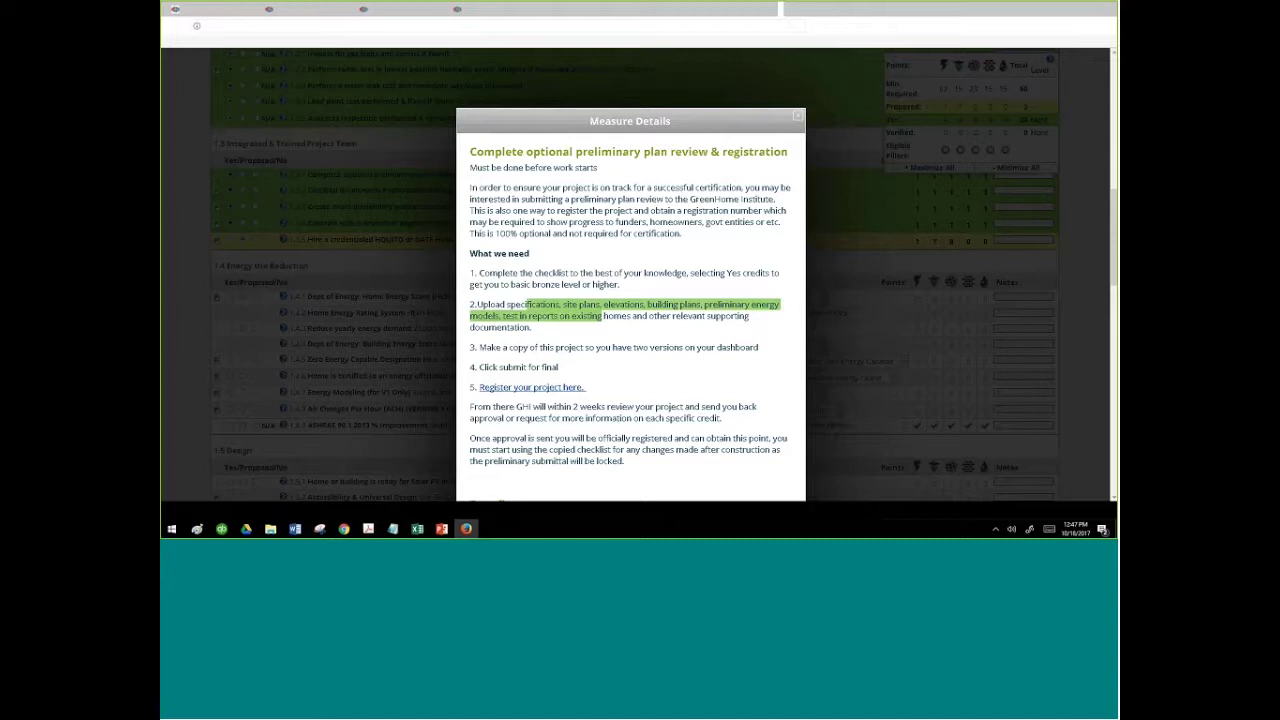
{"action": "left_click_drag", "start_coordinate": [479, 347], "coordinate": [765, 346]}
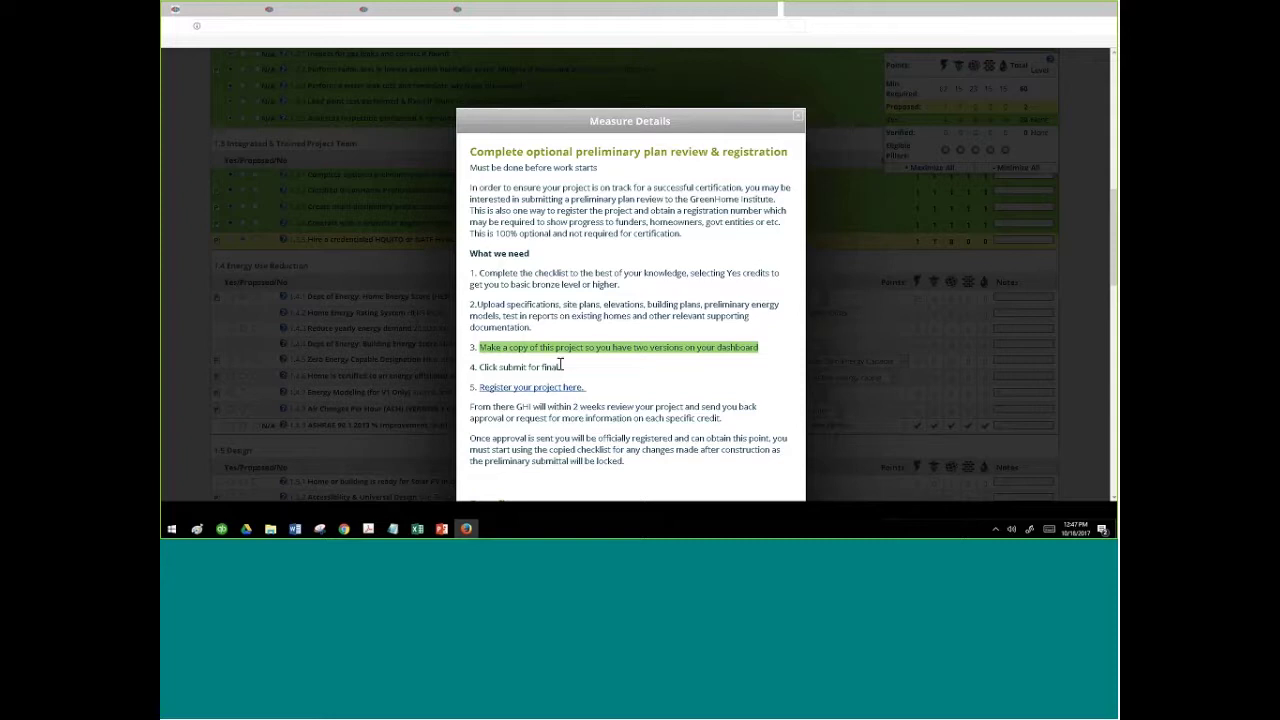
{"action": "left_click_drag", "start_coordinate": [561, 366], "coordinate": [482, 368]}
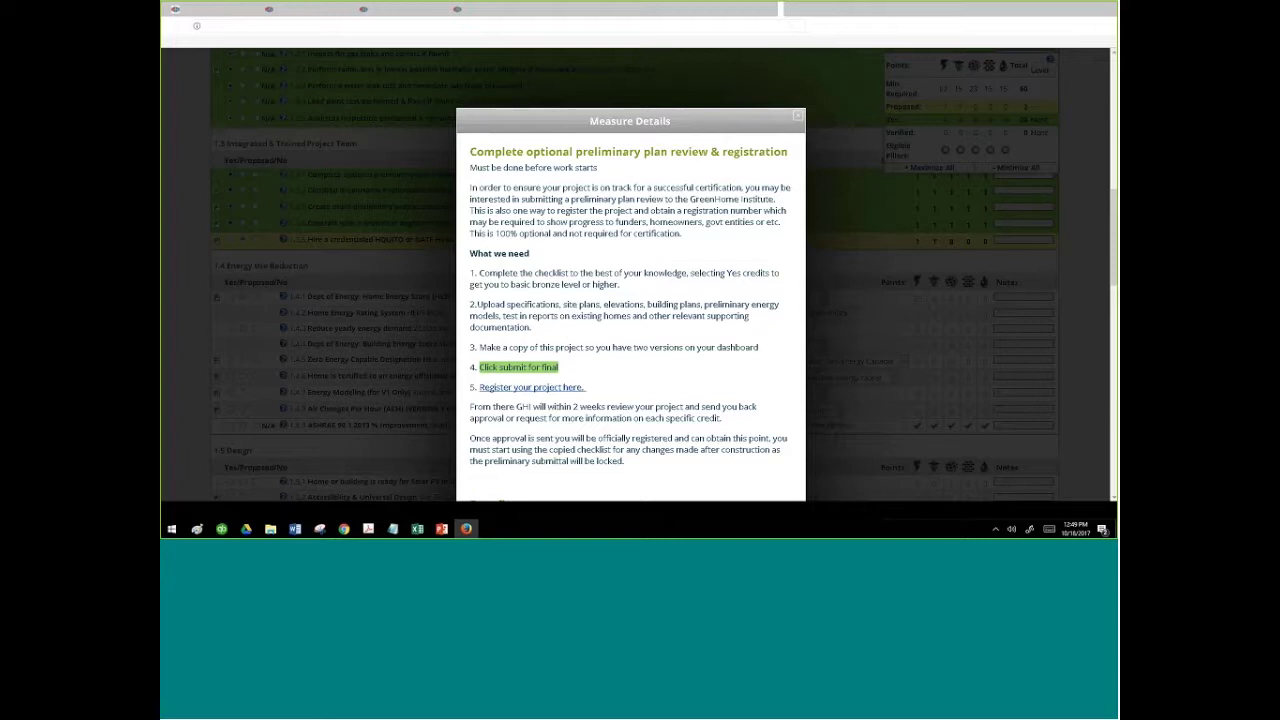
{"action": "left_click", "coordinate": [799, 121]}
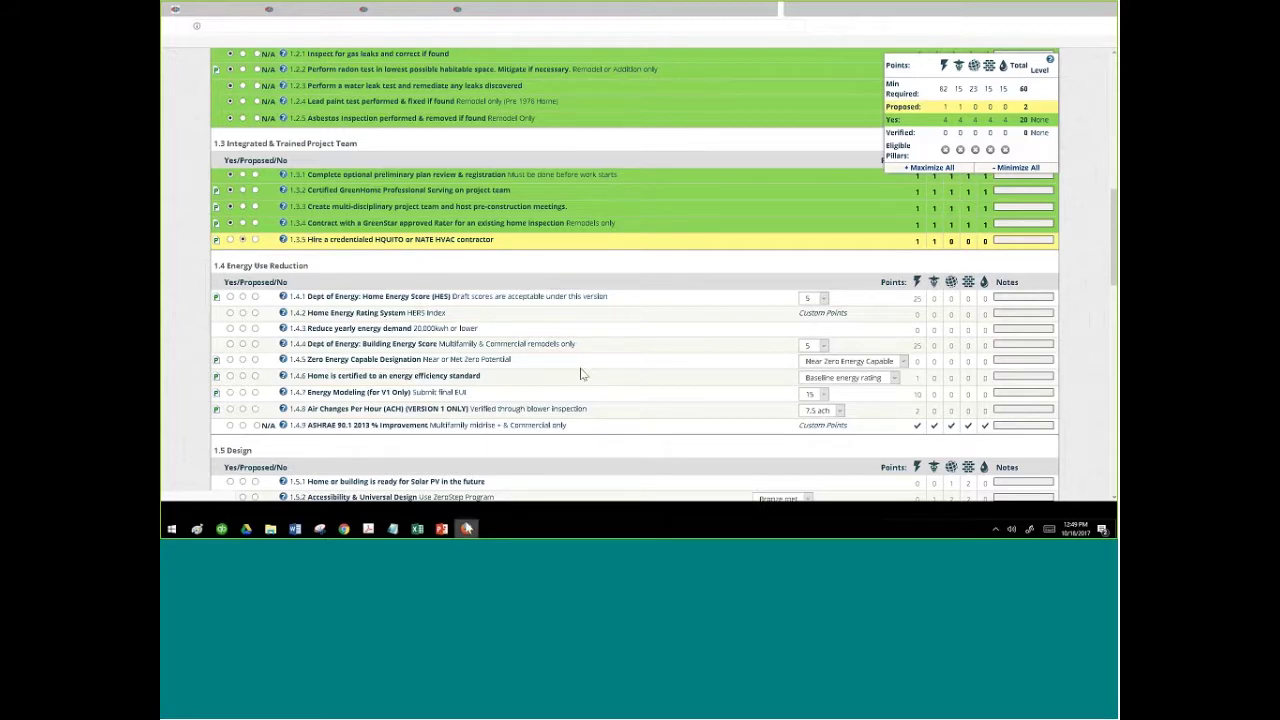
{"action": "left_click", "coordinate": [465, 482]}
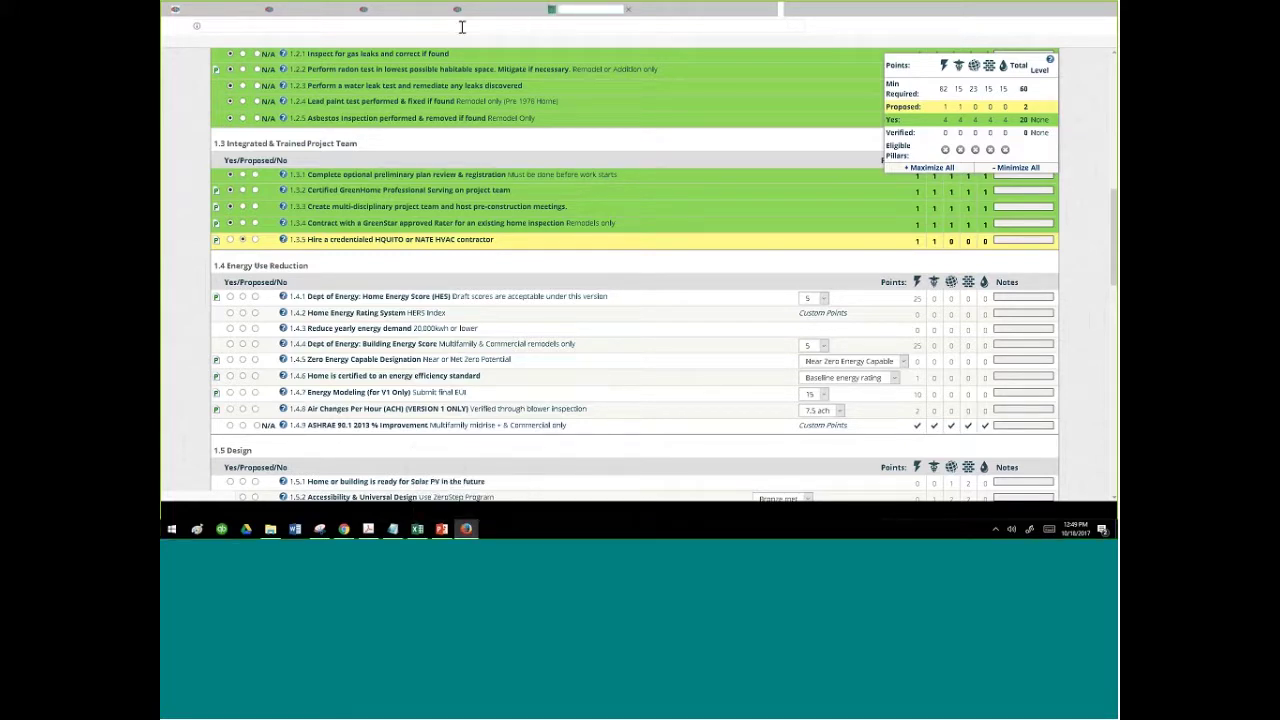
{"action": "left_click", "coordinate": [491, 7]}
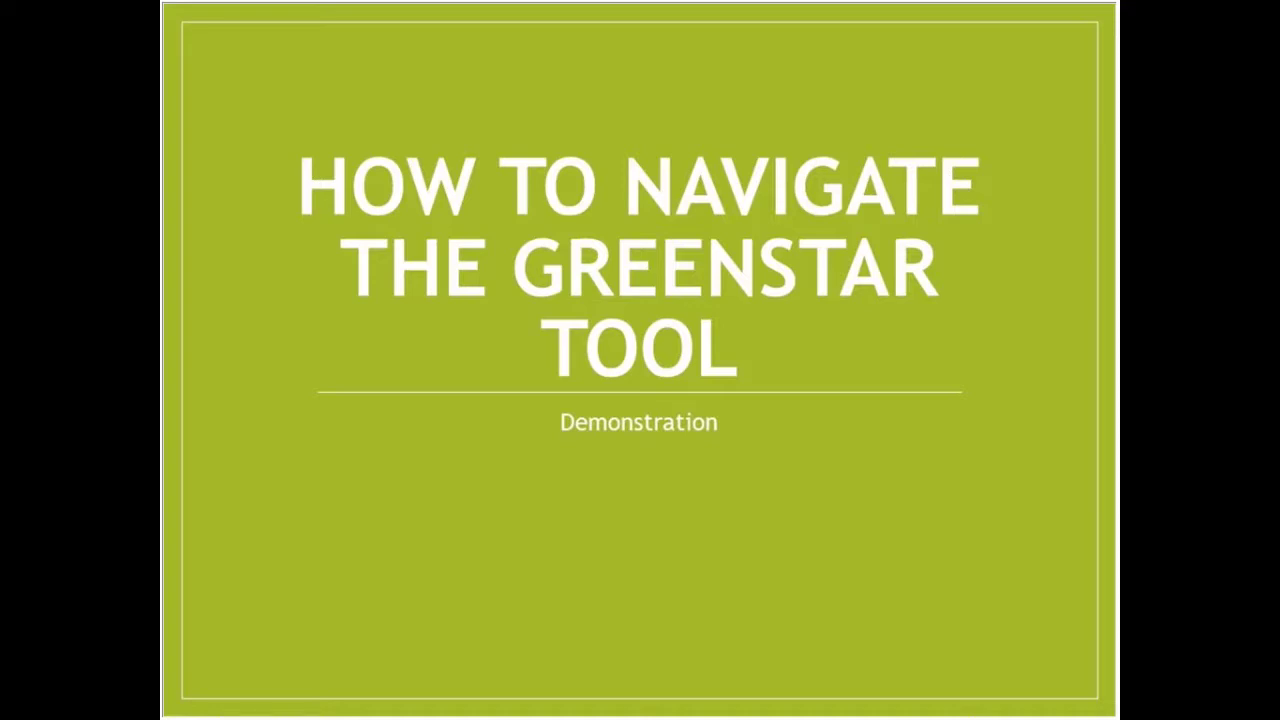
{"action": "key", "text": "Right"}
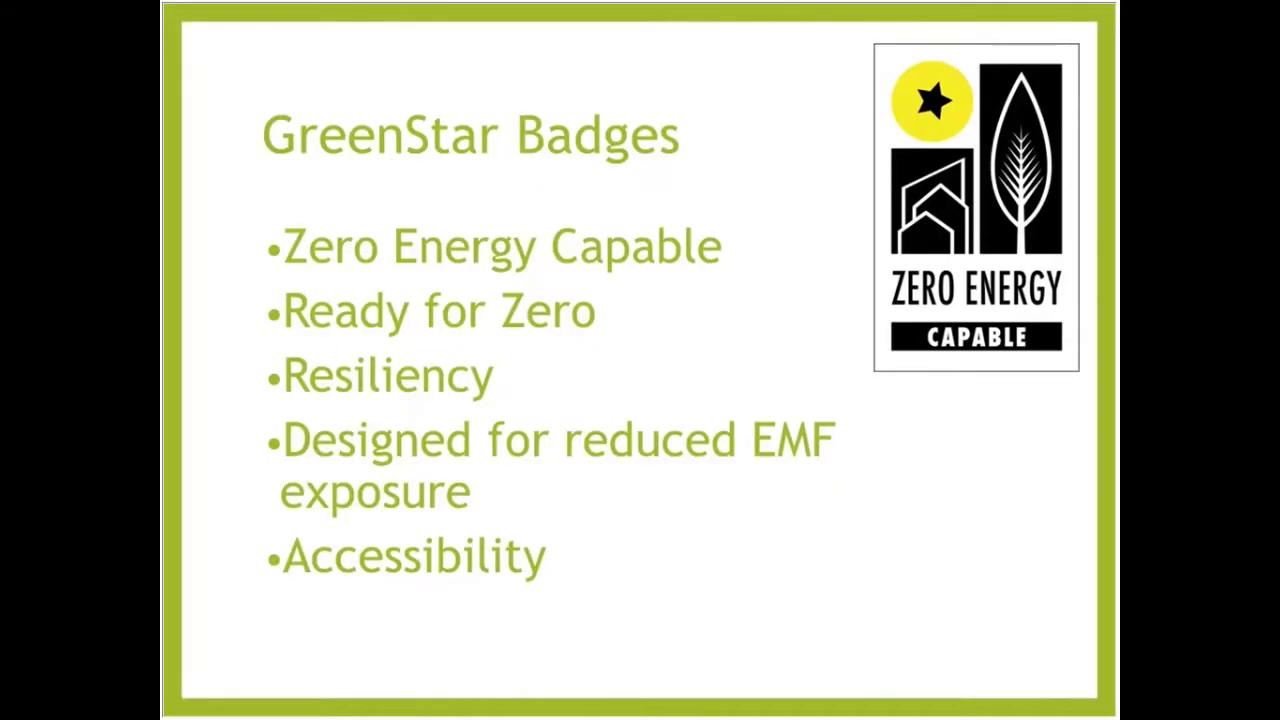
{"action": "key", "text": "Right"}
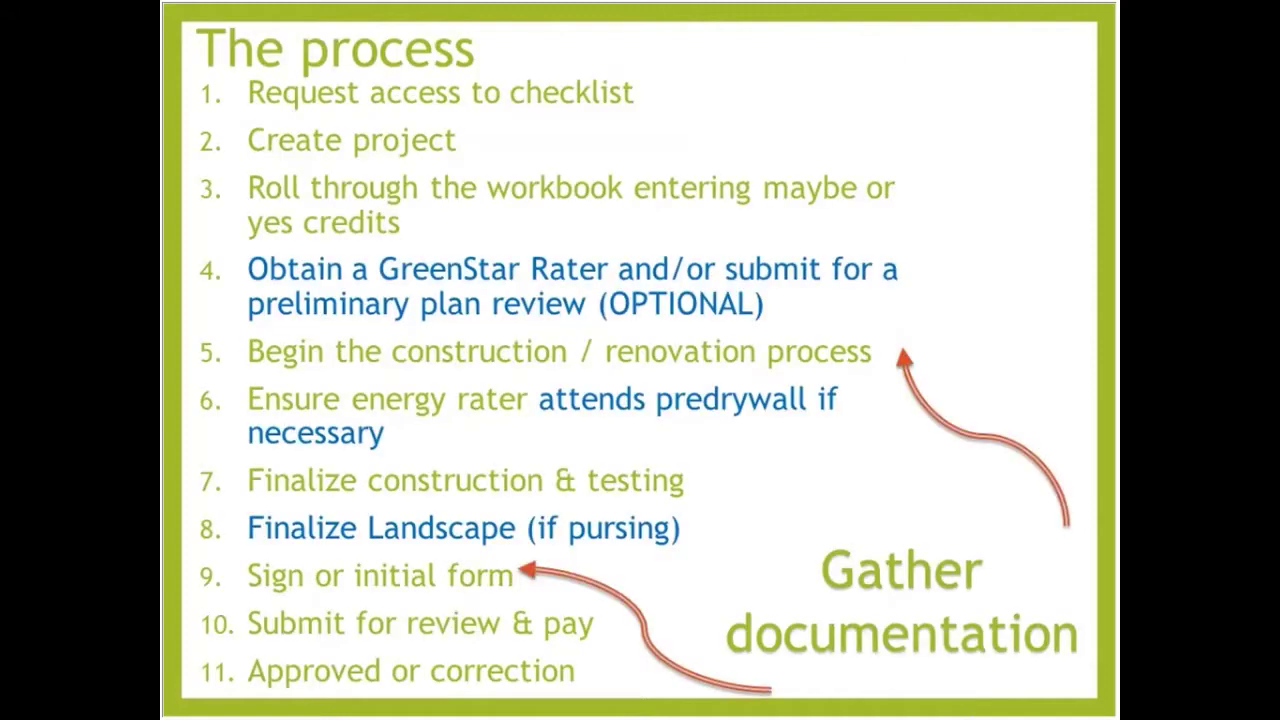
{"action": "key", "text": "Right"}
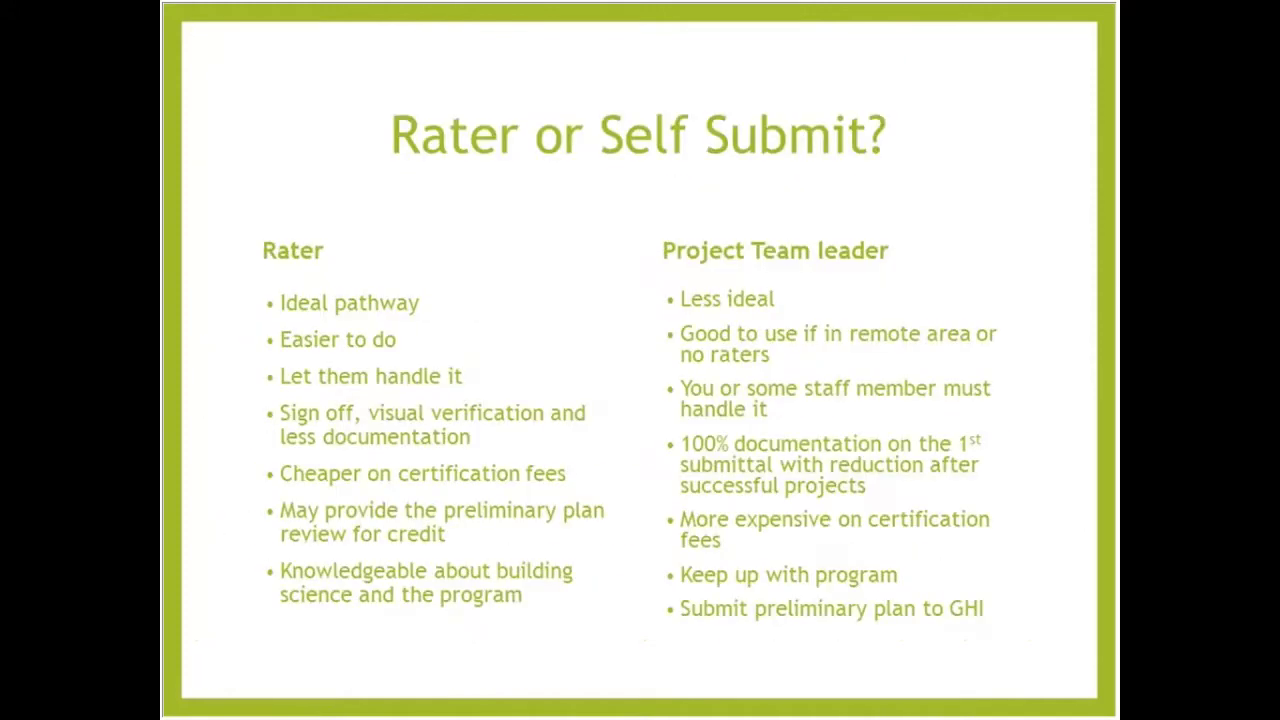
{"action": "key", "text": "Right"}
{"action": "key", "text": "Left"}
{"action": "key", "text": "Left"}
{"action": "key", "text": "Left"}
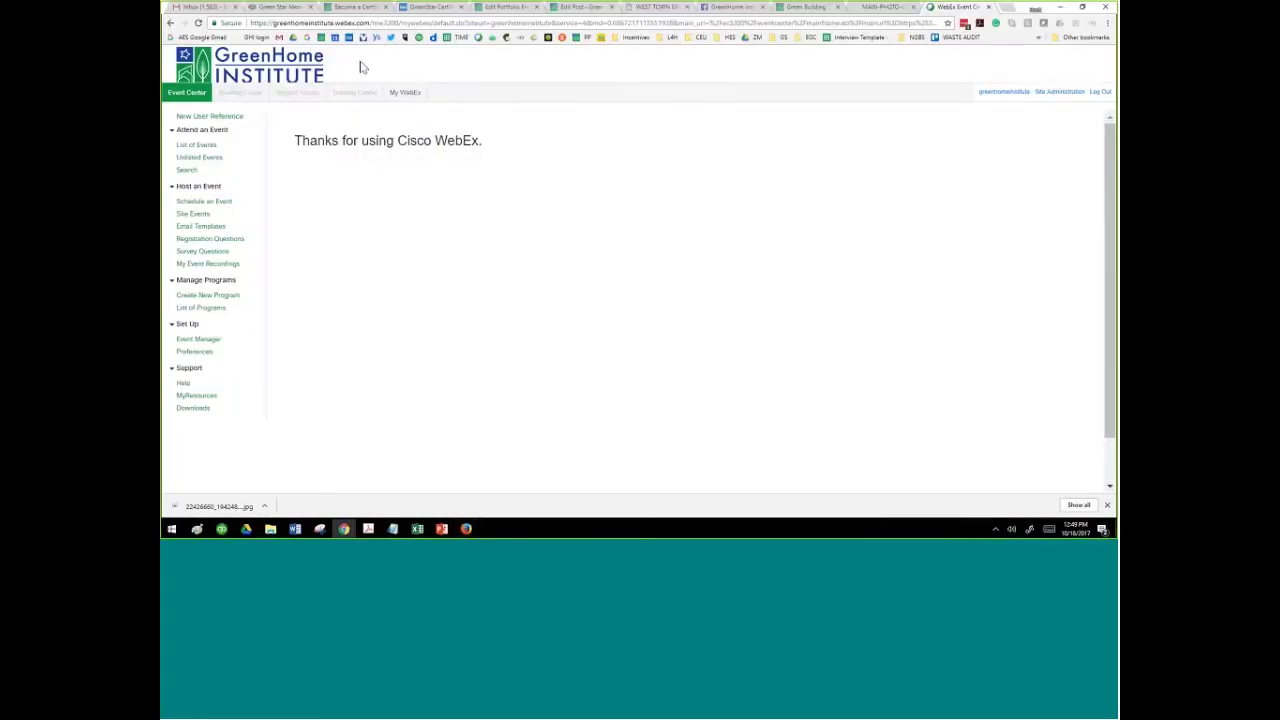
Switch to the Become a Certified GreenHome Professional page in Chrome and find its three course sections
{"action": "left_click", "coordinate": [352, 8]}
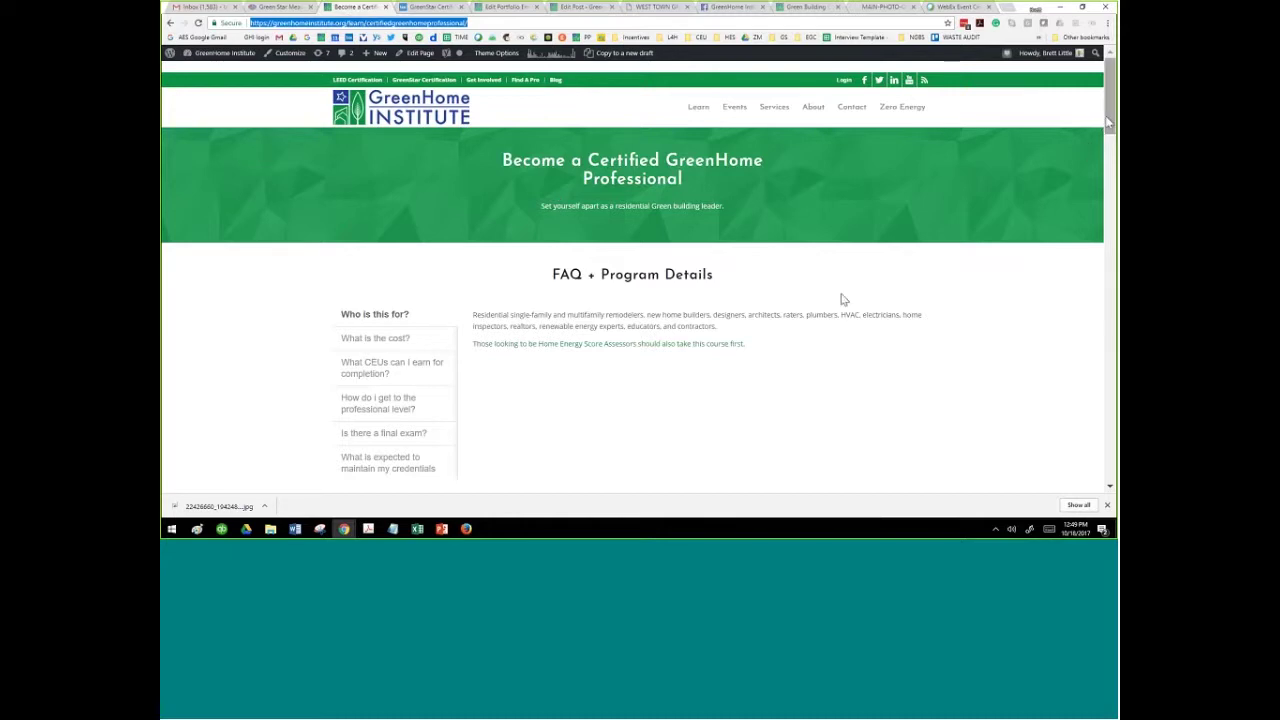
{"action": "left_click_drag", "start_coordinate": [1111, 108], "coordinate": [1112, 107]}
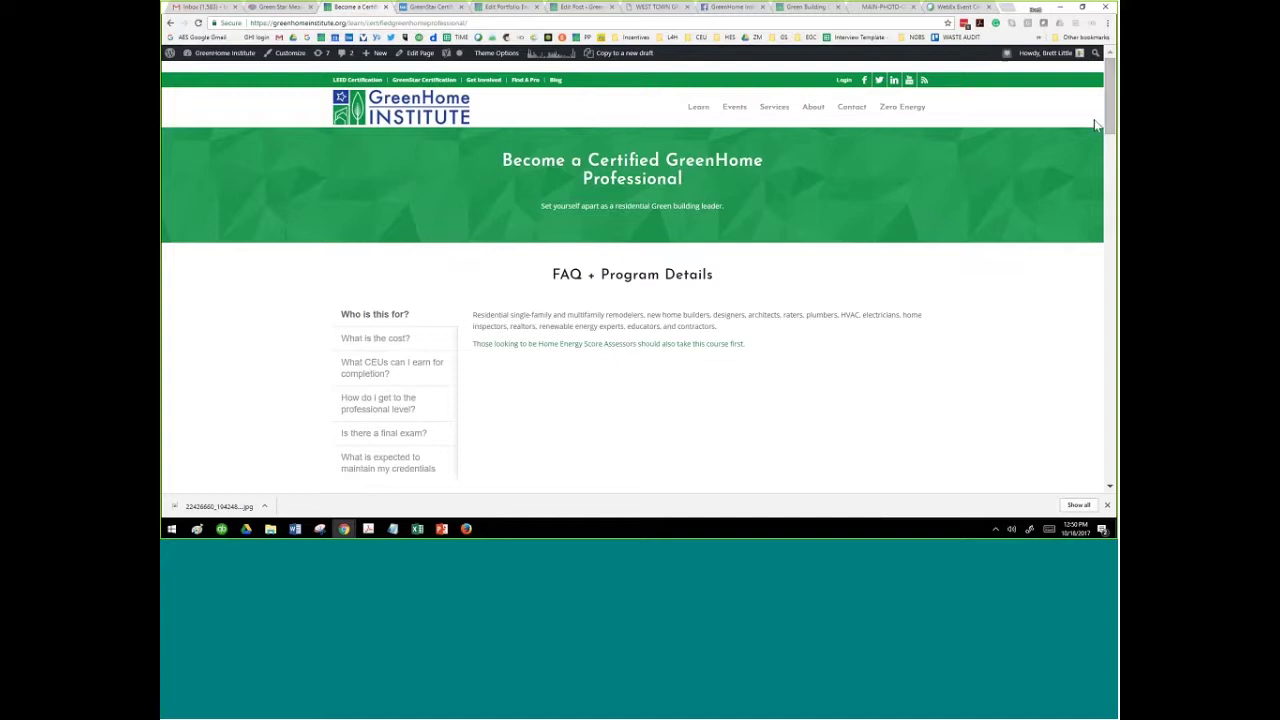
{"action": "left_click_drag", "start_coordinate": [1106, 104], "coordinate": [1112, 186]}
{"action": "scroll", "coordinate": [554, 204], "scroll_direction": "down", "scroll_amount": 3}
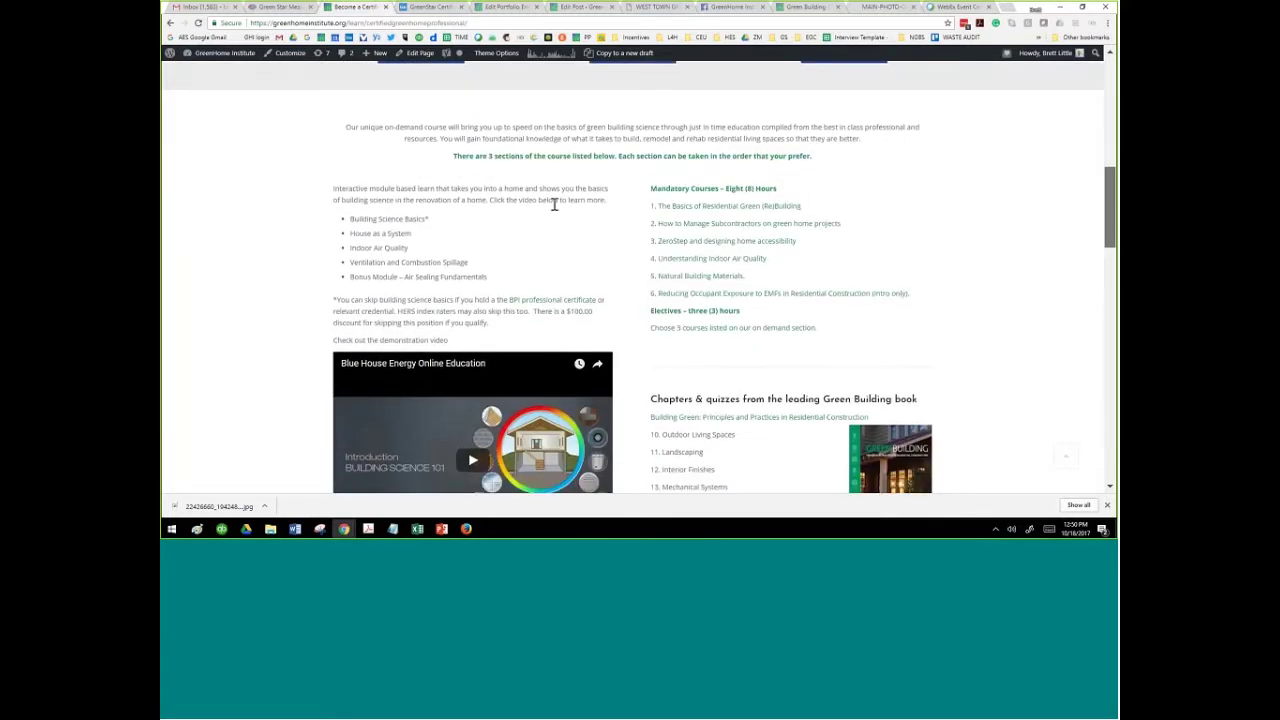
Highlight the webinar series list, reload the page and highlight the mandatory course Introduction to the GreenStar Program
{"action": "mouse_move", "coordinate": [340, 166]}
{"action": "left_mouse_down"}
{"action": "mouse_move", "coordinate": [345, 230]}
{"action": "mouse_move", "coordinate": [337, 169]}
{"action": "left_mouse_up"}
{"action": "left_click", "coordinate": [345, 176]}
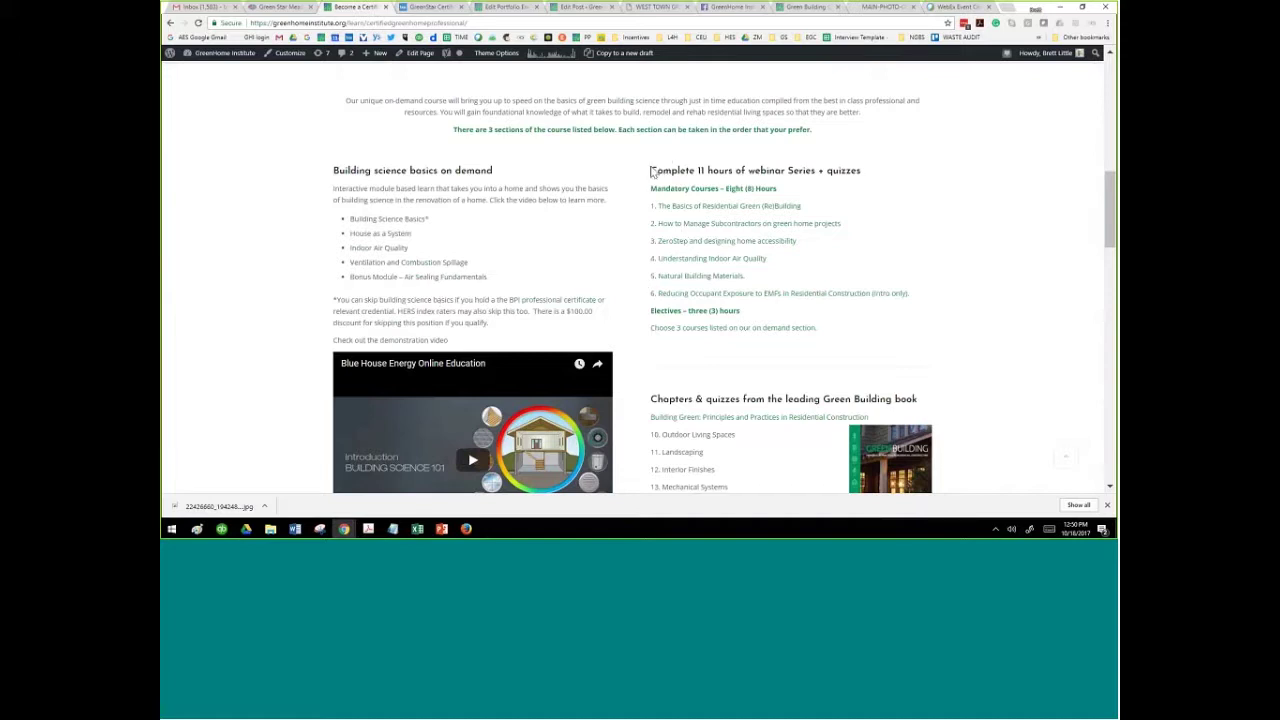
{"action": "left_click_drag", "start_coordinate": [651, 171], "coordinate": [911, 286]}
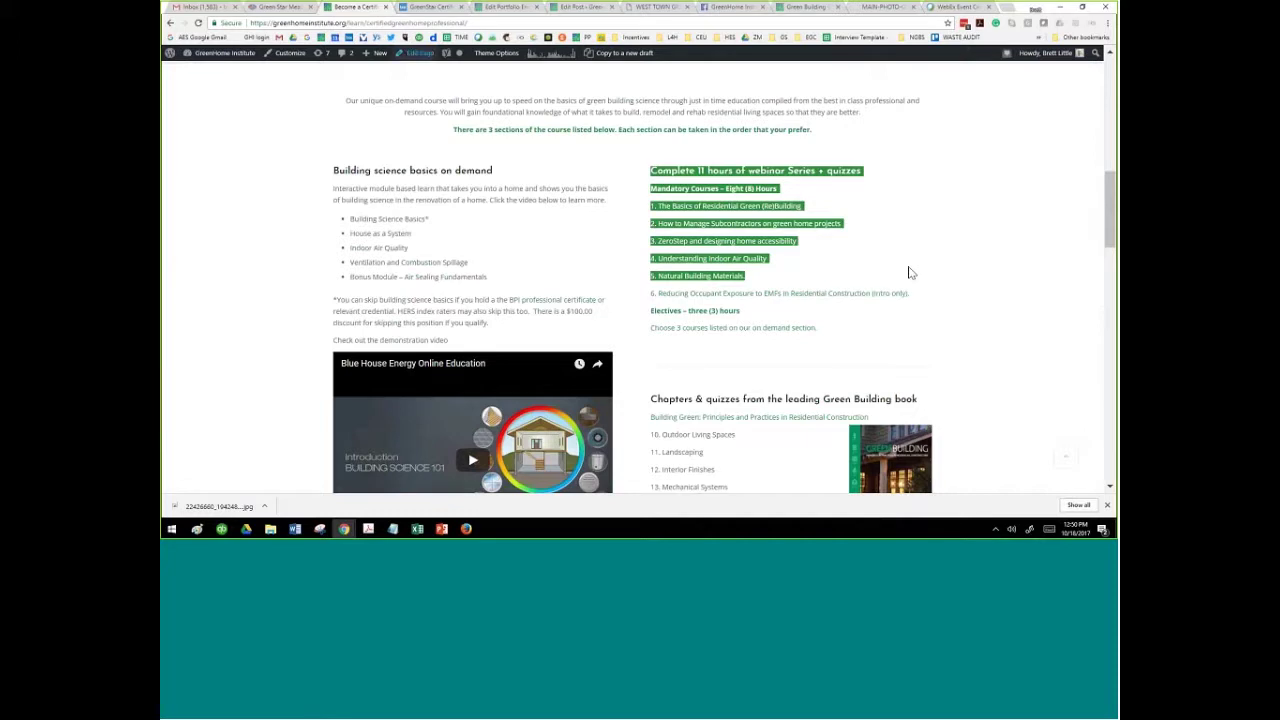
{"action": "left_click", "coordinate": [199, 23]}
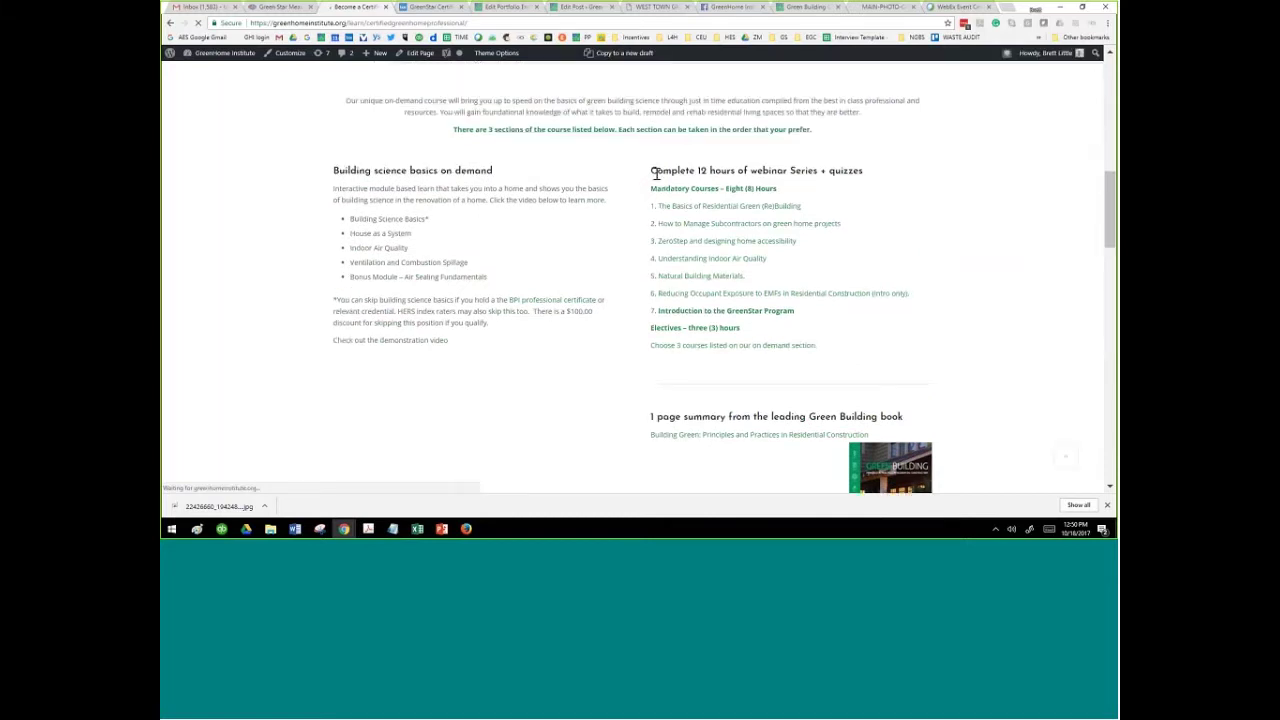
{"action": "left_click_drag", "start_coordinate": [658, 311], "coordinate": [800, 315]}
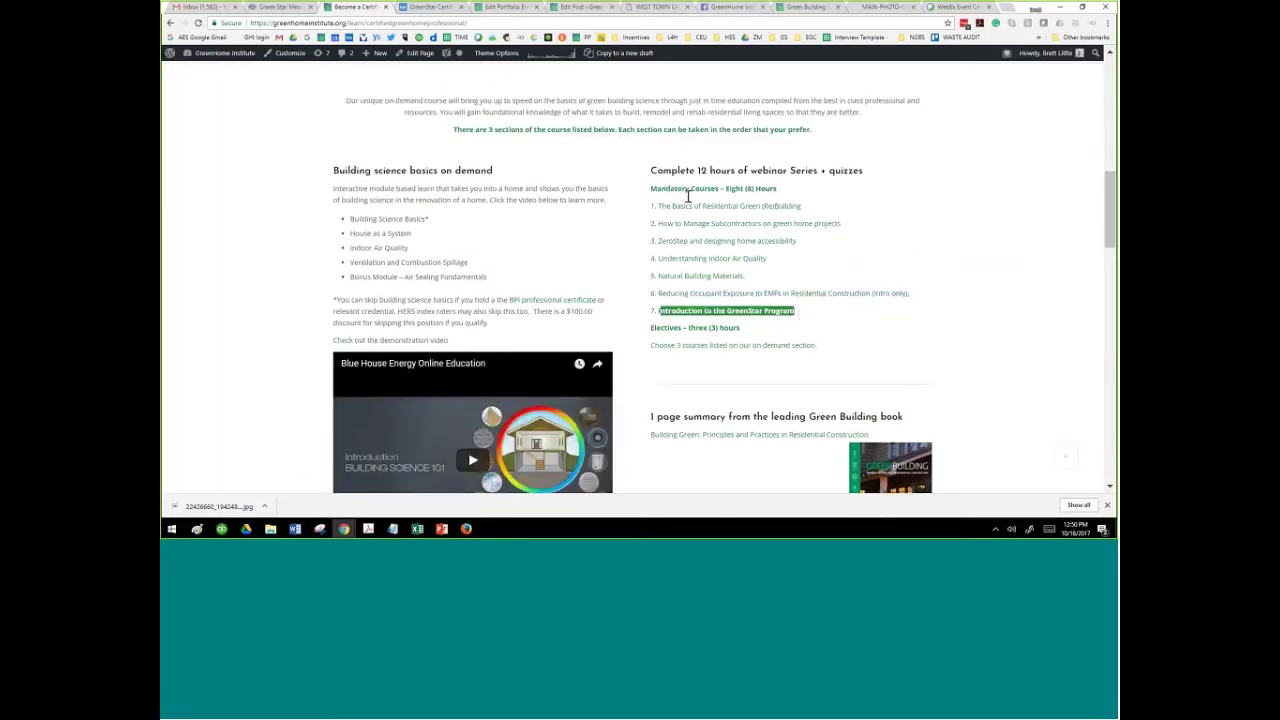
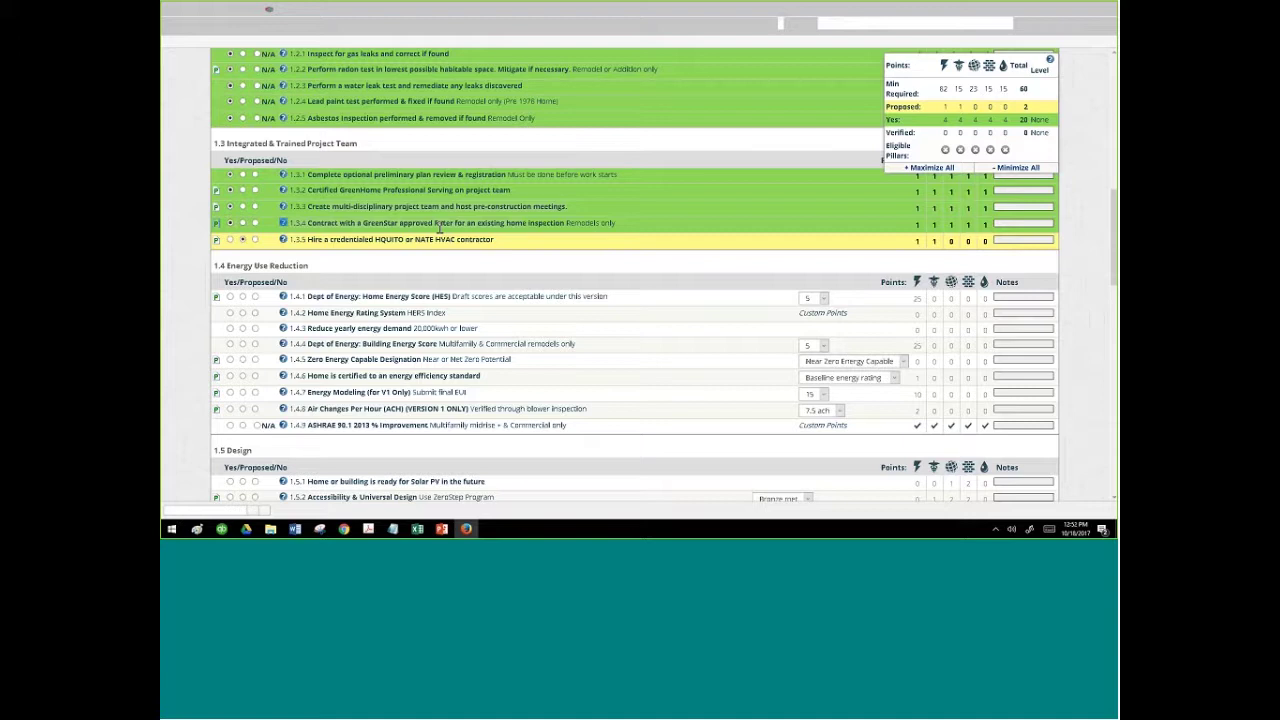
In the points worksheet, mark HVAC contractor measure 1.3.5 as Yes and set Home Energy Score measure 1.4.1 to 10
{"action": "left_click", "coordinate": [230, 241]}
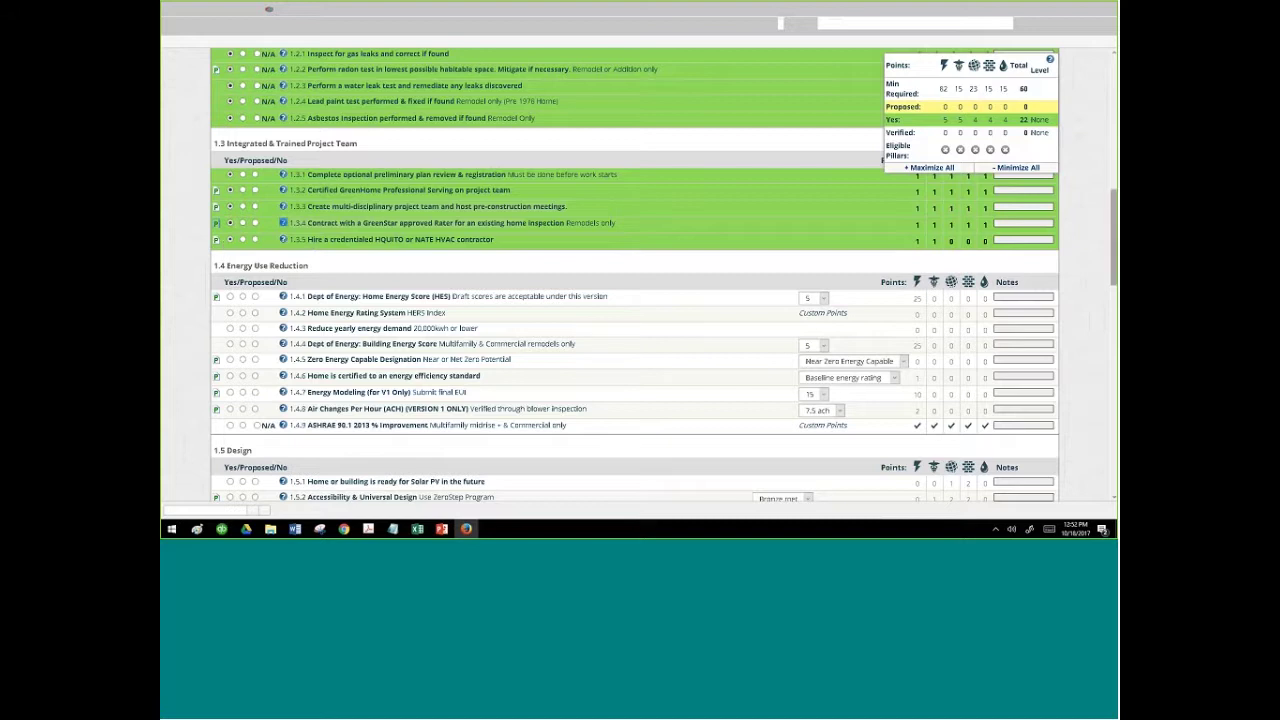
{"action": "scroll", "coordinate": [1113, 240], "scroll_direction": "down", "scroll_amount": 3}
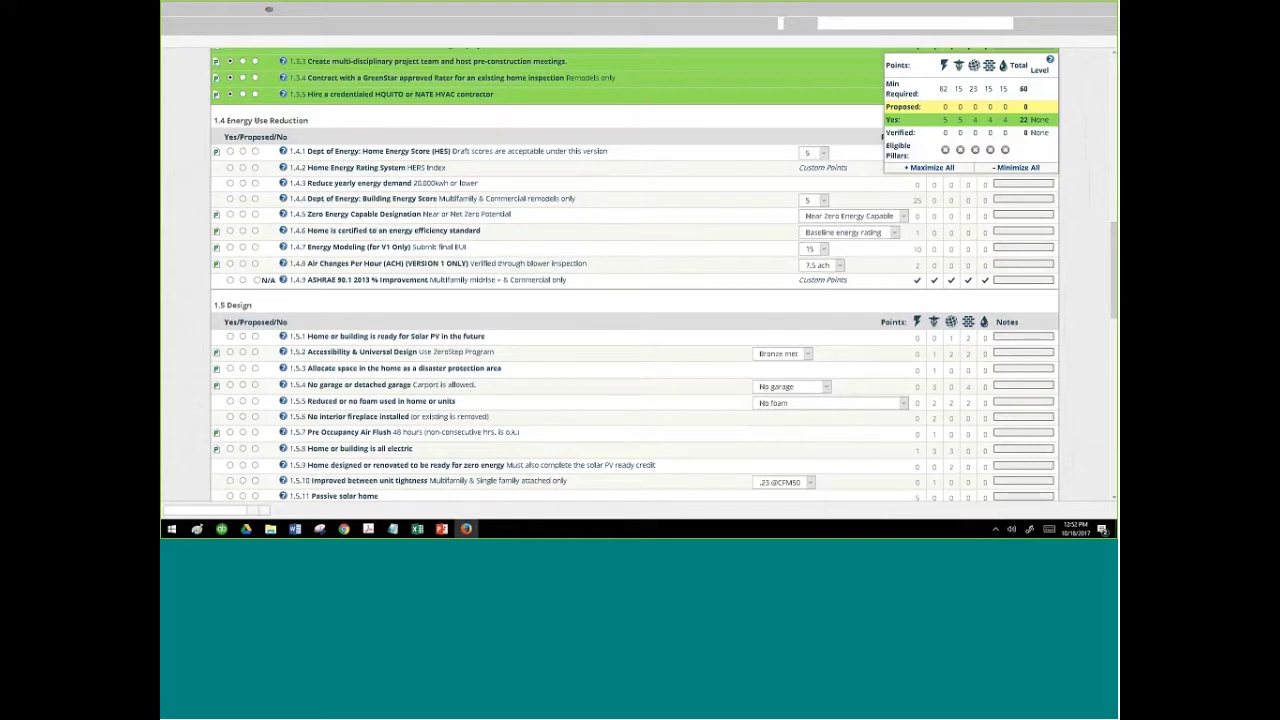
{"action": "scroll", "coordinate": [760, 135], "scroll_direction": "up", "scroll_amount": 1}
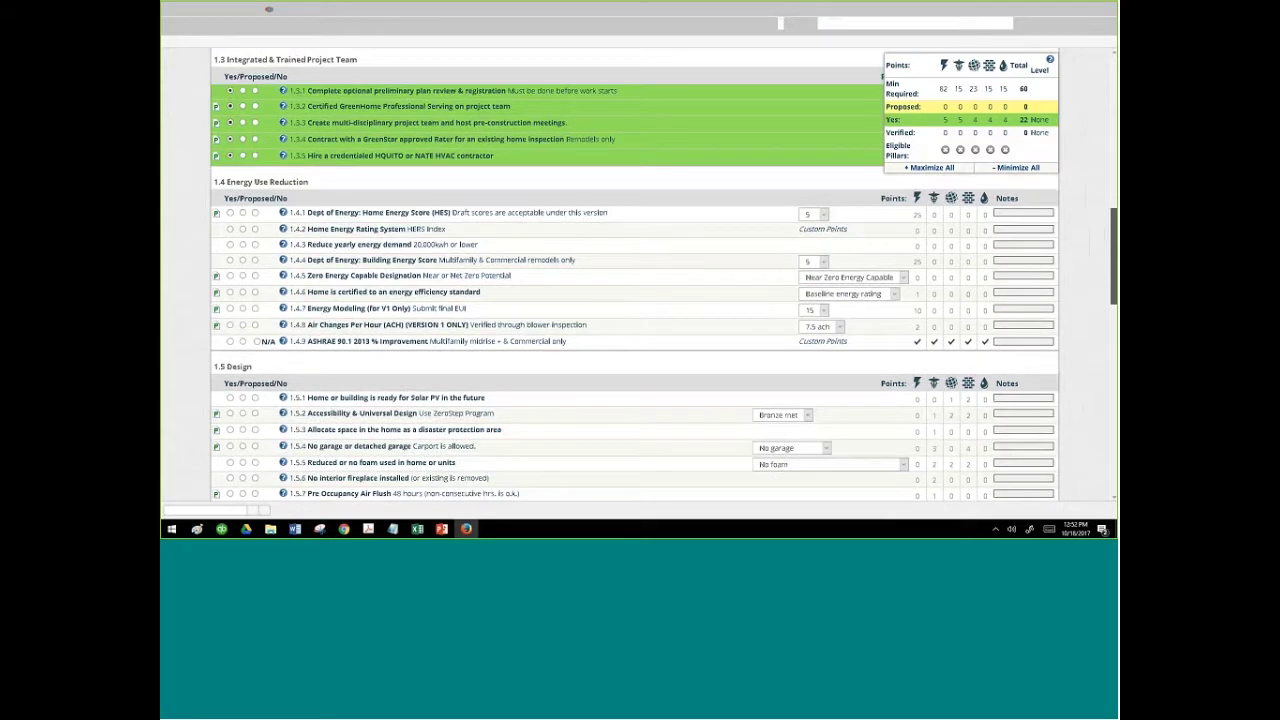
{"action": "scroll", "coordinate": [464, 249], "scroll_direction": "up", "scroll_amount": 1}
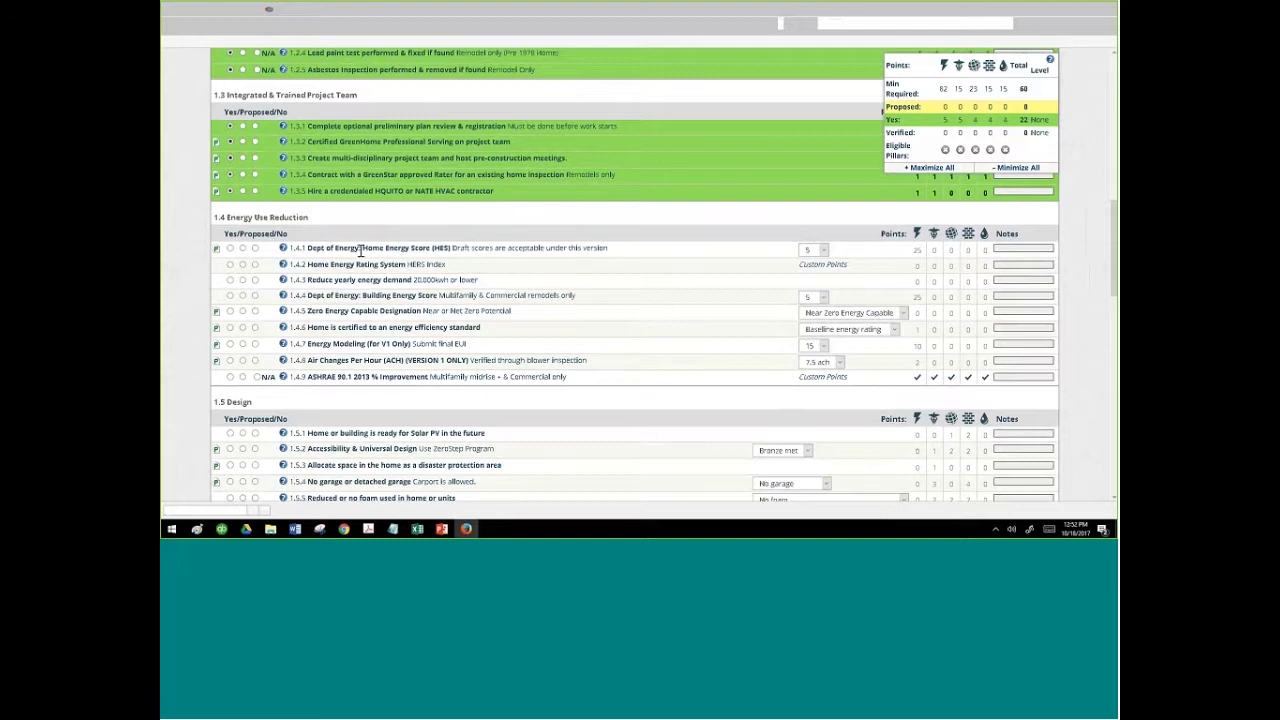
{"action": "left_click", "coordinate": [821, 251]}
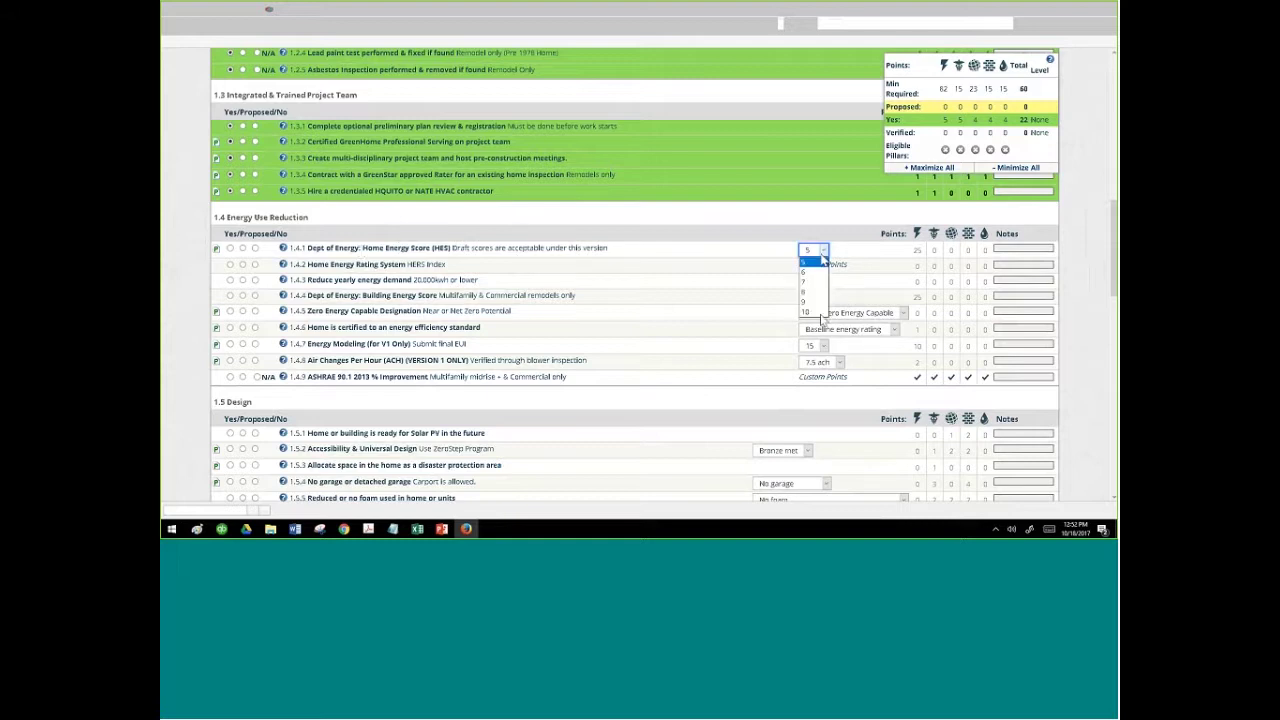
{"action": "left_click", "coordinate": [817, 314]}
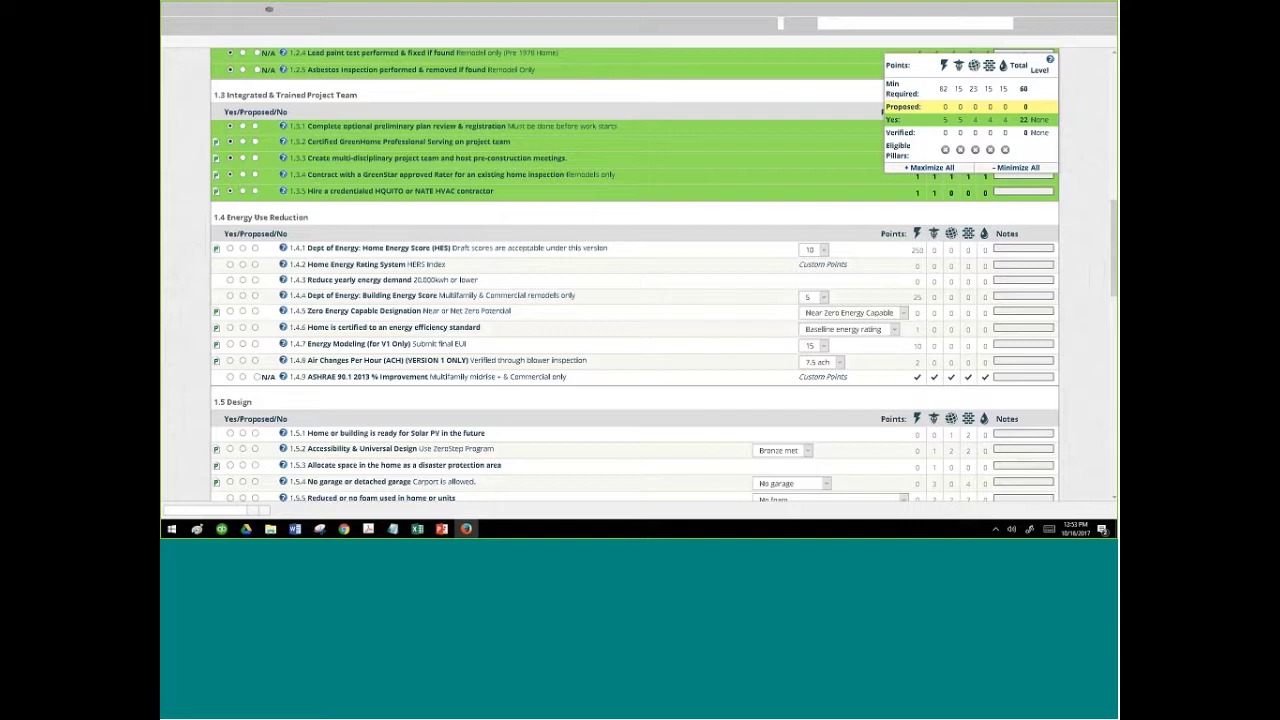
{"action": "left_click", "coordinate": [825, 250]}
{"action": "left_click", "coordinate": [762, 245]}
Open the measure details of 1.4.2 Home Energy Rating System, highlight the HERS index explanation and close the details
{"action": "left_click", "coordinate": [283, 266]}
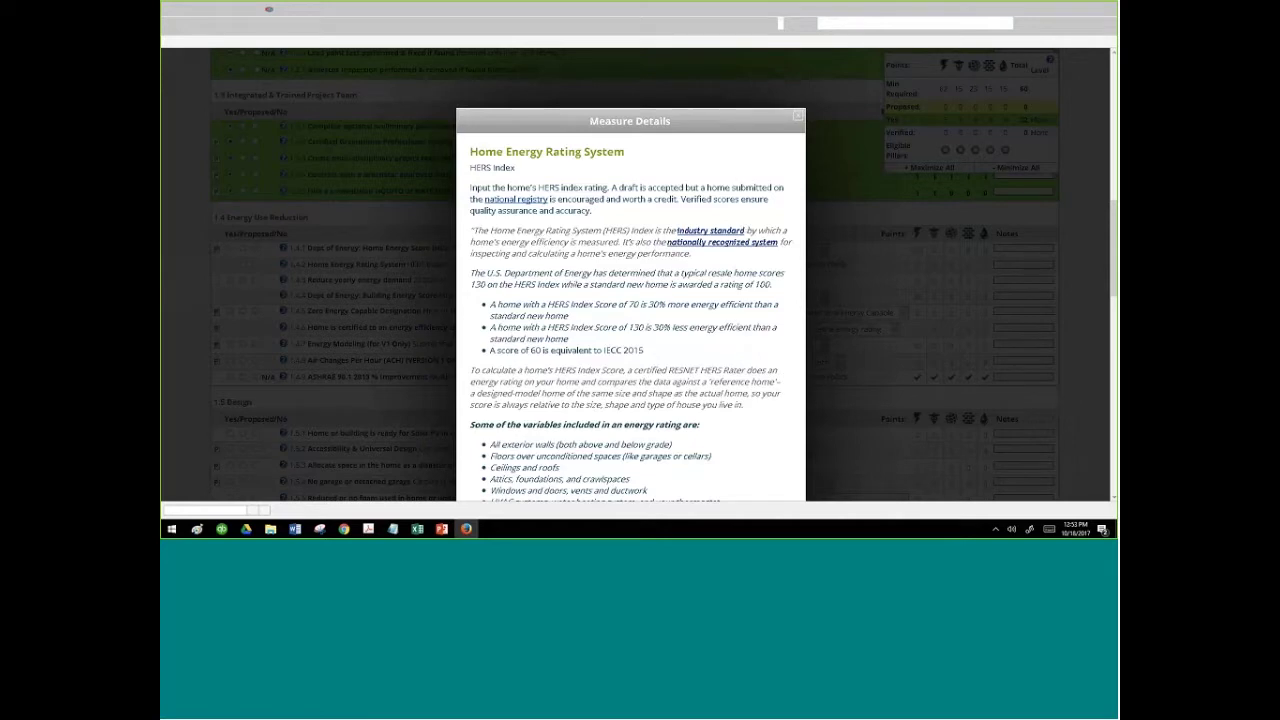
{"action": "left_click_drag", "start_coordinate": [726, 304], "coordinate": [677, 510]}
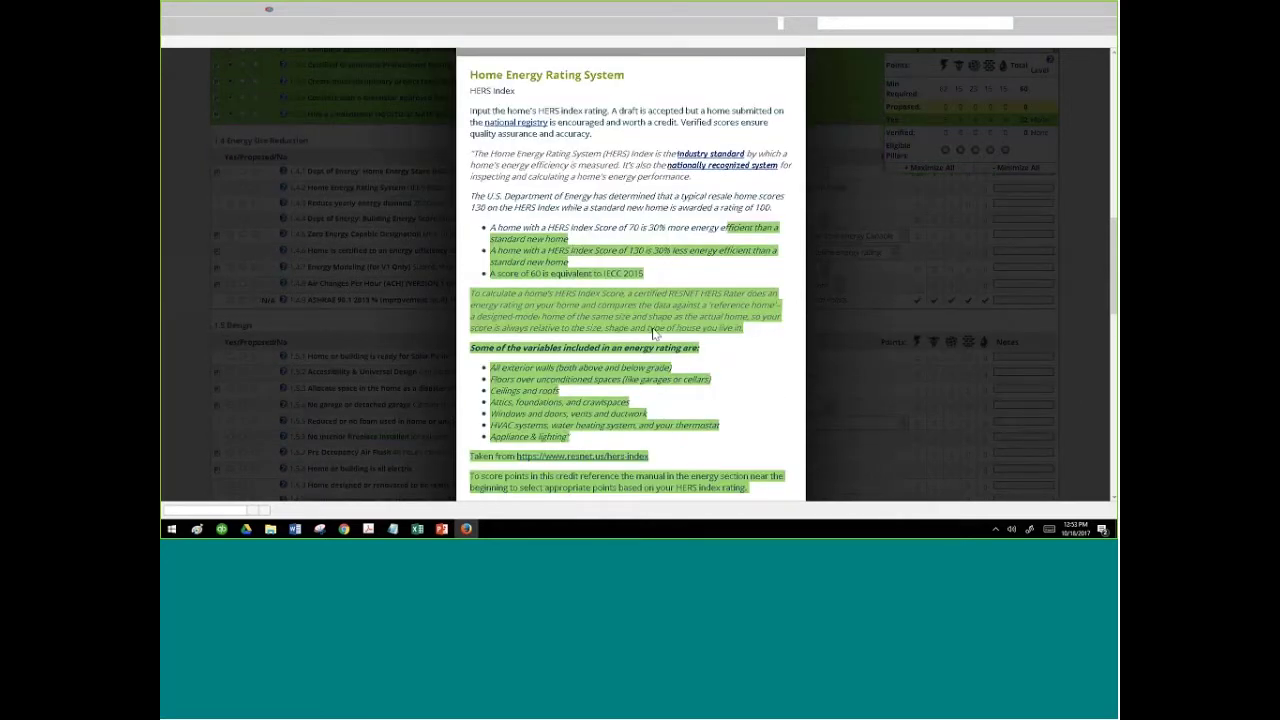
{"action": "left_click", "coordinate": [866, 318]}
Highlight the Building Energy Score, Home Energy Score and Zero Energy Capable Designation measures in section 1.4 Energy Use Reduction
{"action": "scroll", "coordinate": [866, 318], "scroll_direction": "down", "scroll_amount": 4}
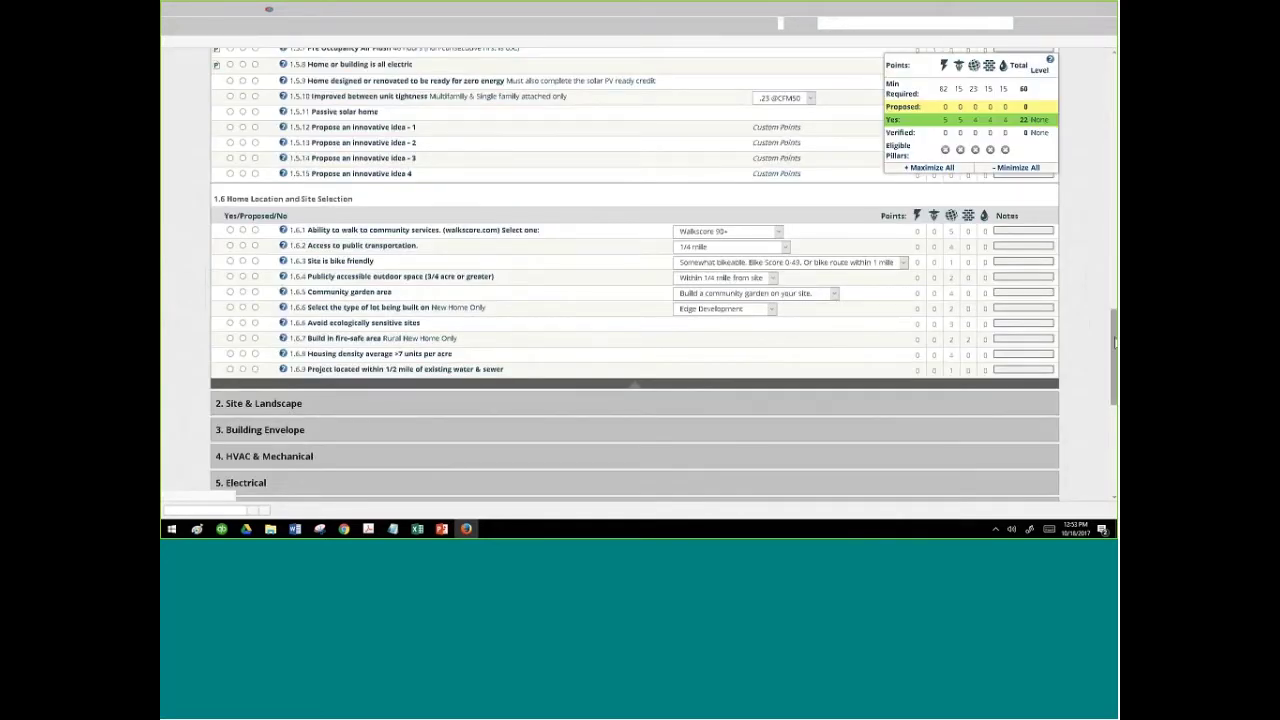
{"action": "left_click_drag", "start_coordinate": [1114, 342], "coordinate": [843, 229]}
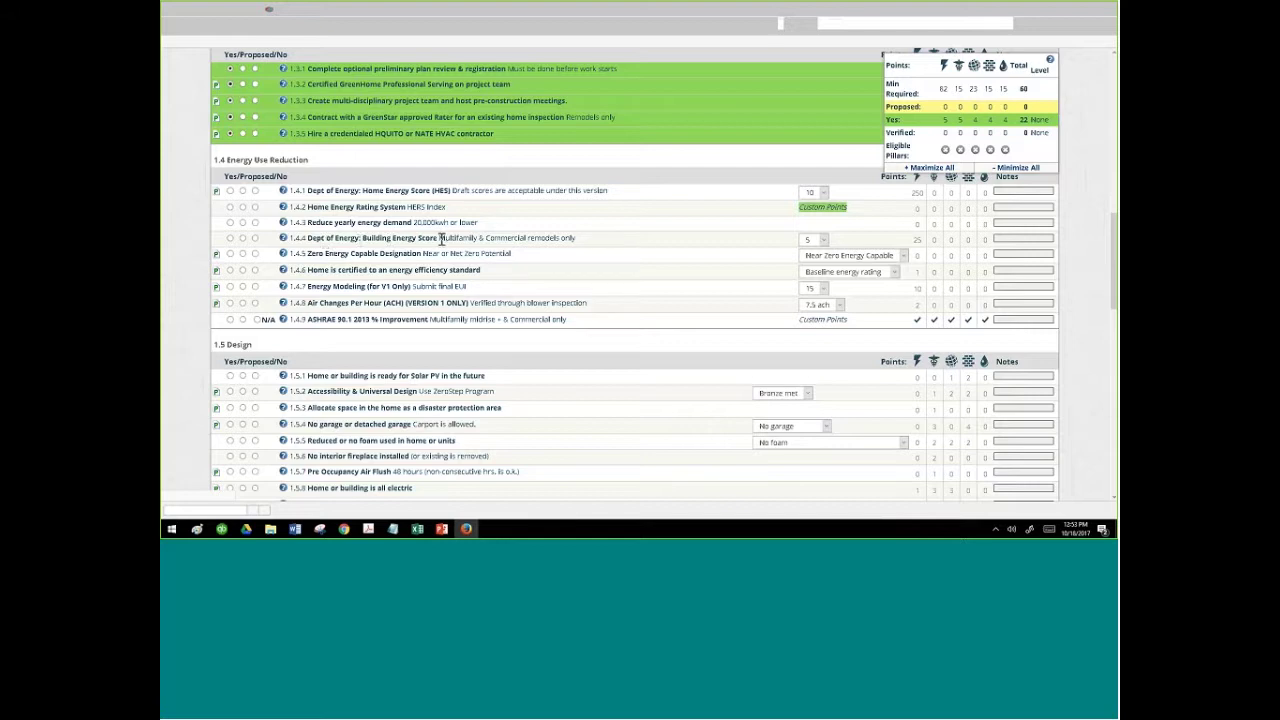
{"action": "left_click_drag", "start_coordinate": [307, 239], "coordinate": [443, 242]}
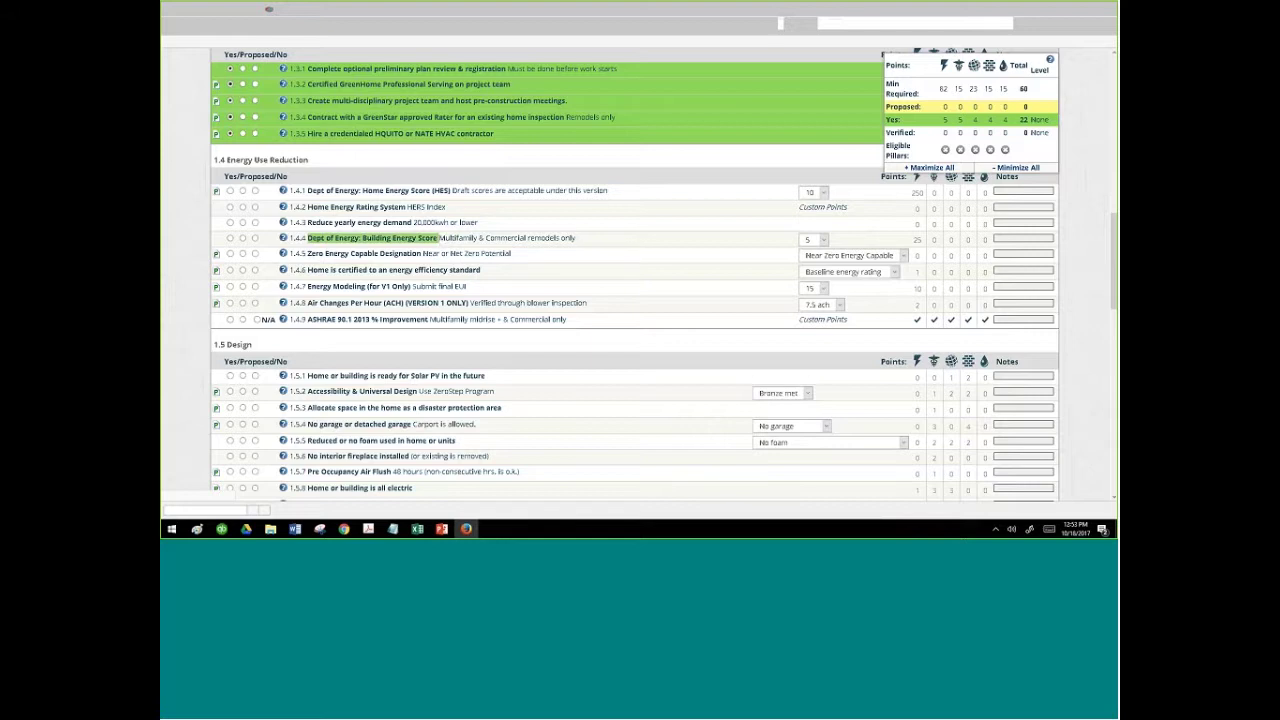
{"action": "left_click_drag", "start_coordinate": [324, 191], "coordinate": [468, 192]}
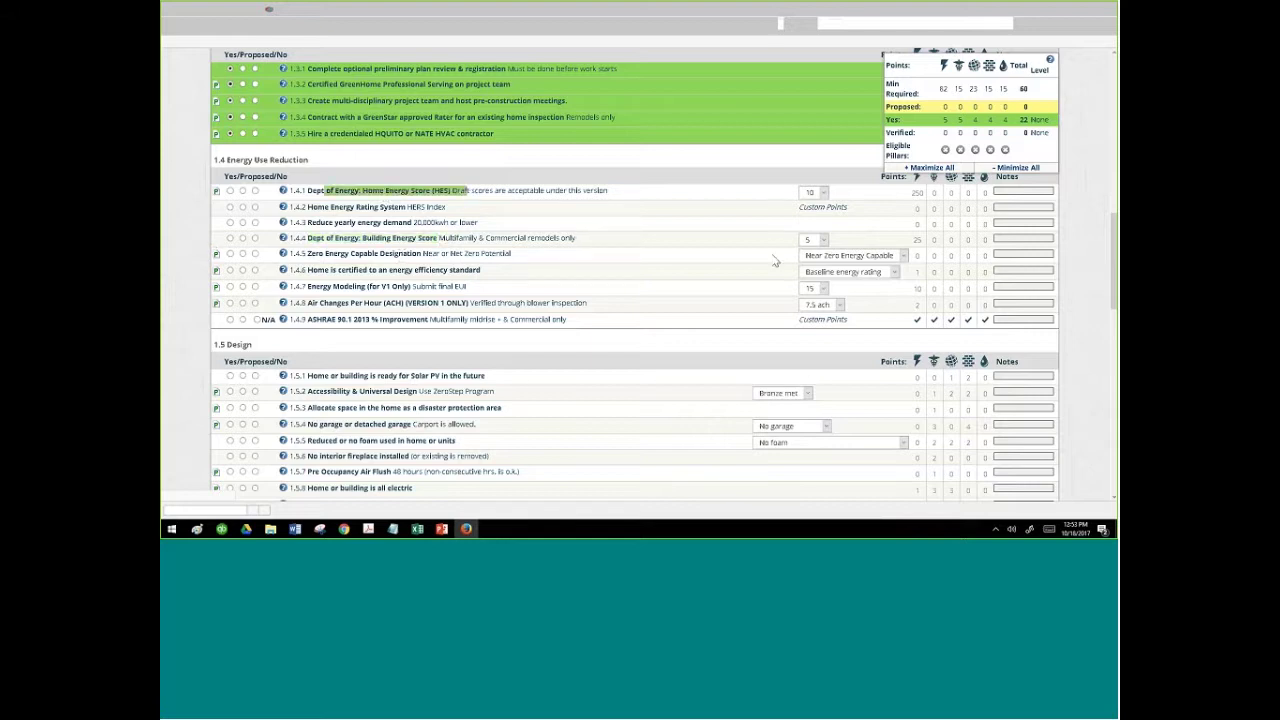
{"action": "left_click_drag", "start_coordinate": [307, 252], "coordinate": [427, 252]}
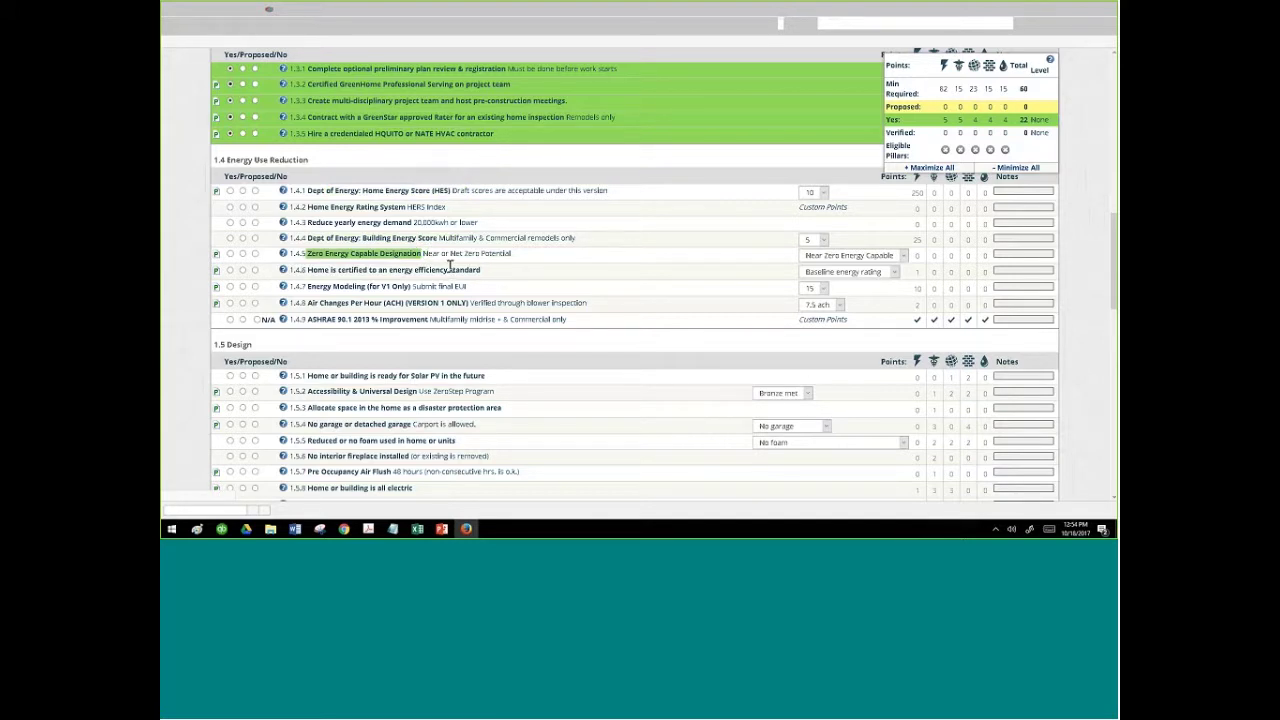
Set measure 1.4.5 Zero Energy Capable Designation to Zero Energy Capable and mark it as Yes
{"action": "left_click", "coordinate": [849, 255]}
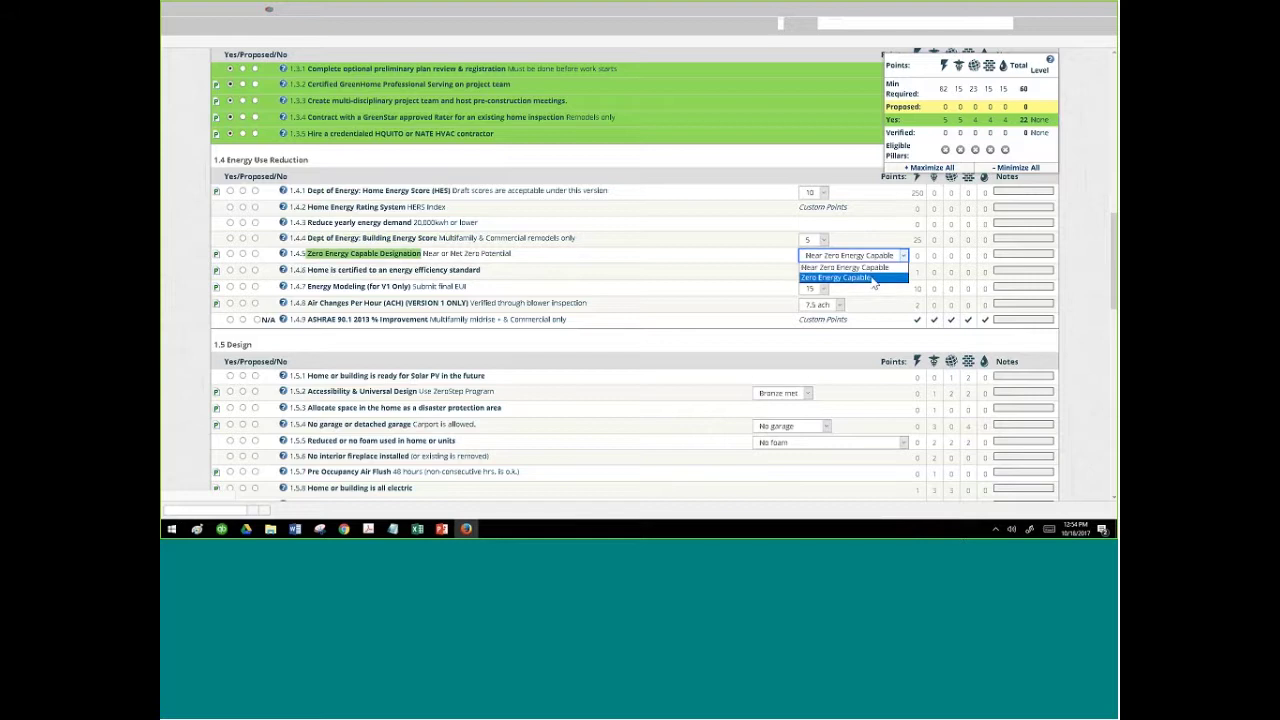
{"action": "left_click", "coordinate": [873, 279]}
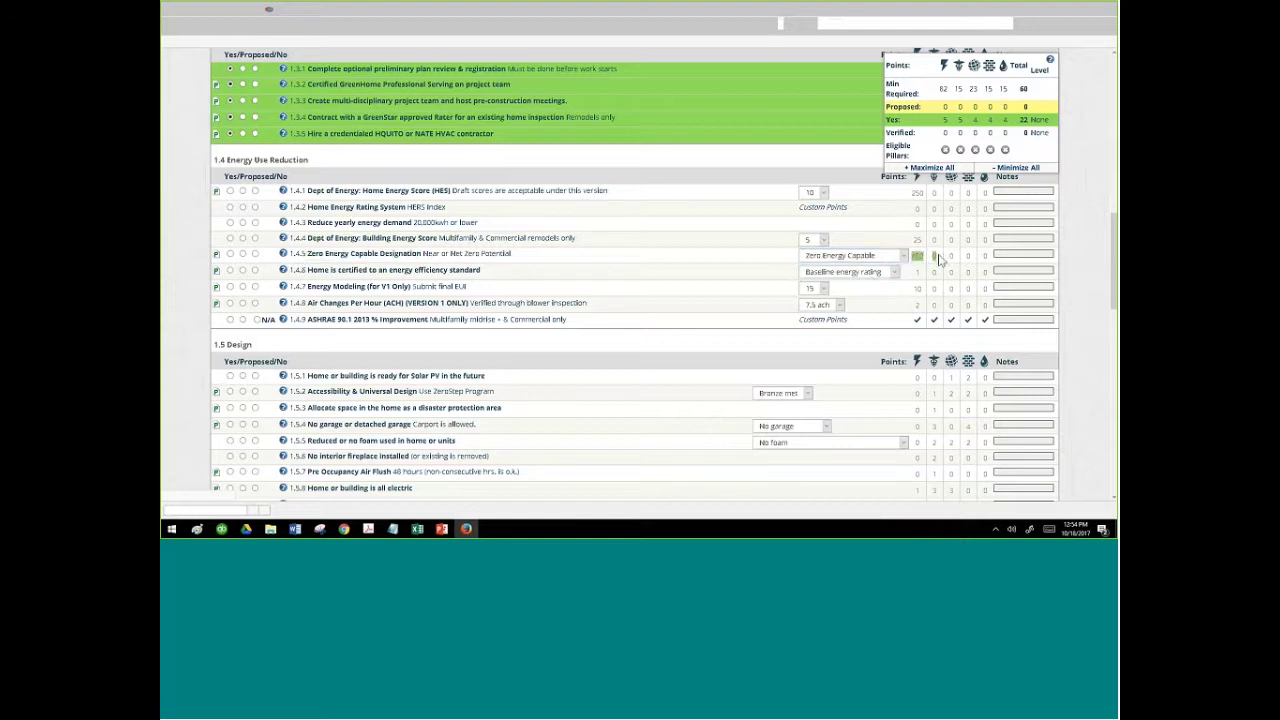
{"action": "left_click", "coordinate": [230, 254]}
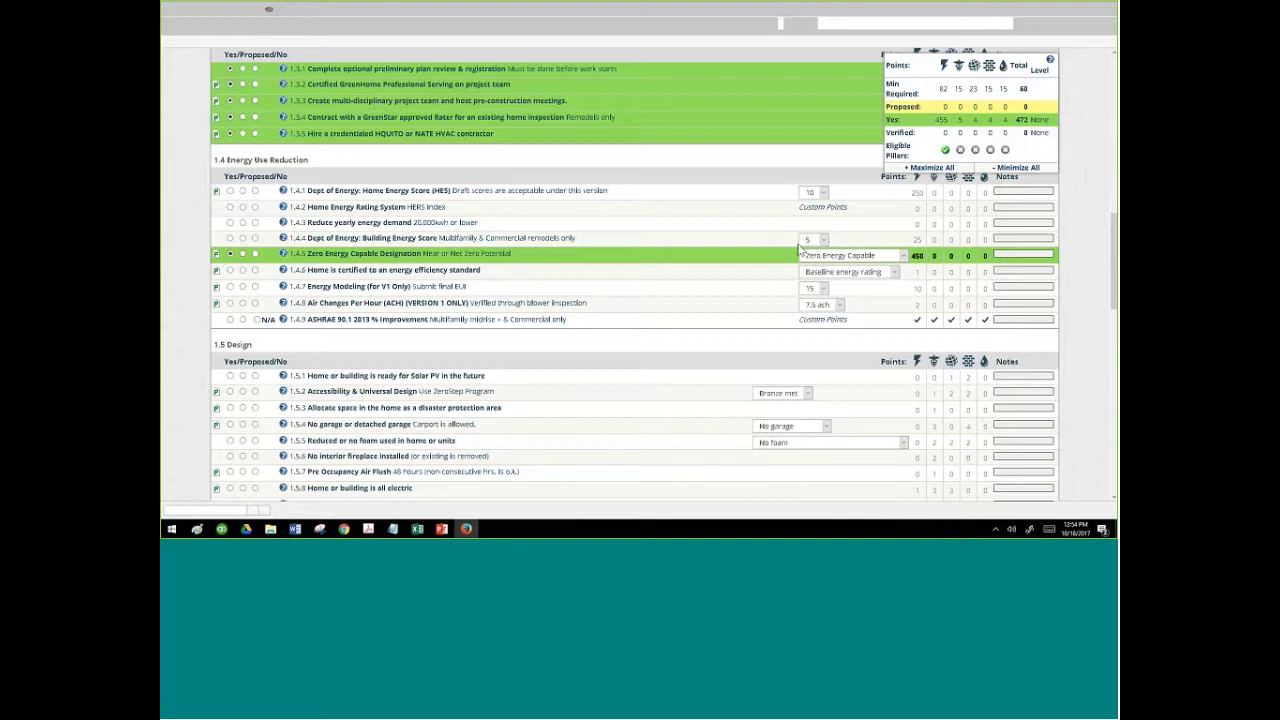
Review the available energy efficiency standards for measure 1.4.6 without changing the selection
{"action": "left_click", "coordinate": [855, 273]}
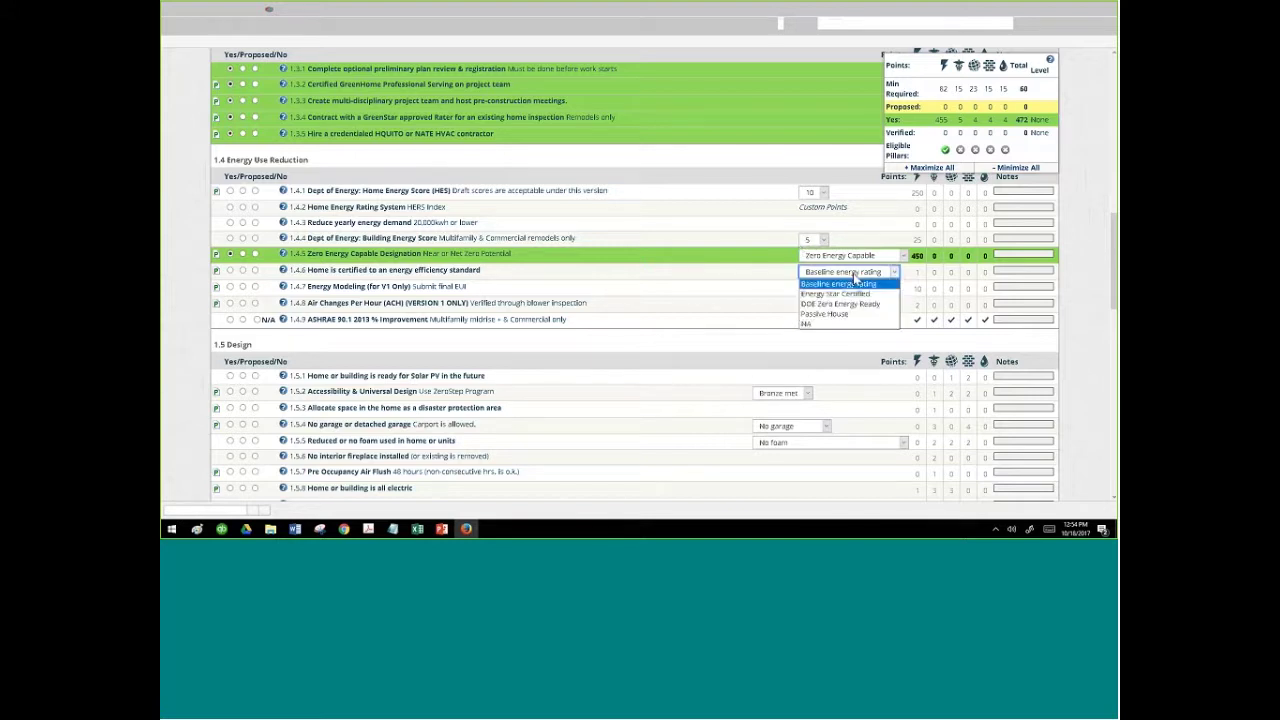
{"action": "left_click", "coordinate": [855, 278]}
{"action": "left_click", "coordinate": [850, 272]}
{"action": "left_click", "coordinate": [634, 280]}
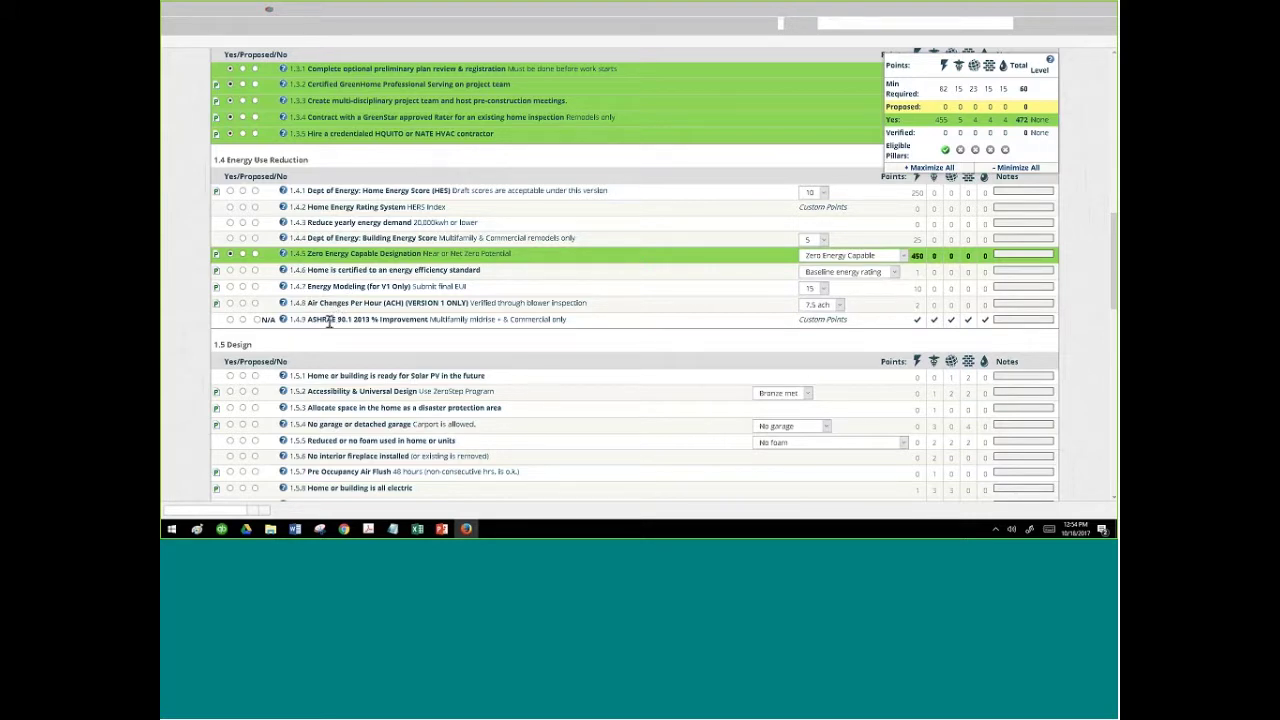
Highlight measure 1.4.9 ASHRAE 90.1 2013 % Improvement and its Custom Points label, and mark measure 1.4.5 as No
{"action": "left_click_drag", "start_coordinate": [323, 320], "coordinate": [402, 321]}
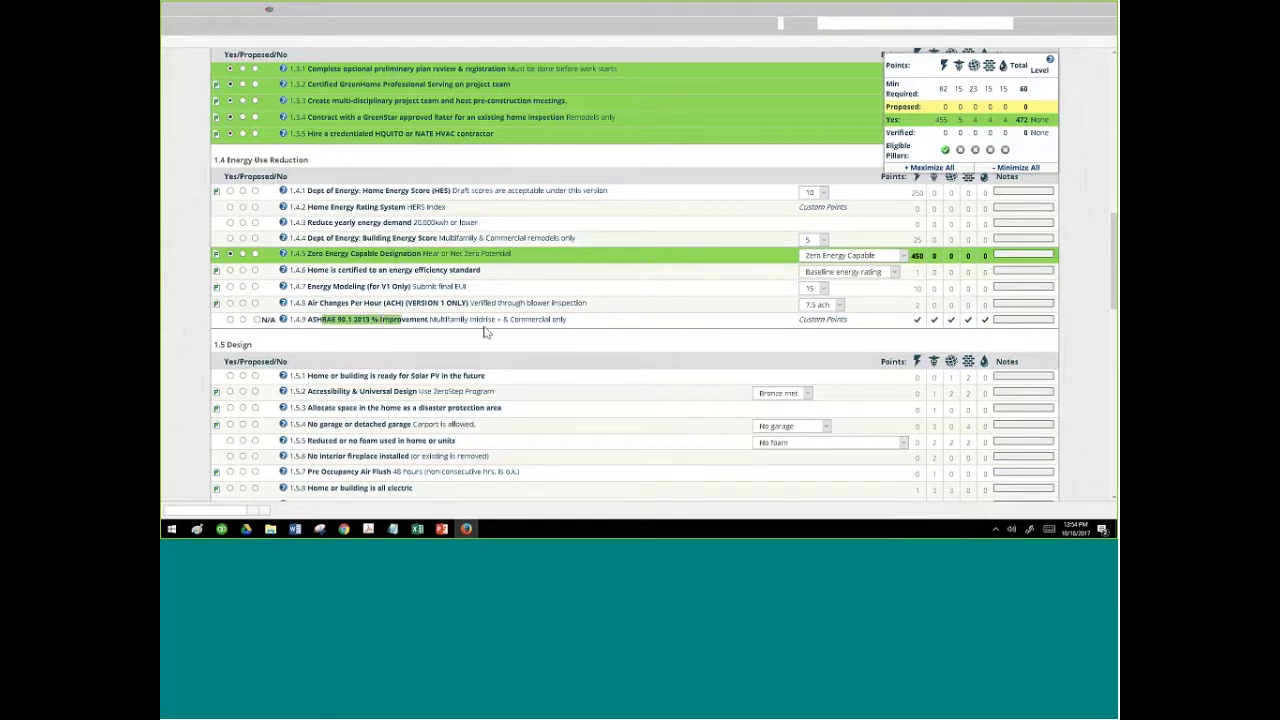
{"action": "left_click_drag", "start_coordinate": [485, 333], "coordinate": [576, 321]}
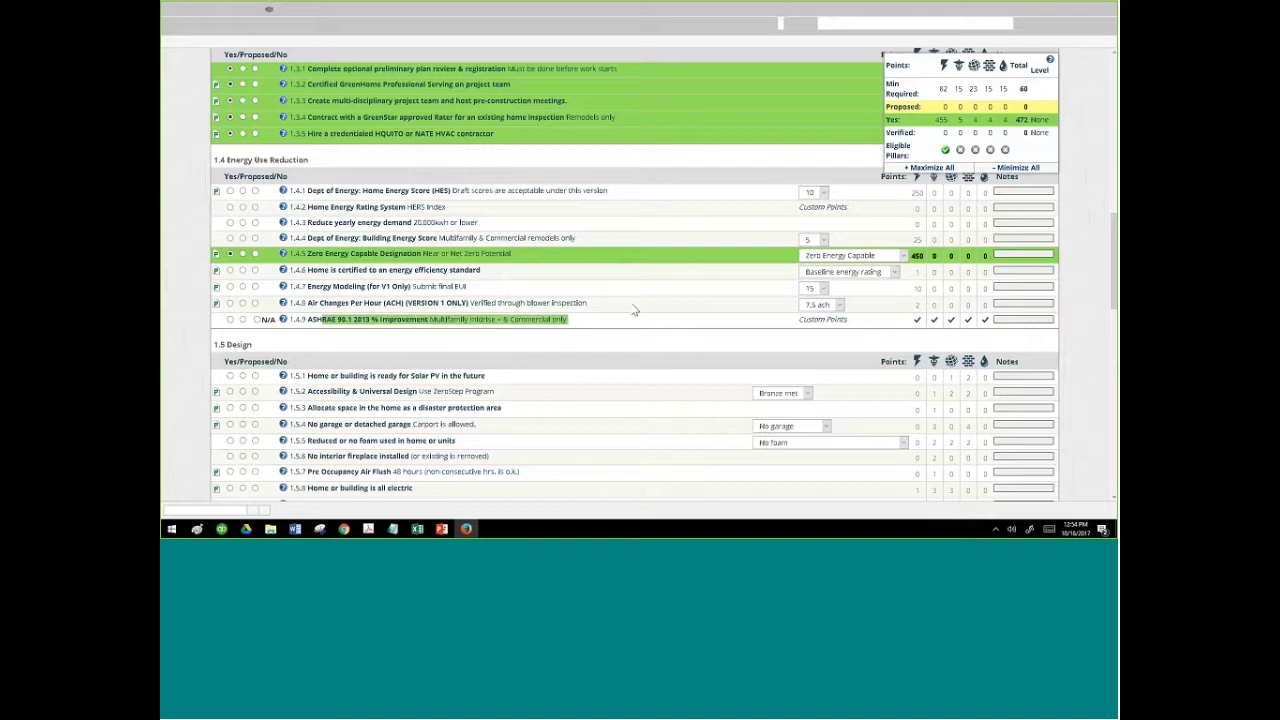
{"action": "left_click_drag", "start_coordinate": [800, 319], "coordinate": [858, 321]}
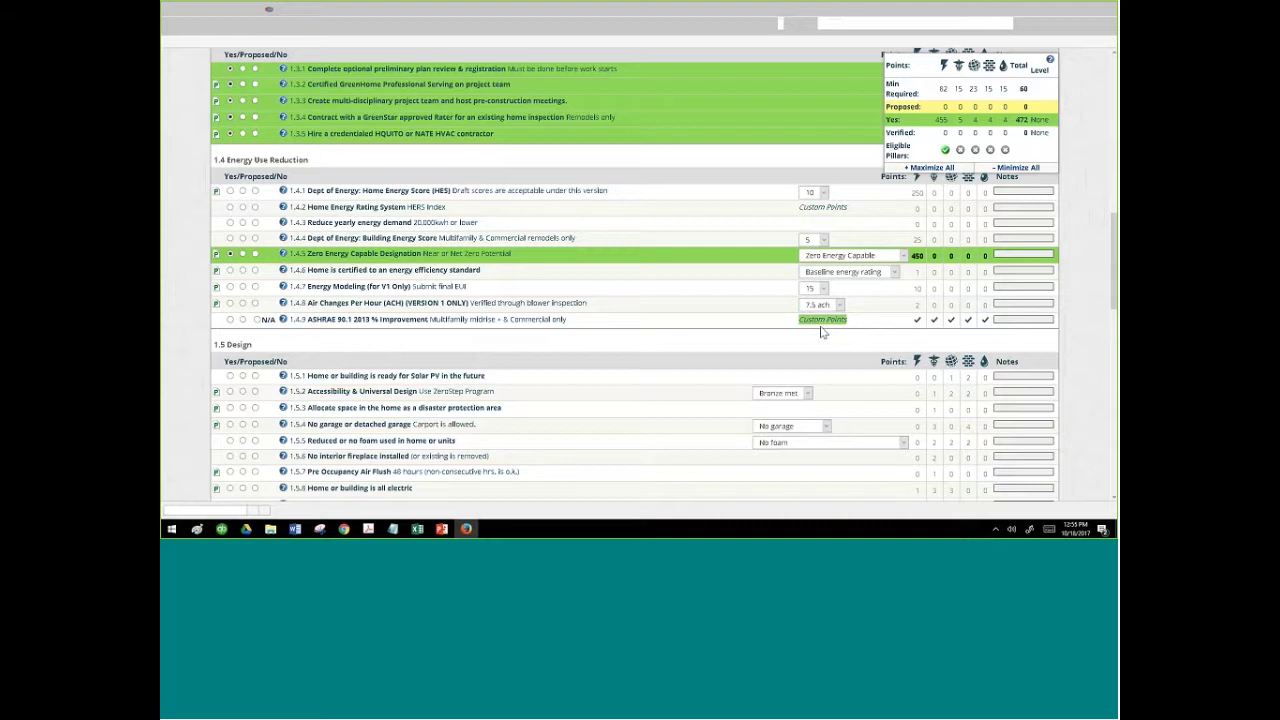
{"action": "left_click", "coordinate": [255, 254]}
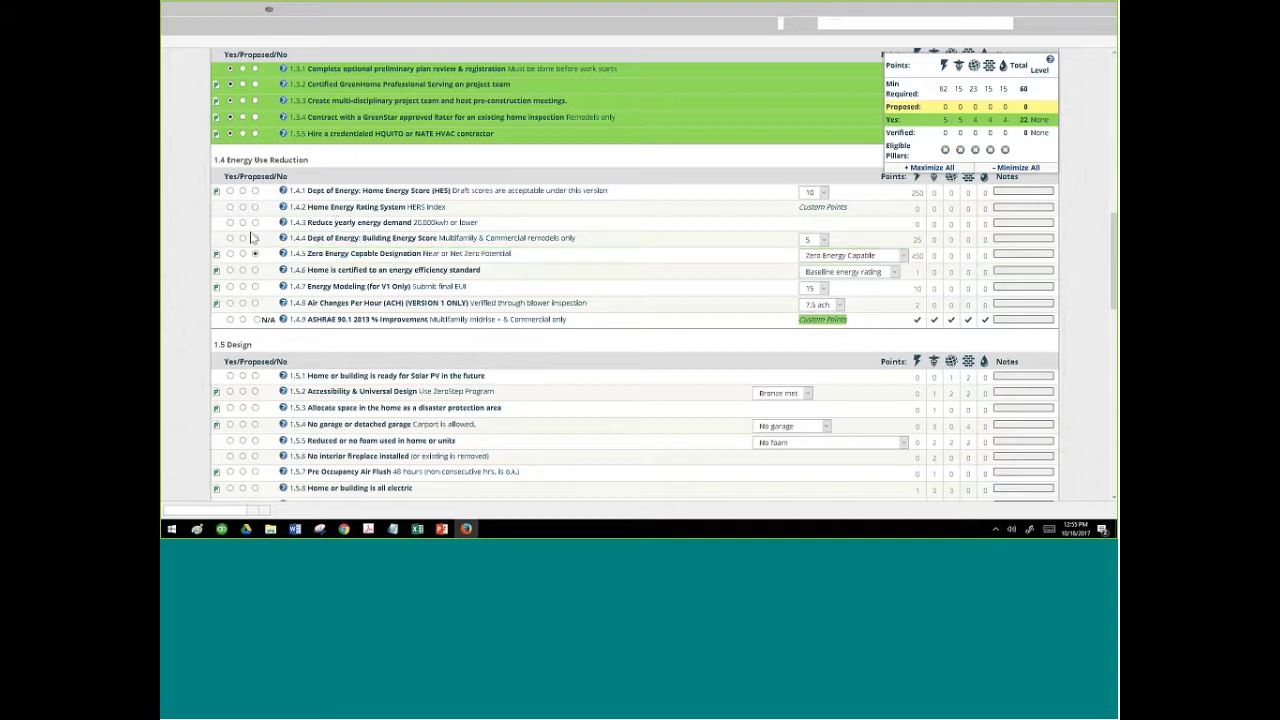
Open the measure details of 1.4.3 Reduce yearly energy demand, examine the kWh/year points table and close the details
{"action": "left_click", "coordinate": [283, 222]}
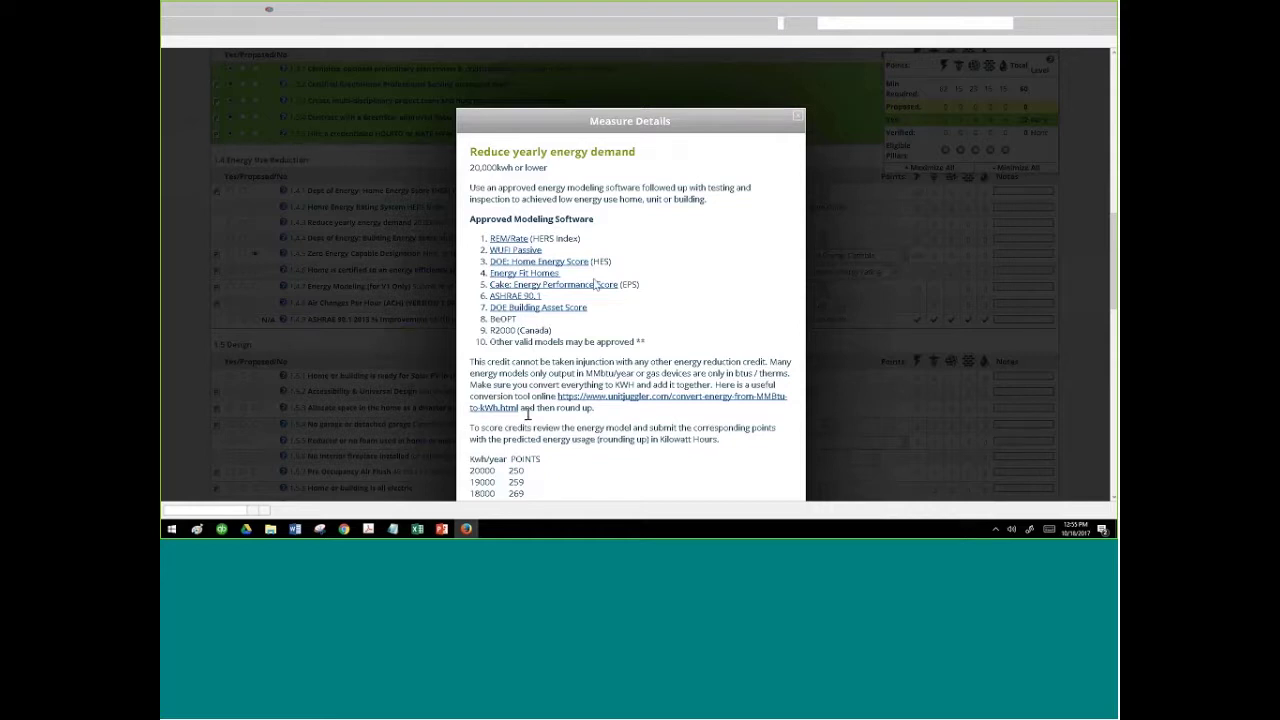
{"action": "left_click_drag", "start_coordinate": [506, 373], "coordinate": [534, 97]}
{"action": "double_click", "coordinate": [515, 86]}
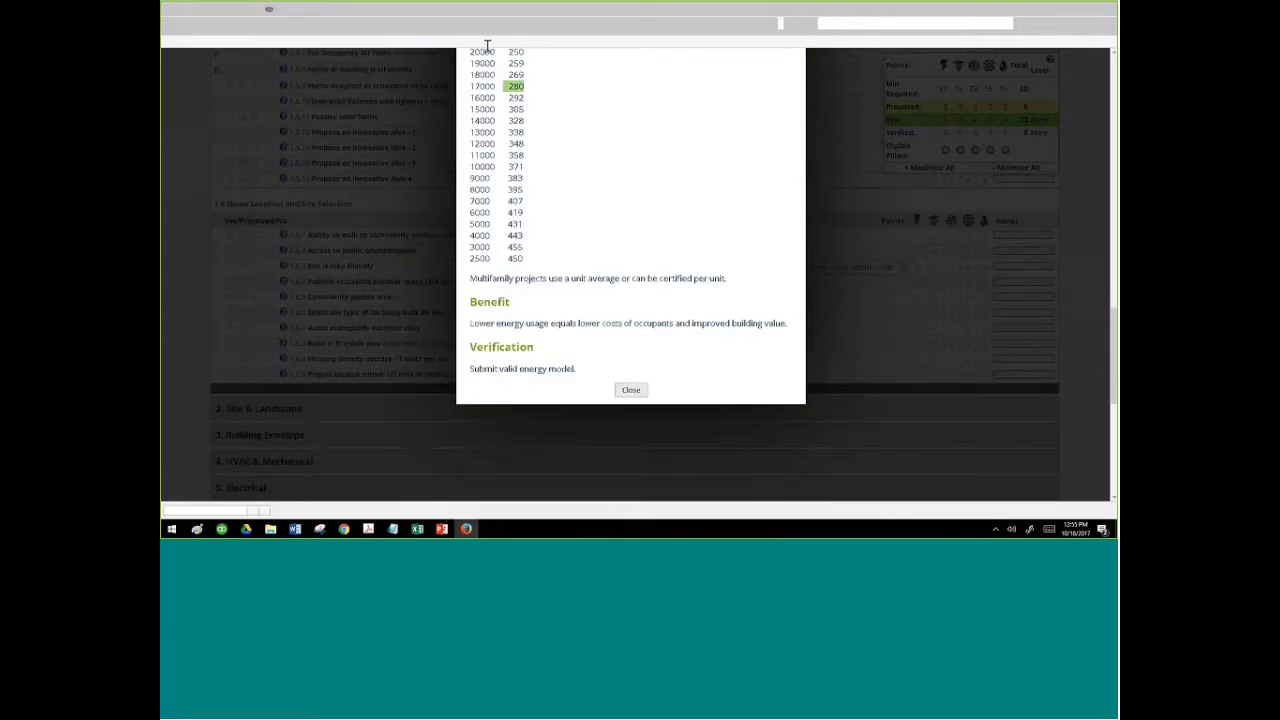
{"action": "left_click_drag", "start_coordinate": [487, 45], "coordinate": [506, 70]}
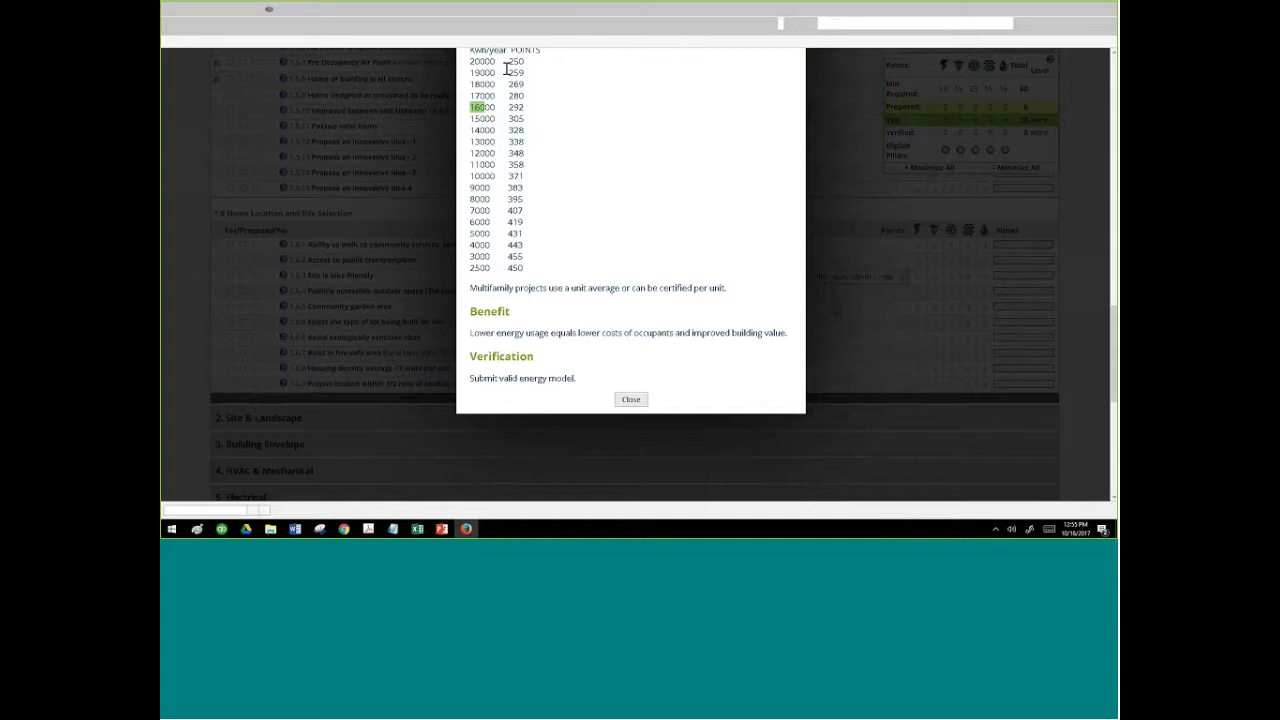
{"action": "left_click", "coordinate": [503, 58]}
{"action": "double_click", "coordinate": [503, 58]}
{"action": "left_click_drag", "start_coordinate": [523, 167], "coordinate": [654, 189]}
{"action": "left_click", "coordinate": [655, 188]}
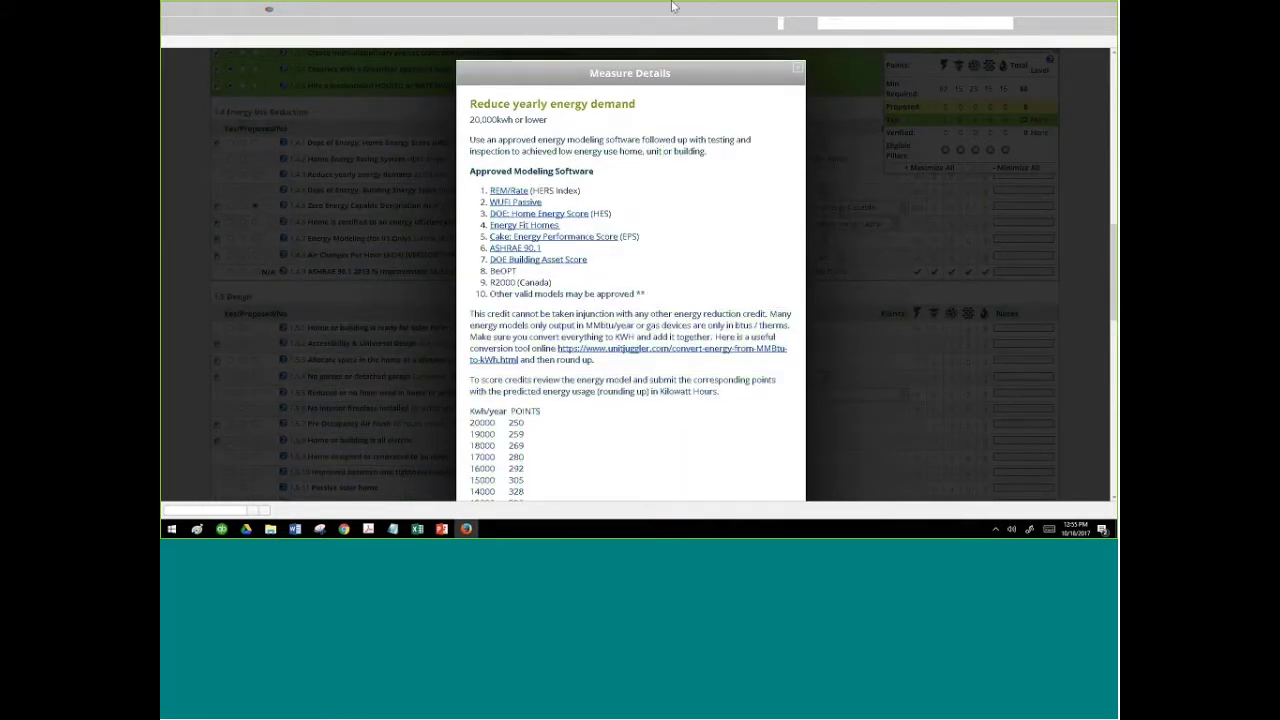
{"action": "mouse_move", "coordinate": [675, 7]}
{"action": "left_click", "coordinate": [797, 68]}
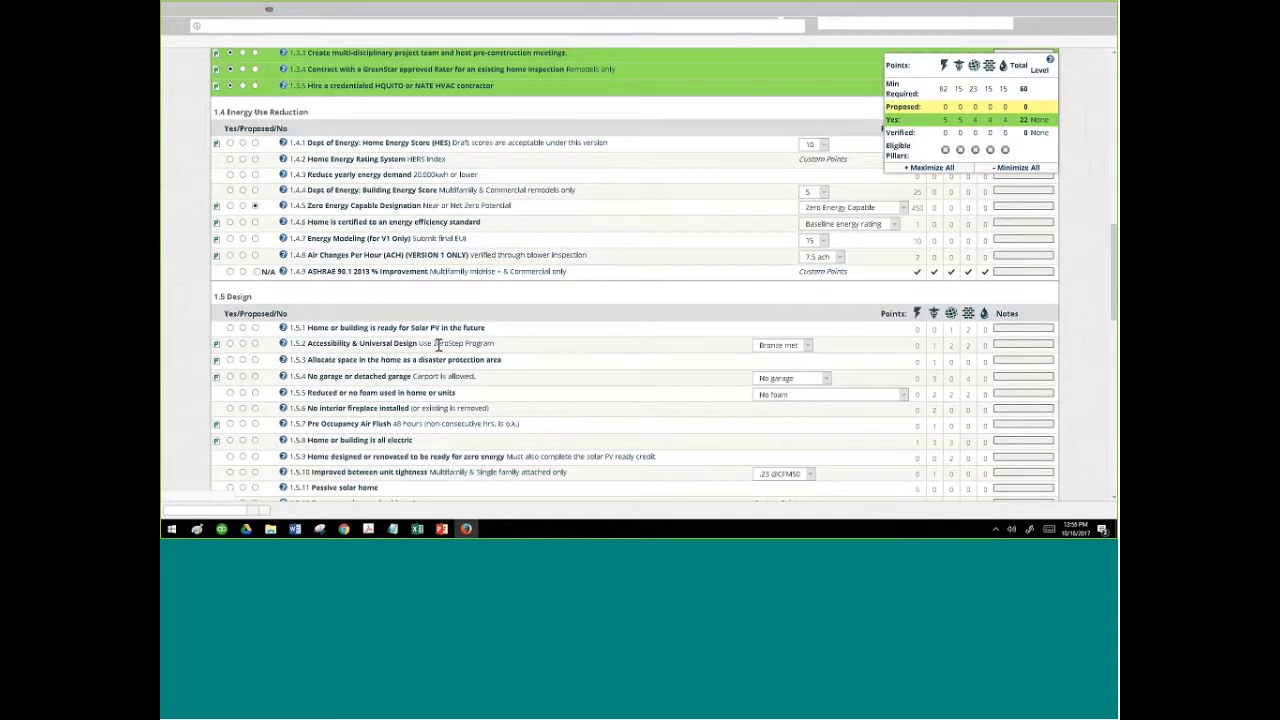
Leave the worksheet for the existing Logan lot project, view its project details form and return to the project overview
{"action": "mouse_move", "coordinate": [212, 24]}
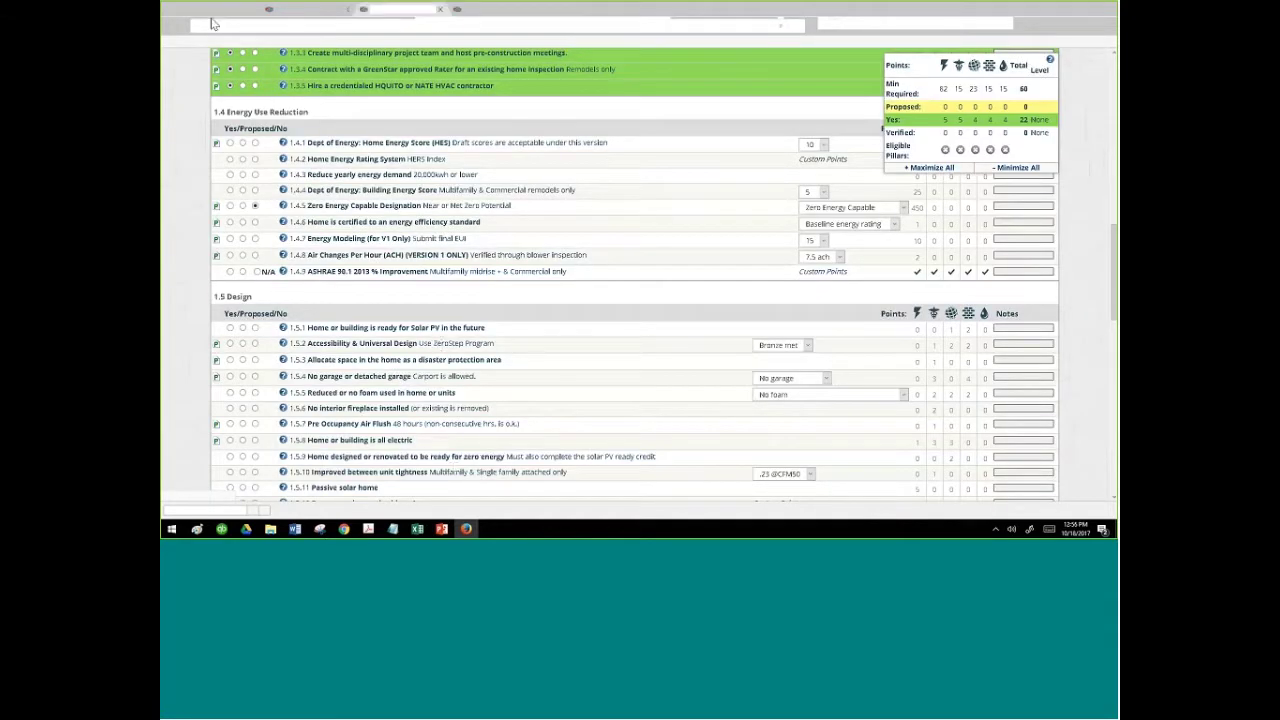
{"action": "left_click", "coordinate": [263, 12]}
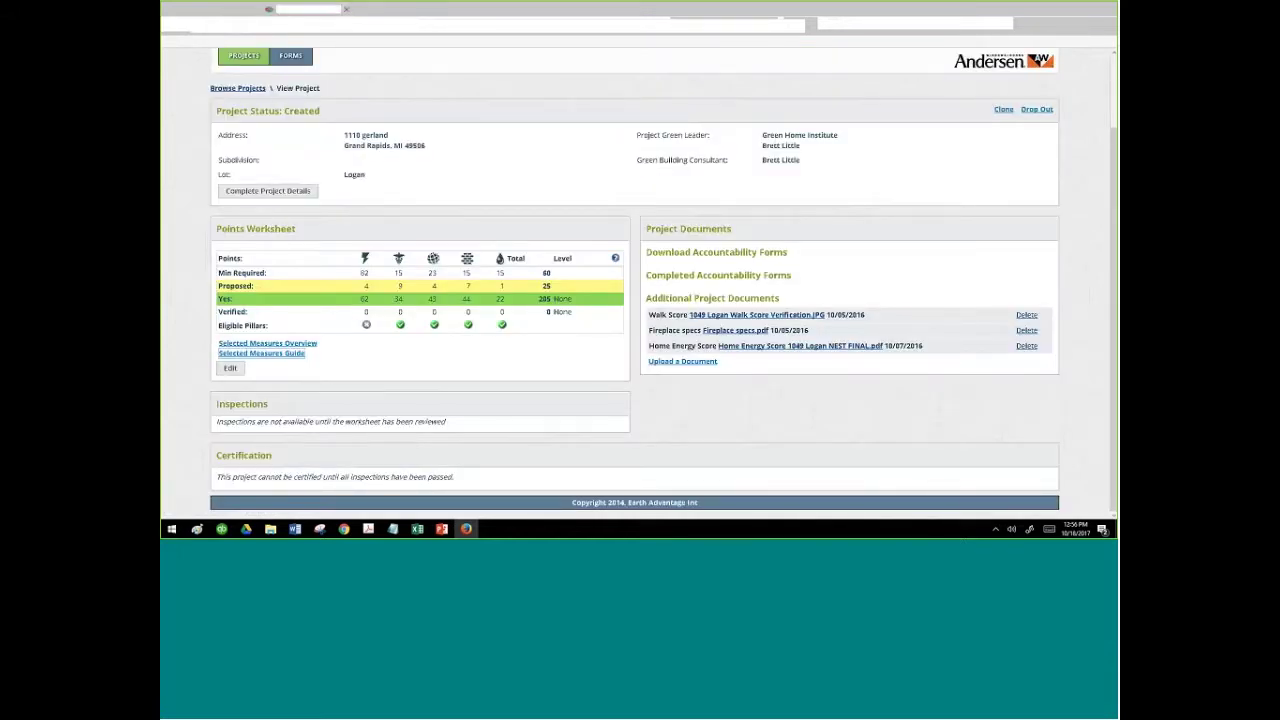
{"action": "mouse_move", "coordinate": [441, 528]}
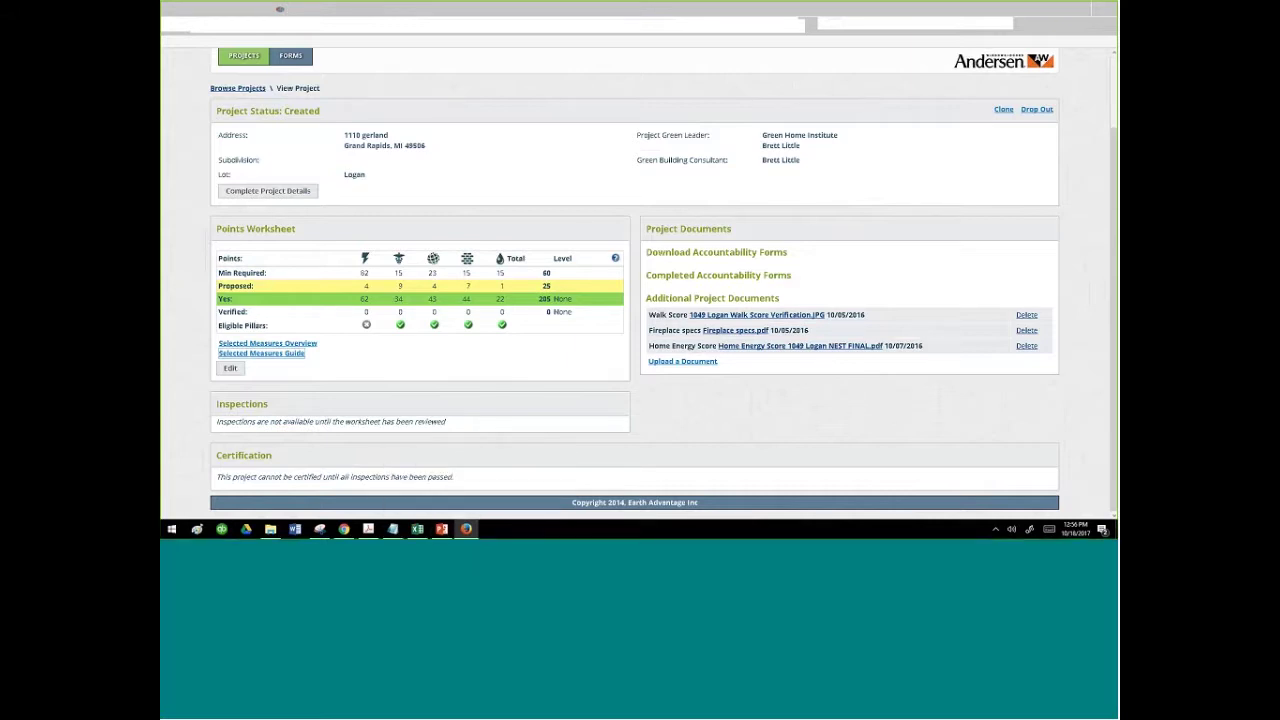
{"action": "left_click", "coordinate": [241, 193]}
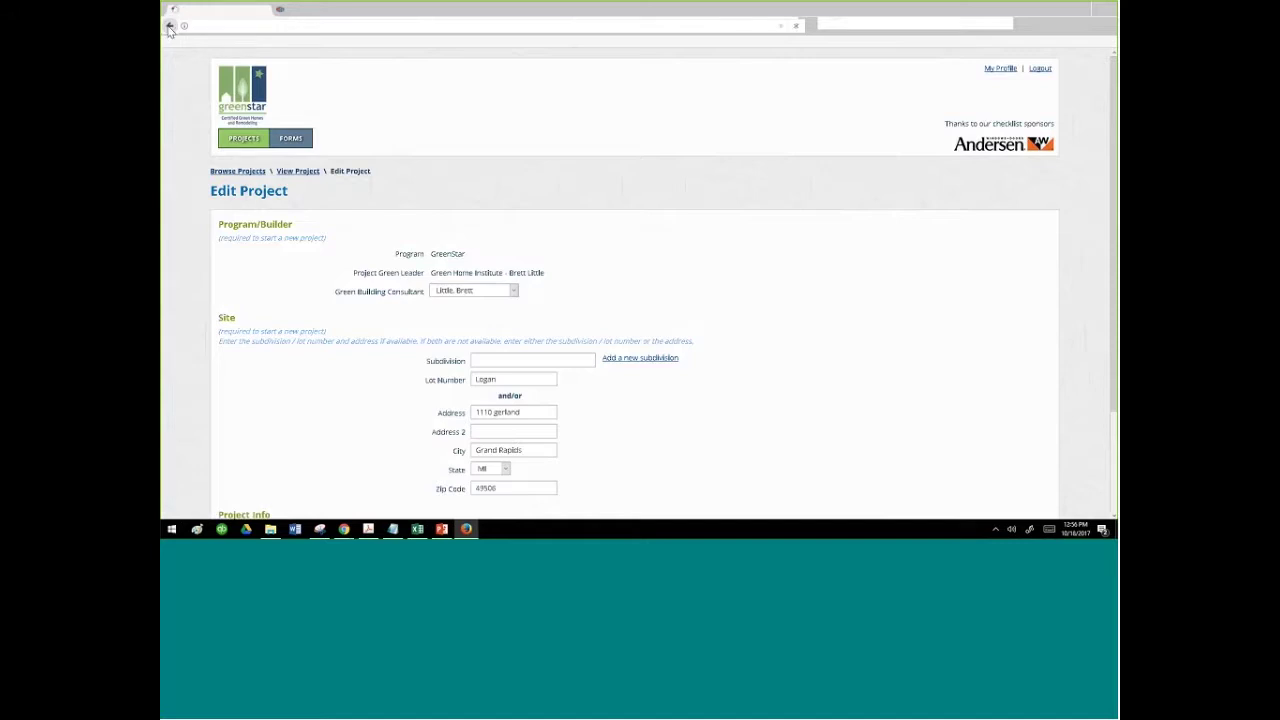
{"action": "left_click", "coordinate": [170, 28]}
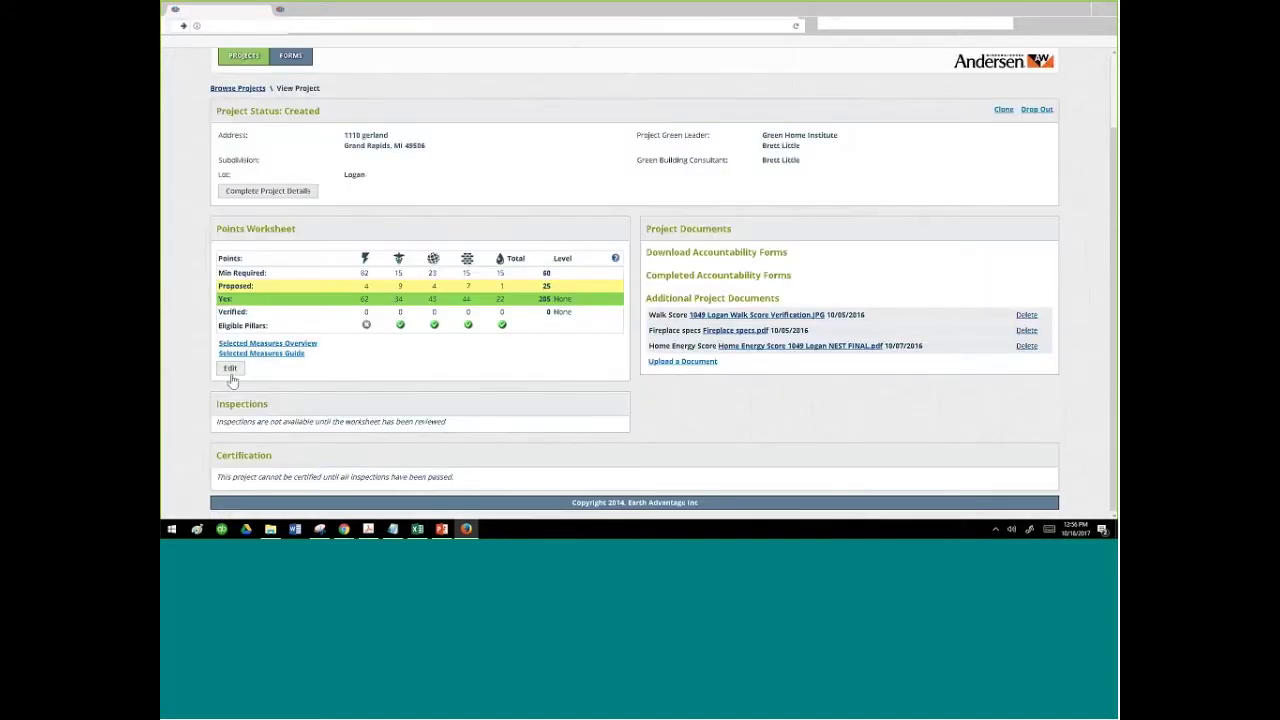
Open the Logan project's points worksheet for editing and expand section 1 Planning, Design and Energy Modeling
{"action": "left_click", "coordinate": [230, 369]}
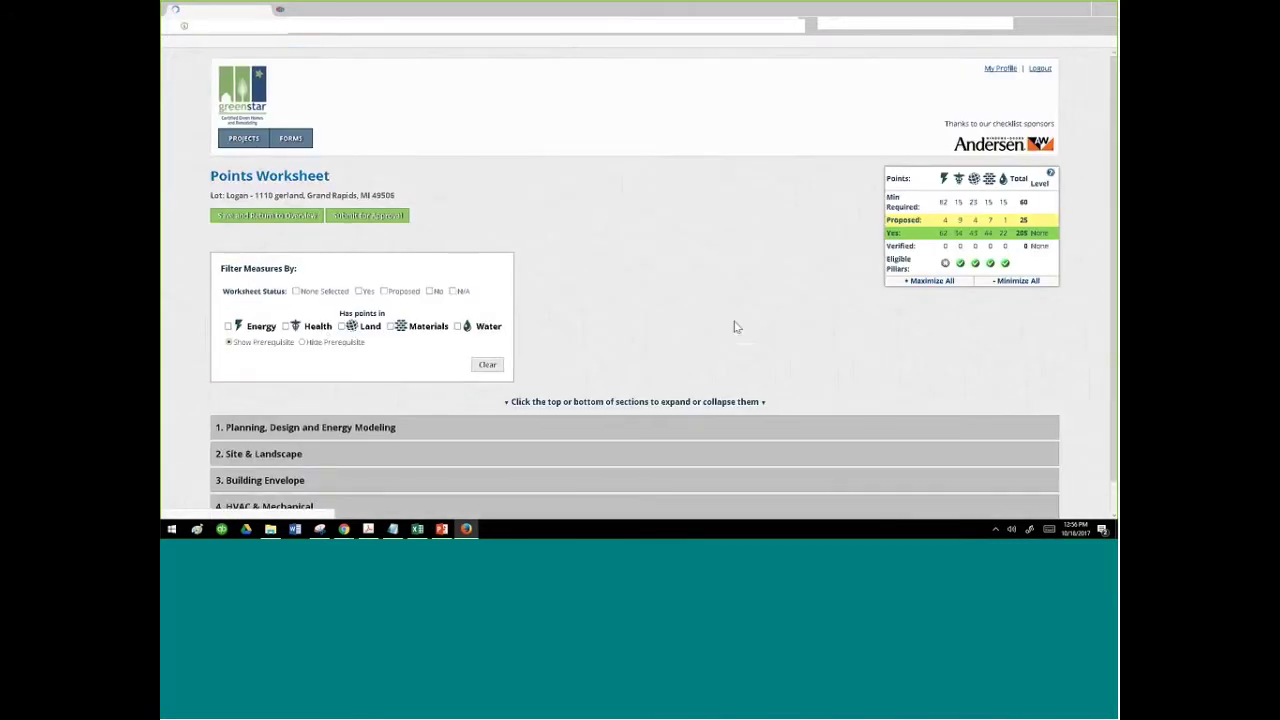
{"action": "scroll", "coordinate": [735, 327], "scroll_direction": "down", "scroll_amount": 1}
{"action": "scroll", "coordinate": [740, 306], "scroll_direction": "down", "scroll_amount": 1}
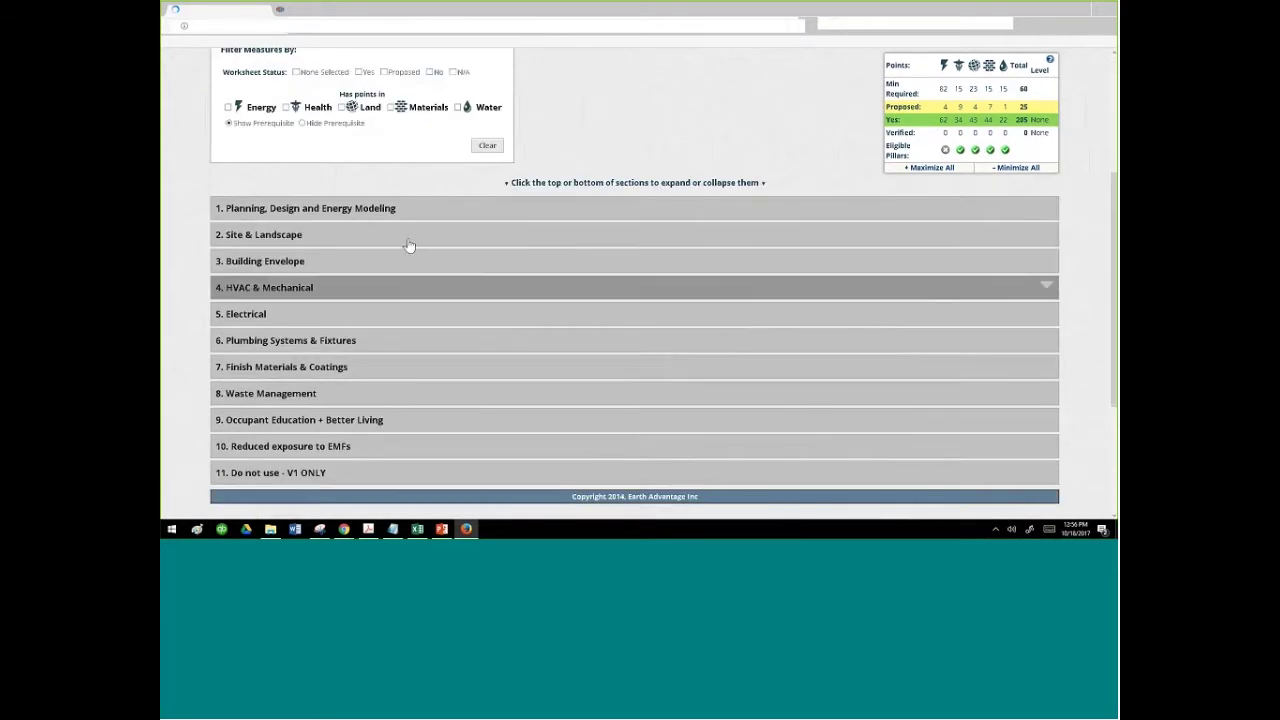
{"action": "left_click", "coordinate": [357, 210]}
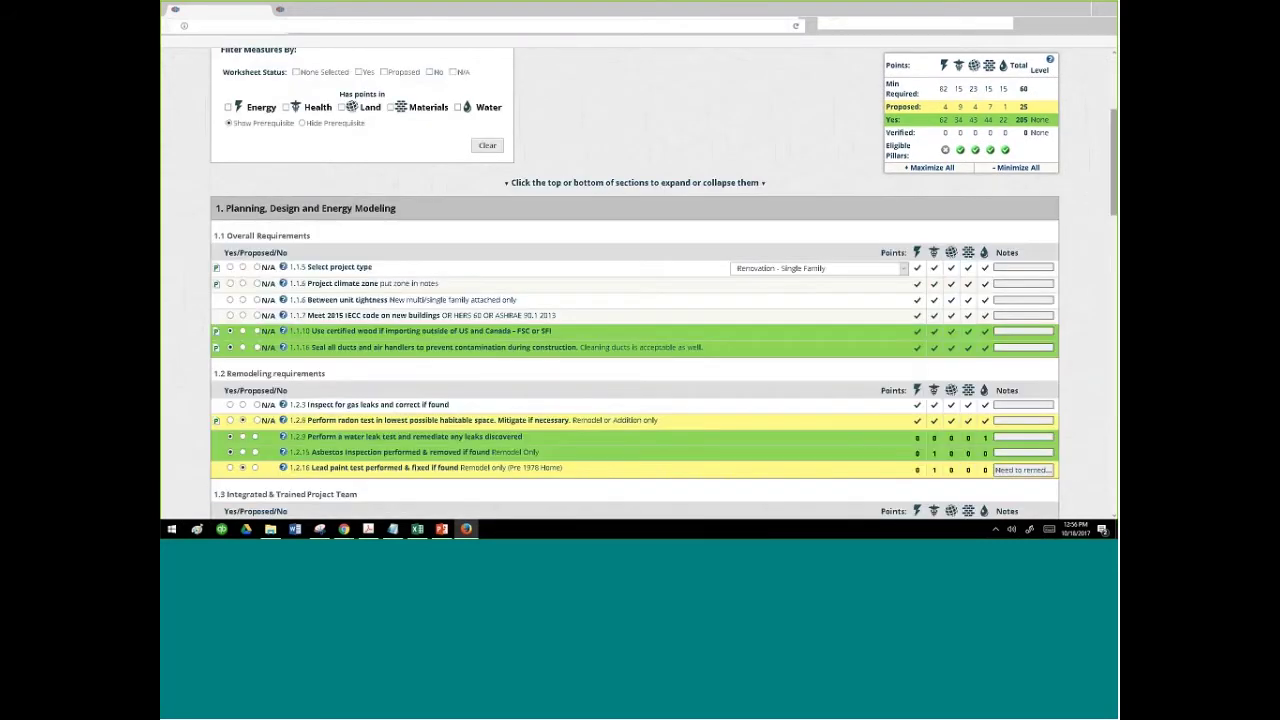
Examine the section 1 measures, highlight Propose an innovative idea - 2 in 1.5 Design, and view the extended notes for an innovative idea
{"action": "scroll", "coordinate": [357, 214], "scroll_direction": "down", "scroll_amount": 1}
{"action": "scroll", "coordinate": [882, 149], "scroll_direction": "down", "scroll_amount": 2}
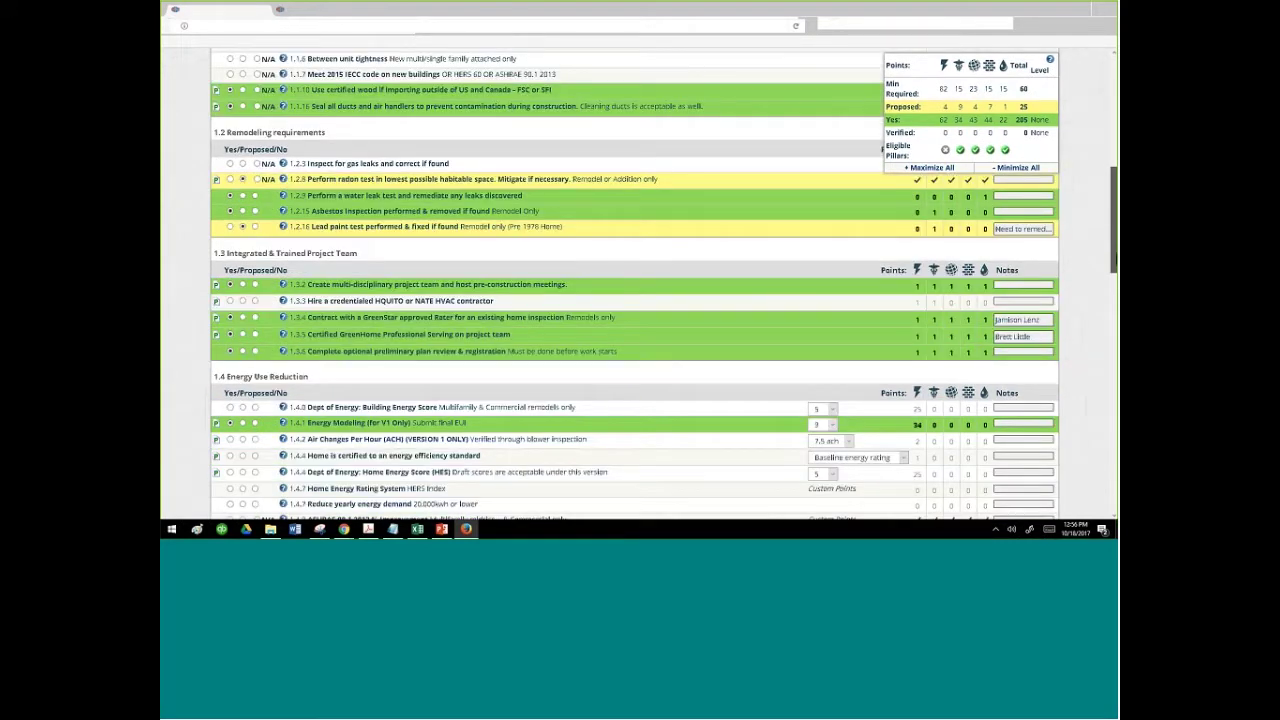
{"action": "scroll", "coordinate": [1096, 356], "scroll_direction": "down", "scroll_amount": 10}
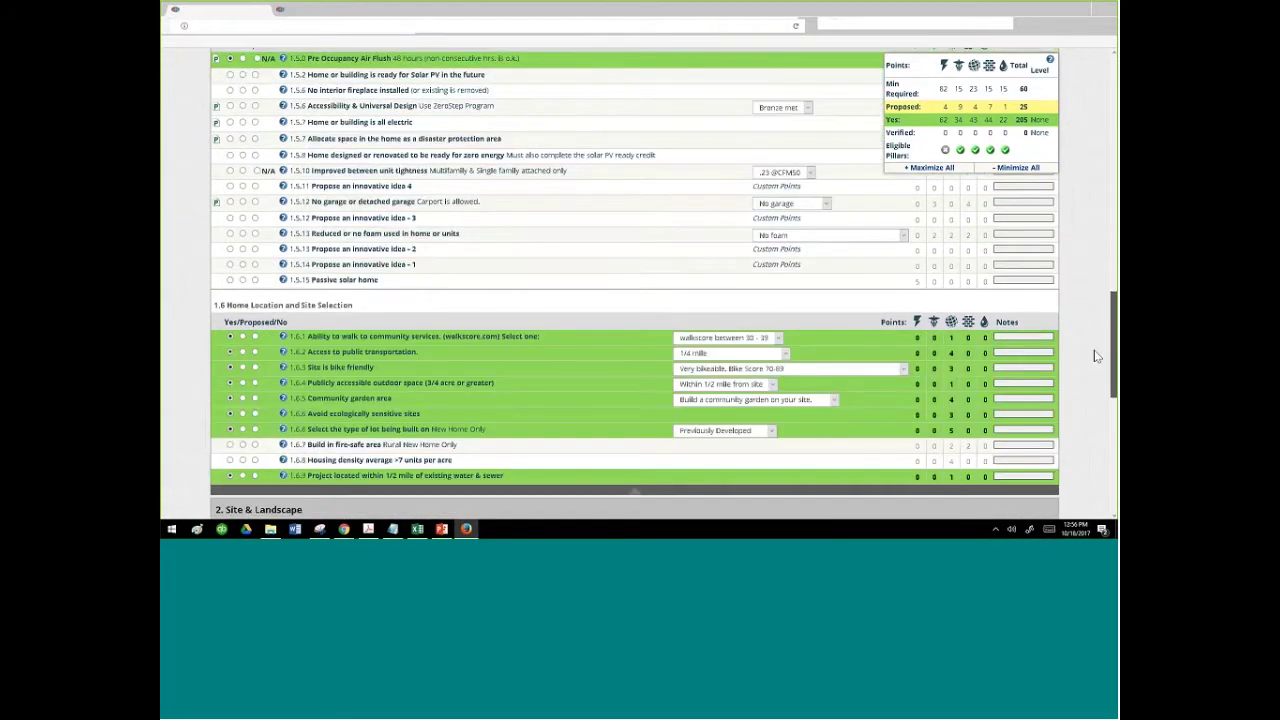
{"action": "scroll", "coordinate": [1096, 356], "scroll_direction": "up", "scroll_amount": 5}
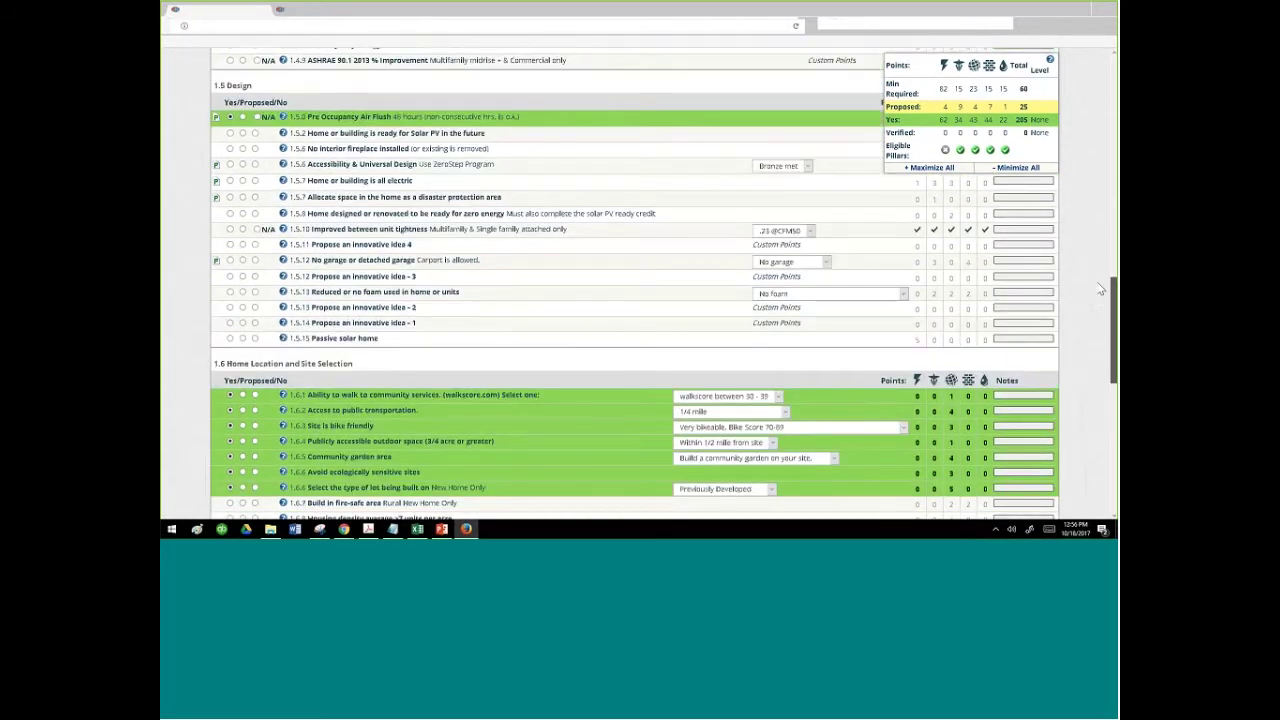
{"action": "scroll", "coordinate": [1096, 249], "scroll_direction": "up", "scroll_amount": 4}
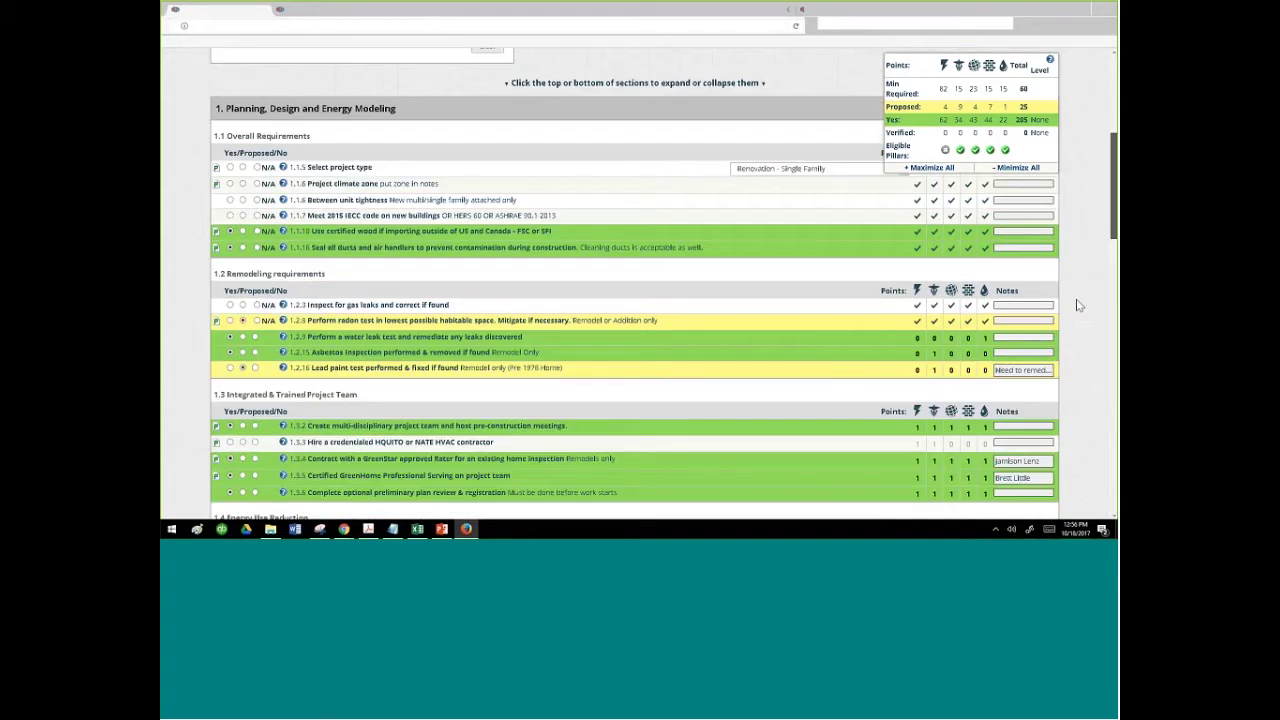
{"action": "scroll", "coordinate": [1074, 330], "scroll_direction": "down", "scroll_amount": 6}
{"action": "scroll", "coordinate": [1074, 330], "scroll_direction": "down", "scroll_amount": 1}
{"action": "left_click_drag", "start_coordinate": [375, 358], "coordinate": [432, 361]}
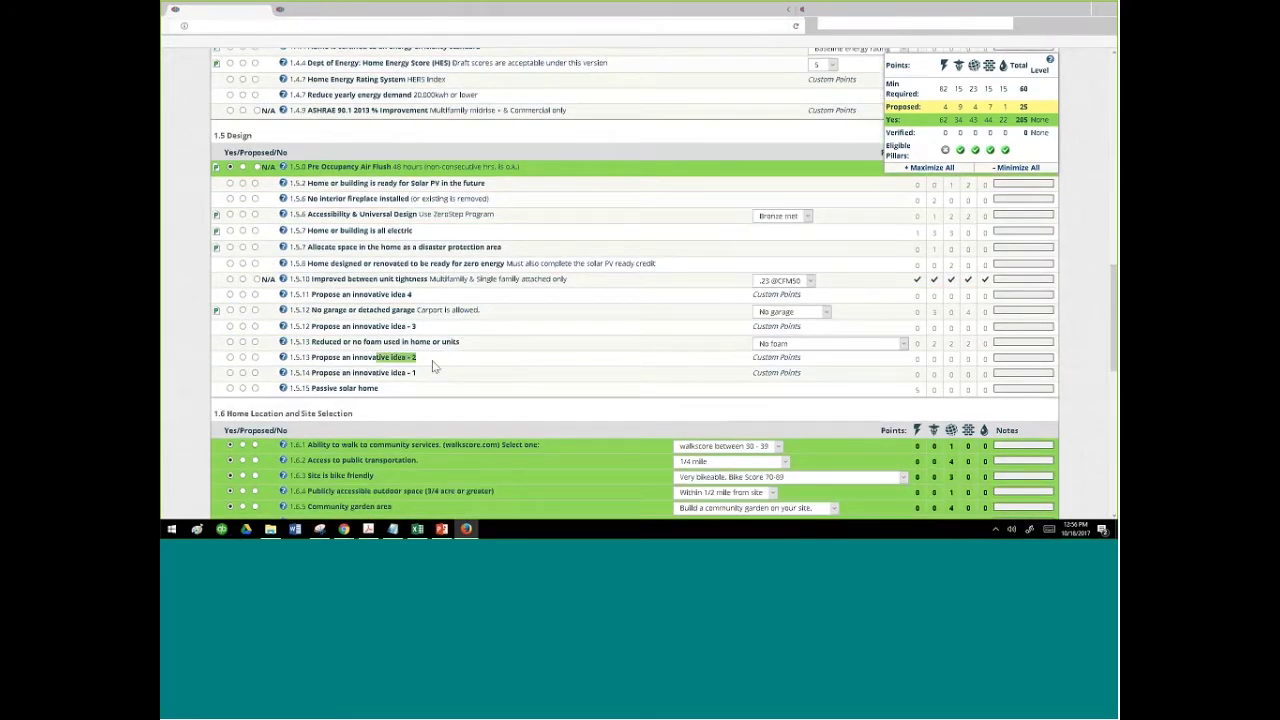
{"action": "left_click", "coordinate": [1023, 367]}
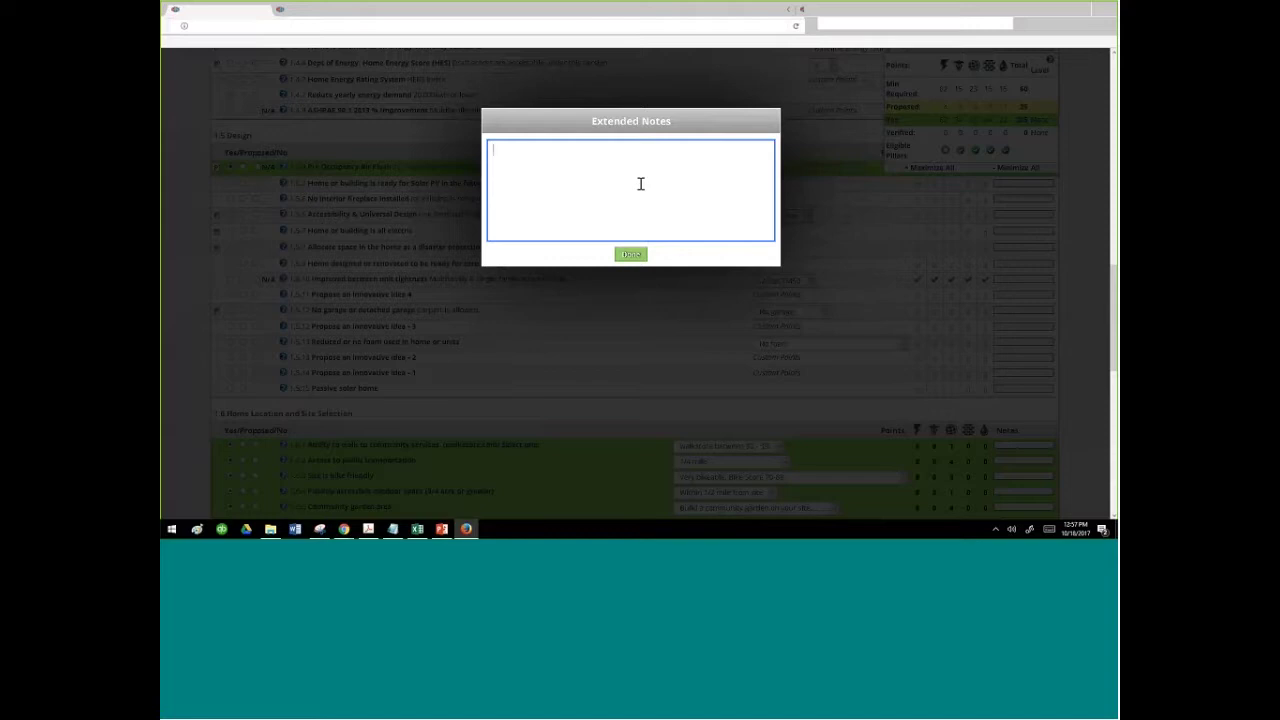
{"action": "left_click", "coordinate": [630, 256]}
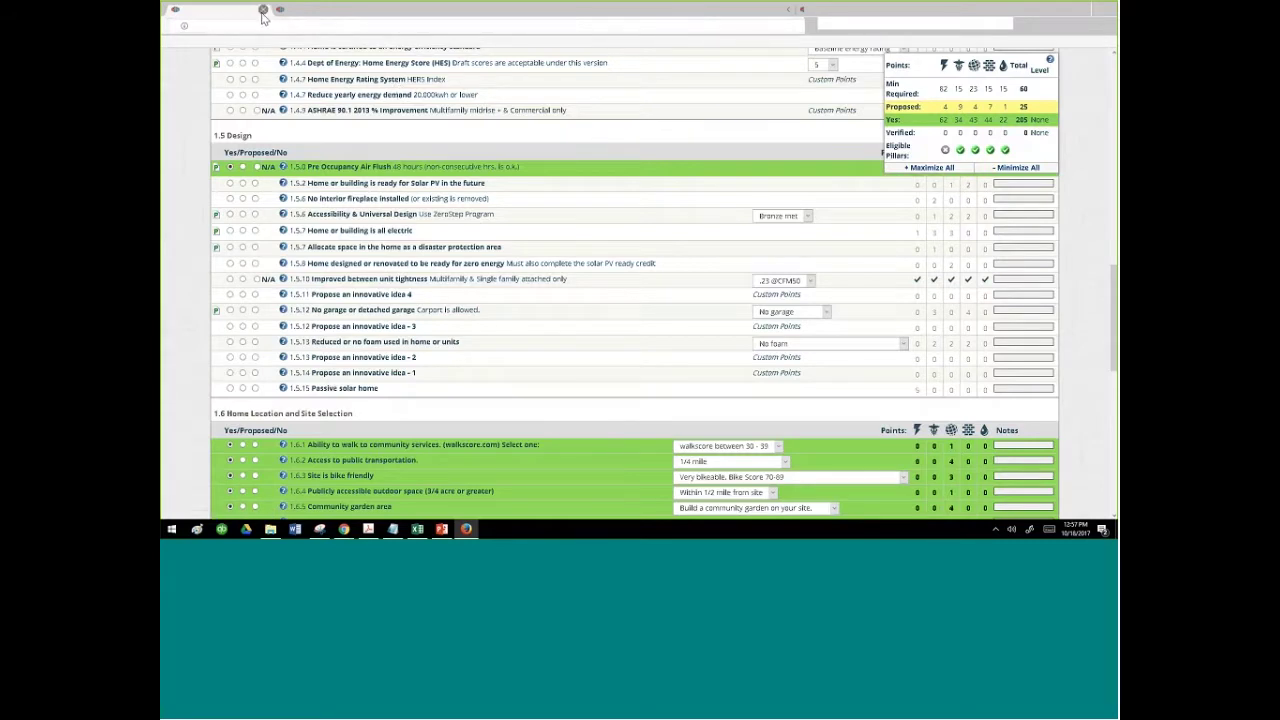
Close the points worksheet, switch to the PowerPoint slideshow and advance from the GreenStar Badges slide to The process slide
{"action": "left_click", "coordinate": [263, 11]}
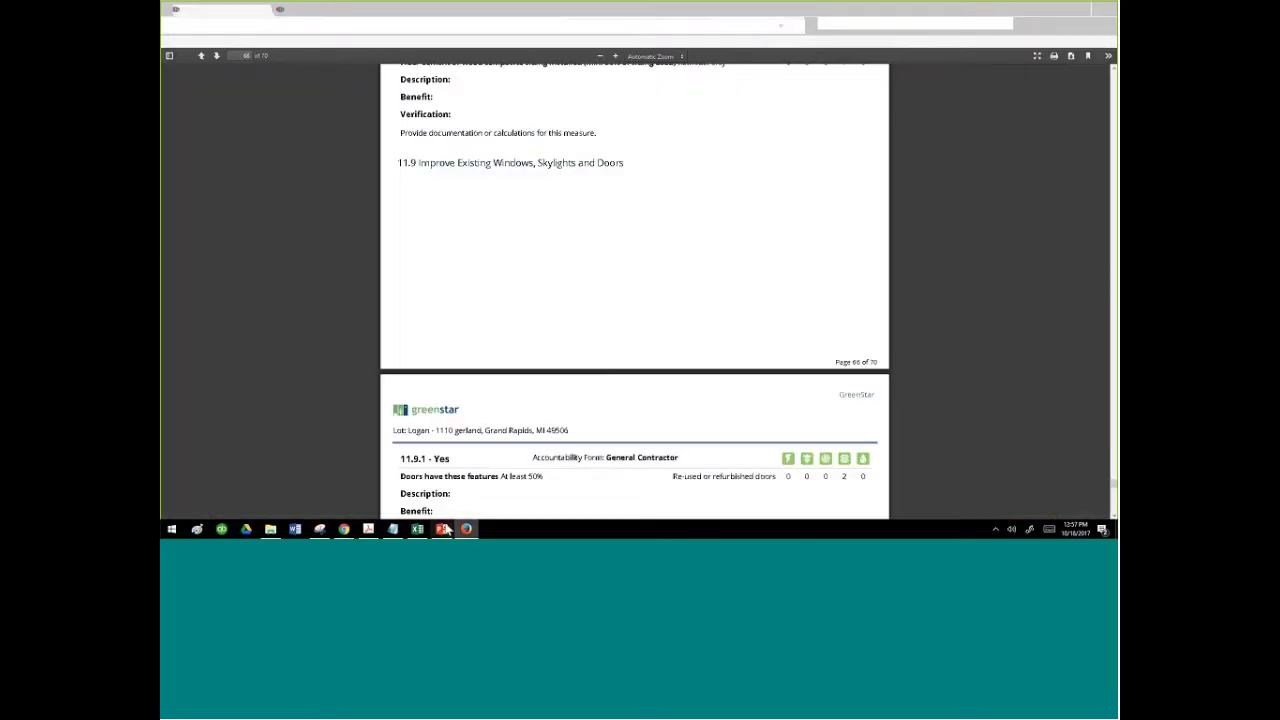
{"action": "left_click", "coordinate": [443, 530]}
{"action": "left_click", "coordinate": [466, 529]}
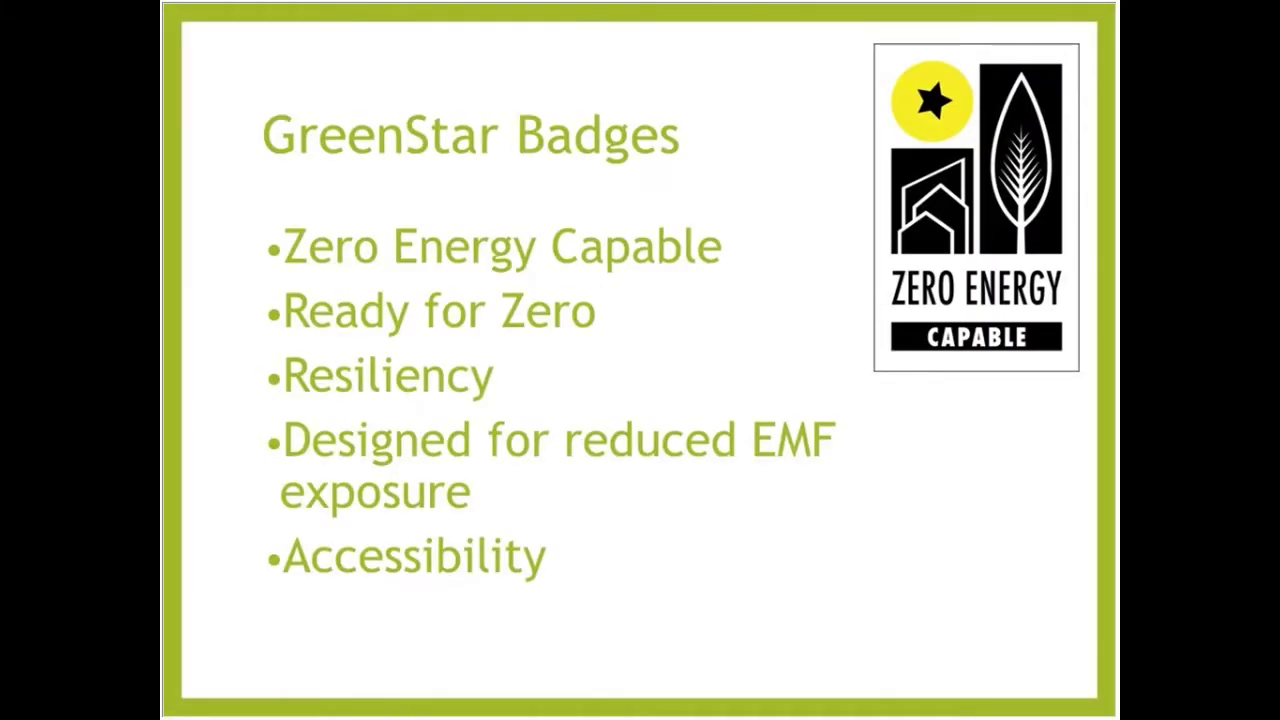
{"action": "key", "text": "Right"}
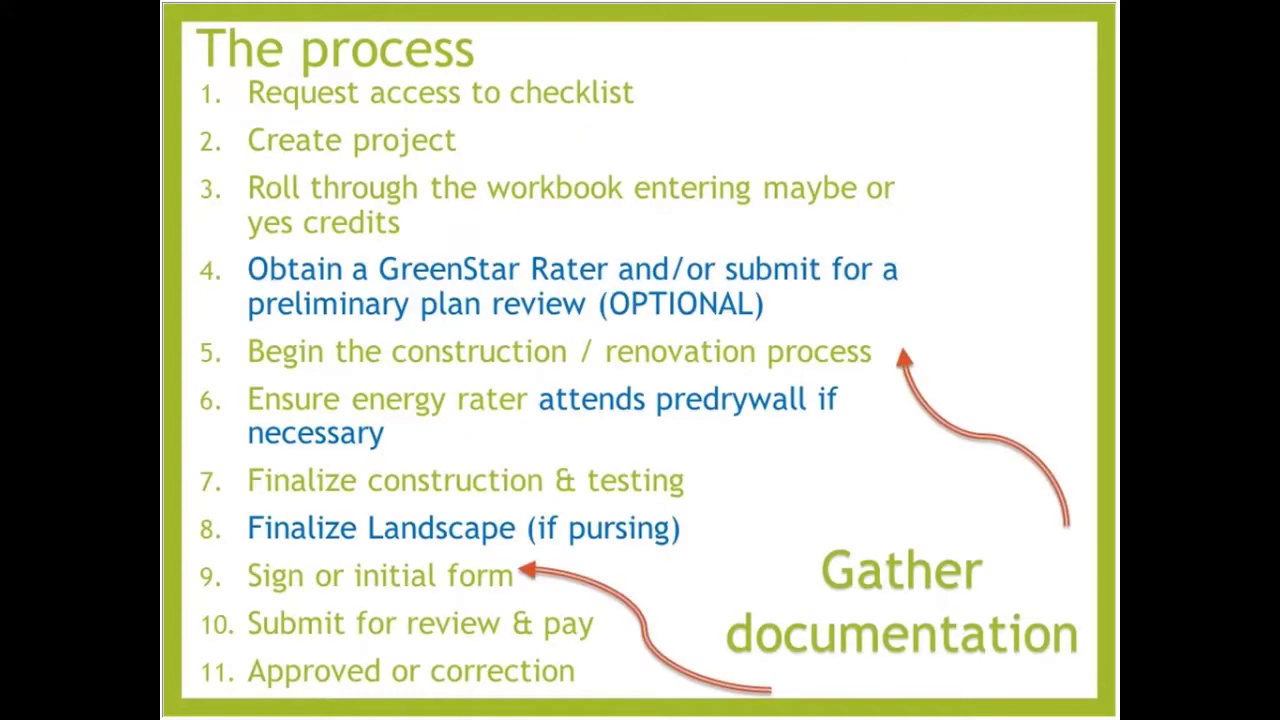